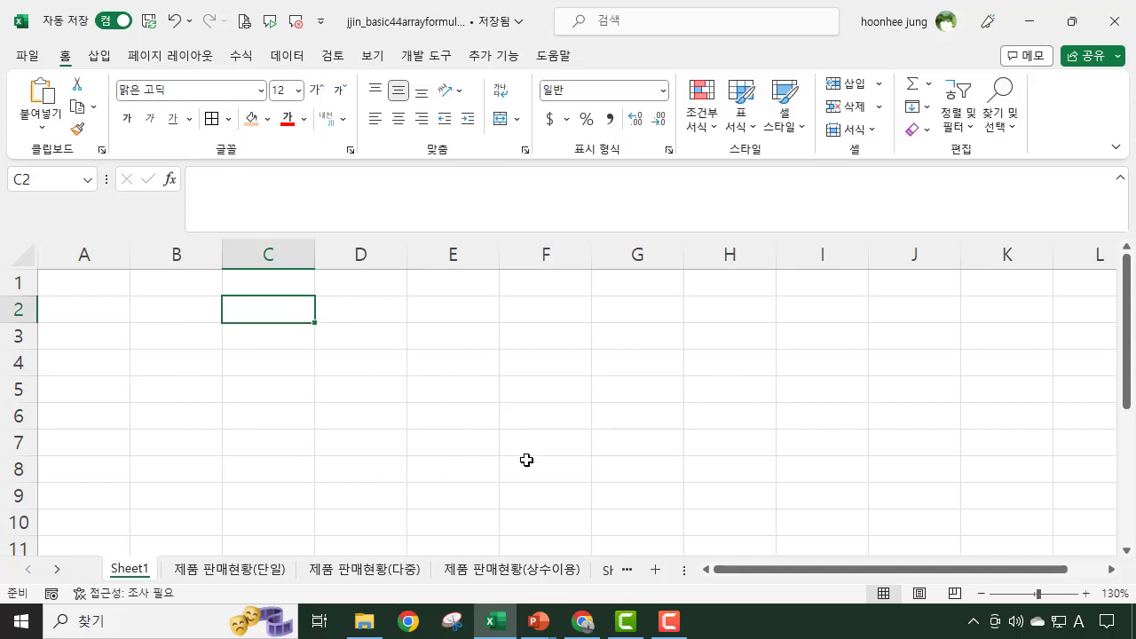
# Enter the horizontal array constant ={"김밥","떡볶이","어묵","순대","만두"} in cell C2 of Sheet1
pyautogui.scroll(2, 526, 459)
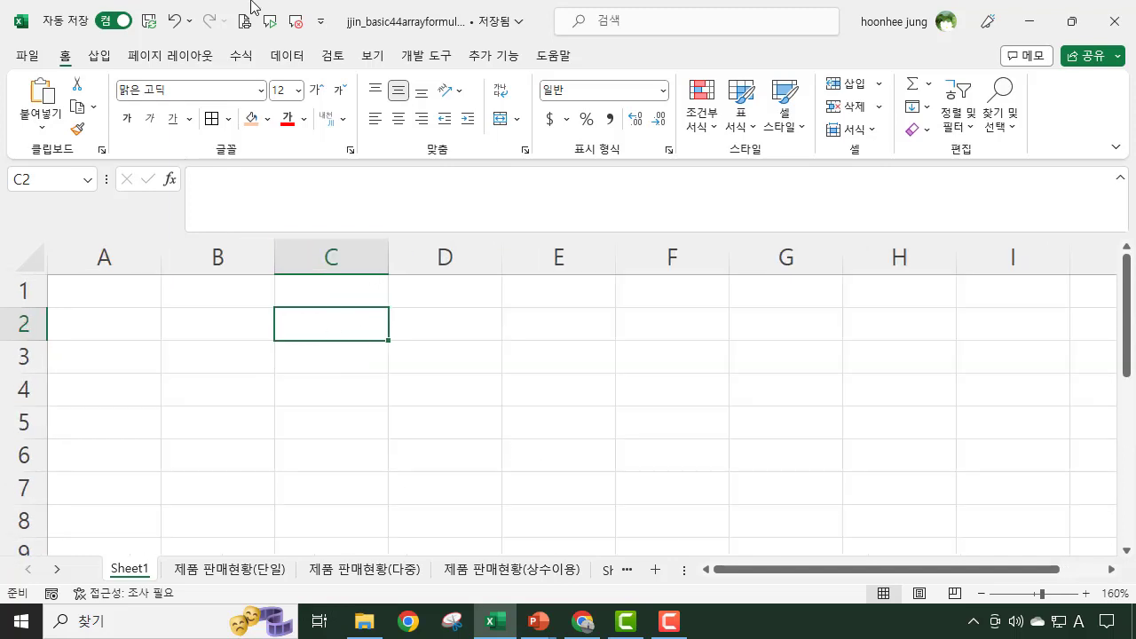
pyautogui.write('=')
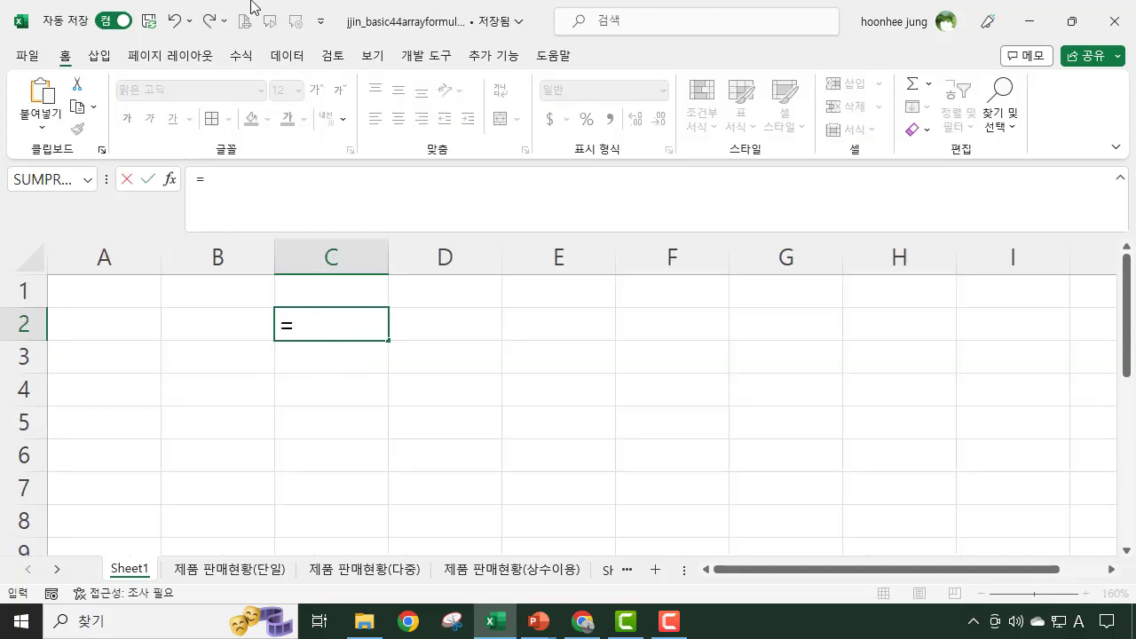
pyautogui.write('{')
pyautogui.write('"')
pyautogui.write('rl')
pyautogui.press('BackSpace')
pyautogui.press('BackSpace')
pyautogui.write('김밥 ')
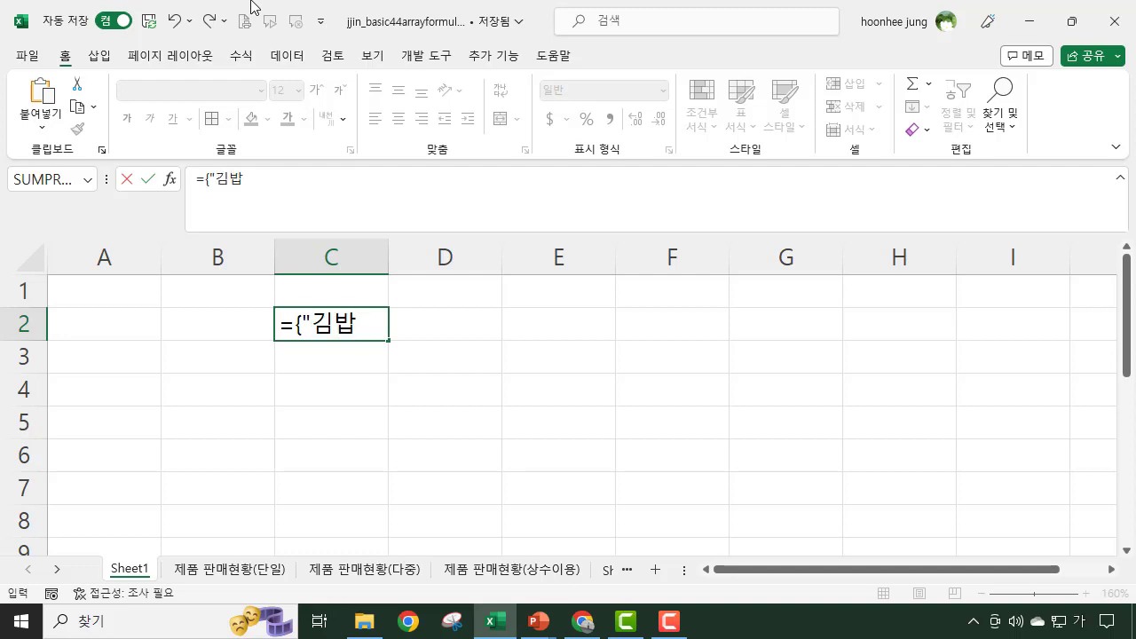
pyautogui.write('"')
pyautogui.write(',')
pyautogui.write('"')
pyautogui.write('떡보')
pyautogui.write('볶이')
pyautogui.write('"')
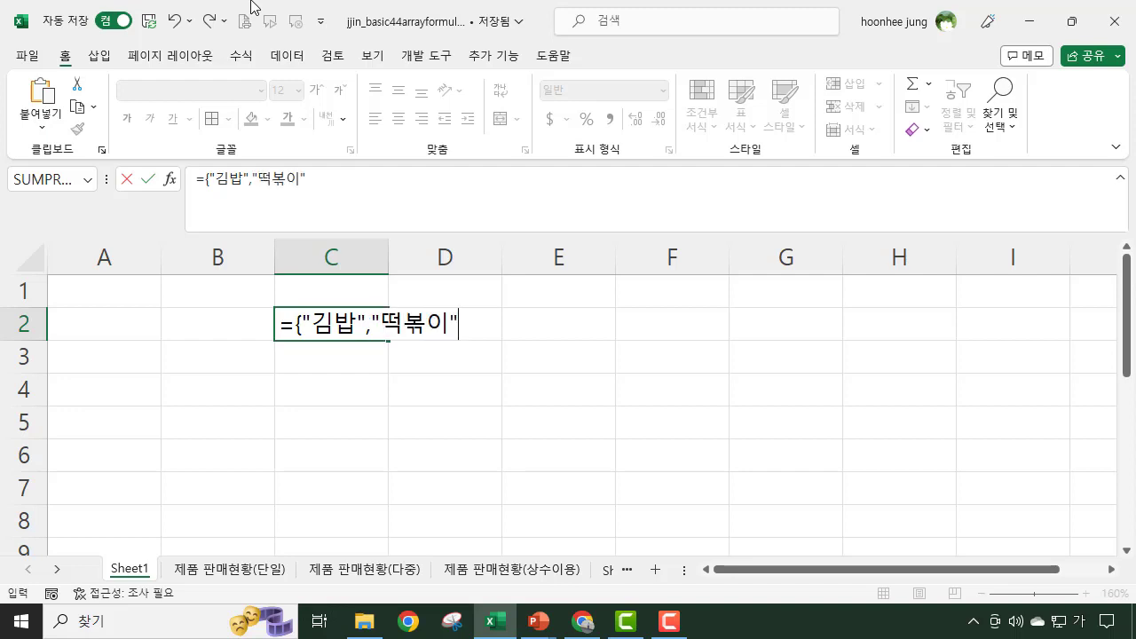
pyautogui.write(',"어묵')
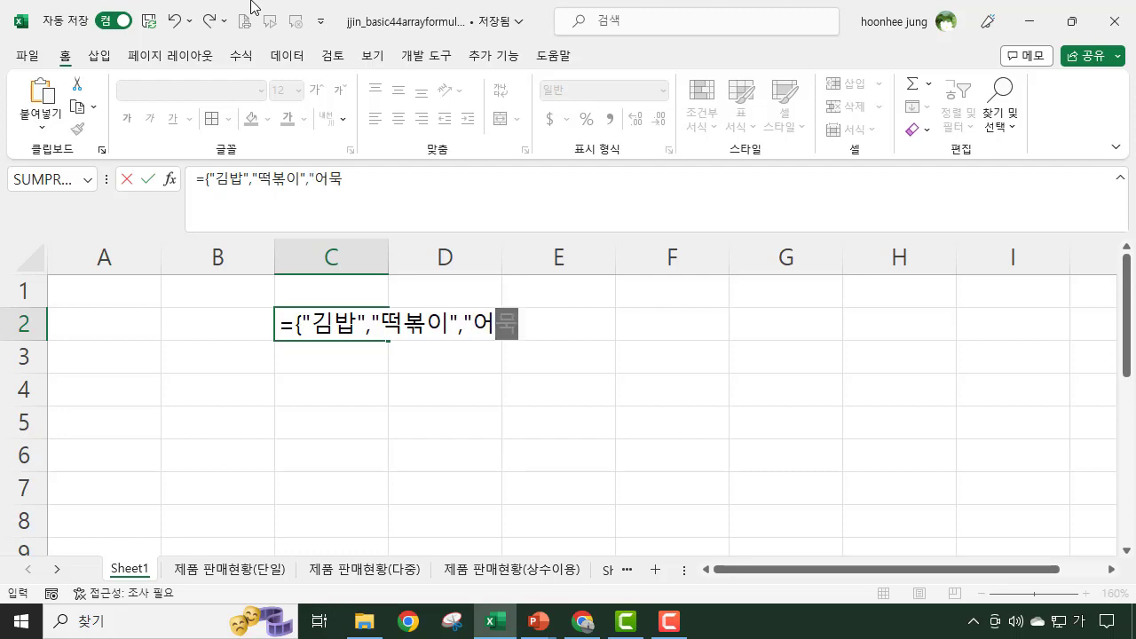
pyautogui.write('","순ㄷ')
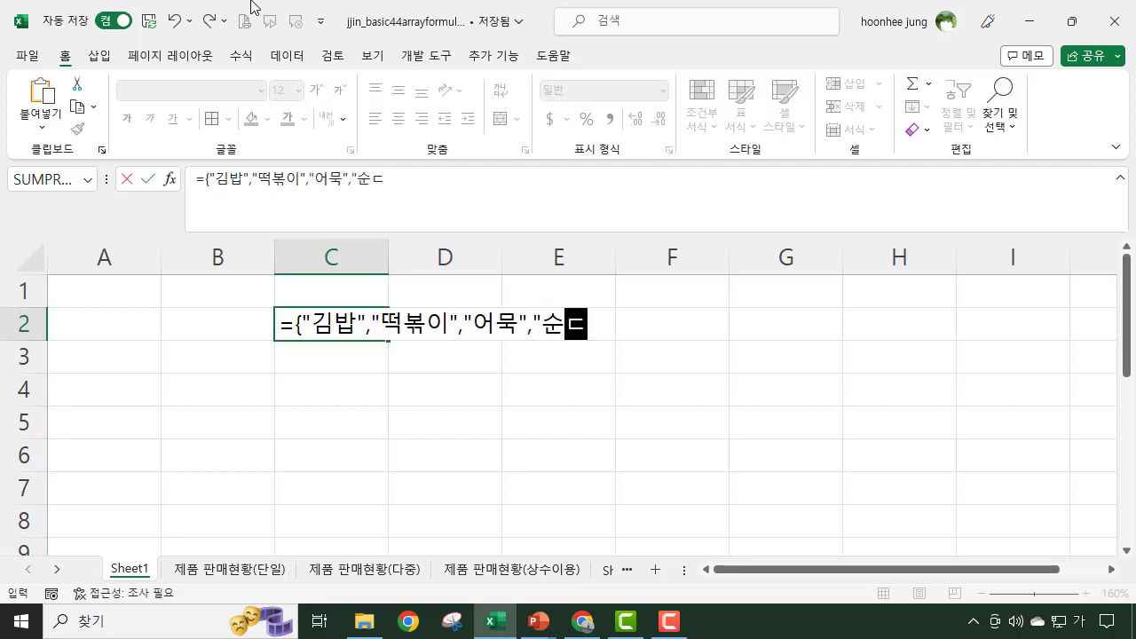
pyautogui.write('ㅐ')
pyautogui.write('","만두')
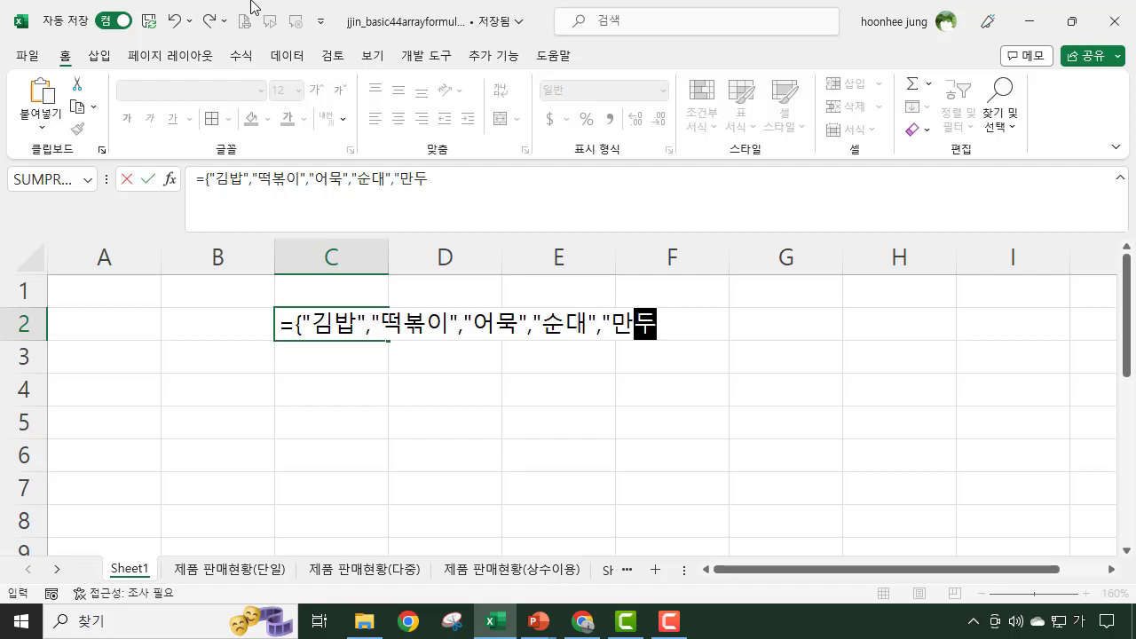
pyautogui.write('"')
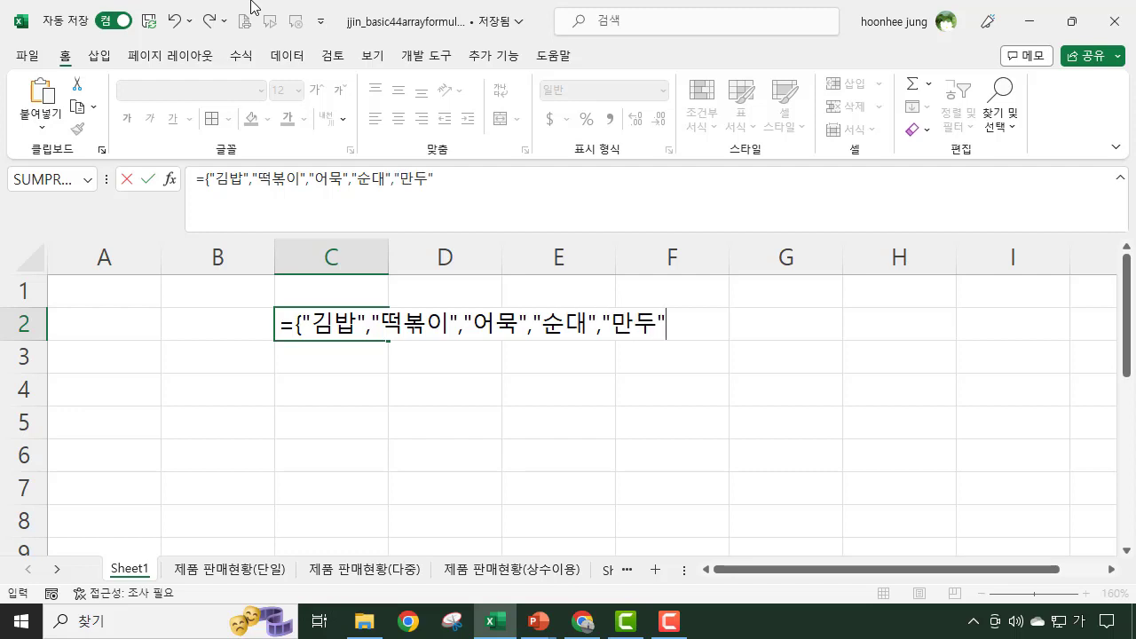
pyautogui.write('}')
pyautogui.press('Return')
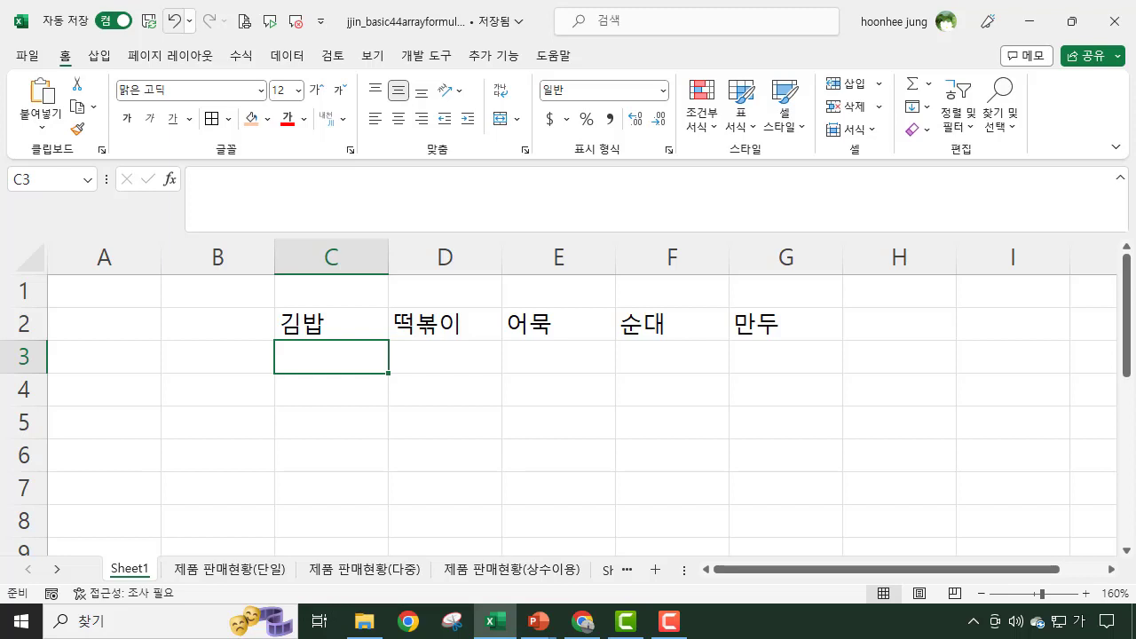
# Check the formula behind cells C2 and D2 of the spilled array
pyautogui.click(298, 319)
pyautogui.click(401, 318)
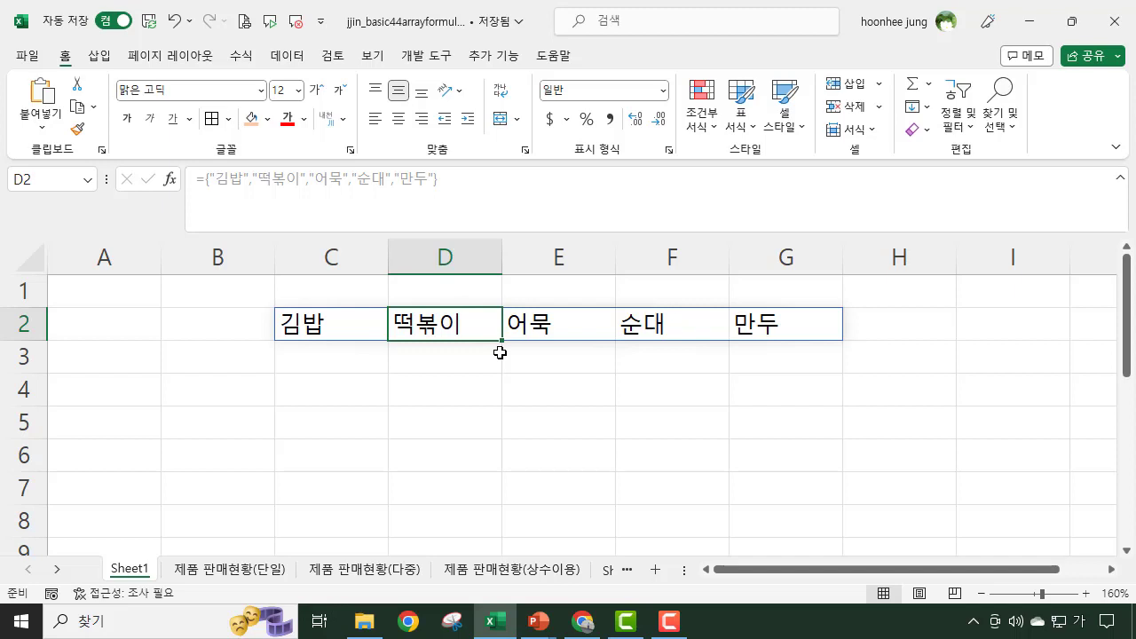
pyautogui.click(506, 435)
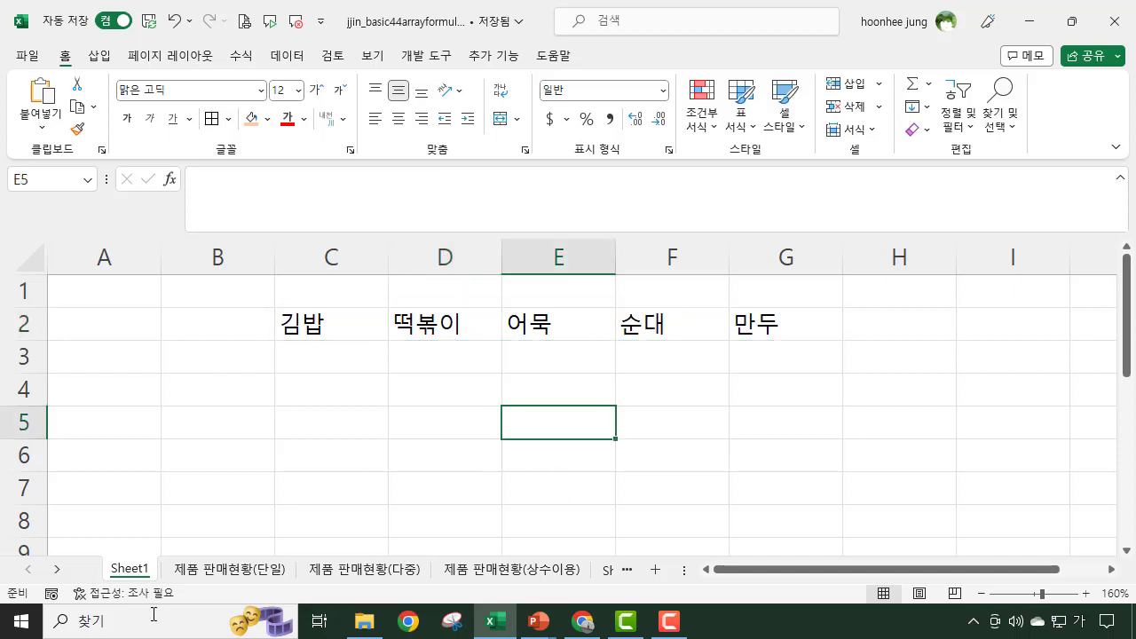
# Open the 제품 판매현황(단일) sheet at the beginning of its product table
pyautogui.click(247, 575)
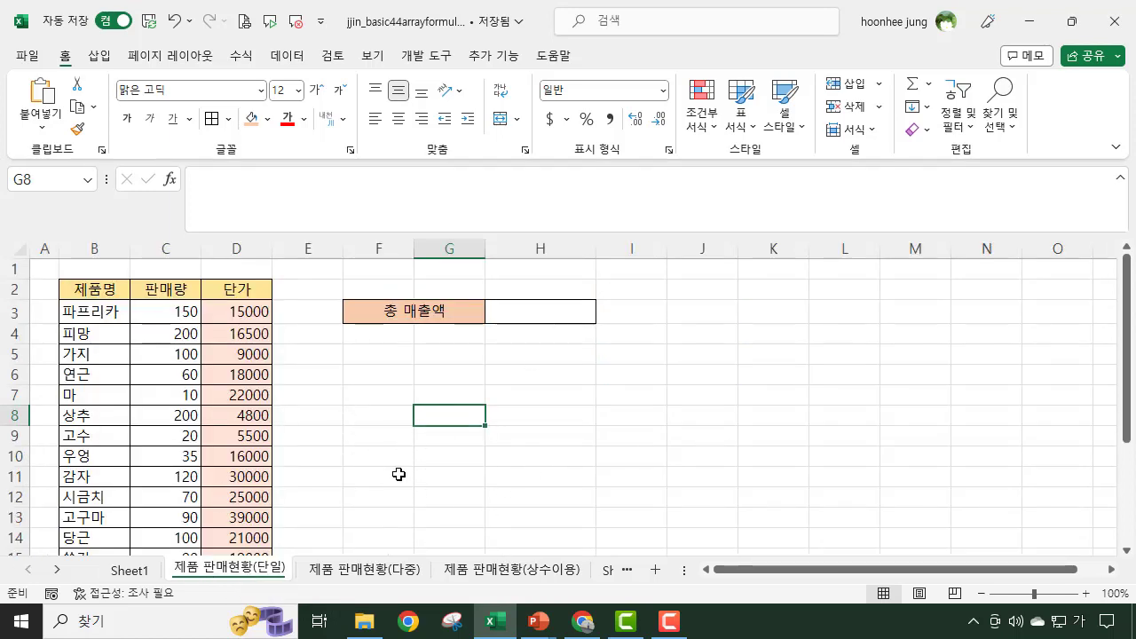
pyautogui.keyDown('ctrl'); pyautogui.scroll(3, 398, 475); pyautogui.keyUp('ctrl')
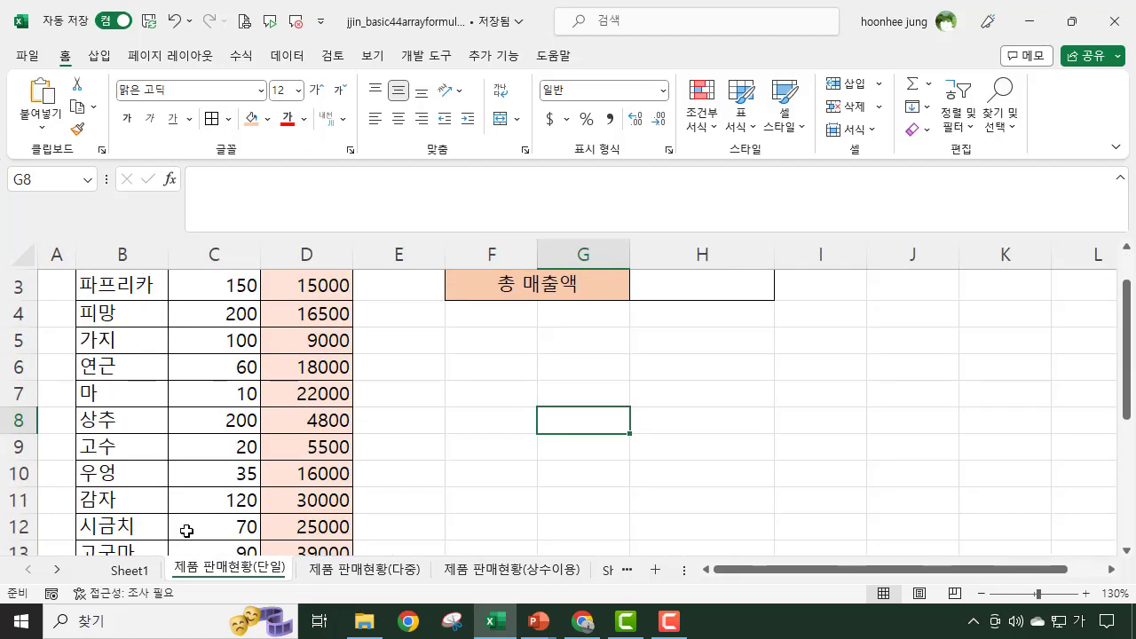
pyautogui.scroll(1, 312, 463)
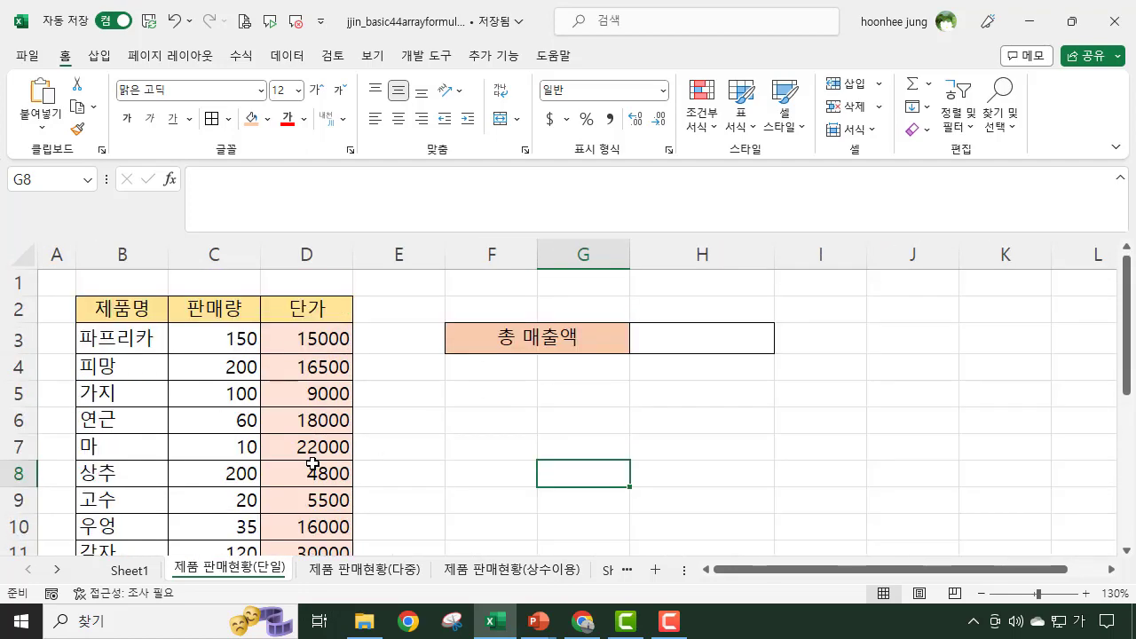
# Examine the 제품명, 판매량 and 단가 columns and the 총 매출액 result cell H3
pyautogui.click(133, 339)
pyautogui.click(109, 372)
pyautogui.scroll(-2, 139, 474)
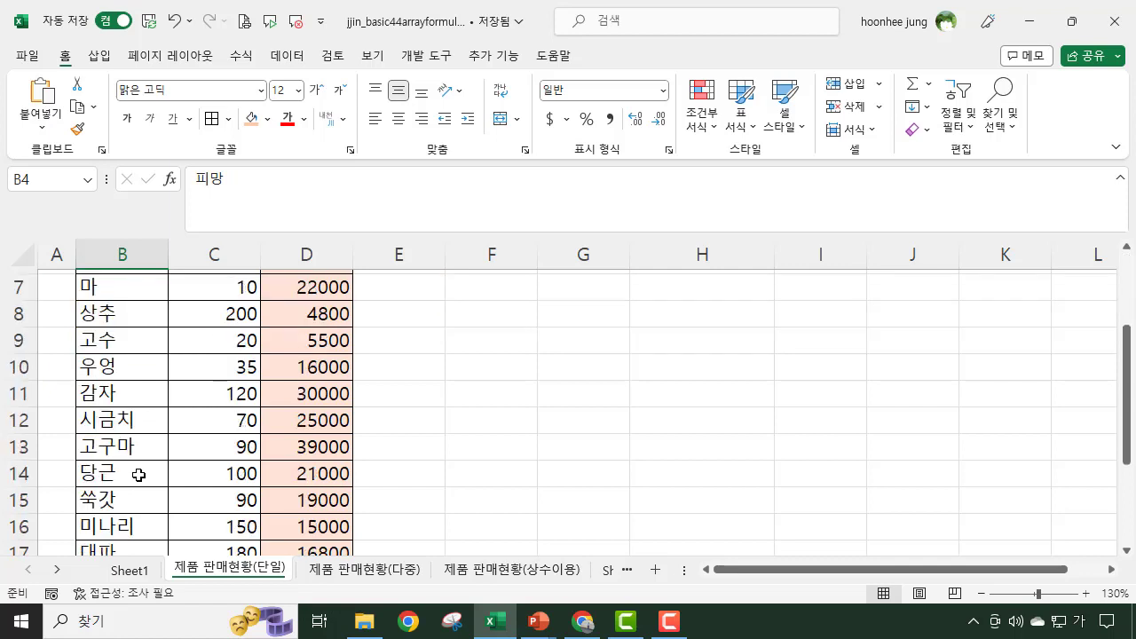
pyautogui.scroll(2, 140, 474)
pyautogui.click(215, 307)
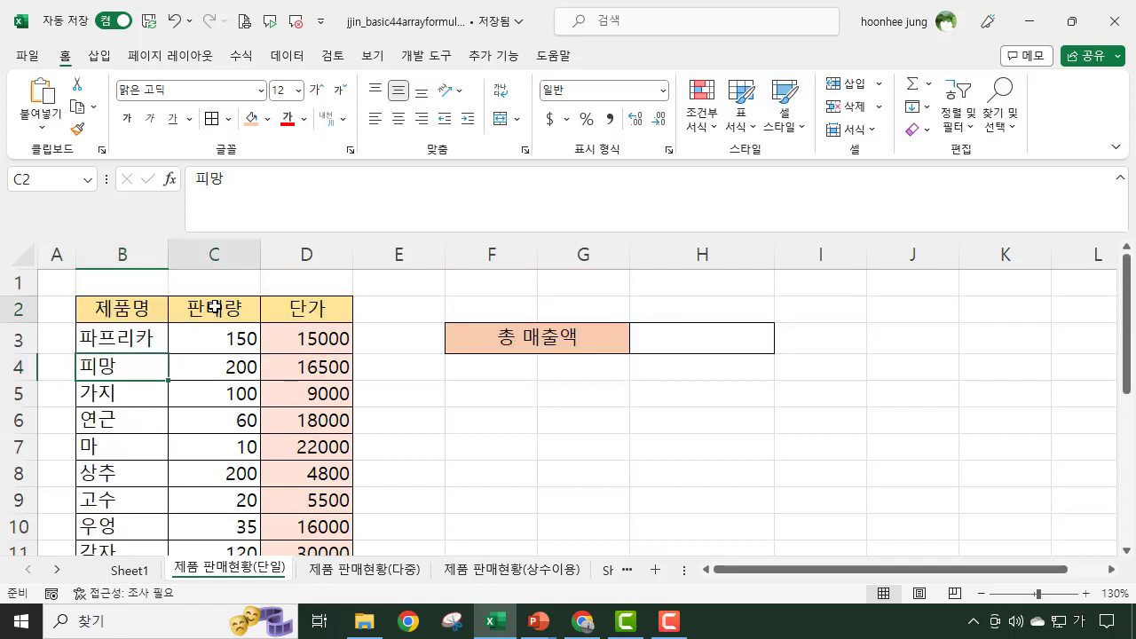
pyautogui.click(220, 337)
pyautogui.click(218, 374)
pyautogui.click(198, 424)
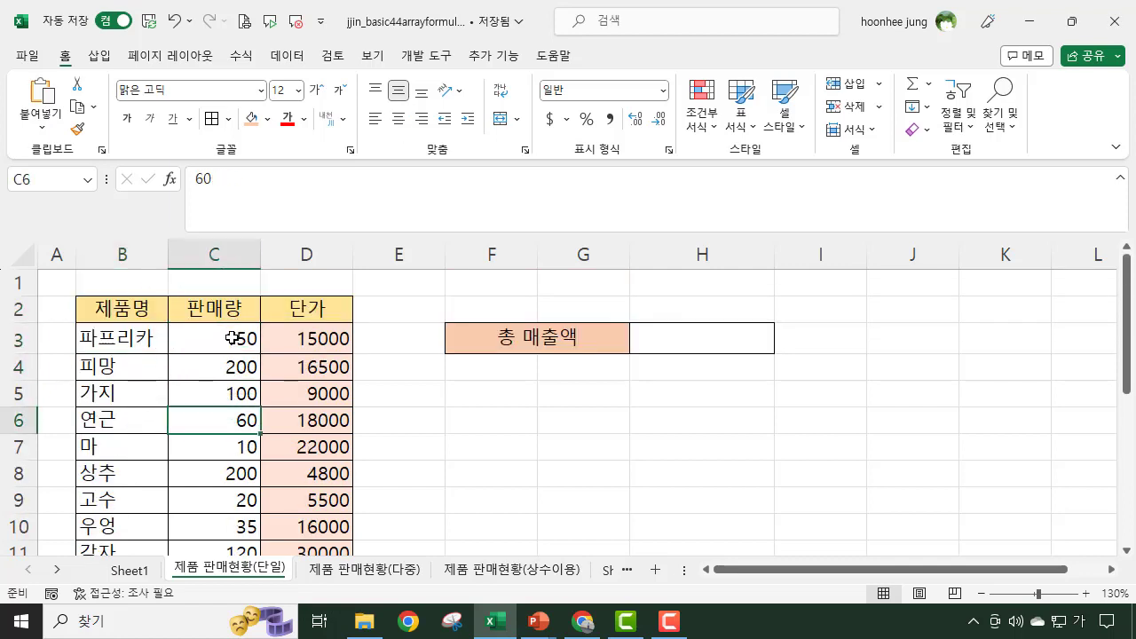
pyautogui.click(229, 336)
pyautogui.click(233, 363)
pyautogui.click(223, 470)
pyautogui.click(222, 549)
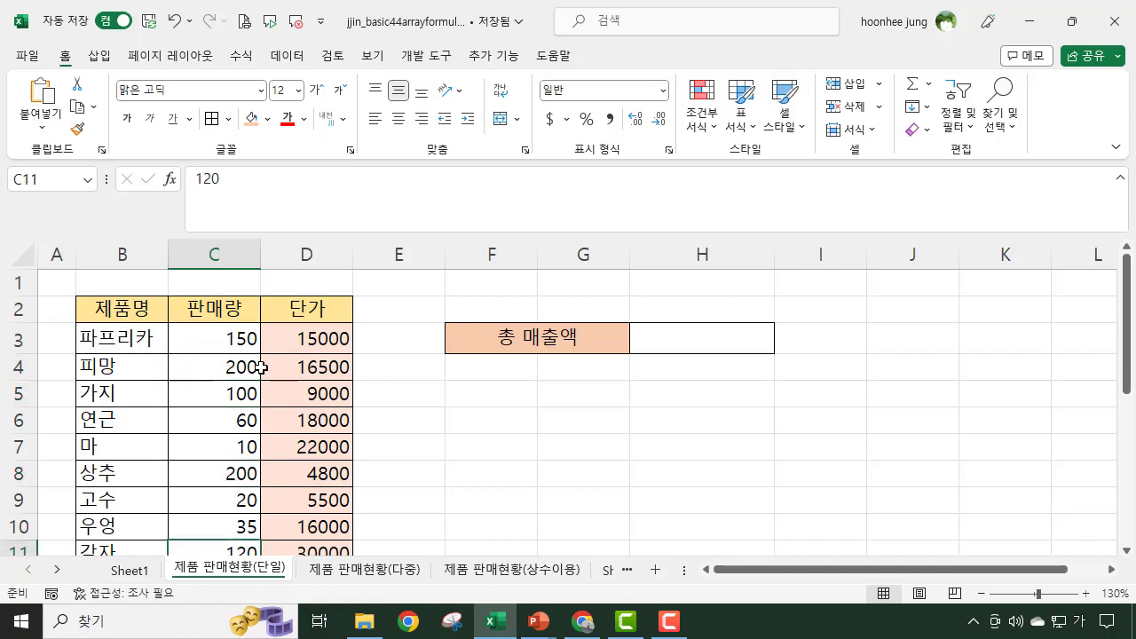
pyautogui.click(220, 338)
pyautogui.click(333, 337)
pyautogui.click(313, 367)
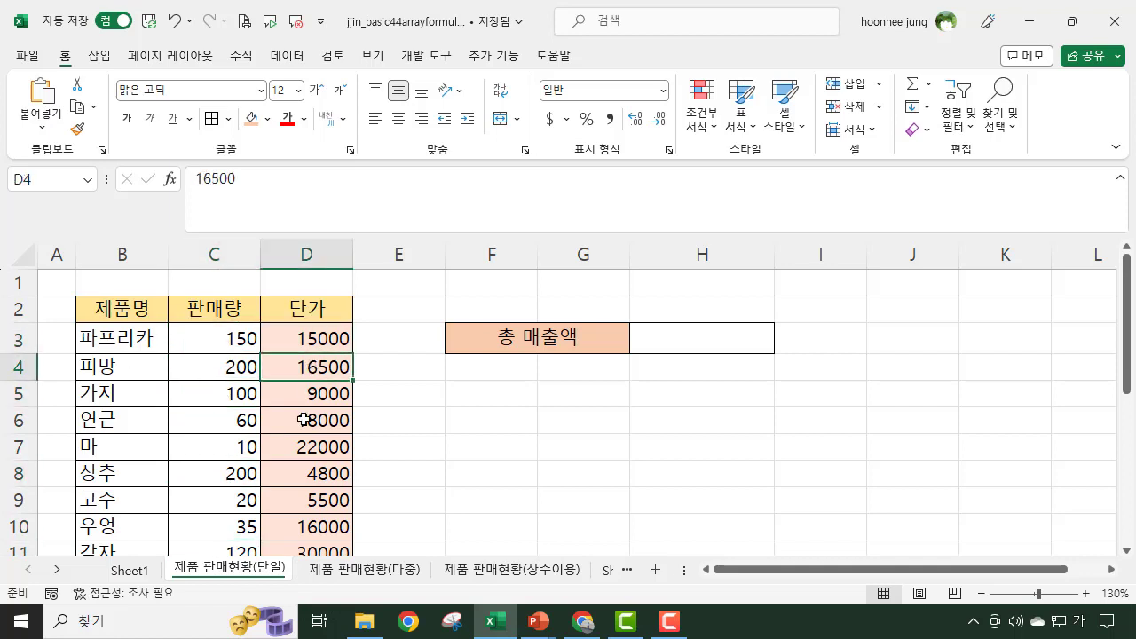
pyautogui.click(305, 418)
pyautogui.click(294, 497)
pyautogui.click(454, 466)
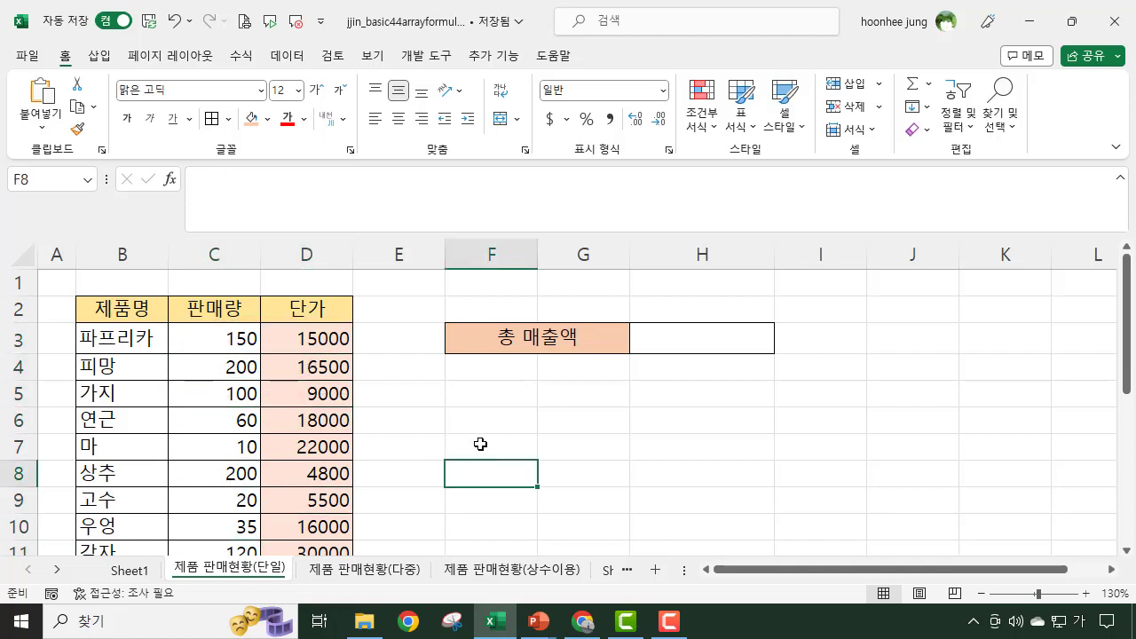
pyautogui.click(565, 346)
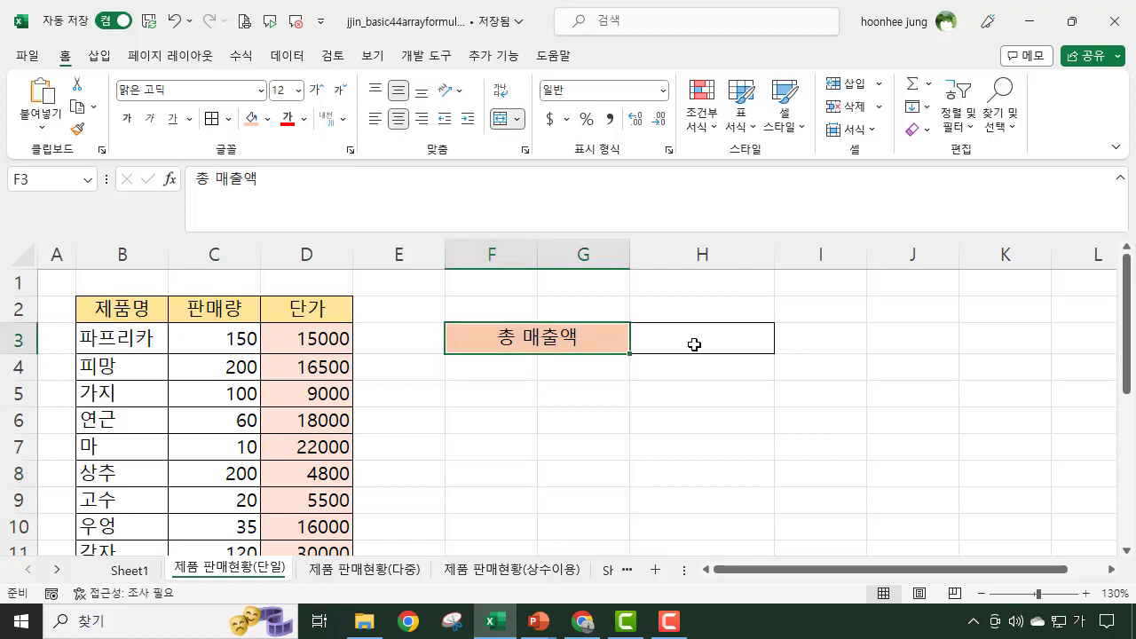
pyautogui.click(701, 343)
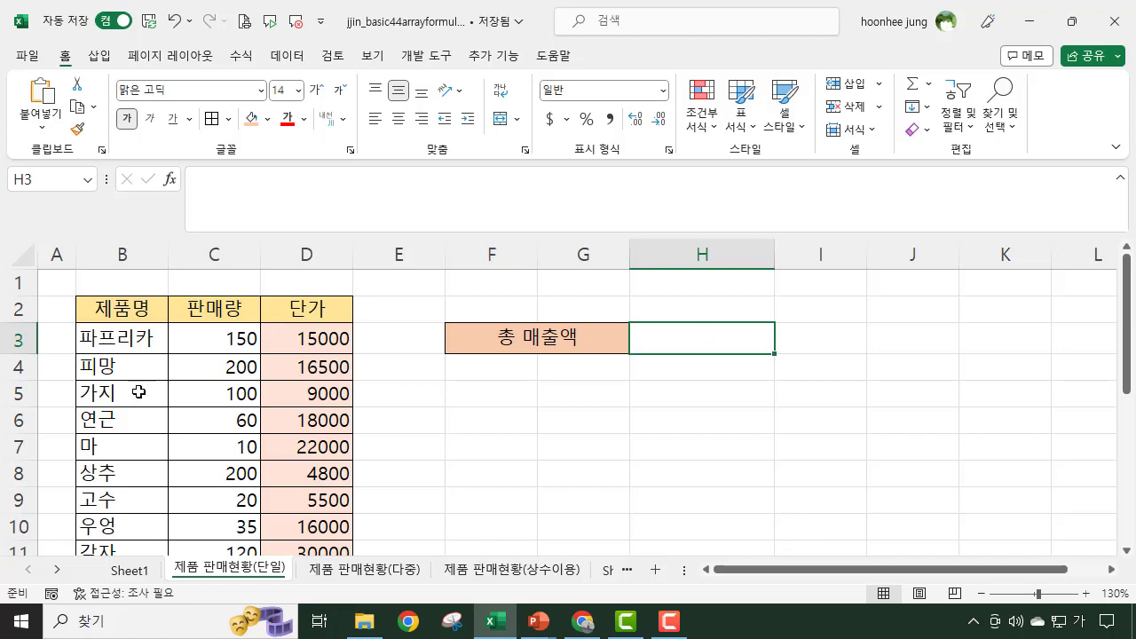
# Review the 판매량 and 단가 values row by row against the empty column E and the 총 매출액 cell
pyautogui.scroll(-5, 138, 391)
pyautogui.scroll(5, 172, 396)
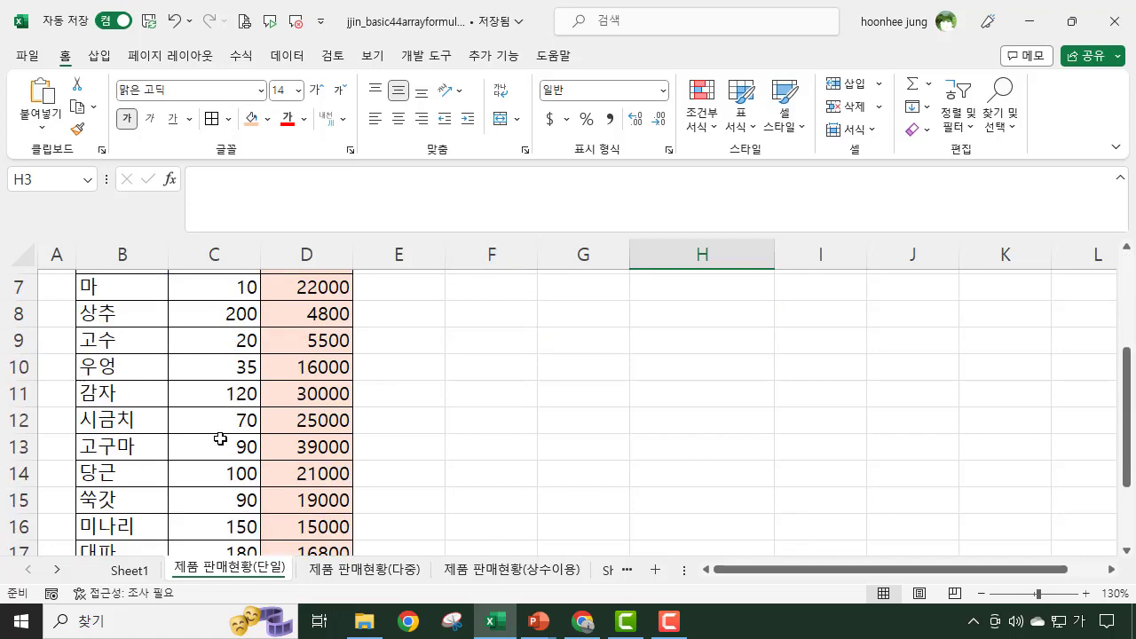
pyautogui.scroll(-3, 220, 438)
pyautogui.scroll(3, 220, 438)
pyautogui.scroll(-3, 220, 439)
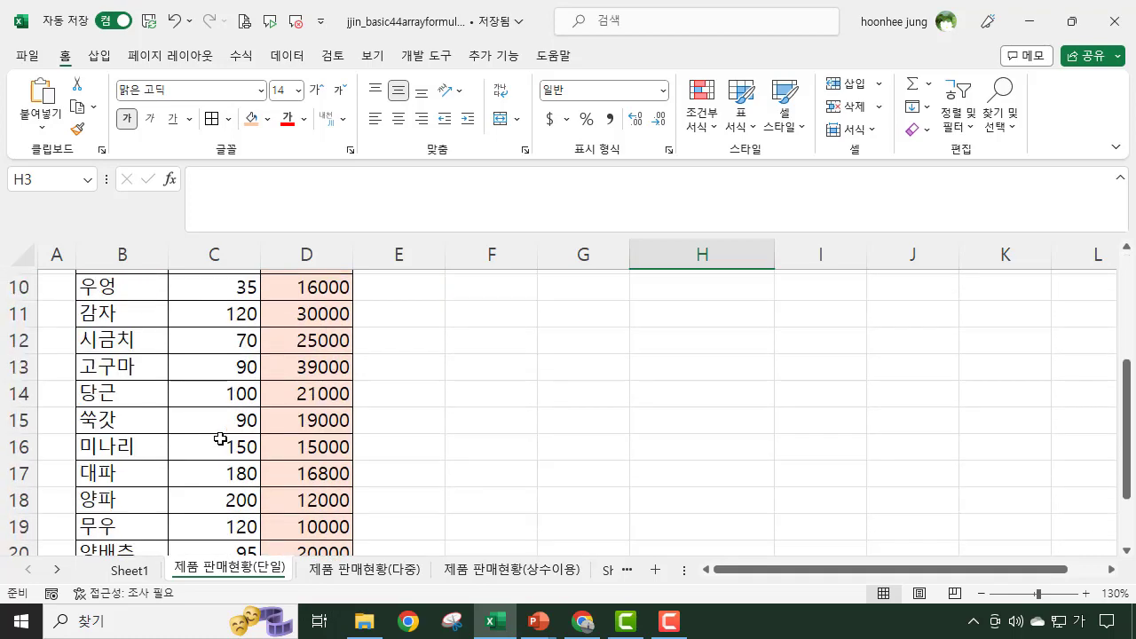
pyautogui.scroll(3, 220, 438)
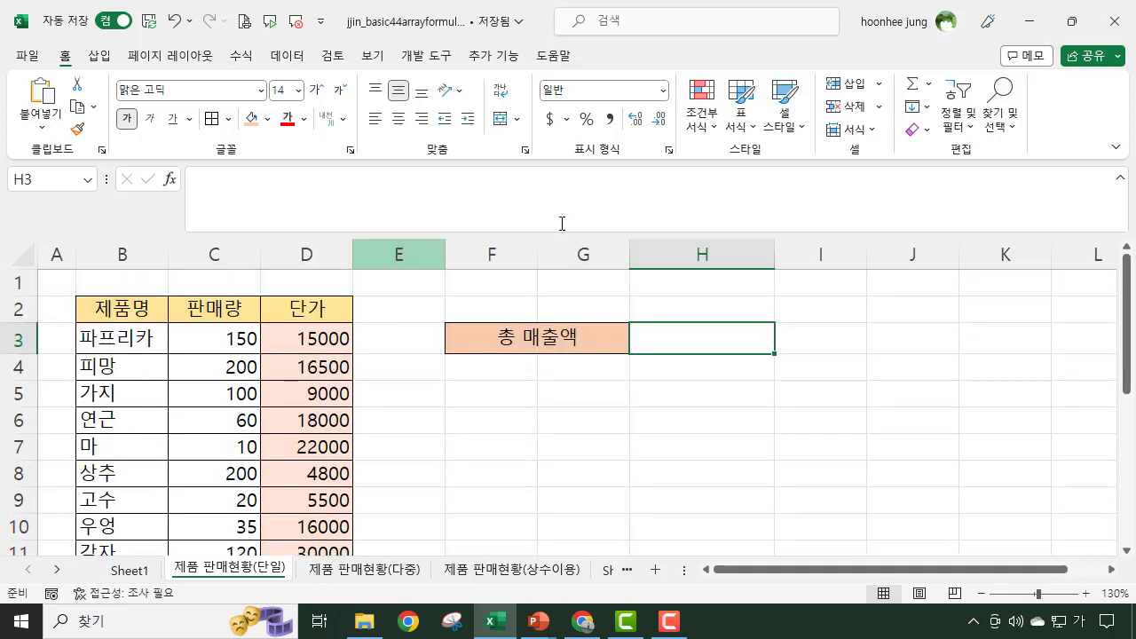
pyautogui.click(232, 338)
pyautogui.click(279, 339)
pyautogui.click(692, 334)
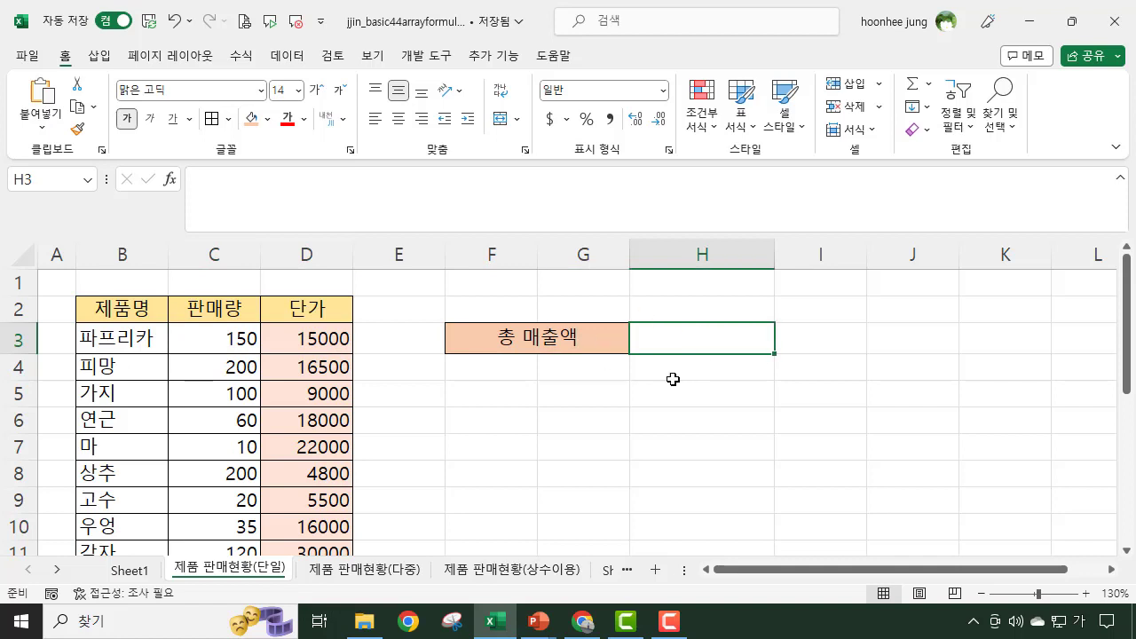
pyautogui.click(241, 332)
pyautogui.moveTo(254, 335); pyautogui.dragTo(306, 334)
pyautogui.click(399, 337)
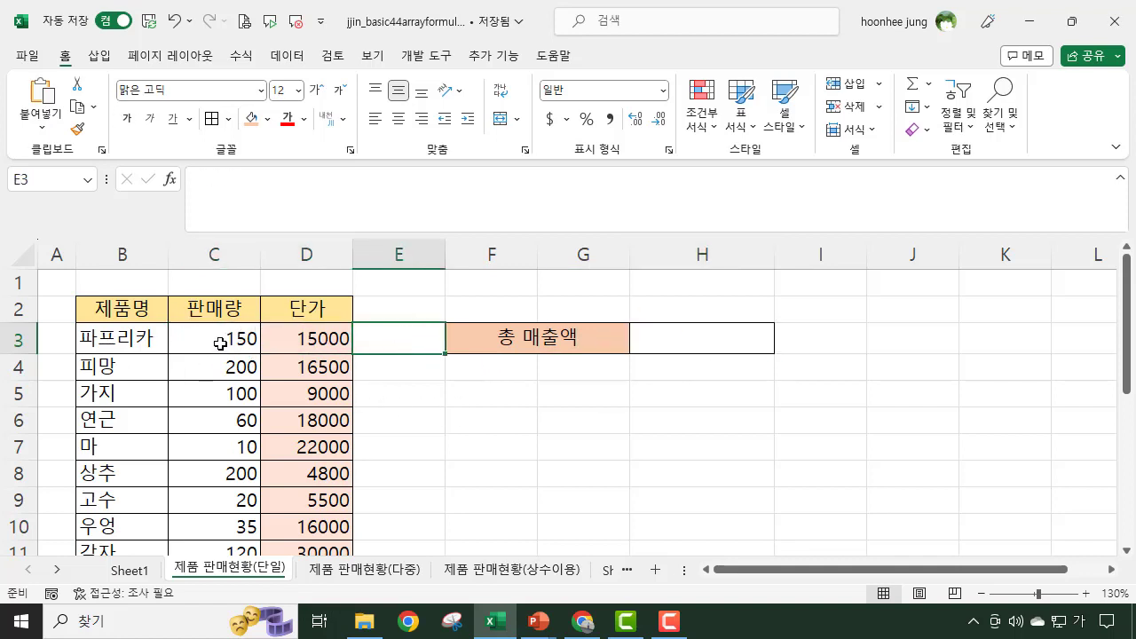
pyautogui.click(391, 365)
pyautogui.click(393, 419)
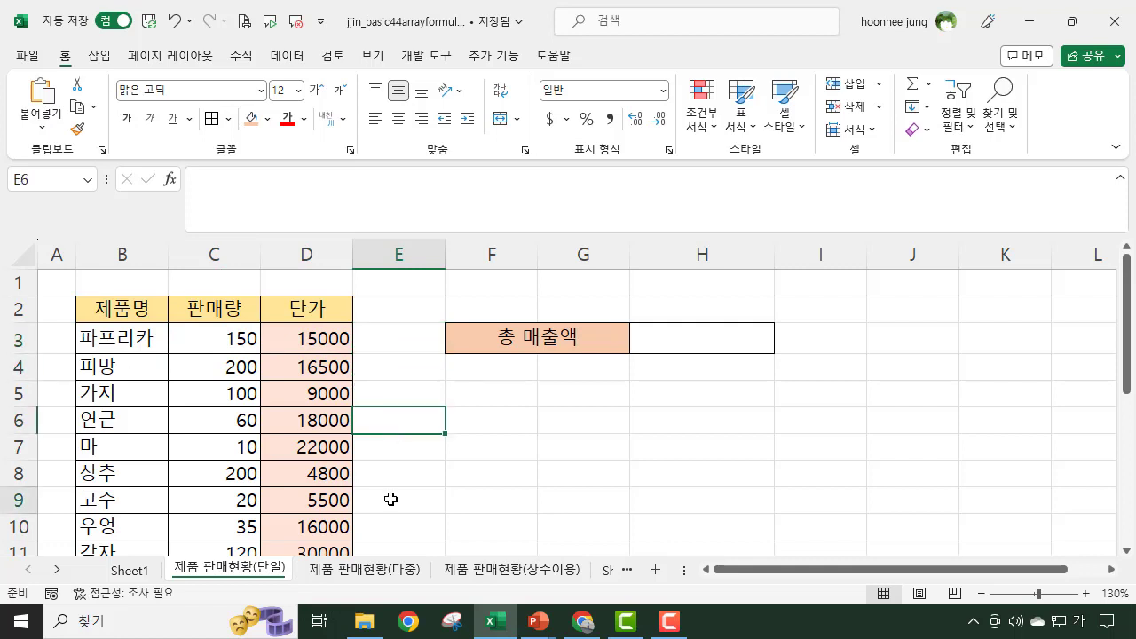
pyautogui.click(394, 499)
pyautogui.click(573, 455)
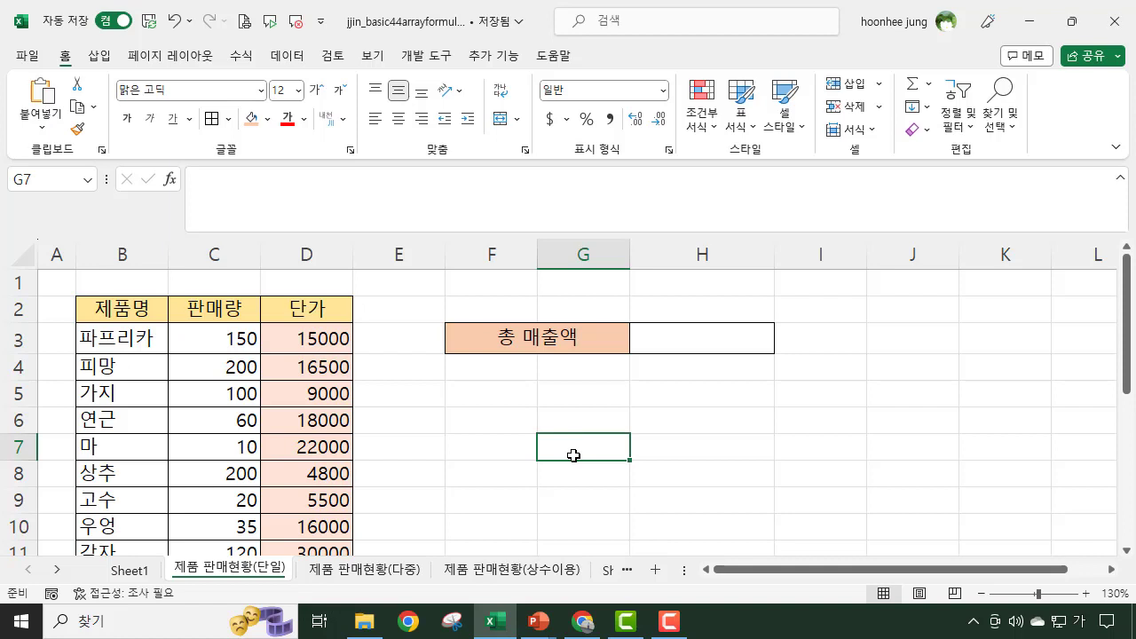
# Calculate the 파프리카 sales amount in cell E3 with the formula =D3*C3
pyautogui.click(424, 395)
pyautogui.click(401, 339)
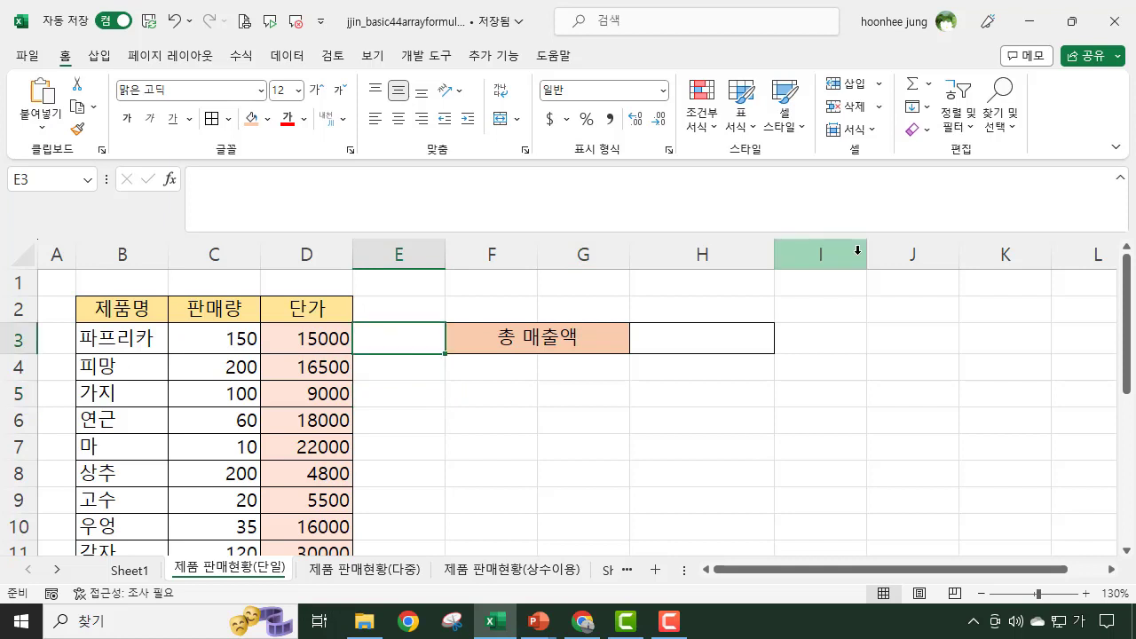
pyautogui.write('=')
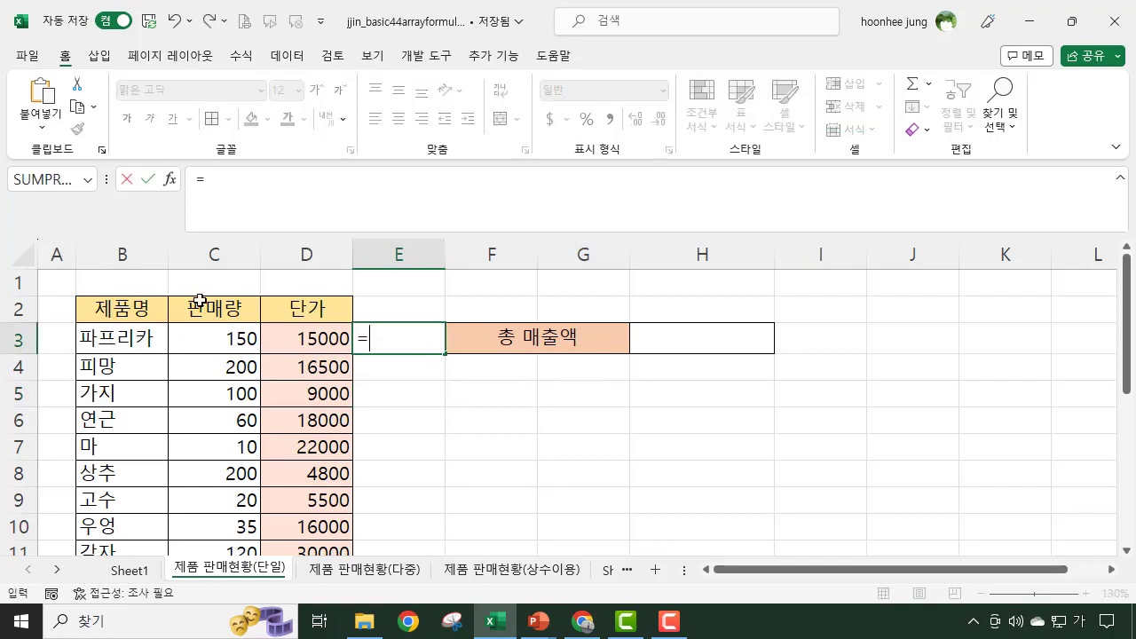
pyautogui.click(313, 337)
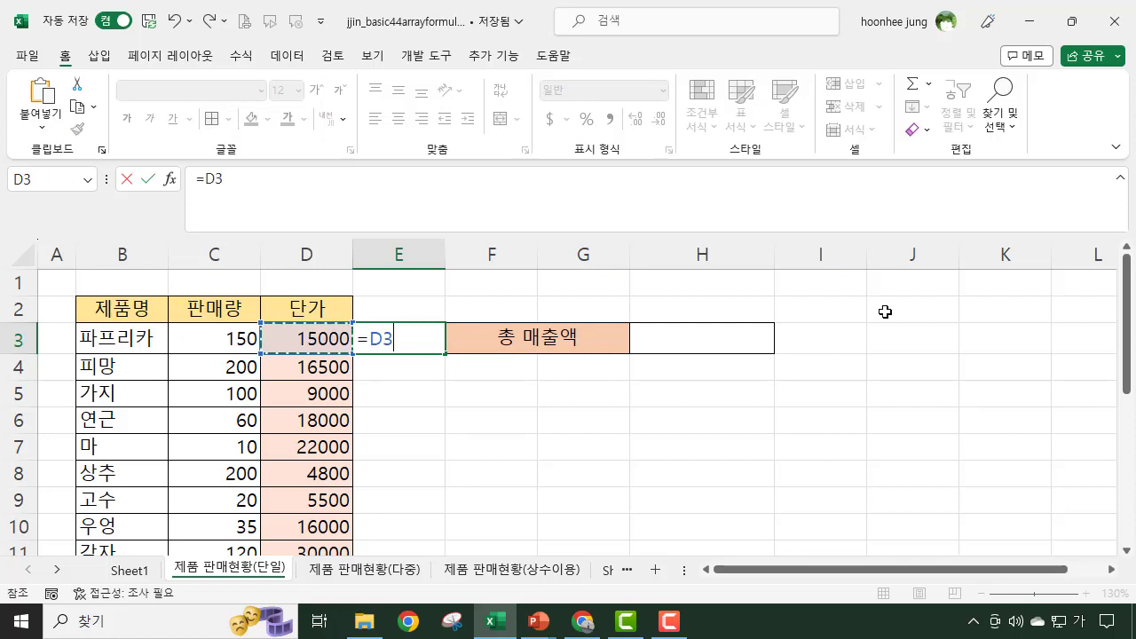
pyautogui.write('*')
pyautogui.click(215, 333)
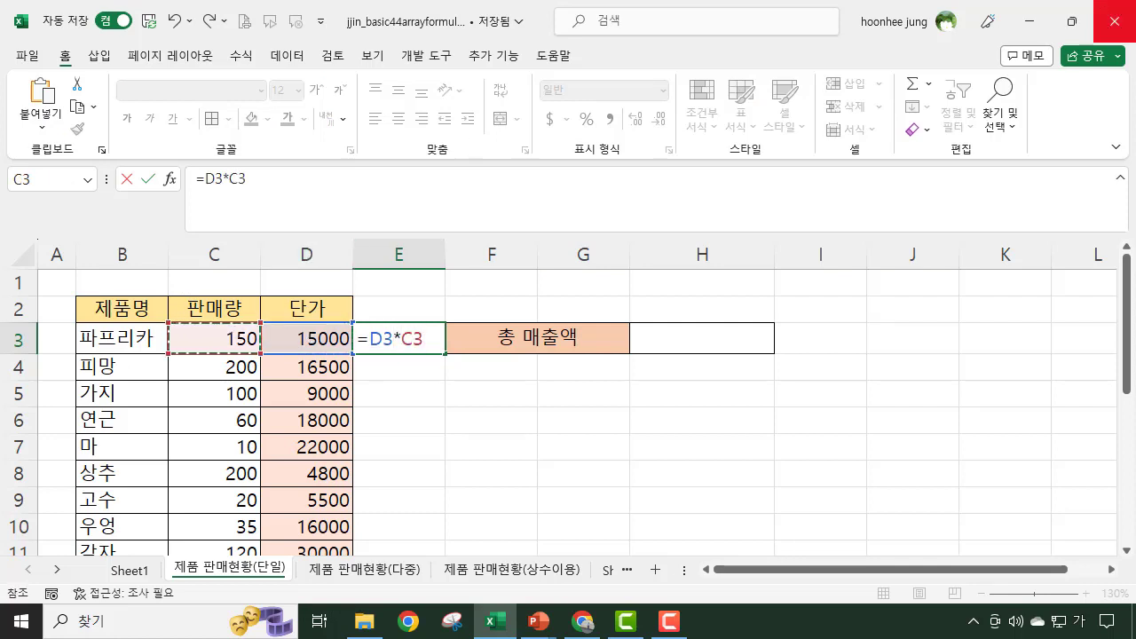
pyautogui.press('Return')
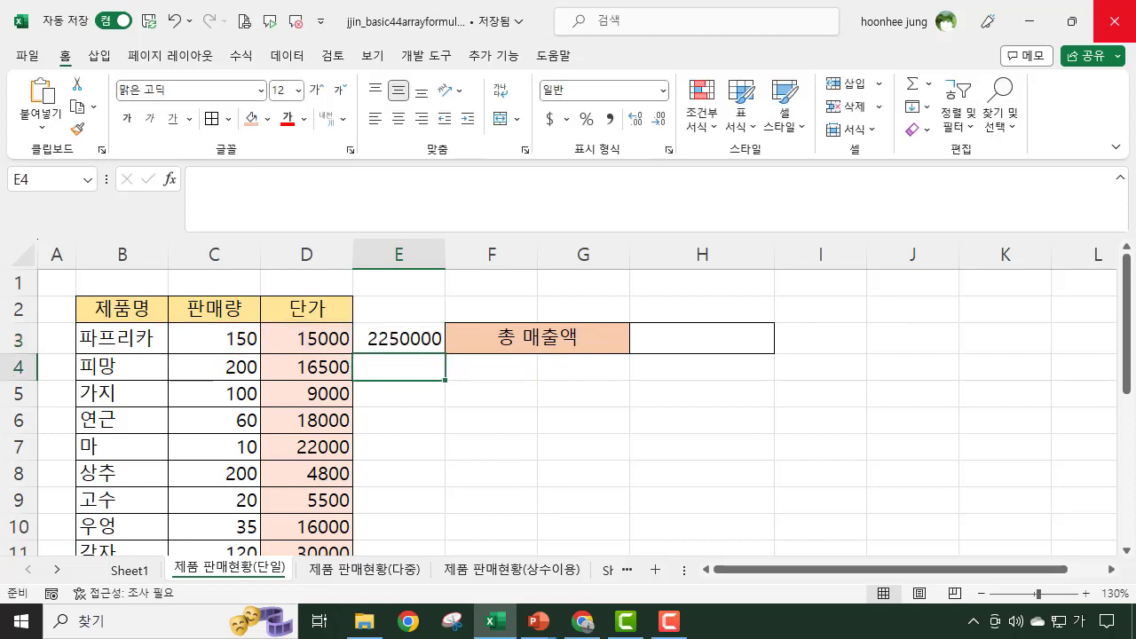
pyautogui.click(399, 340)
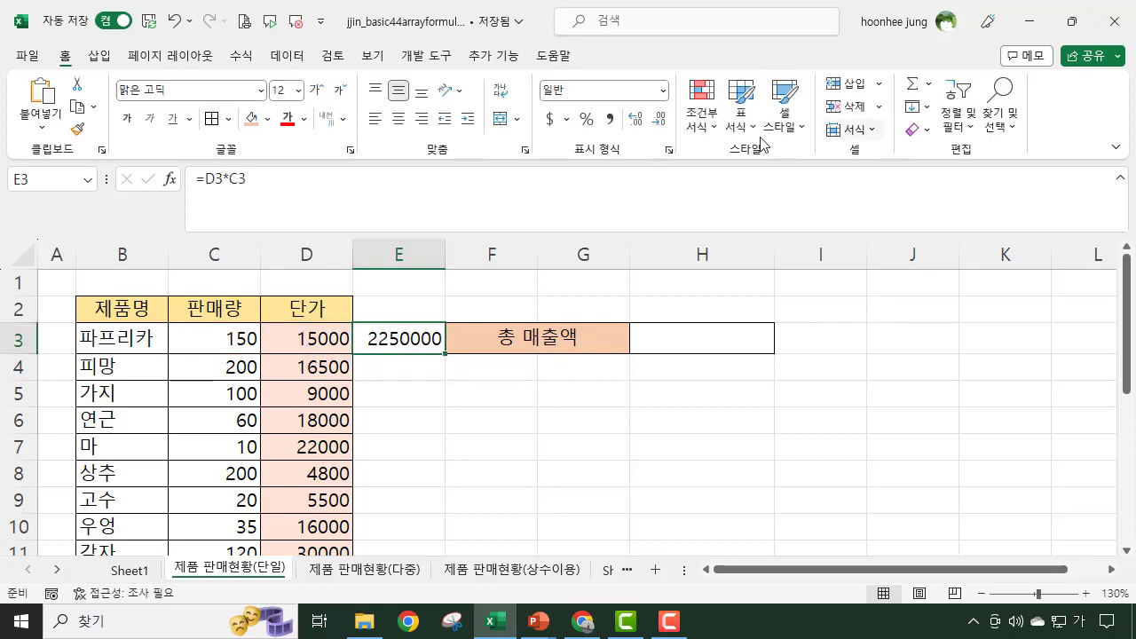
# Show the 파프리카 sales amount in E3 with thousands separators and fill its formula down to E22
pyautogui.click(609, 118)
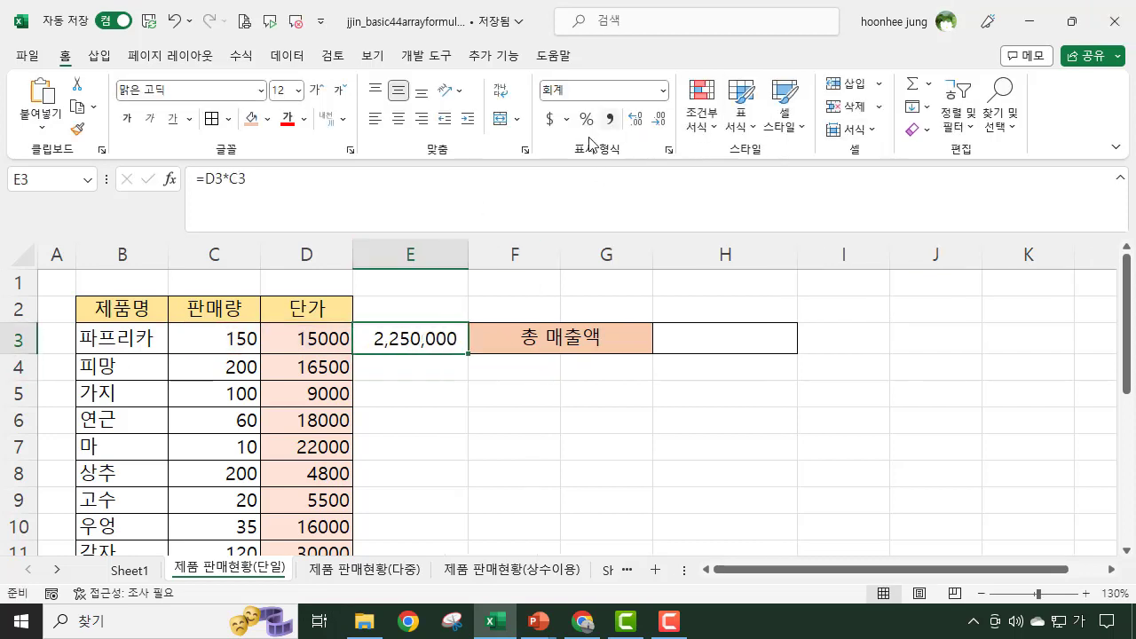
pyautogui.doubleClick(467, 352)
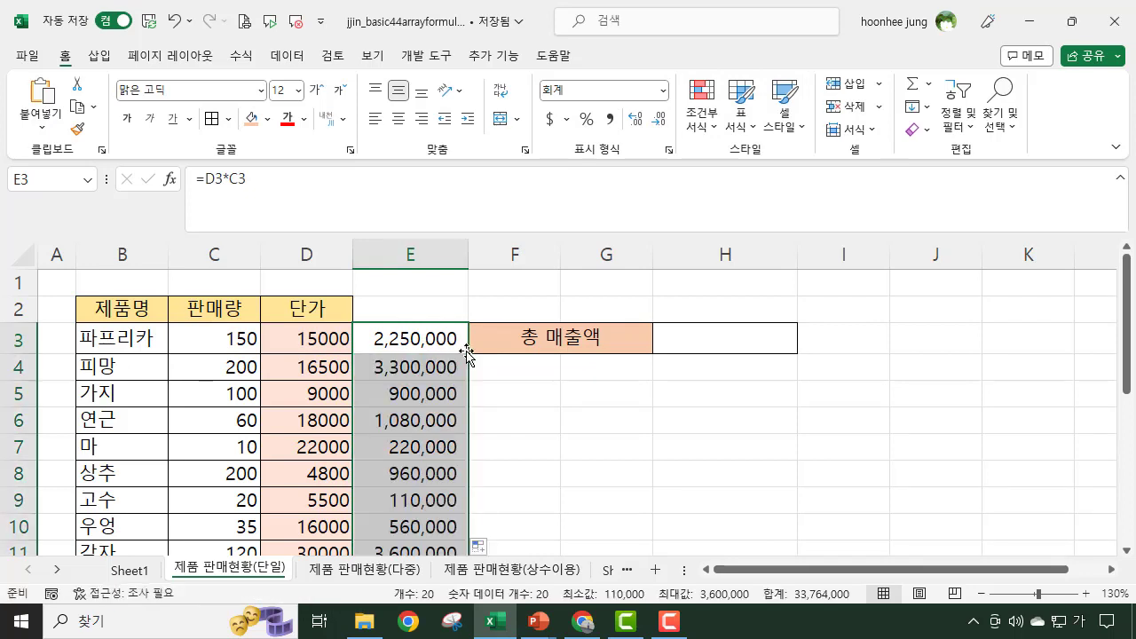
pyautogui.scroll(-6, 464, 352)
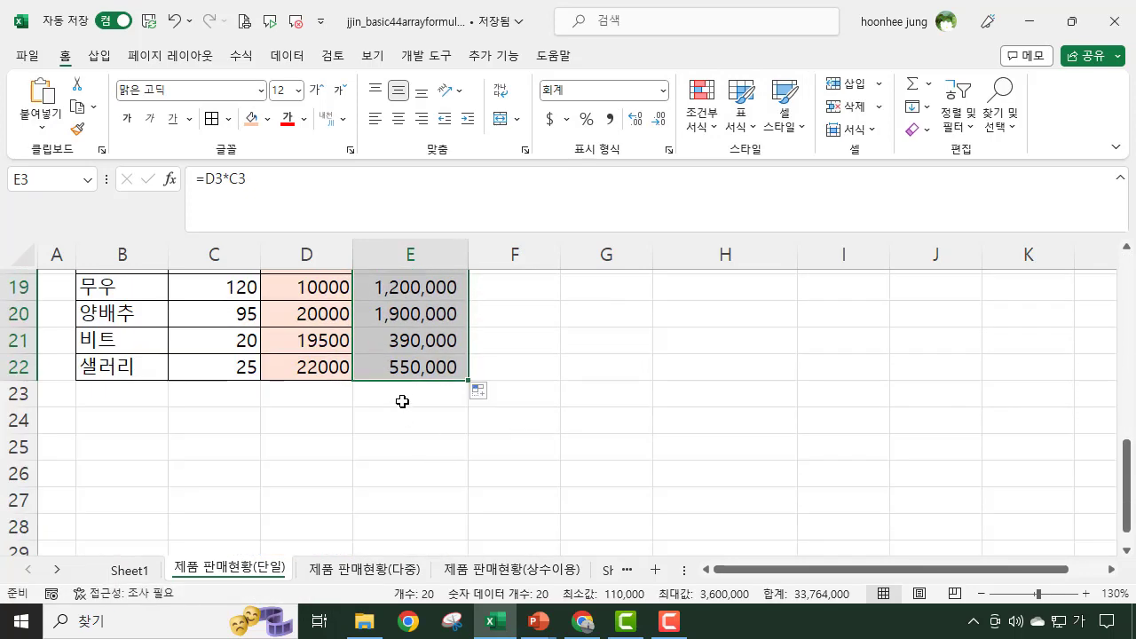
# Total the product sales amounts in cell E23 with =SUM(E3:E22) and inspect the resulting cell
pyautogui.click(402, 397)
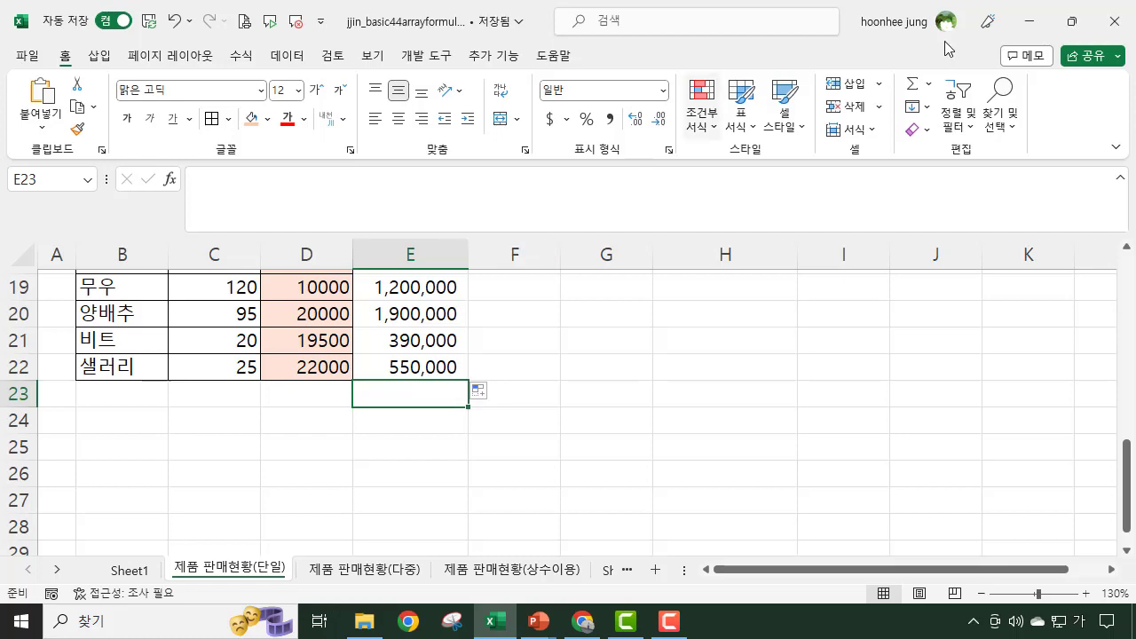
pyautogui.click(911, 86)
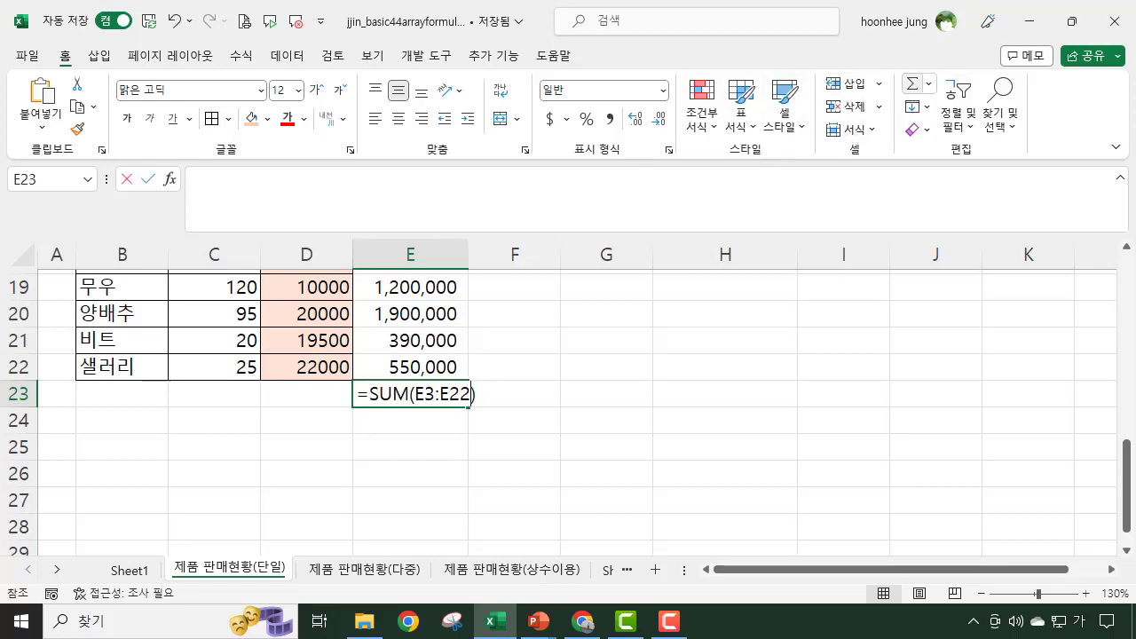
pyautogui.scroll(5, 472, 372)
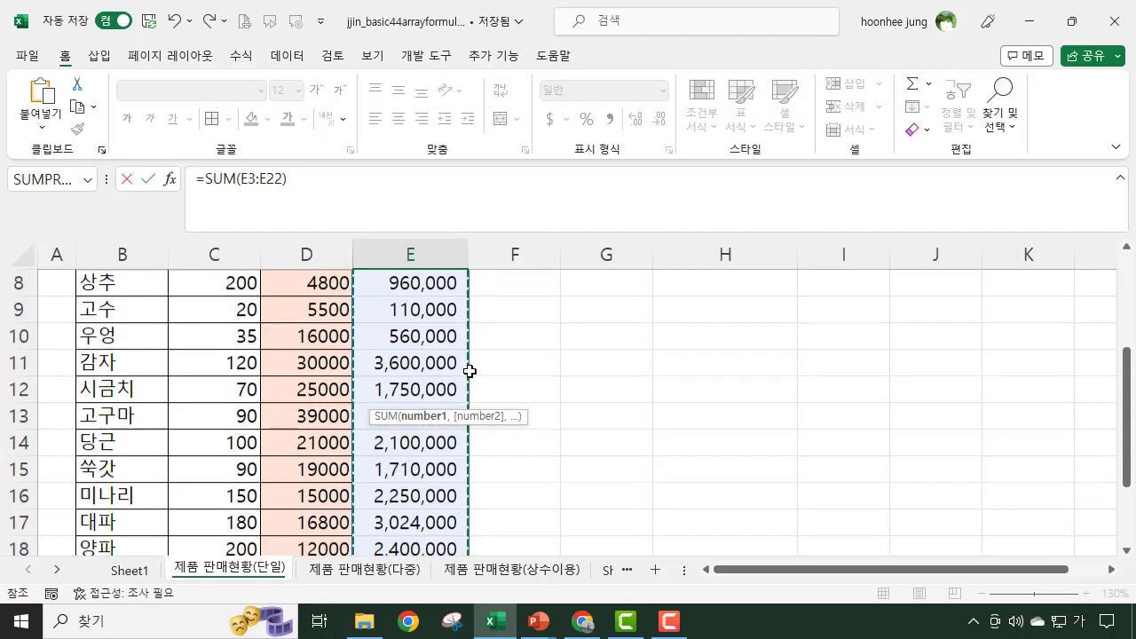
pyautogui.scroll(-7, 469, 370)
pyautogui.scroll(3, 944, 461)
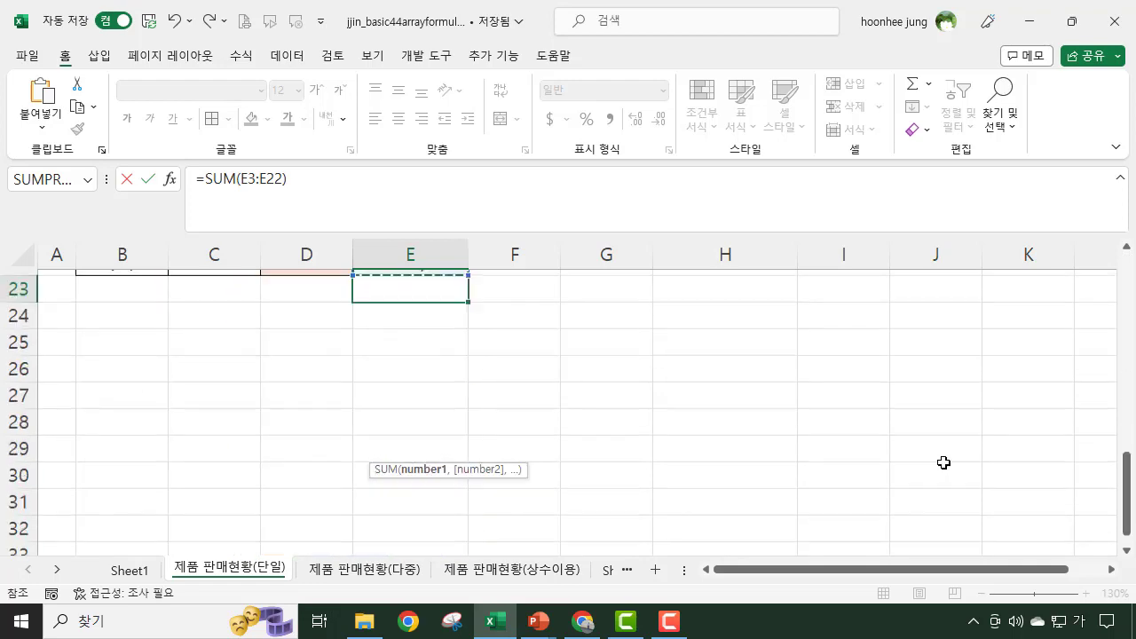
pyautogui.press('Return')
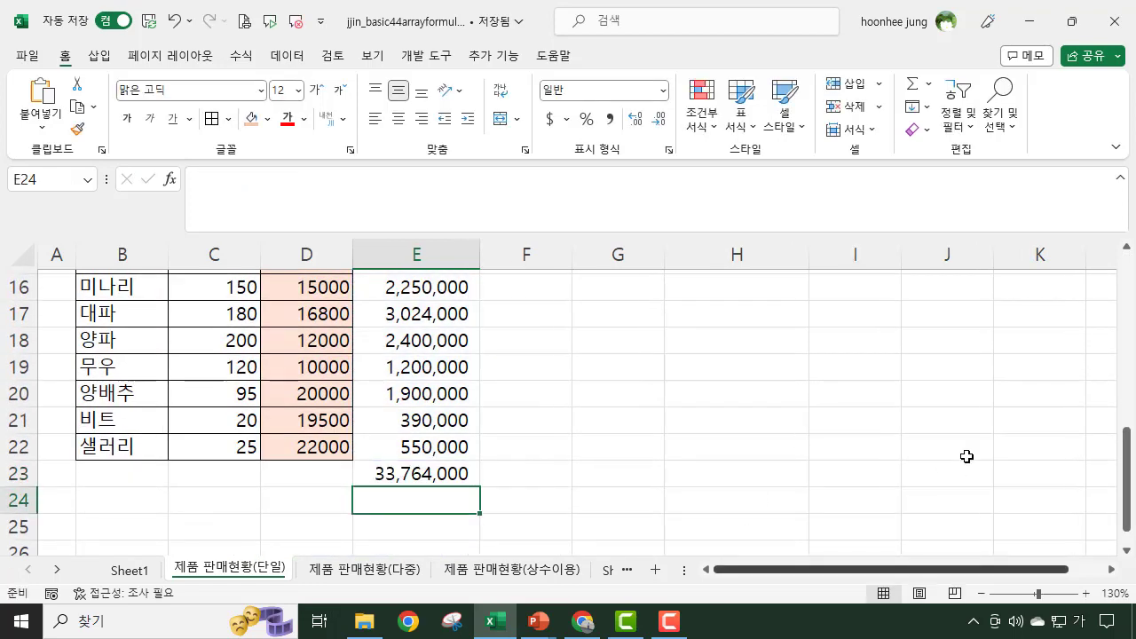
pyautogui.click(707, 440)
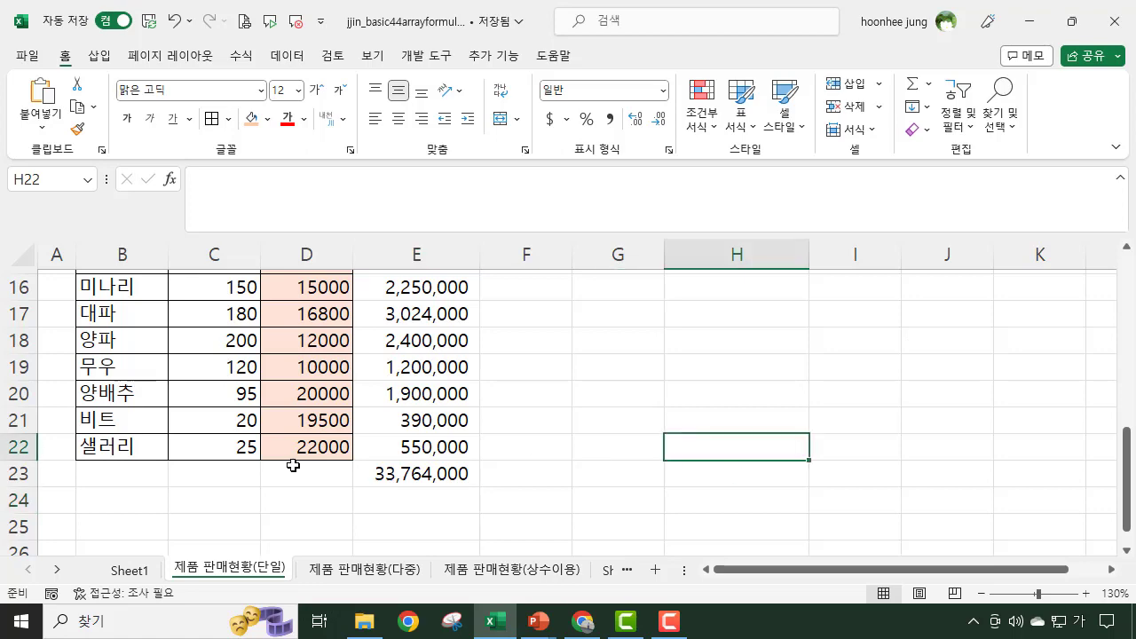
pyautogui.click(404, 473)
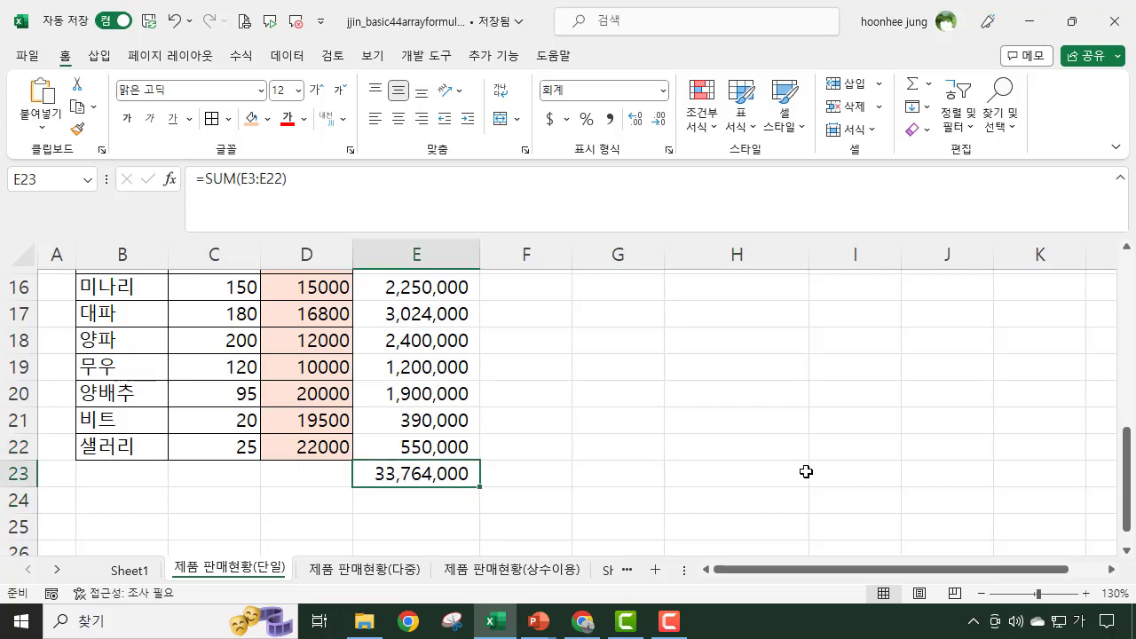
pyautogui.keyDown('ctrl'); pyautogui.scroll(1, 806, 471); pyautogui.keyUp('ctrl')
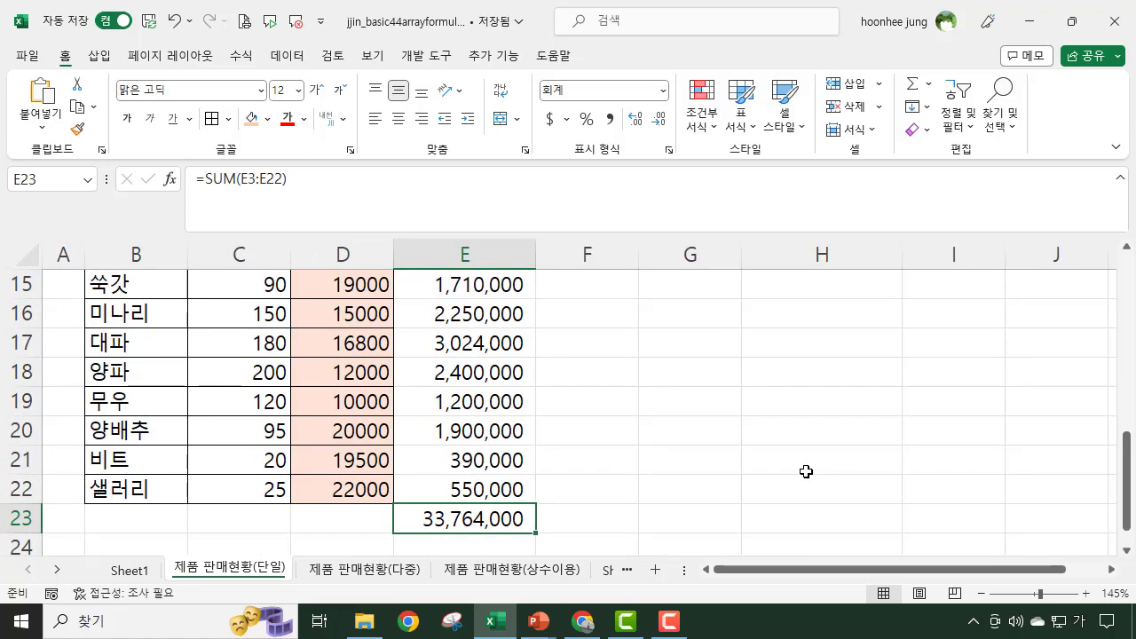
# Begin a SUM formula in the 총 매출액 cell H3 with the 판매량 range C3:C22
pyautogui.scroll(5, 806, 471)
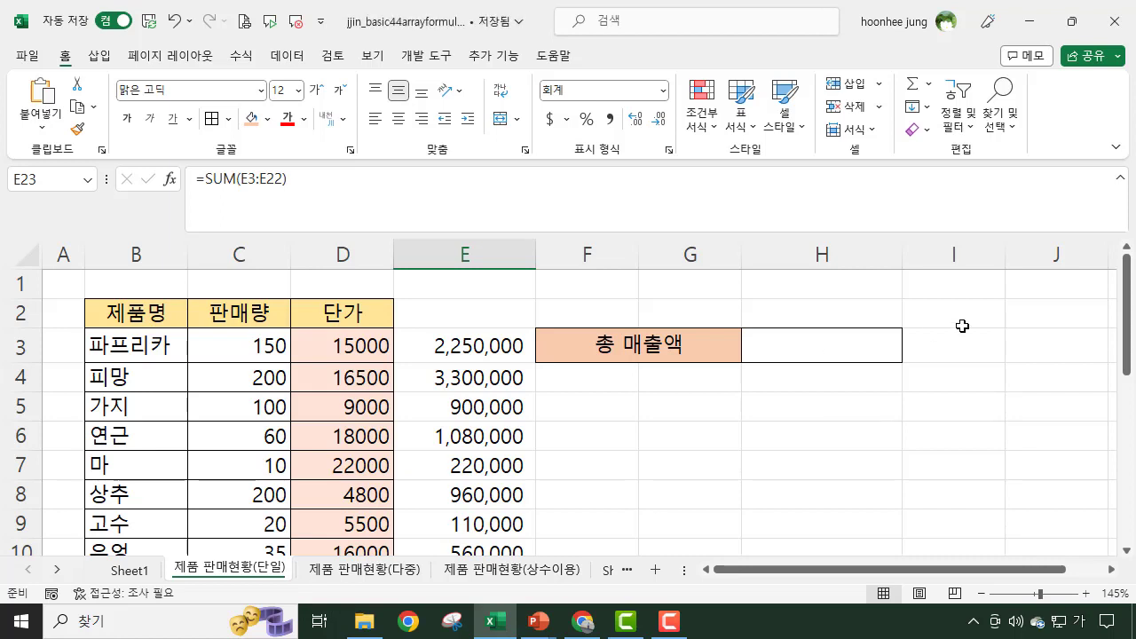
pyautogui.click(771, 342)
pyautogui.click(878, 437)
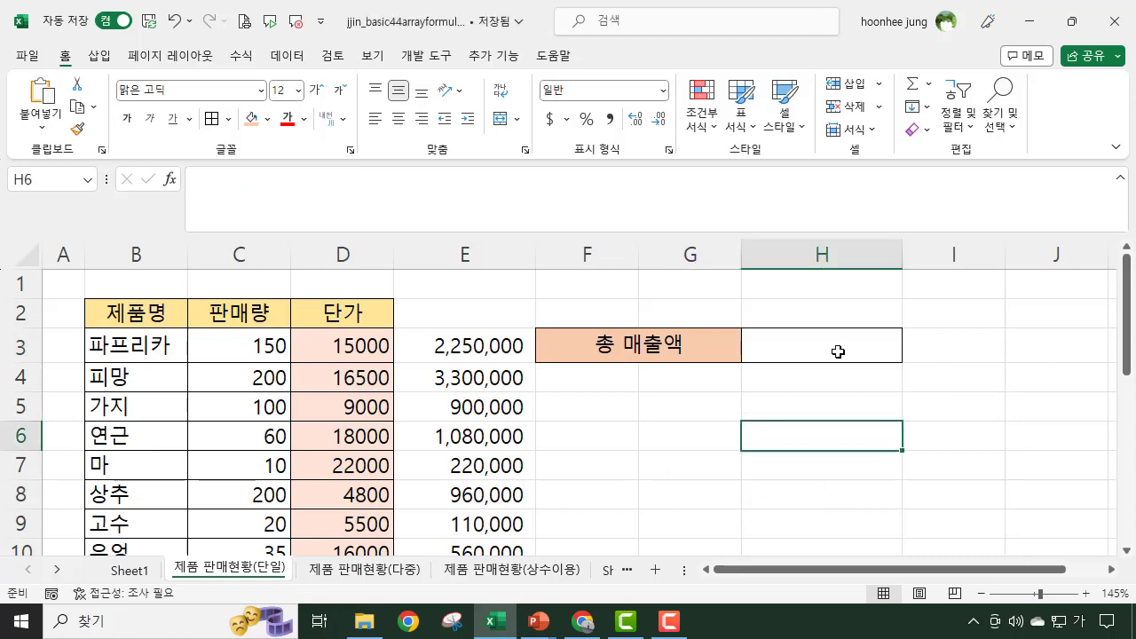
pyautogui.click(870, 341)
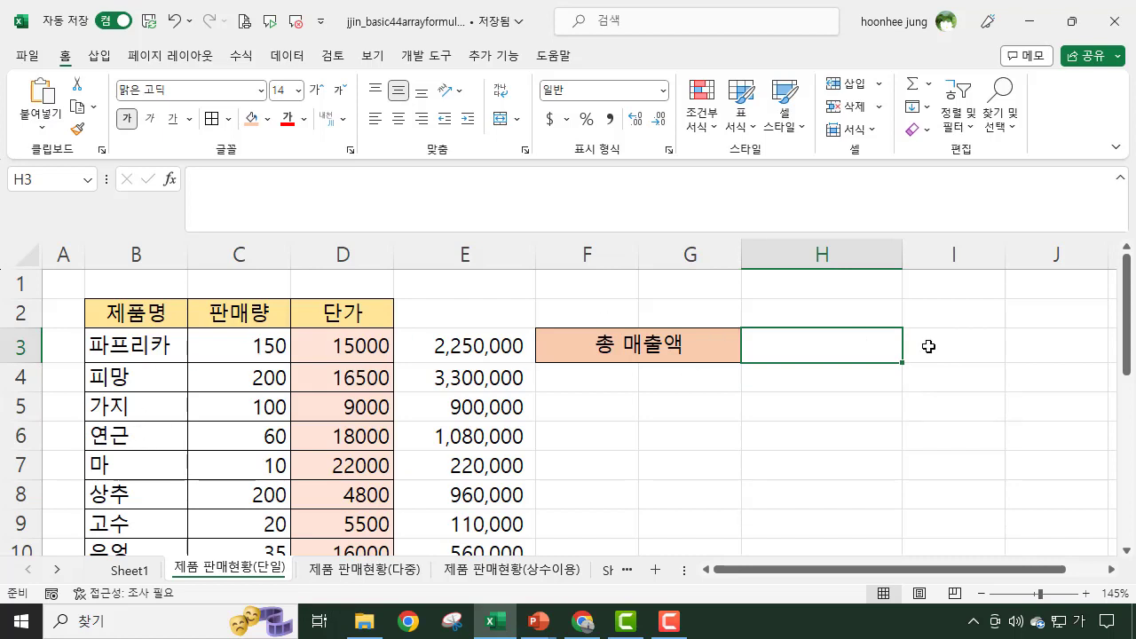
pyautogui.write('=')
pyautogui.write('녀')
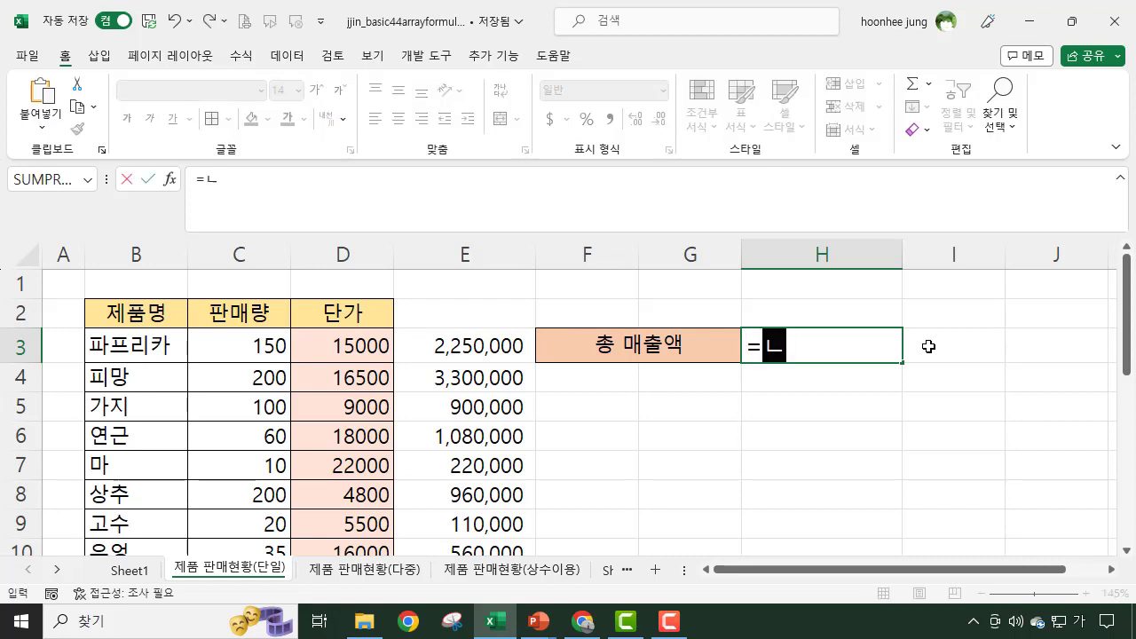
pyautogui.press('BackSpace')
pyautogui.press('BackSpace')
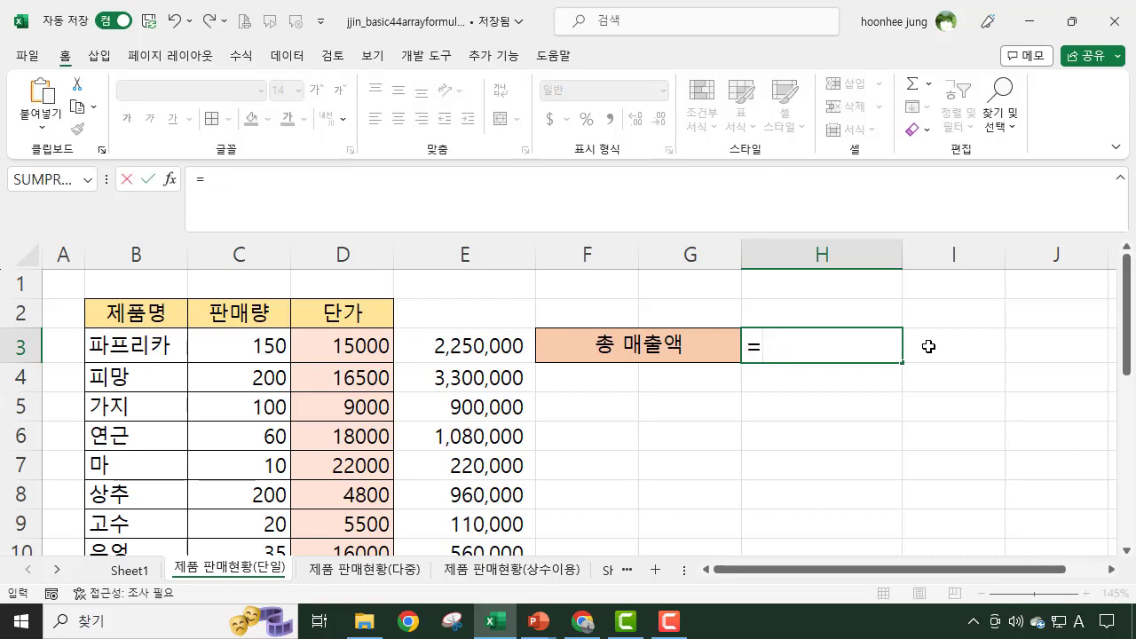
pyautogui.write('sum(')
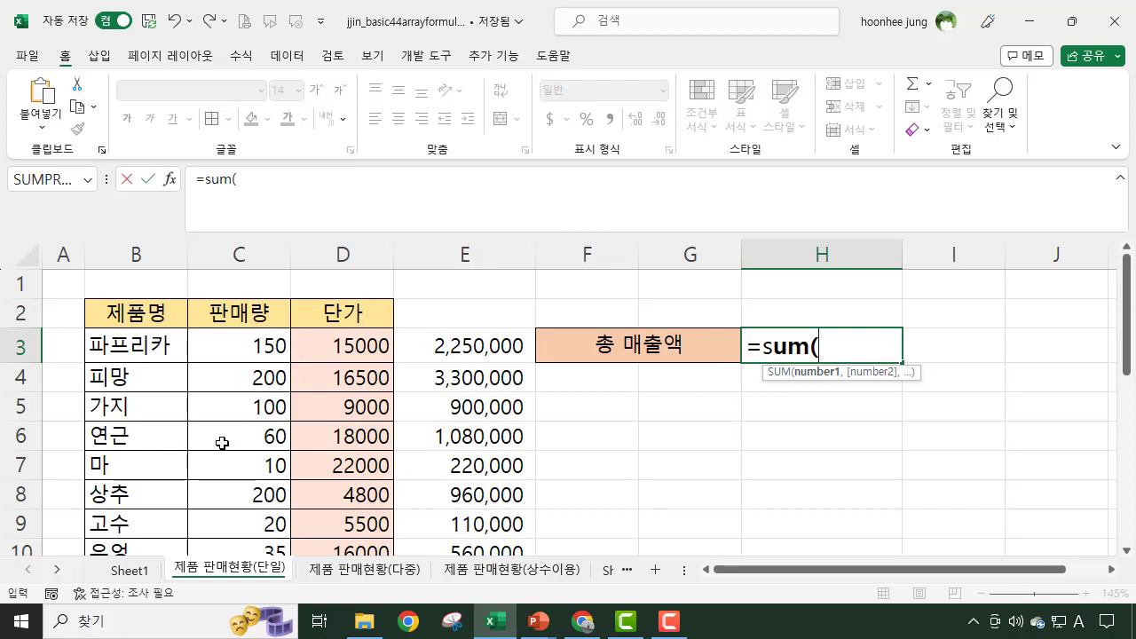
pyautogui.click(235, 349)
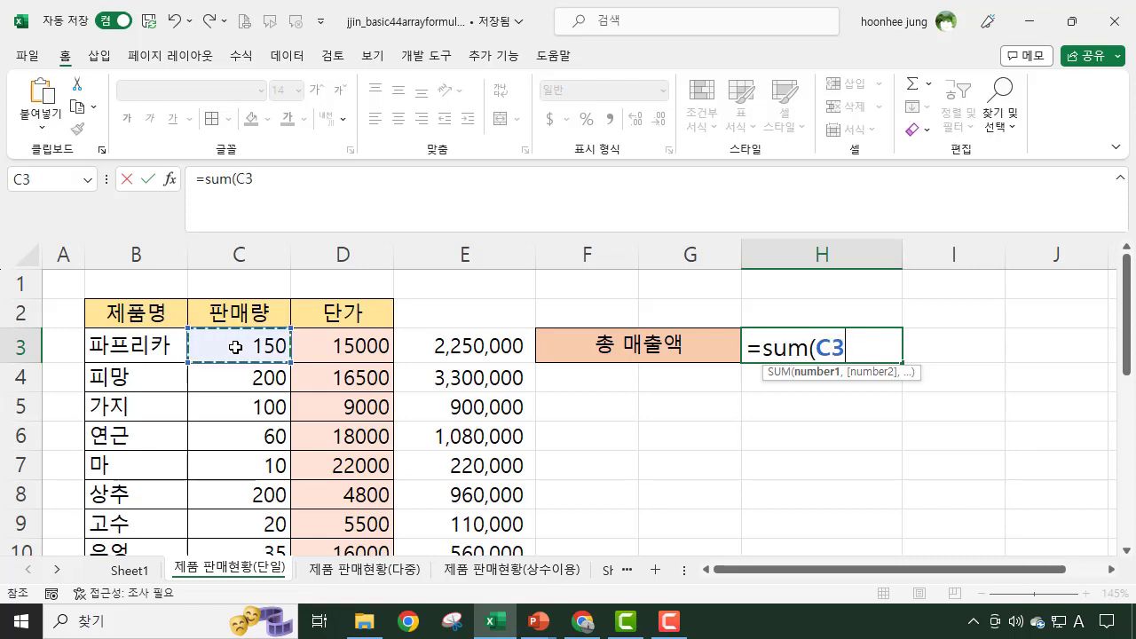
pyautogui.hotkey('ctrl', 'shift', 'Down')
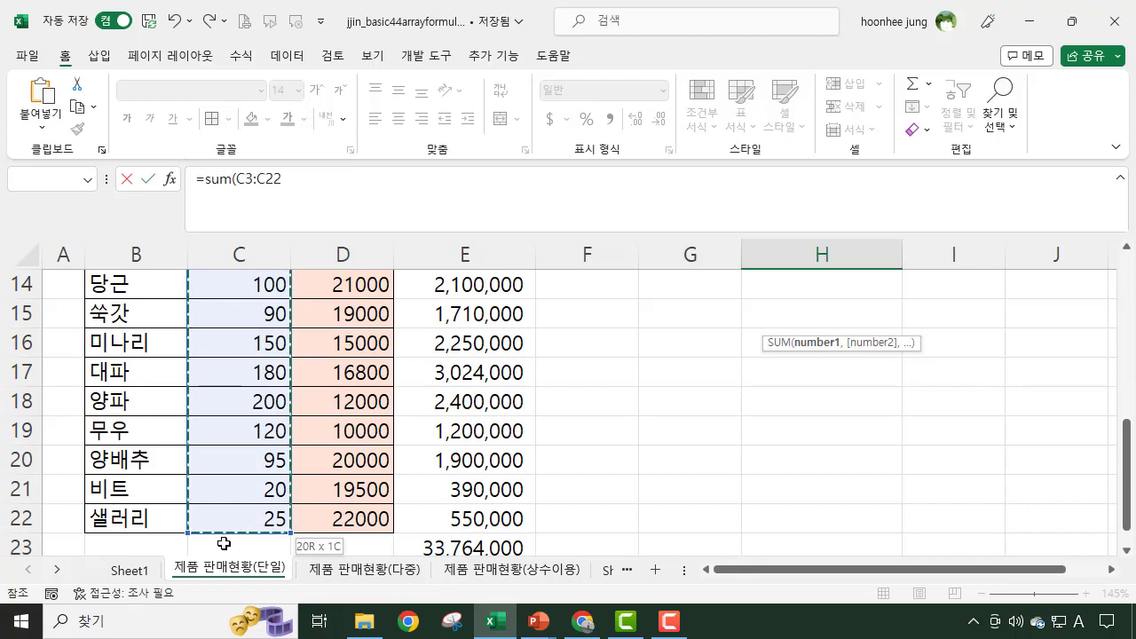
pyautogui.scroll(5, 180, 479)
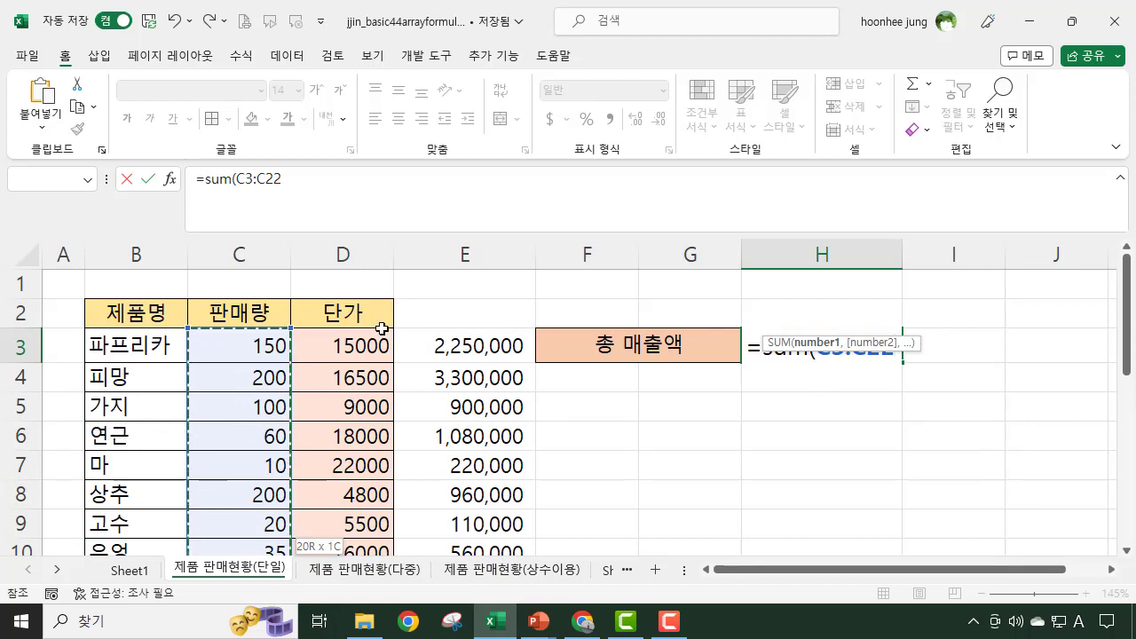
# Multiply by the 단가 range D3:D22 to complete H3 as the array formula {=SUM(C3:C22*D3:D22)}, and format it with thousands separators
pyautogui.write('*')
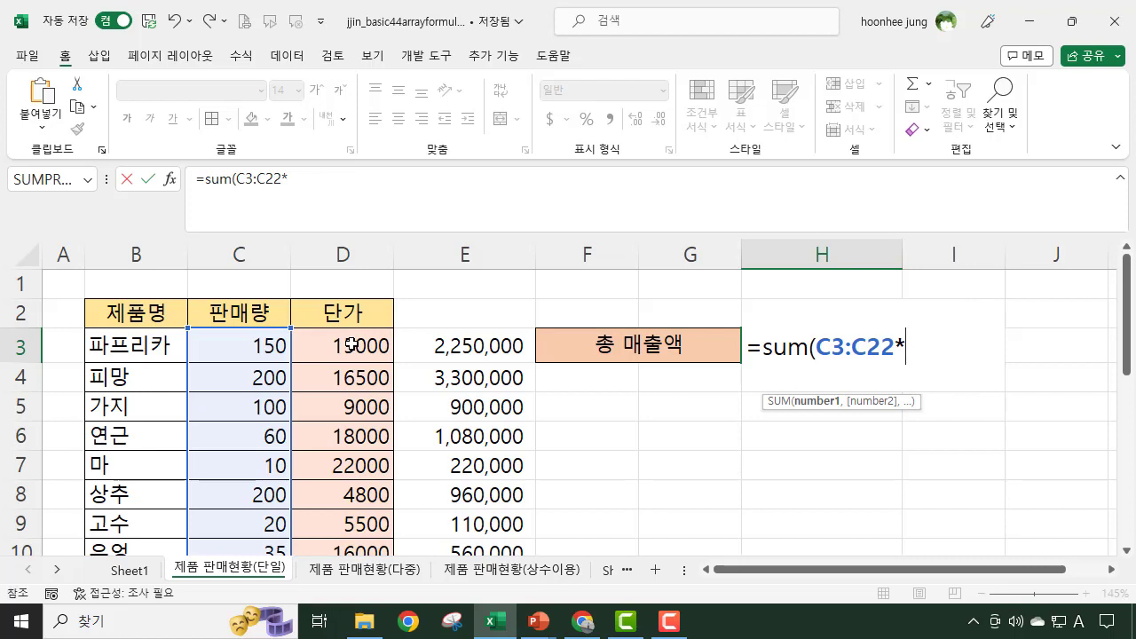
pyautogui.click(351, 344)
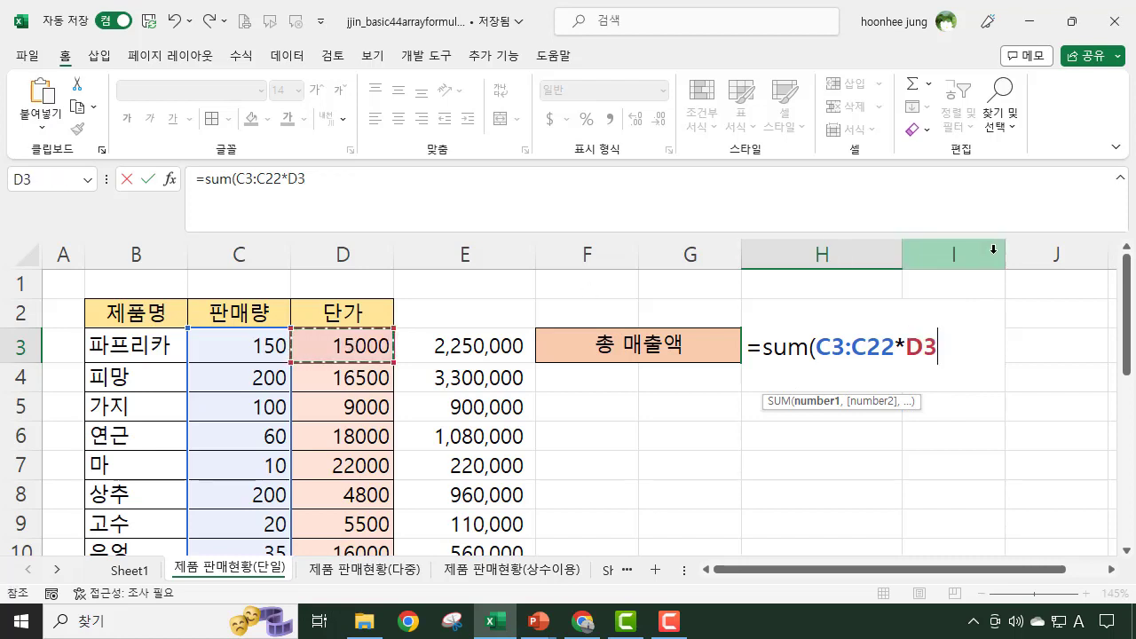
pyautogui.hotkey('ctrl', 'shift', 'Down')
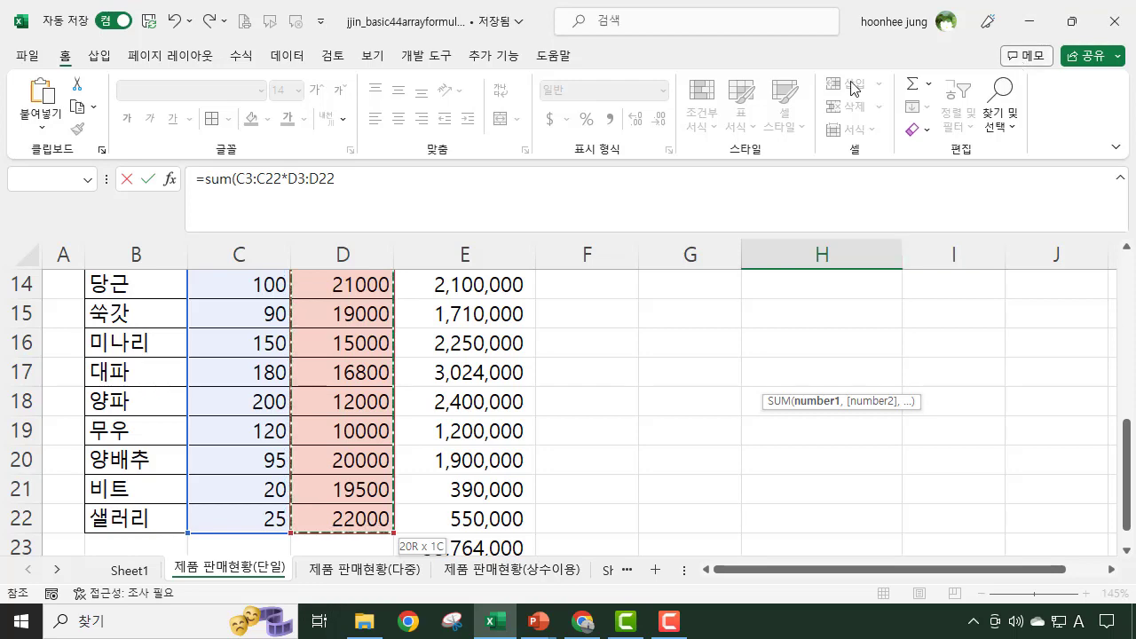
pyautogui.scroll(3, 140, 350)
pyautogui.scroll(2, 941, 449)
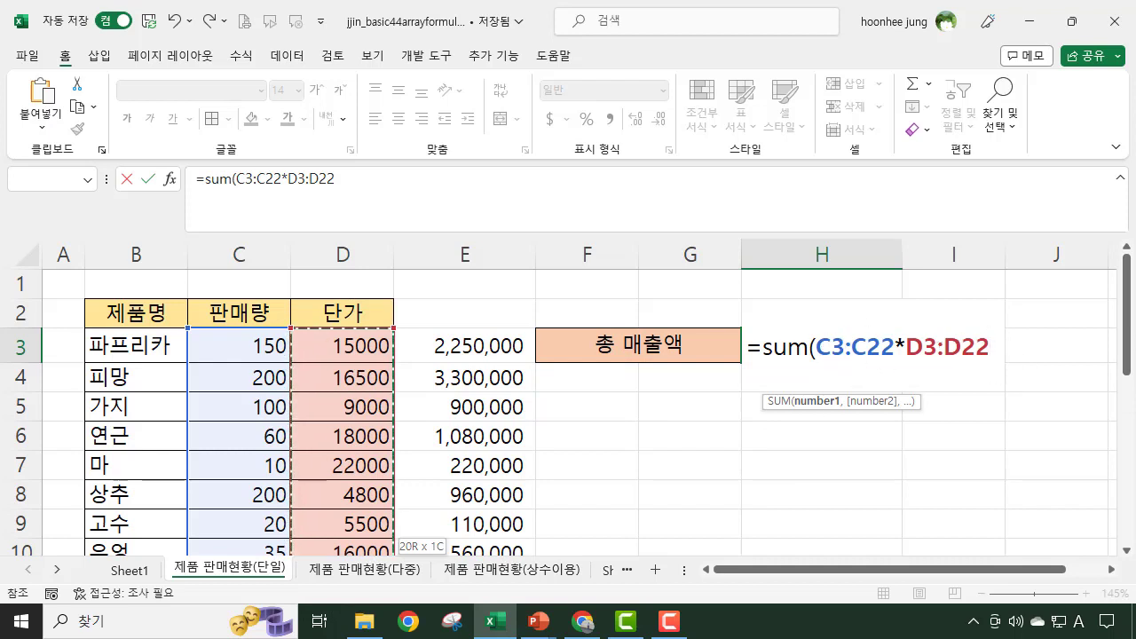
pyautogui.write(')')
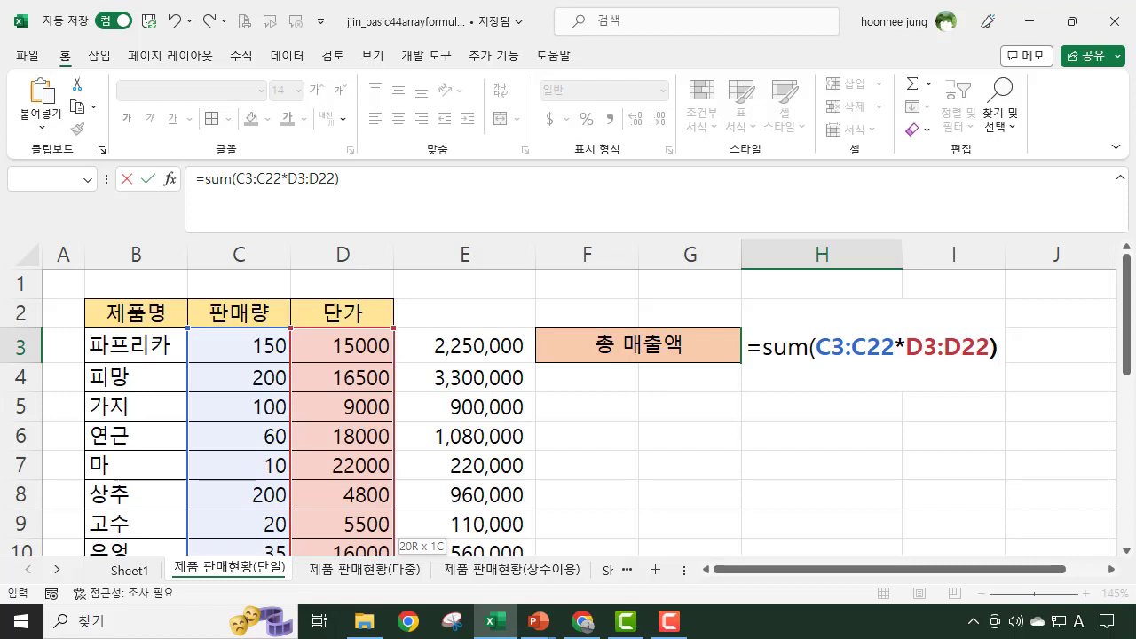
pyautogui.hotkey('ctrl', 'shift', 'Return')
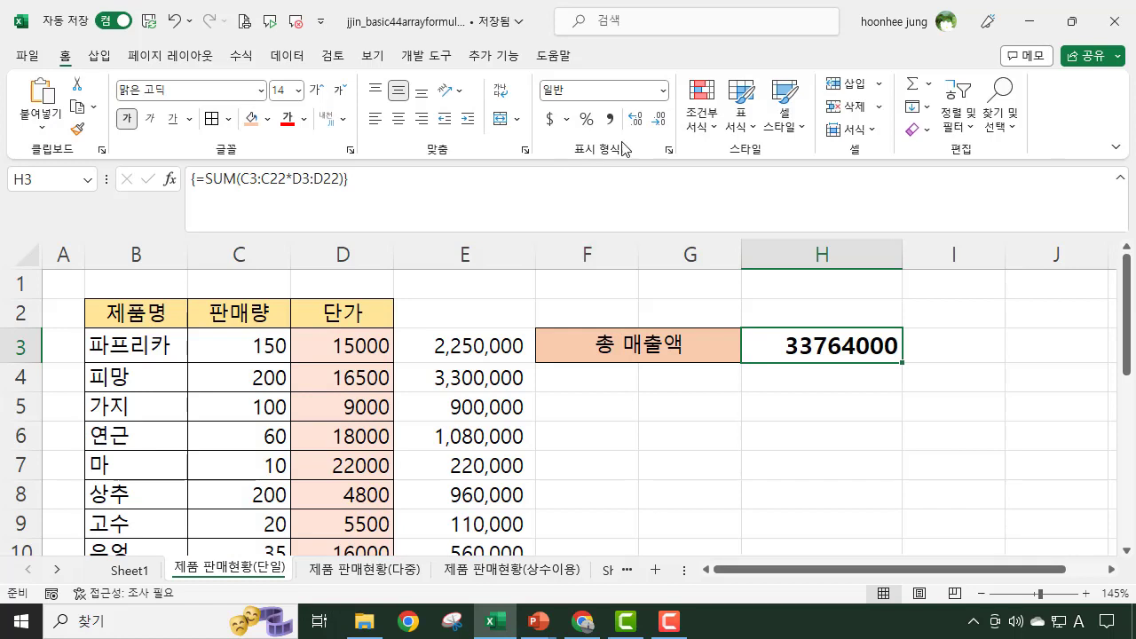
pyautogui.click(610, 119)
pyautogui.click(943, 469)
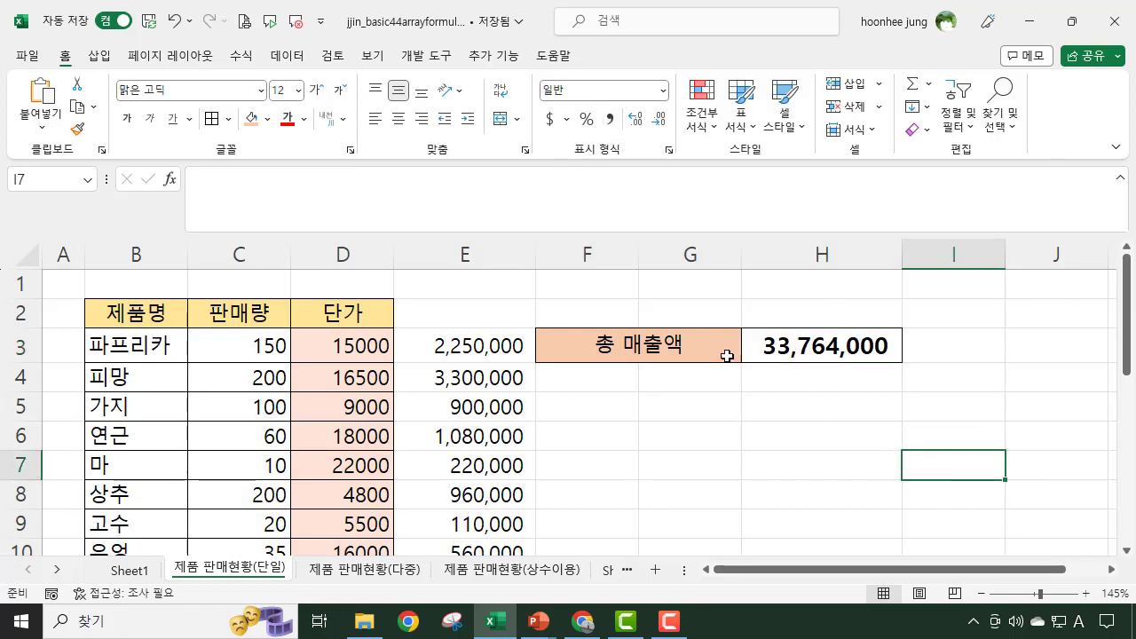
# Compare the array formula result in H3 with the individual sales amounts in column E and the total in E23
pyautogui.click(806, 352)
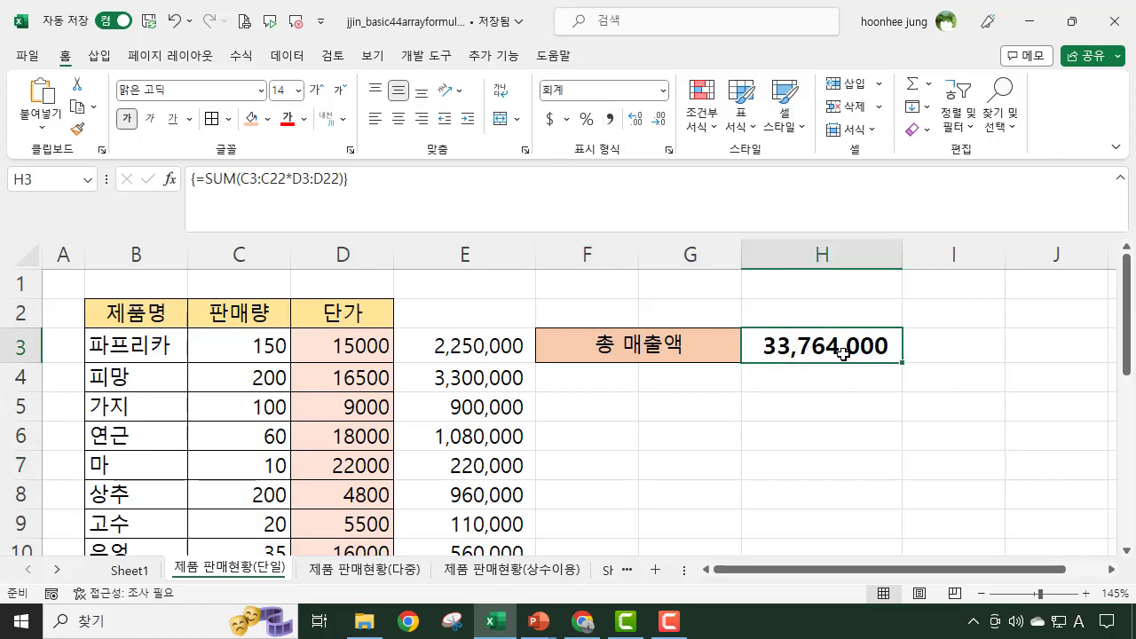
pyautogui.scroll(-5, 713, 489)
pyautogui.click(507, 495)
pyautogui.scroll(2, 882, 462)
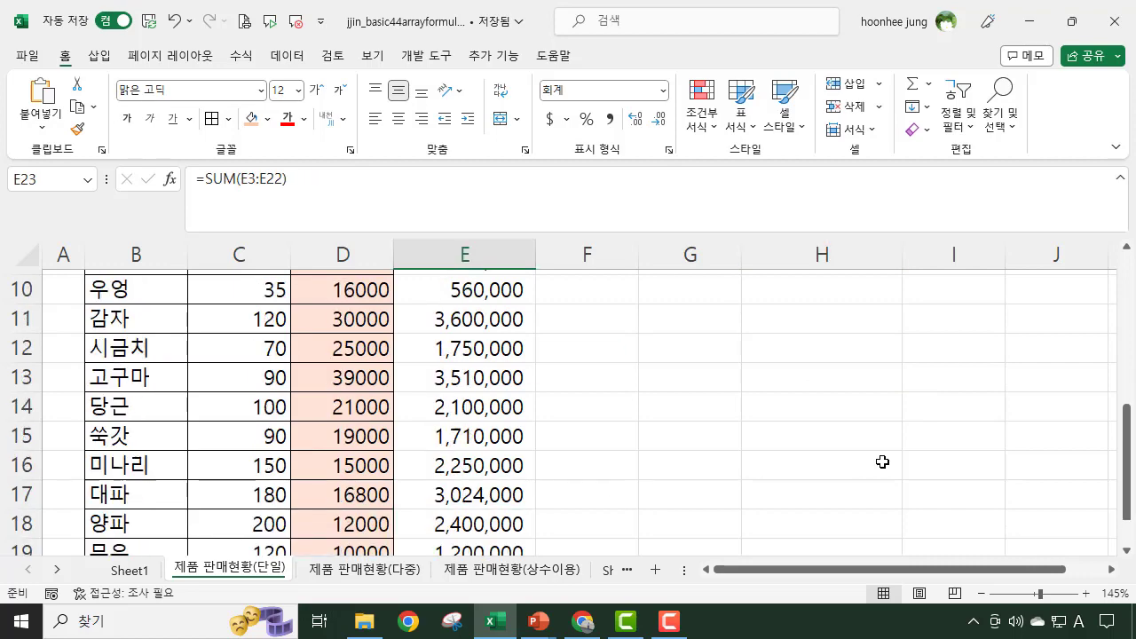
pyautogui.scroll(3, 882, 462)
pyautogui.click(870, 348)
pyautogui.click(758, 456)
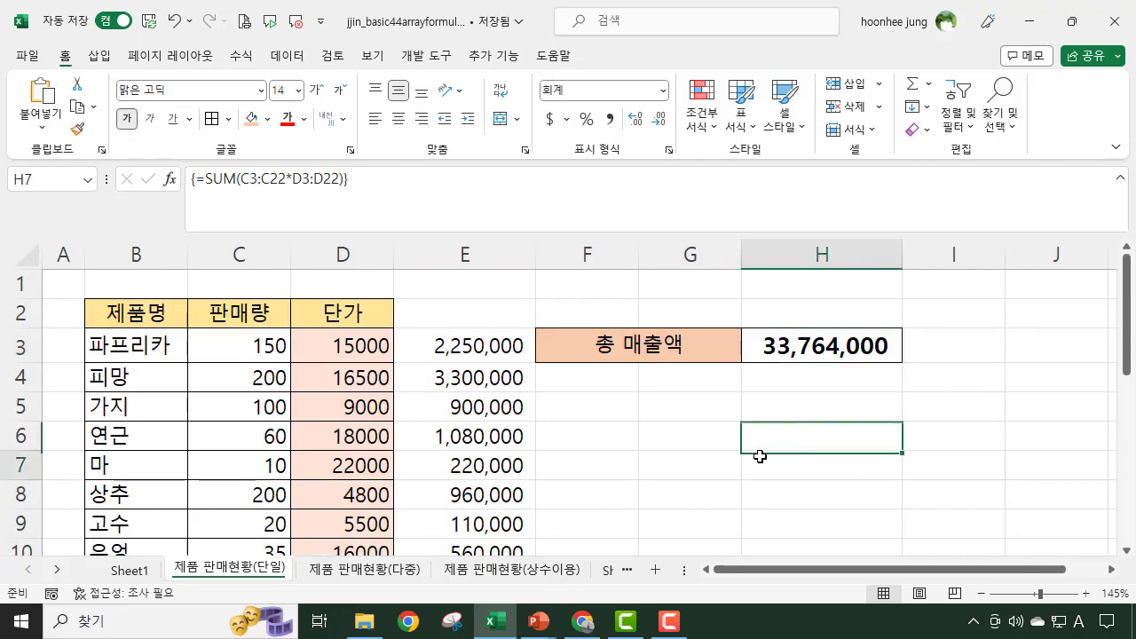
pyautogui.click(488, 354)
pyautogui.click(464, 436)
pyautogui.click(837, 351)
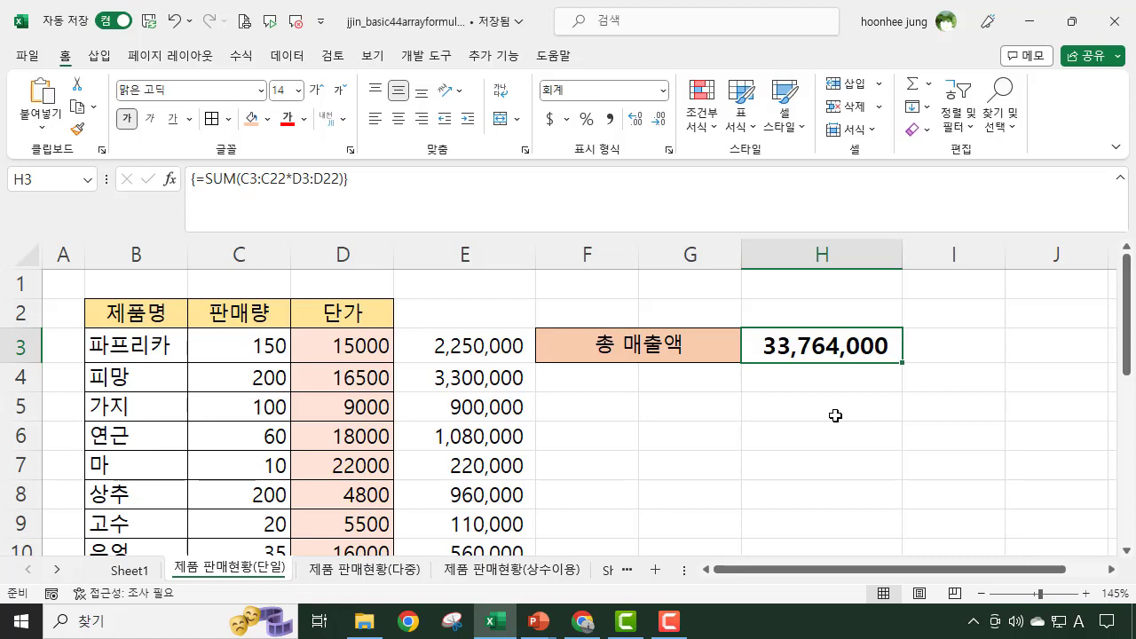
pyautogui.click(809, 400)
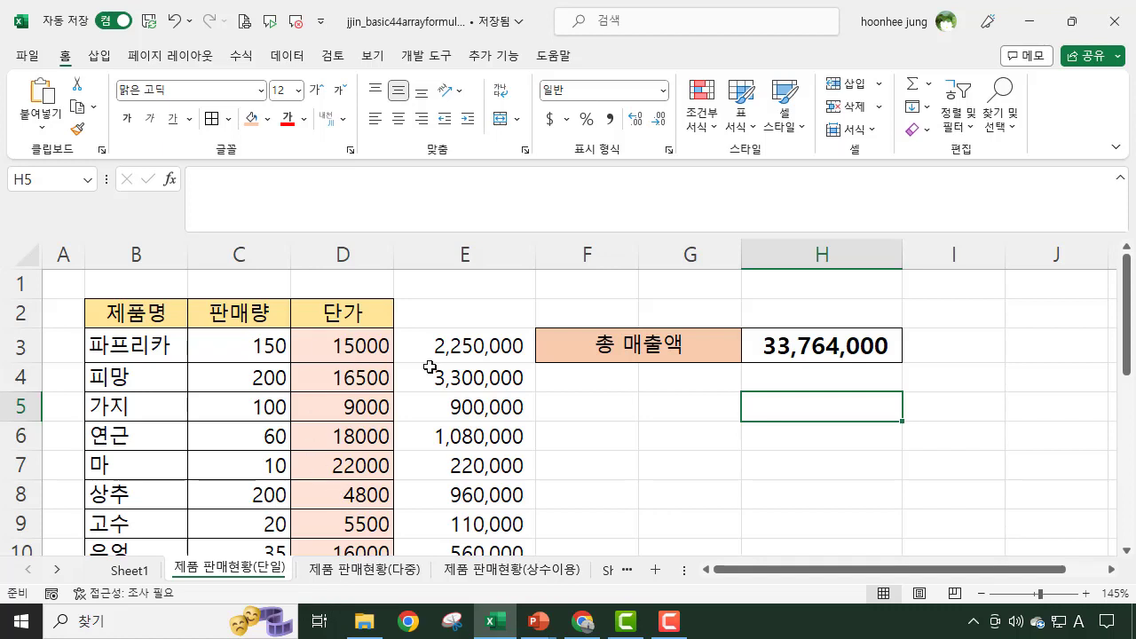
pyautogui.click(797, 344)
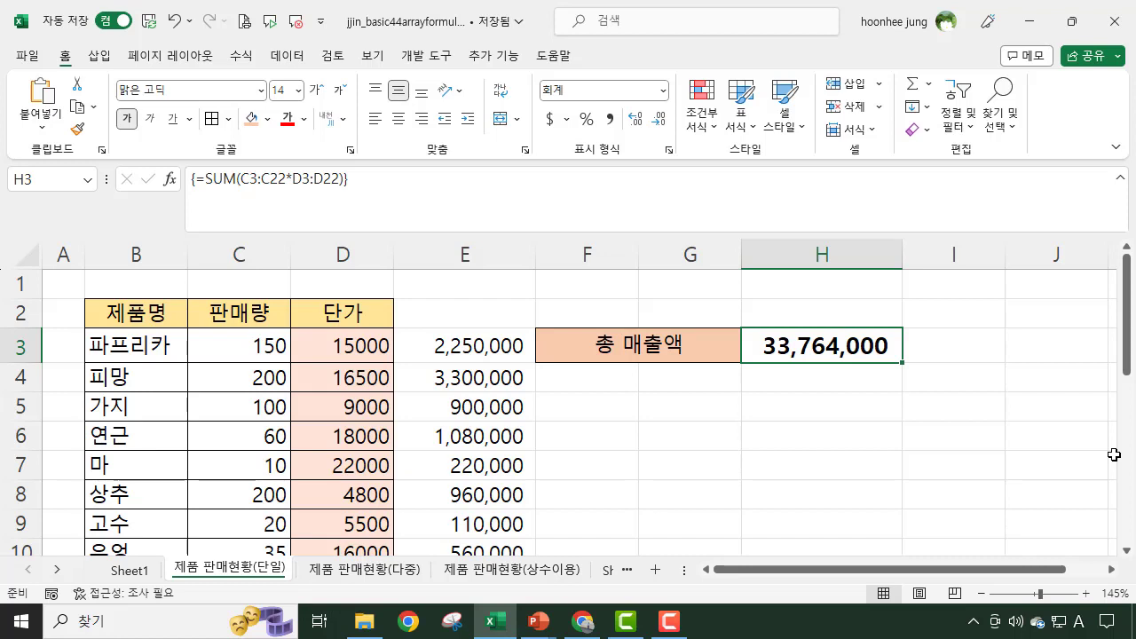
# Open the 제품 판매현황(다중) sheet and select the empty cell I4 beside its product table
pyautogui.click(351, 577)
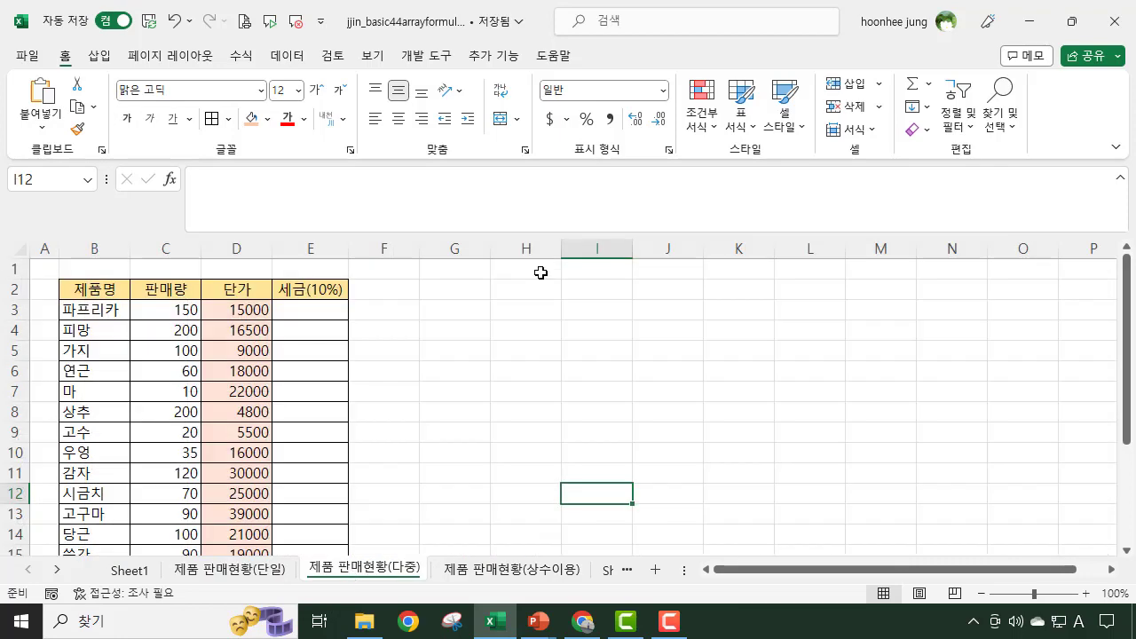
pyautogui.click(606, 328)
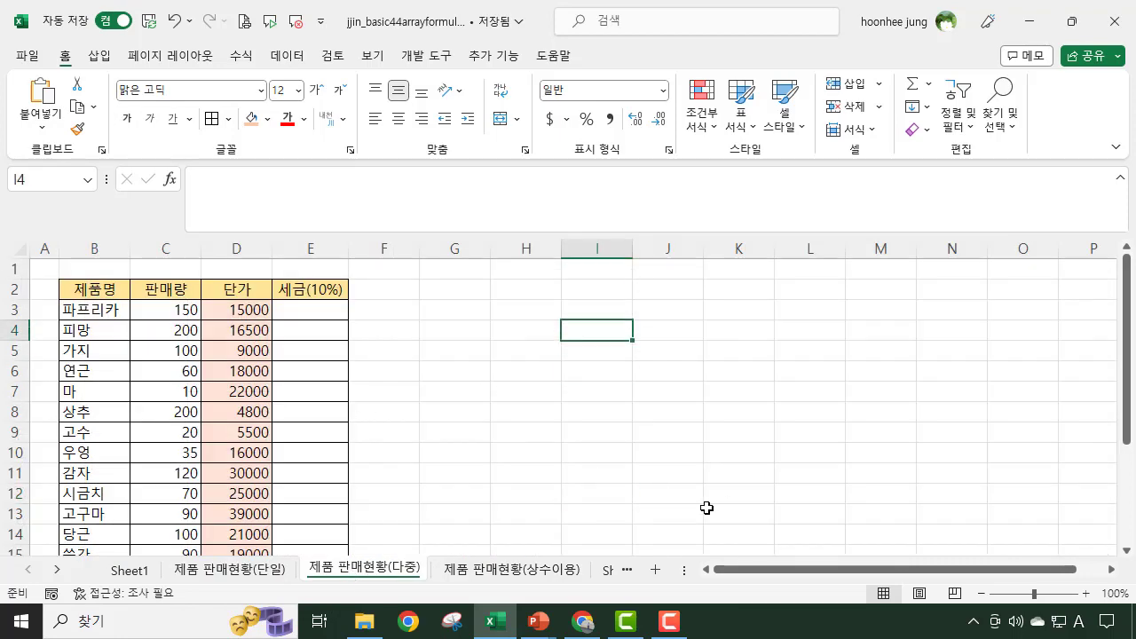
# Review the 판매량, 단가 and 세금(10%) columns of the product table, from the first product row downwards
pyautogui.keyDown('ctrl'); pyautogui.scroll(1, 706, 508); pyautogui.keyUp('ctrl')
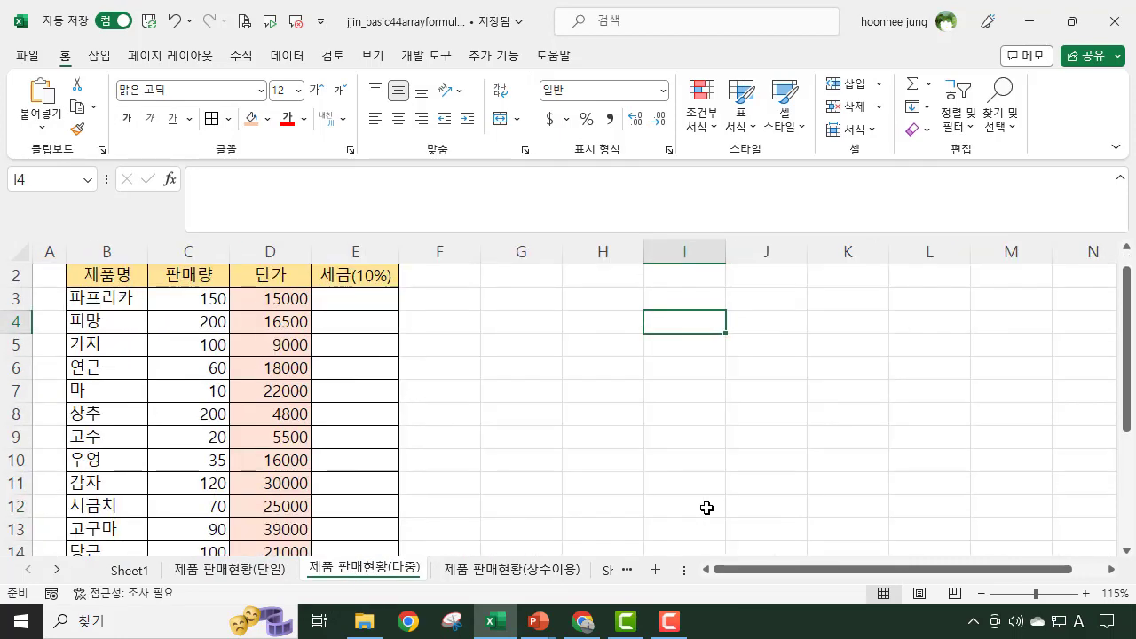
pyautogui.click(200, 299)
pyautogui.click(300, 302)
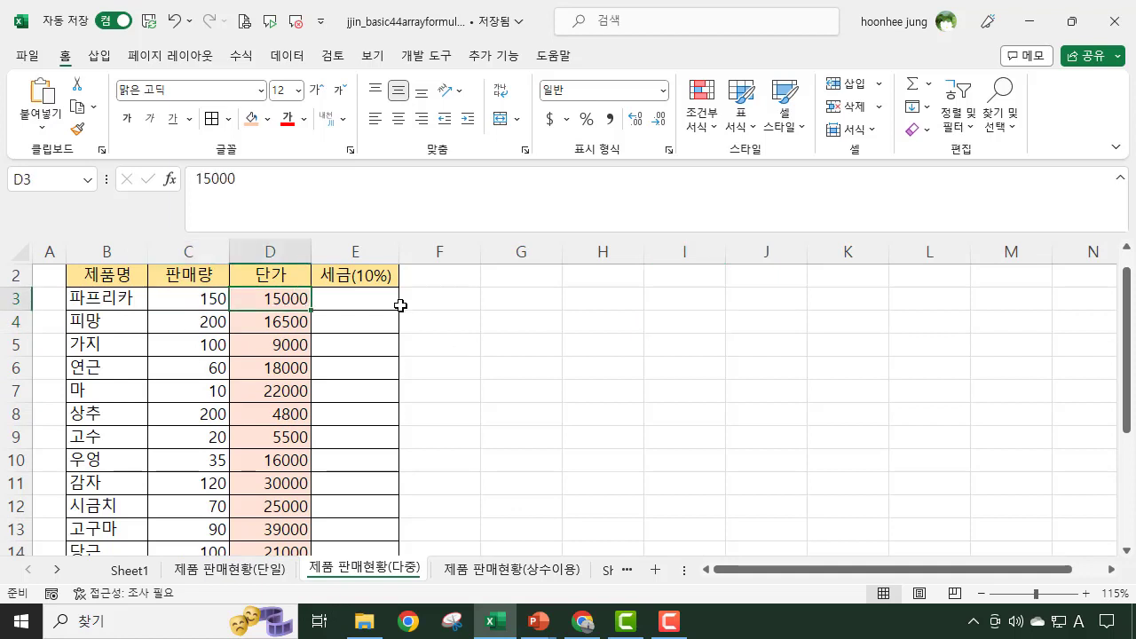
pyautogui.click(357, 277)
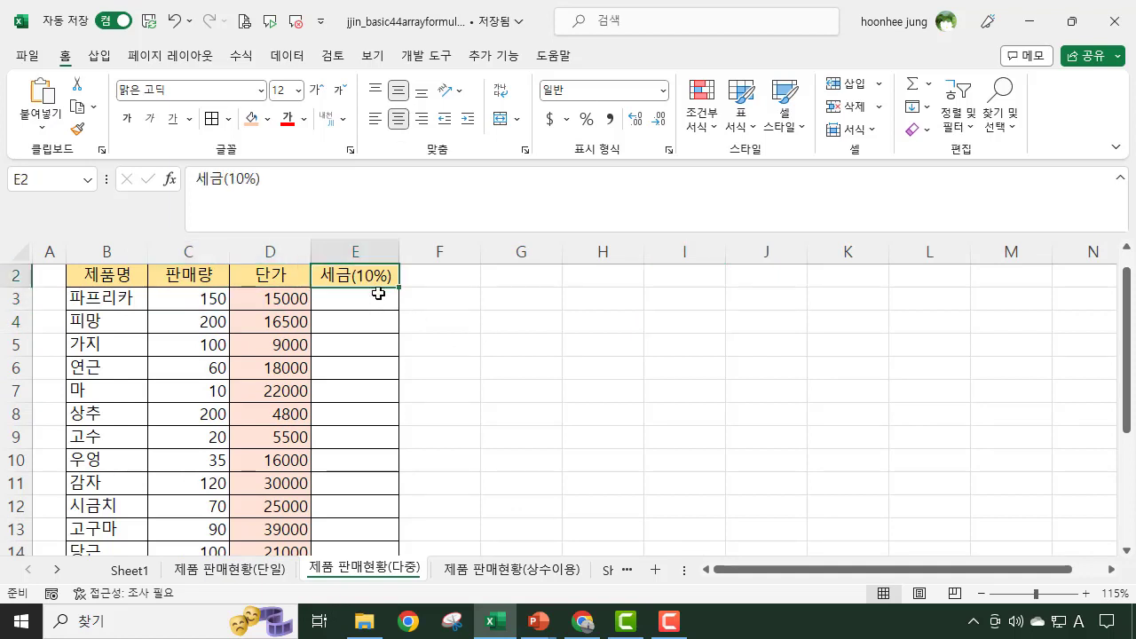
pyautogui.click(372, 301)
pyautogui.click(367, 337)
pyautogui.click(360, 367)
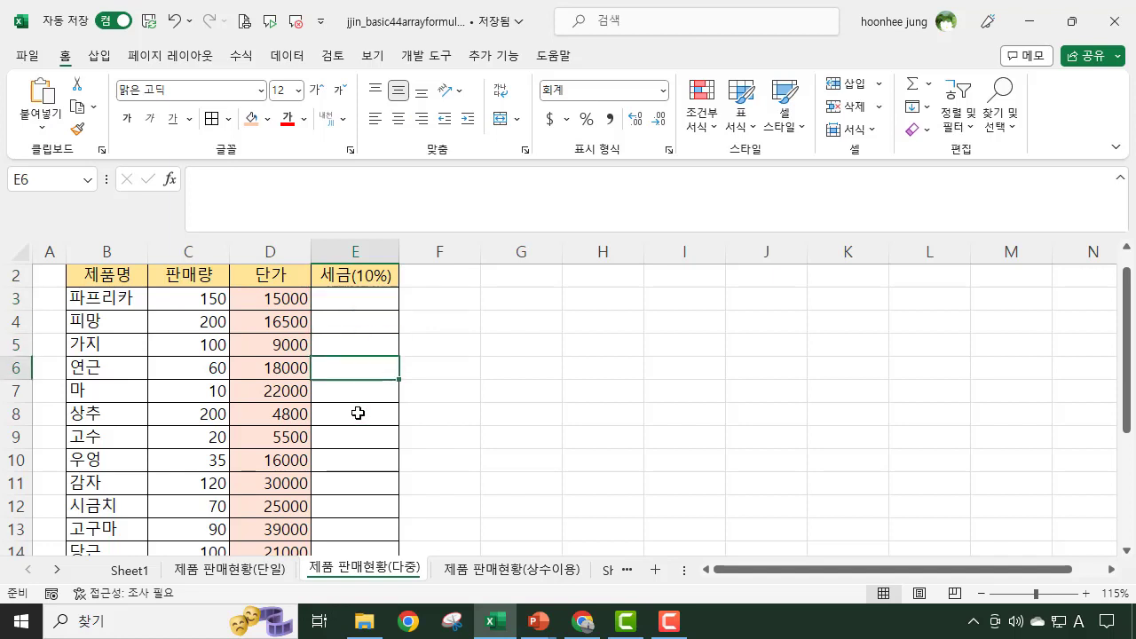
pyautogui.click(360, 411)
pyautogui.click(632, 454)
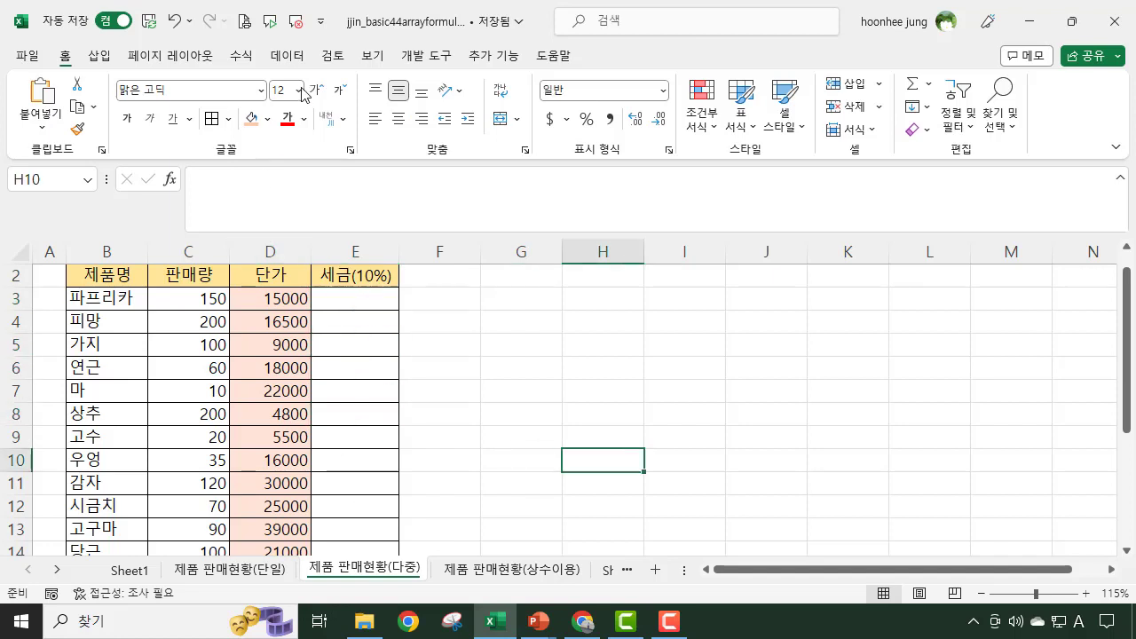
pyautogui.click(382, 276)
pyautogui.click(363, 303)
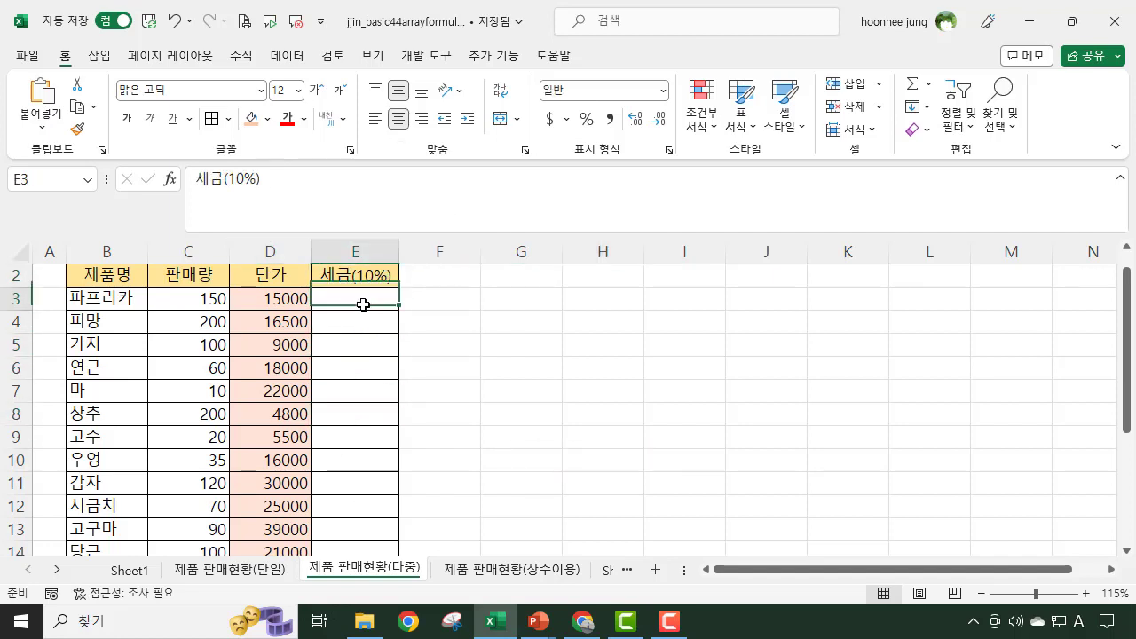
pyautogui.click(695, 383)
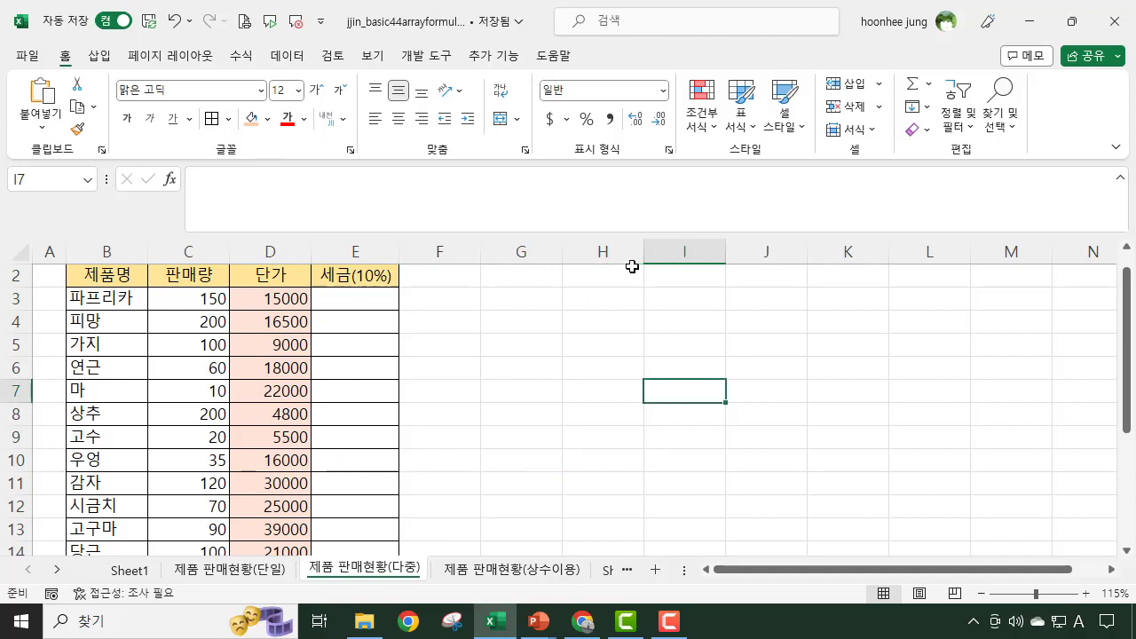
pyautogui.click(276, 299)
pyautogui.click(168, 296)
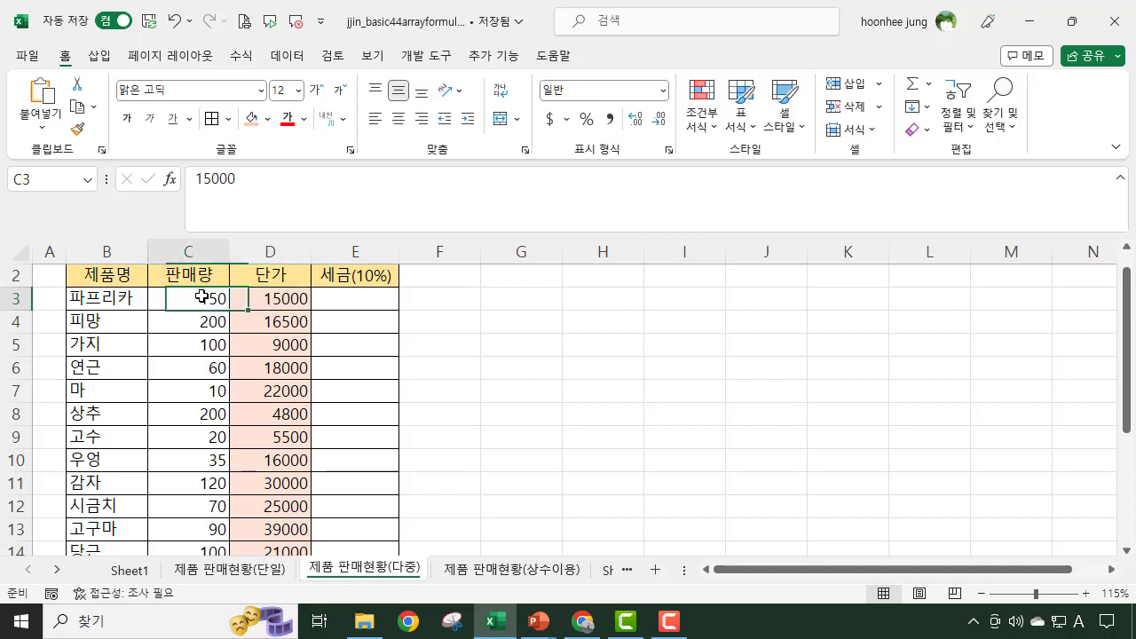
# Calculate the first product's 10% tax in E3 with the ordinary formula =(C3*D3)*10%
pyautogui.click(382, 296)
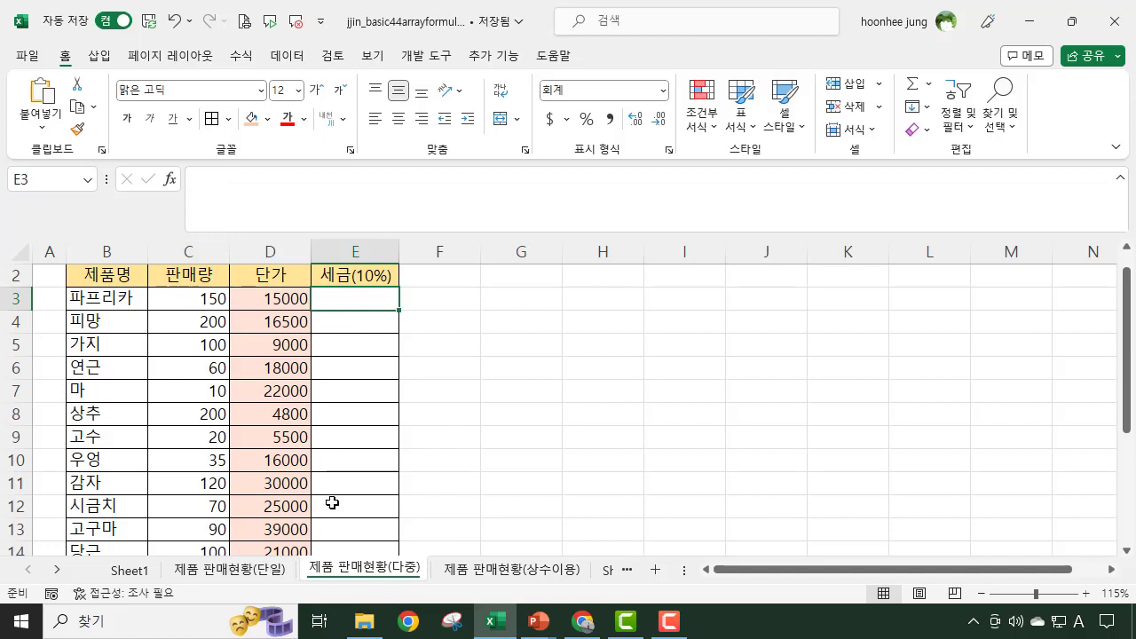
pyautogui.scroll(-3, 332, 501)
pyautogui.scroll(2, 332, 503)
pyautogui.scroll(2, 332, 503)
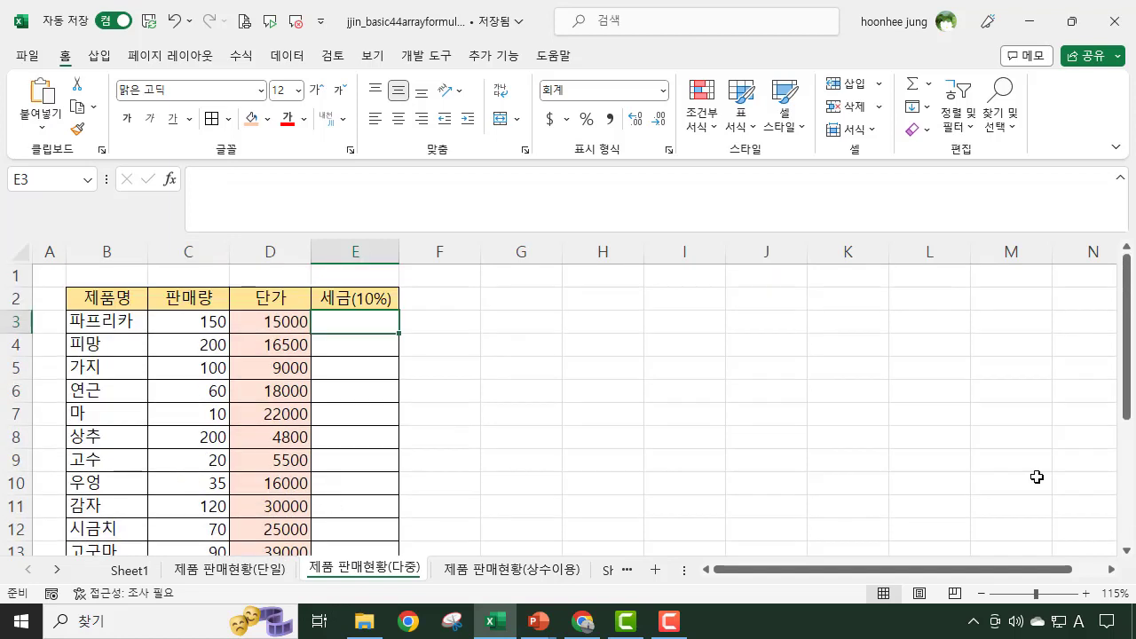
pyautogui.write('=')
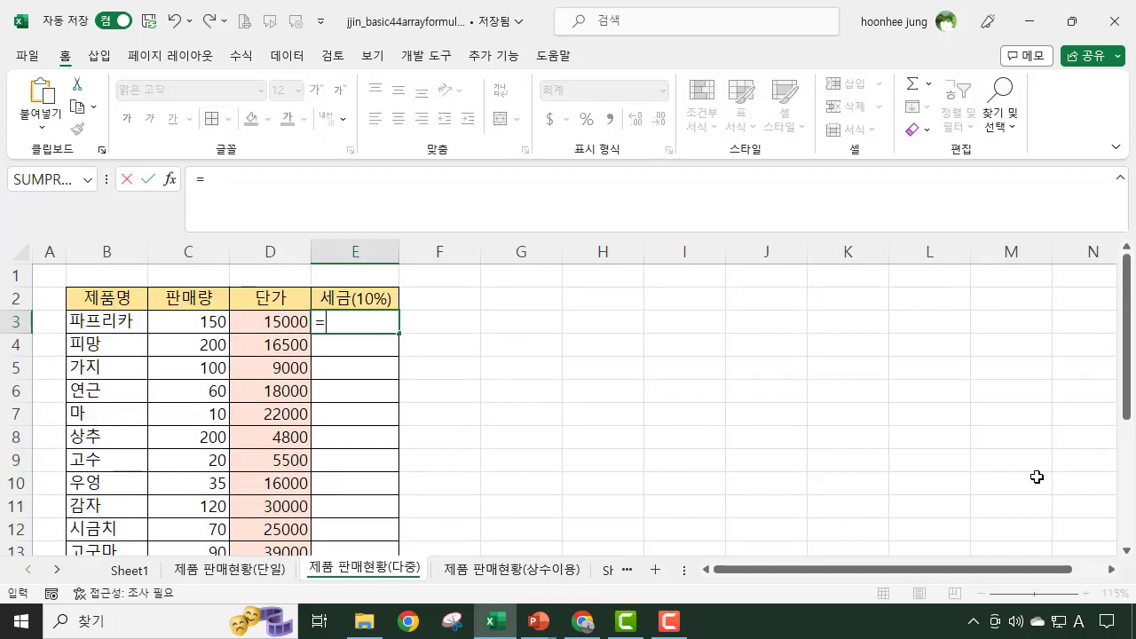
pyautogui.click(190, 321)
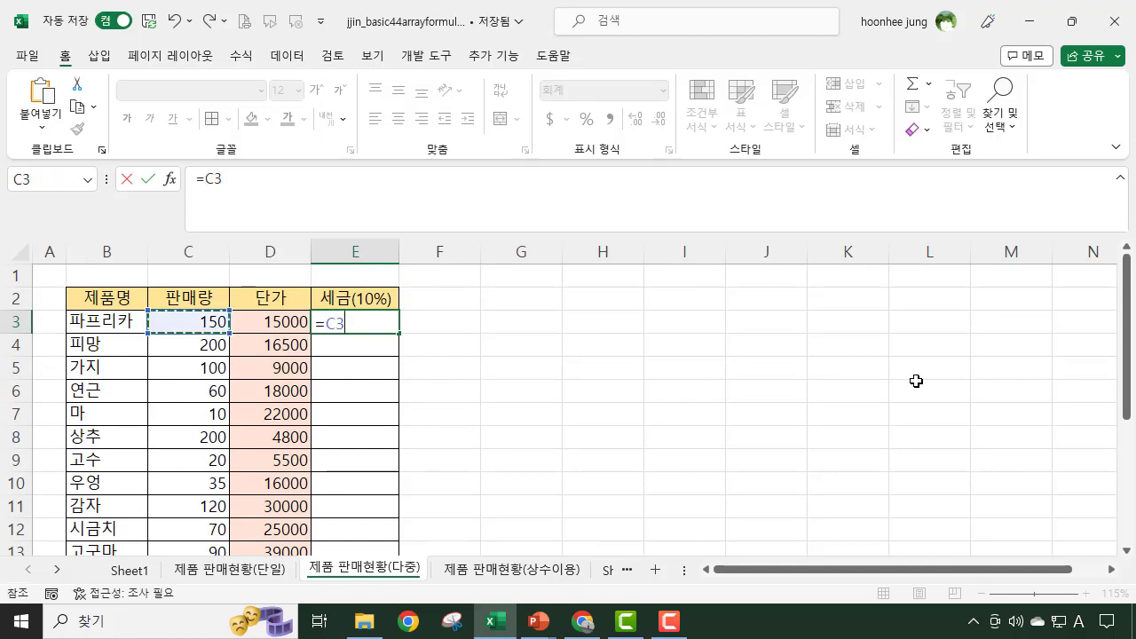
pyautogui.write('*')
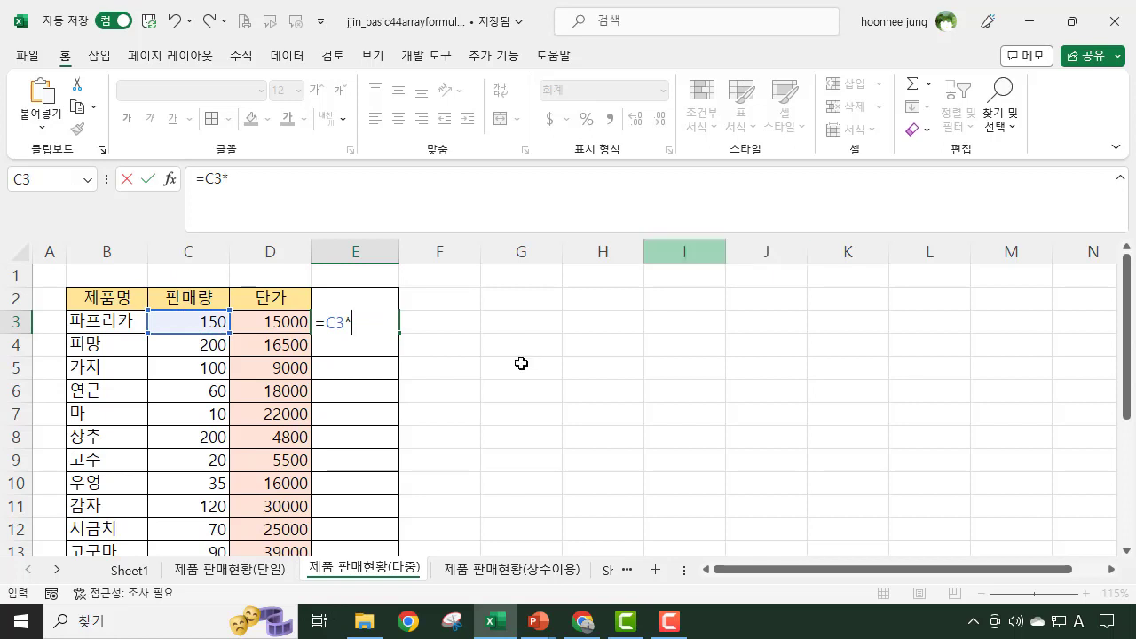
pyautogui.click(252, 318)
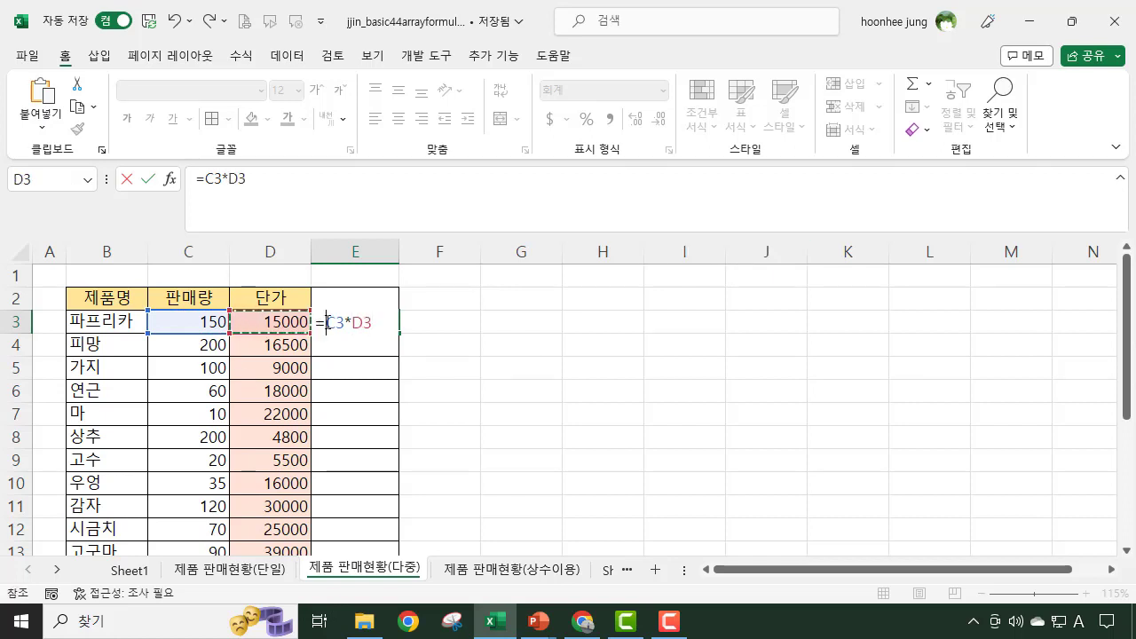
pyautogui.press('F2')
pyautogui.write('(C3*D3')
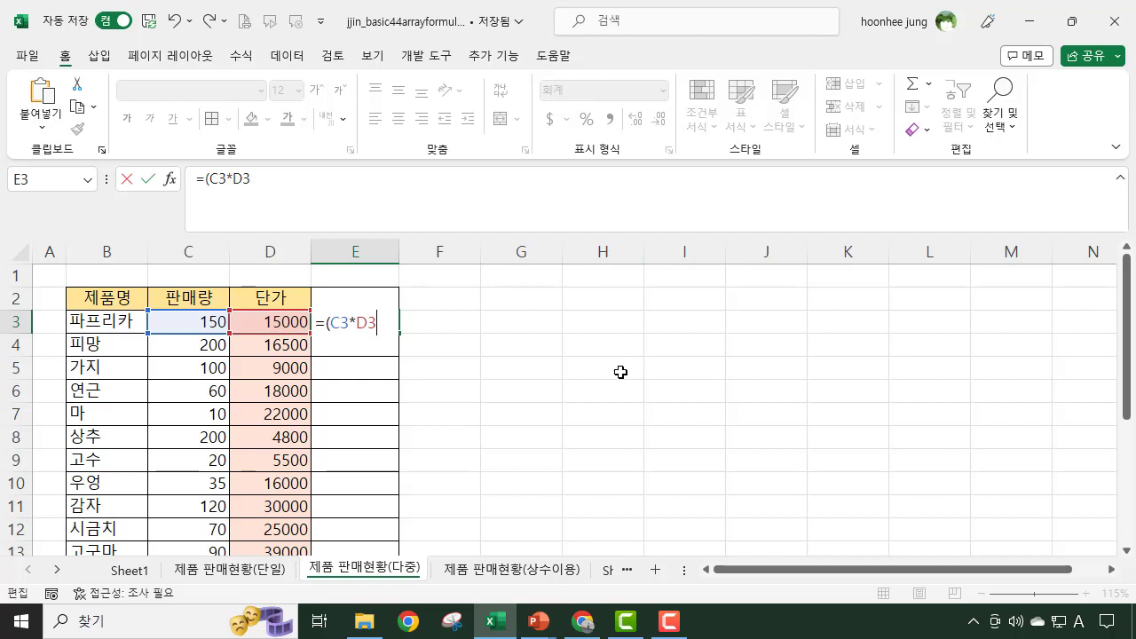
pyautogui.write(')*10%')
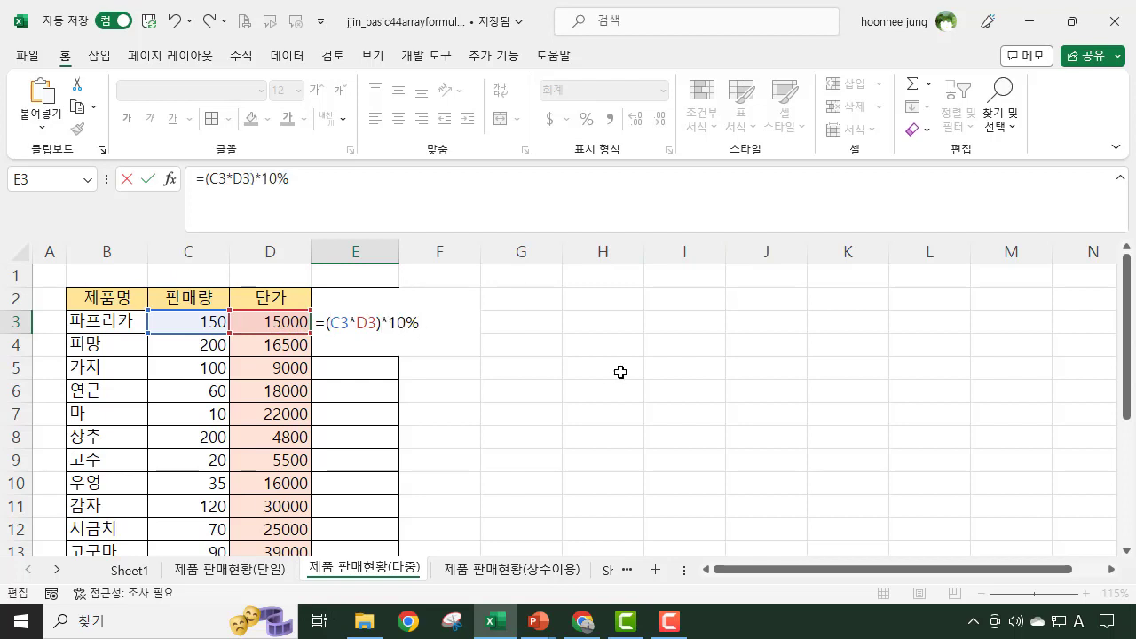
pyautogui.press('Return')
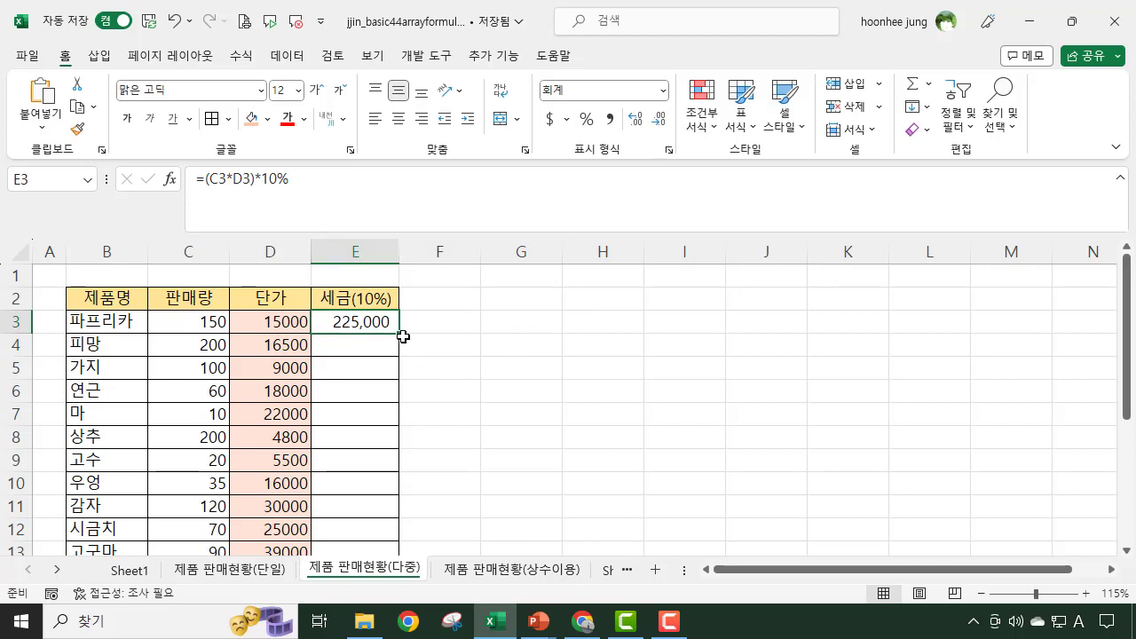
# Clear the single-cell tax formula from E3
pyautogui.click(559, 366)
pyautogui.click(371, 320)
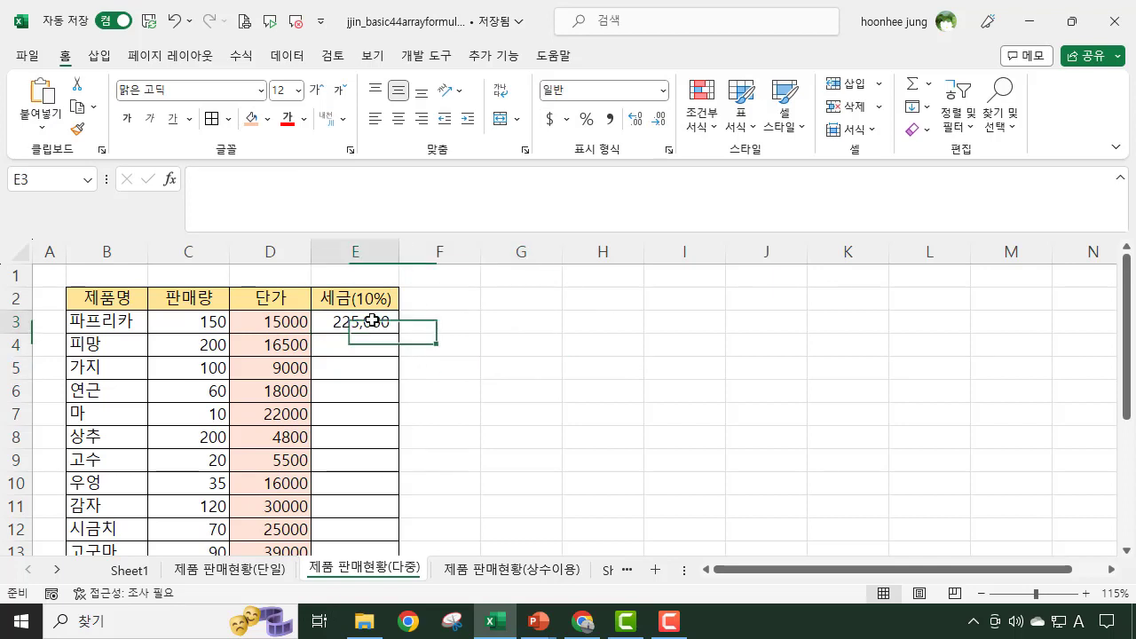
pyautogui.press('Delete')
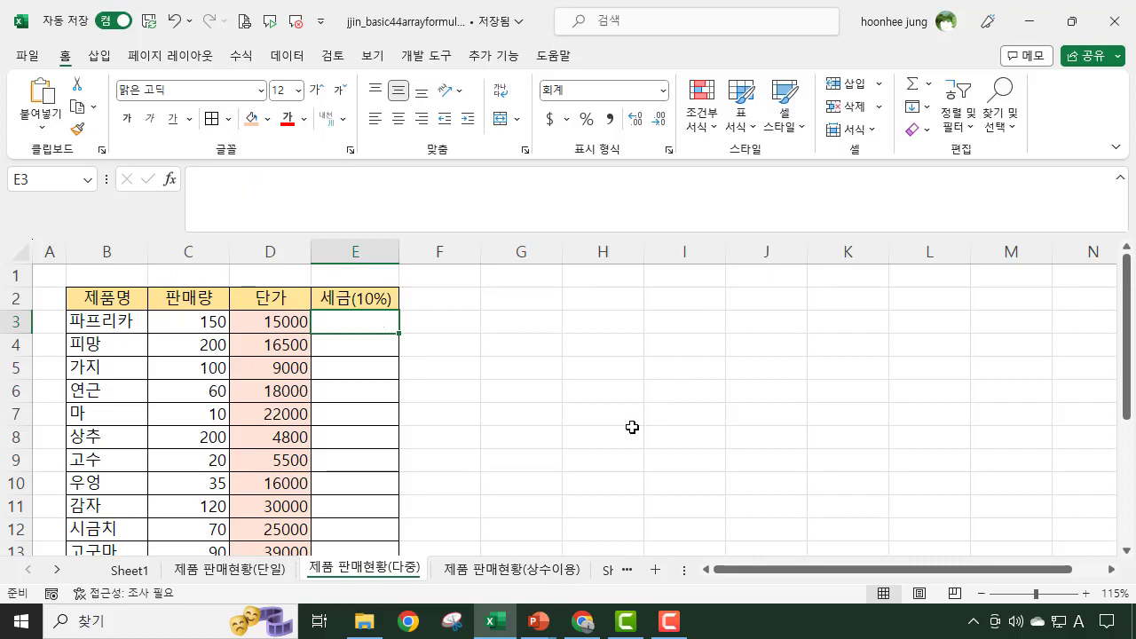
# Examine the 세금(10%) cells E4 to E7 beside their product rows
pyautogui.scroll(1, 570, 434)
pyautogui.scroll(1, 569, 434)
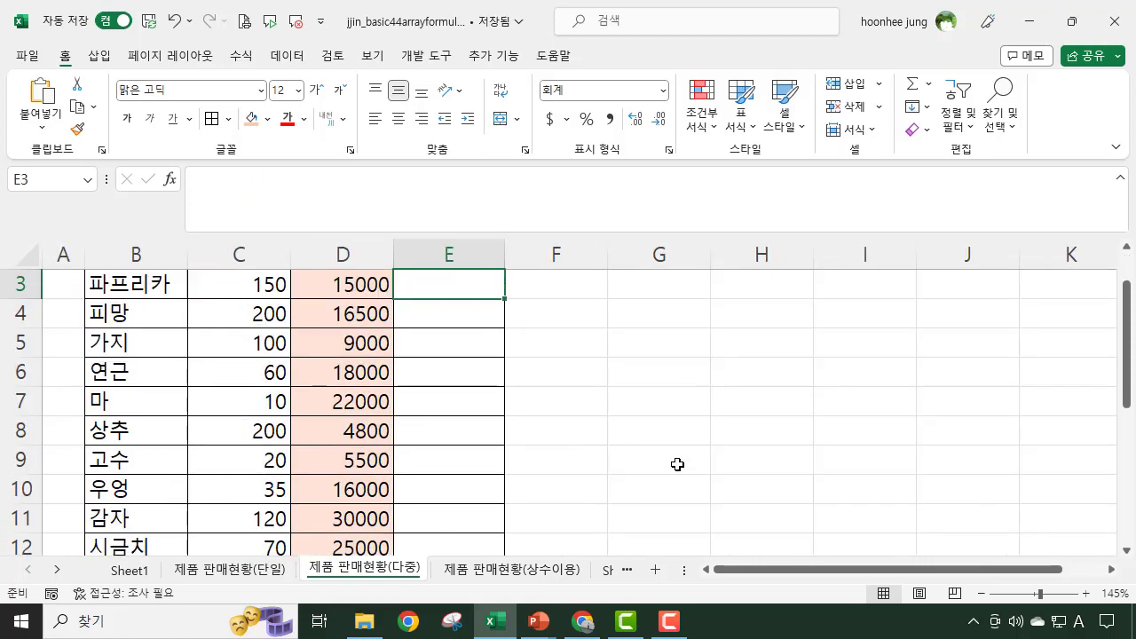
pyautogui.scroll(1, 677, 465)
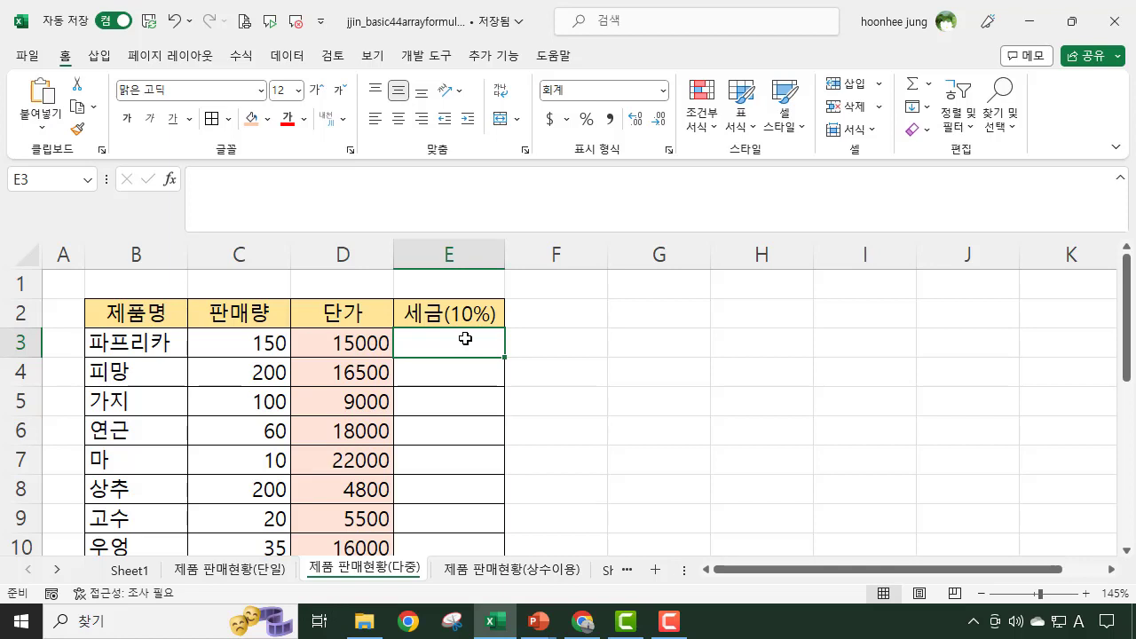
pyautogui.click(444, 374)
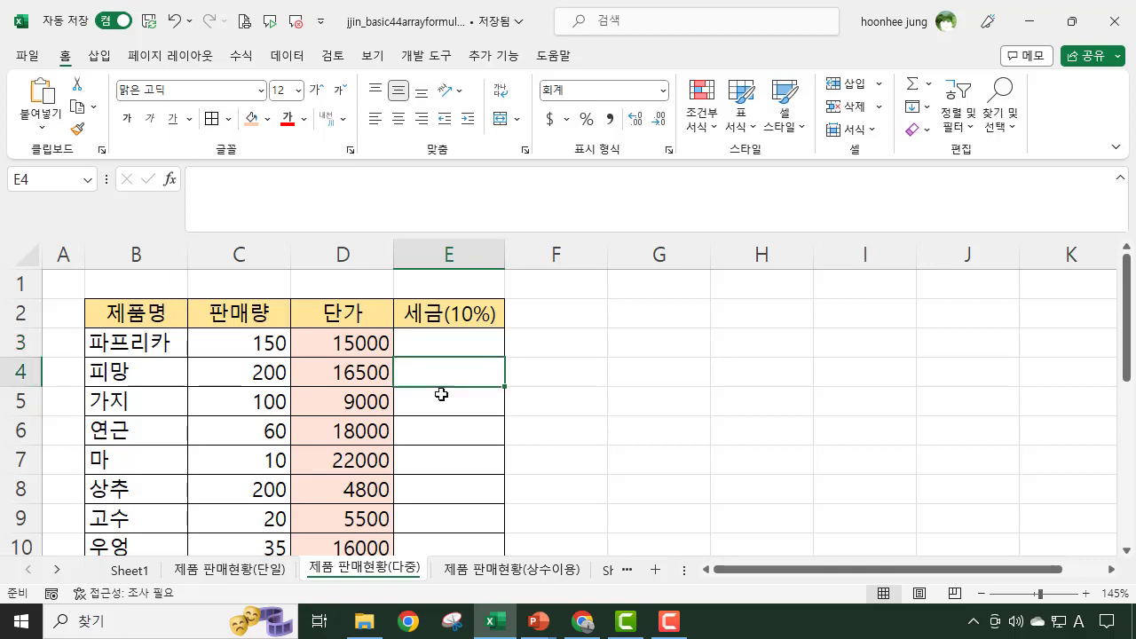
pyautogui.click(442, 403)
pyautogui.click(441, 432)
pyautogui.click(441, 462)
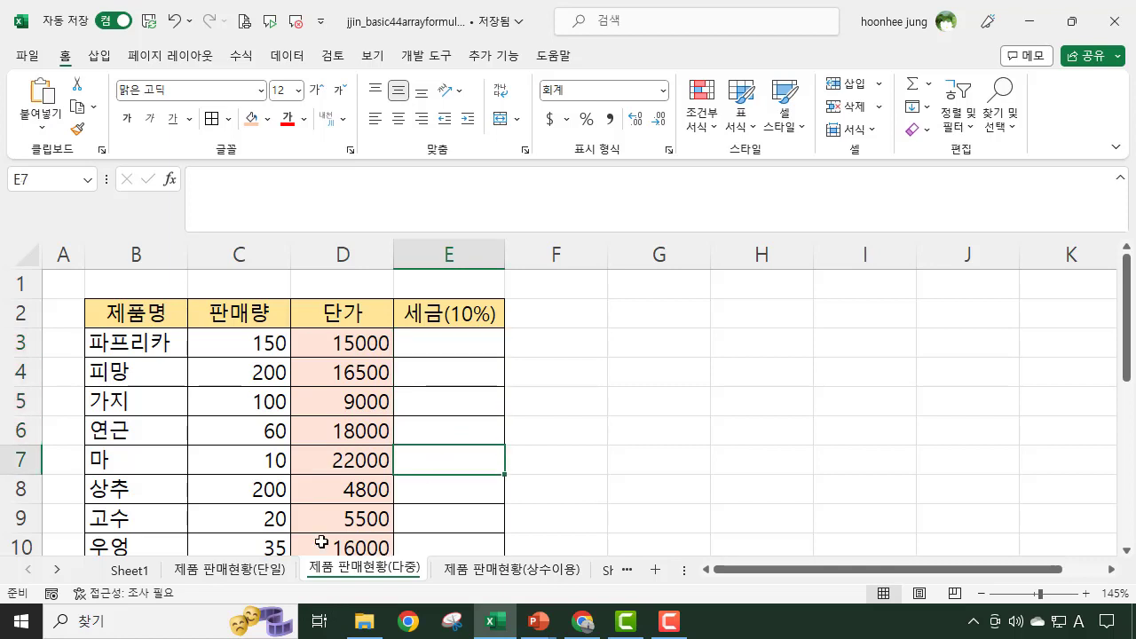
# Open the 제품 판매현황(단일) sheet and inspect the array formula in the 총 매출액 cell H3
pyautogui.click(257, 569)
pyautogui.press('Down')
pyautogui.press('Down')
pyautogui.press('Down')
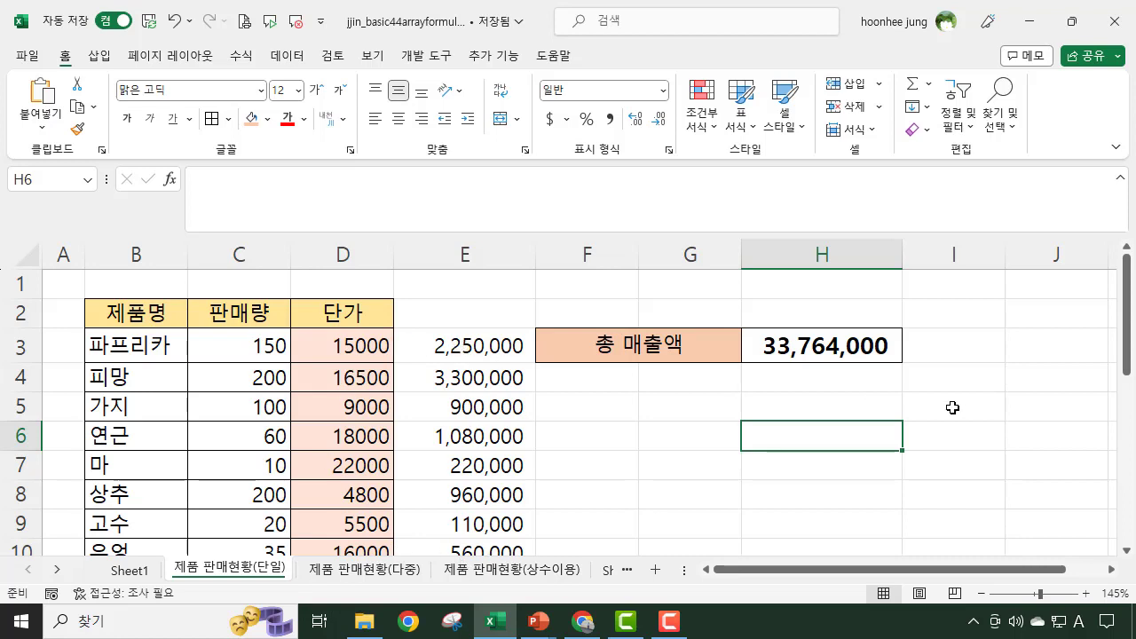
pyautogui.click(815, 348)
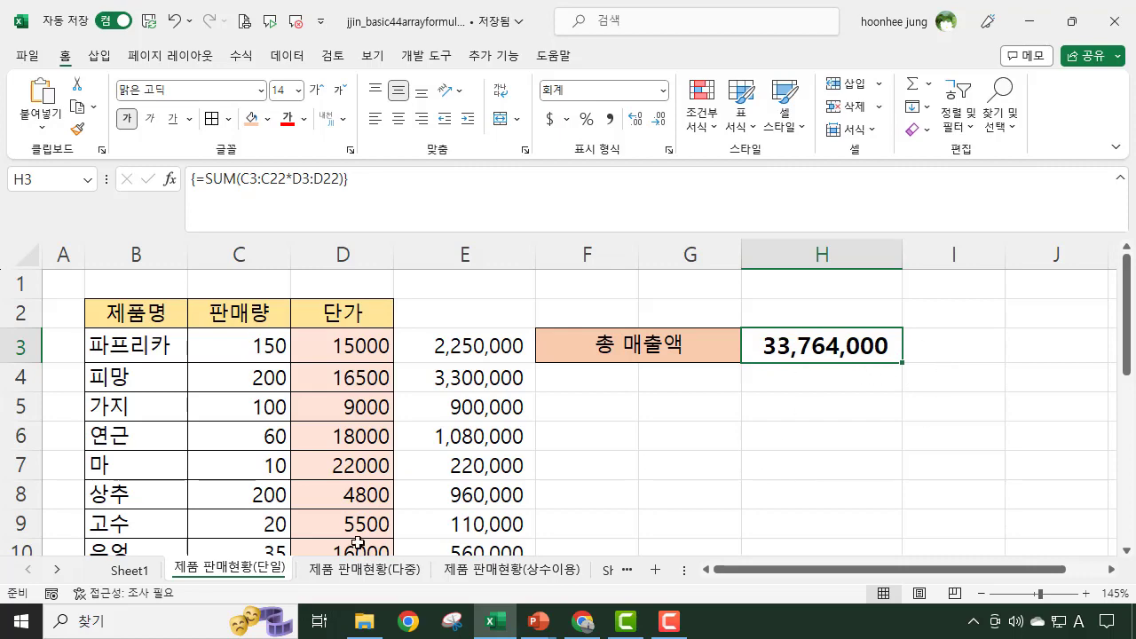
# Return to the 제품 판매현황(다중) sheet and examine the individual 세금(10%) cells that need results, starting at E3
pyautogui.click(378, 572)
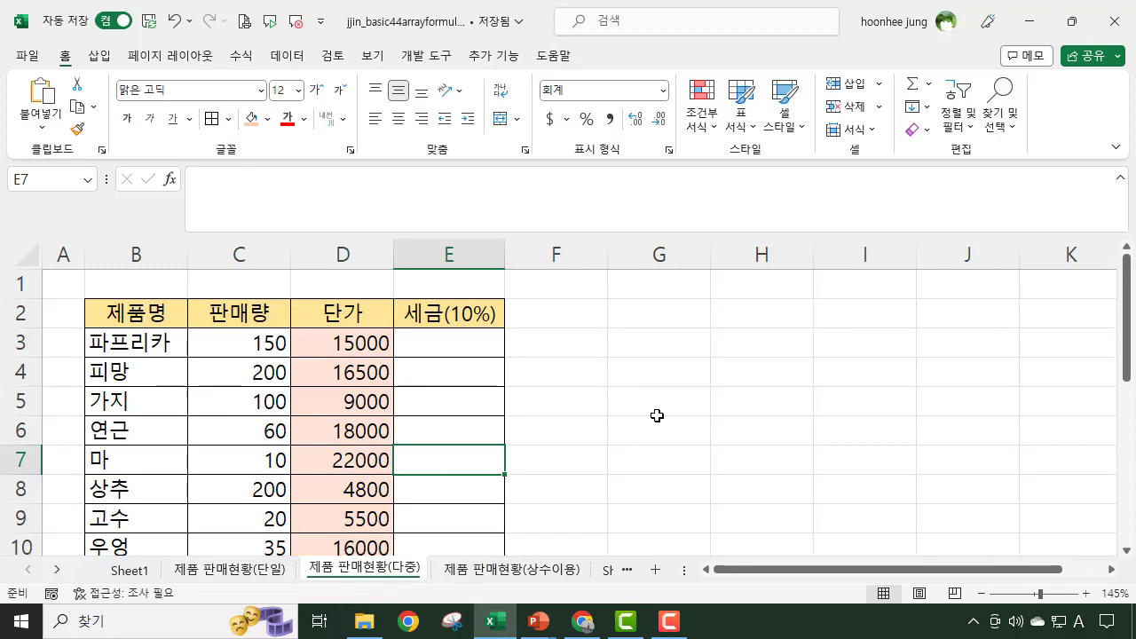
pyautogui.click(717, 423)
pyautogui.click(464, 348)
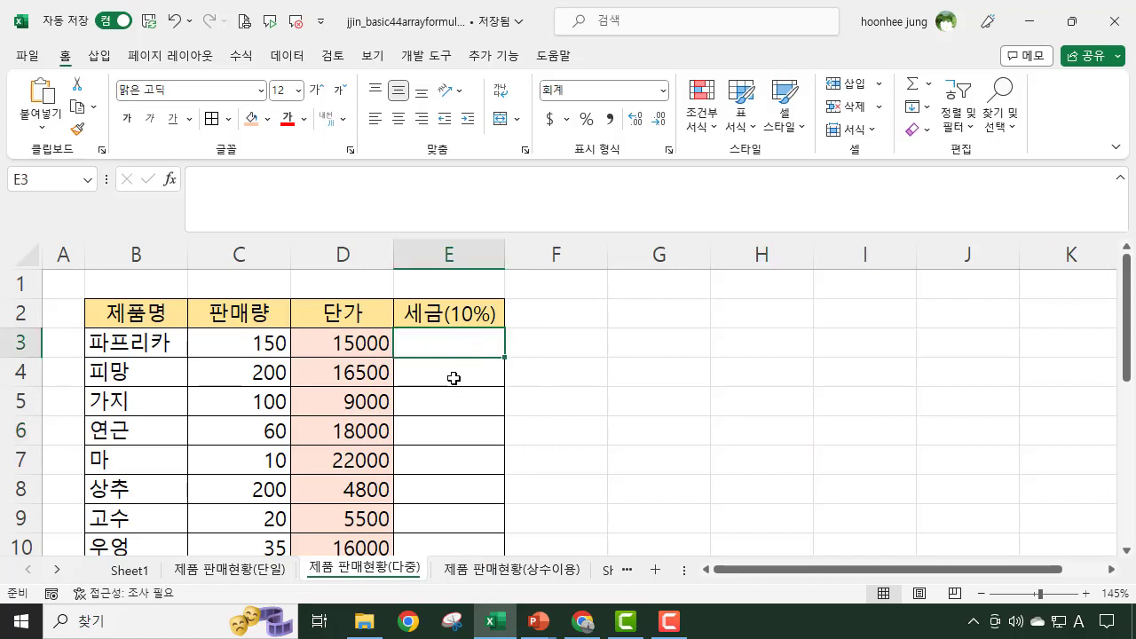
pyautogui.click(451, 372)
pyautogui.click(448, 401)
pyautogui.click(449, 481)
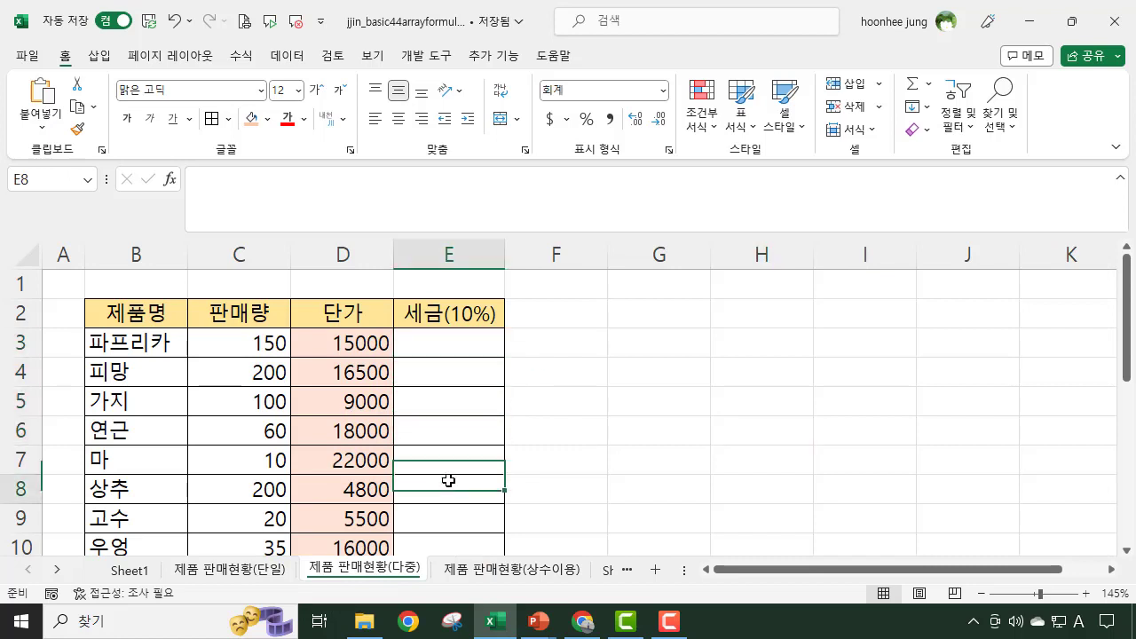
pyautogui.click(677, 479)
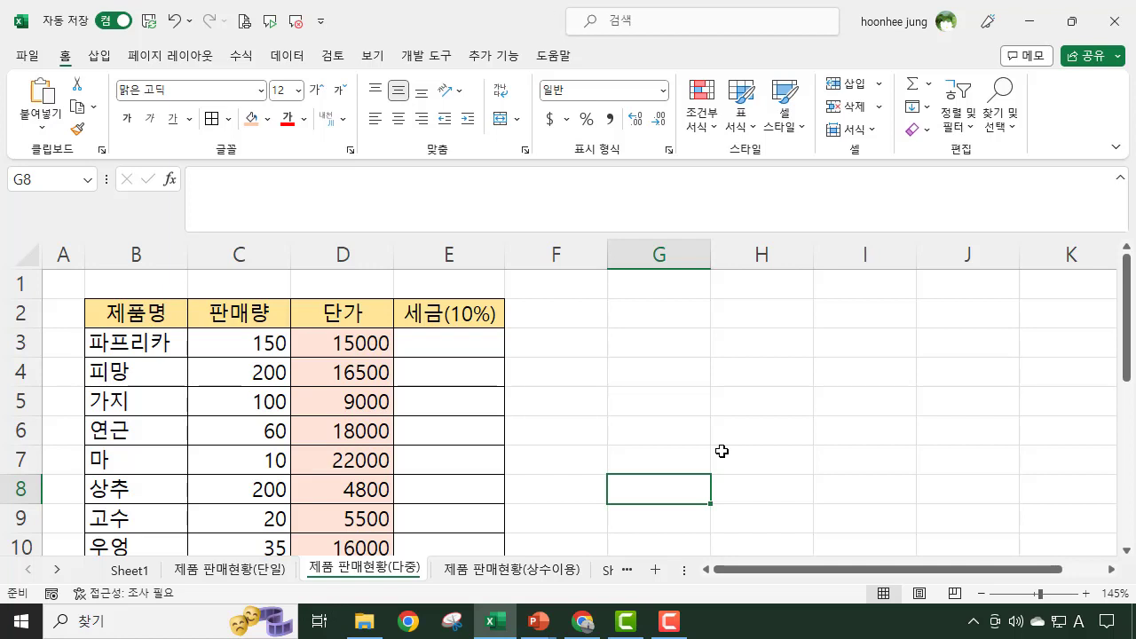
pyautogui.press('Up')
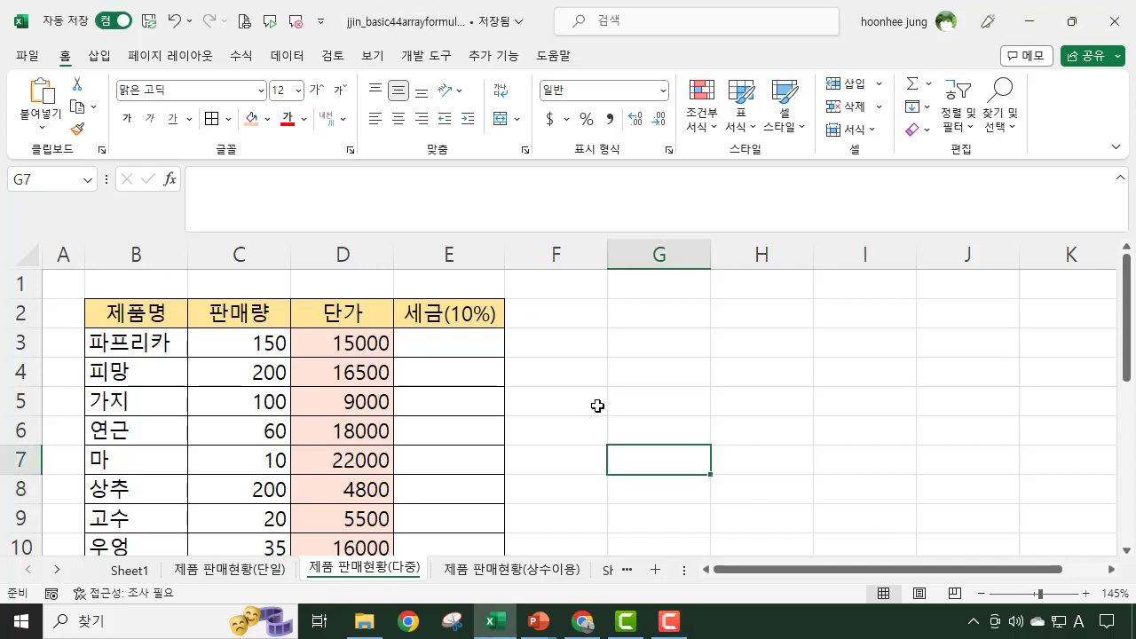
pyautogui.click(434, 346)
pyautogui.click(431, 371)
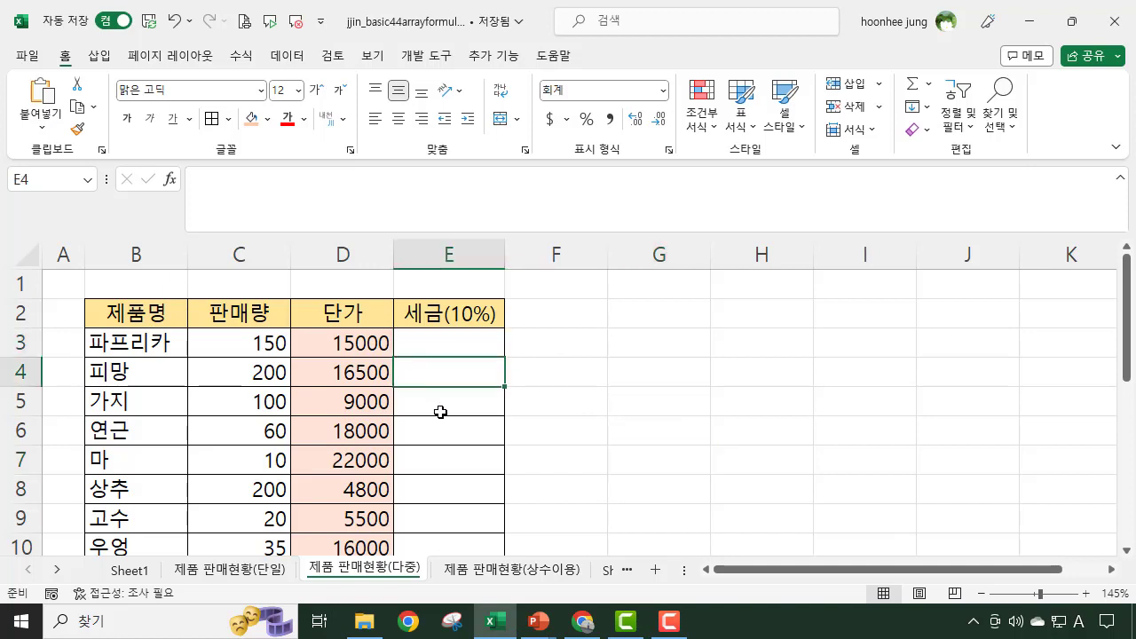
pyautogui.click(441, 408)
pyautogui.click(441, 434)
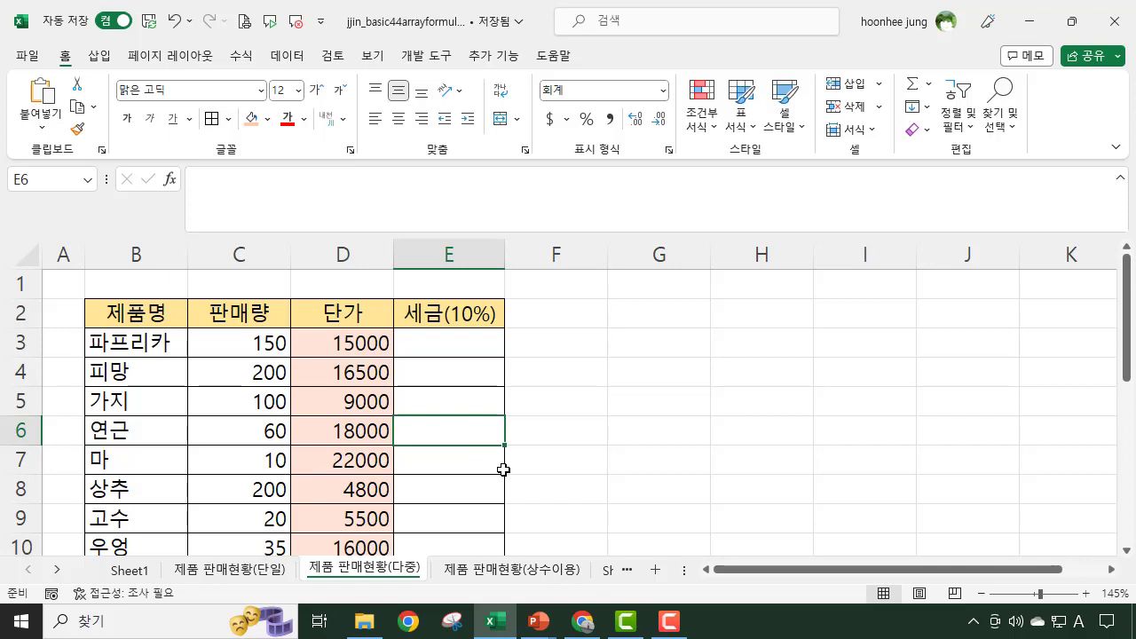
# Select E3:E22 in the 세금(10%) column and start a formula that references the 판매량 range C3:C22
pyautogui.click(448, 342)
pyautogui.moveTo(448, 343); pyautogui.dragTo(457, 493)
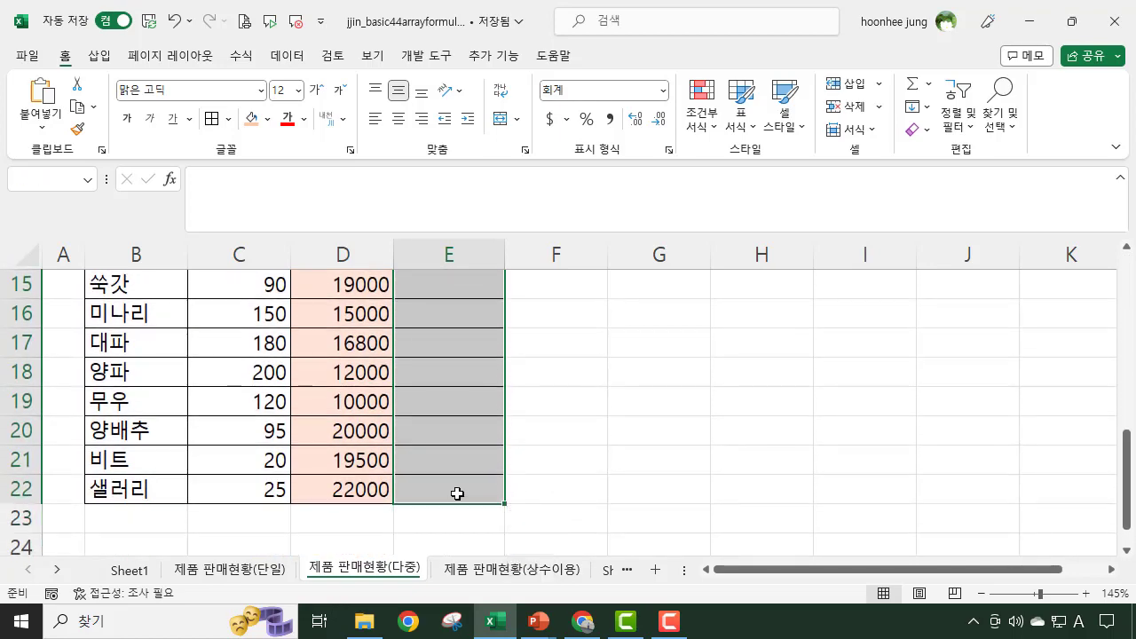
pyautogui.scroll(5, 472, 489)
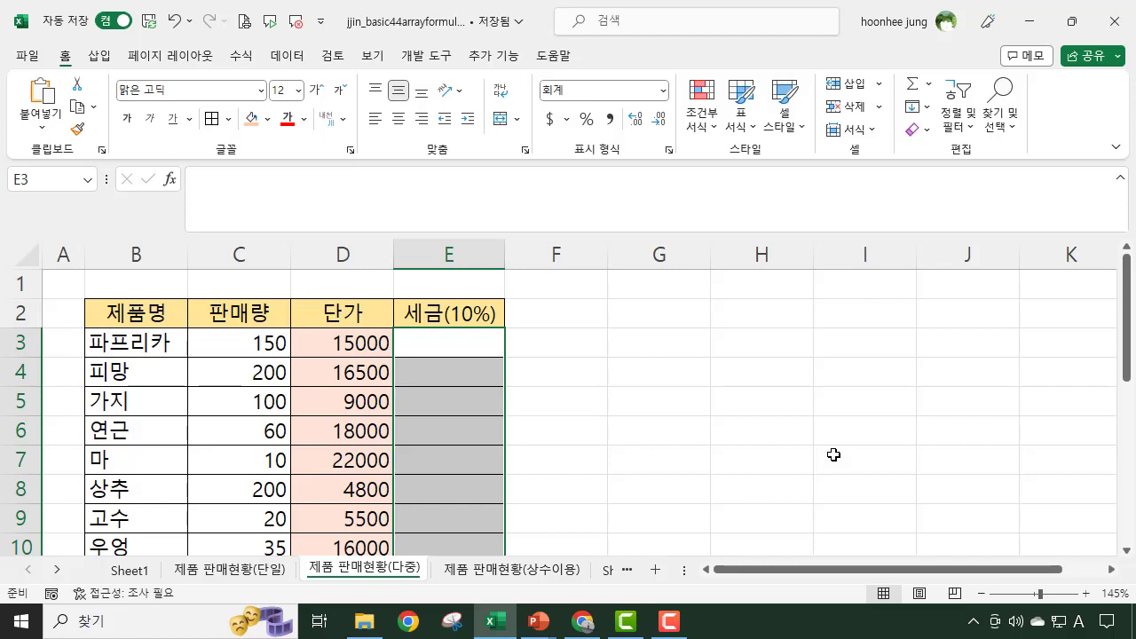
pyautogui.write('=')
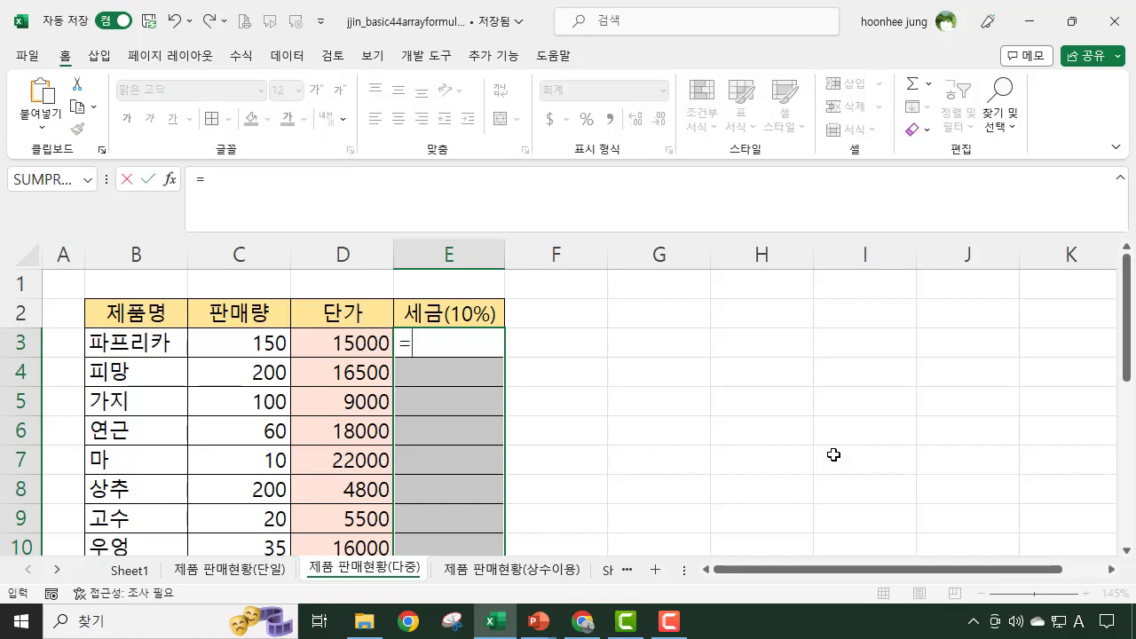
pyautogui.click(251, 341)
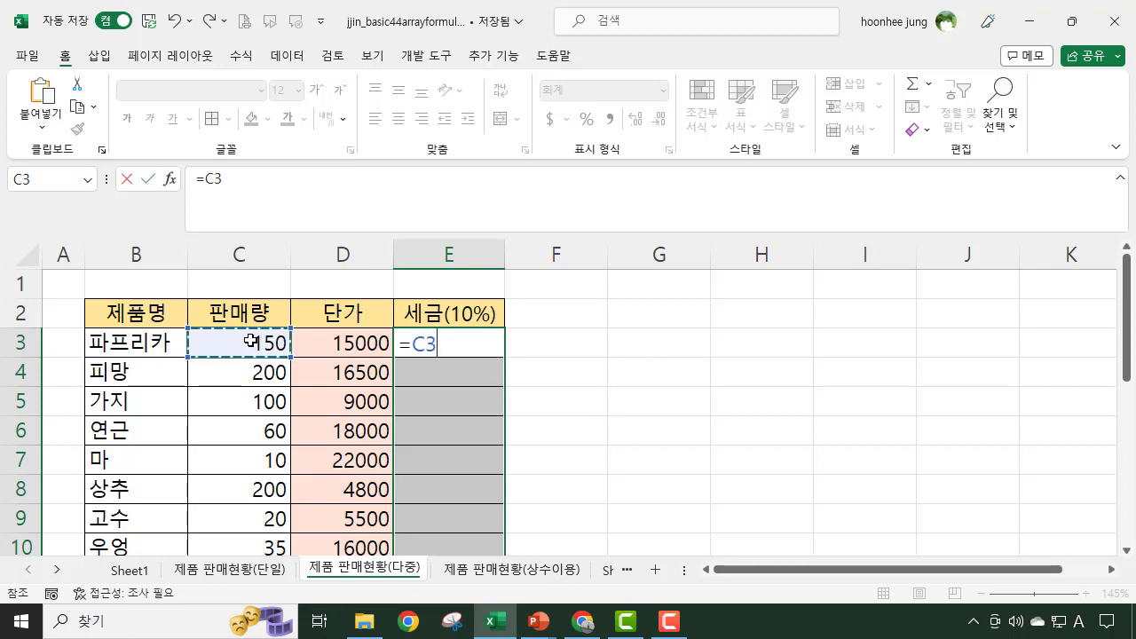
pyautogui.hotkey('ctrl', 'shift', 'Down')
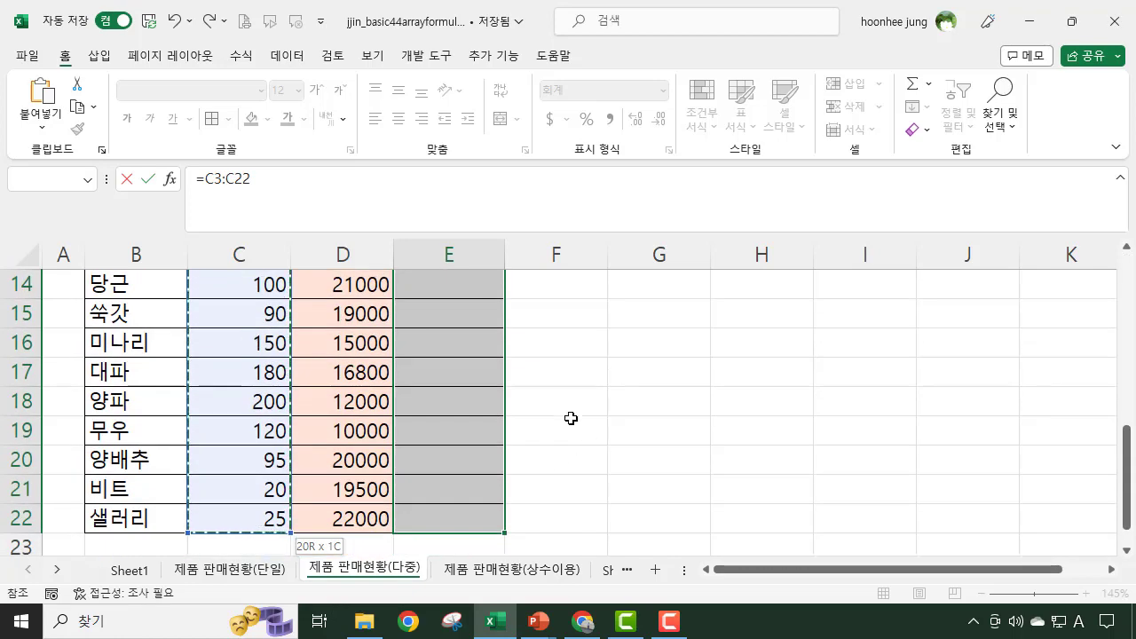
pyautogui.scroll(5, 444, 413)
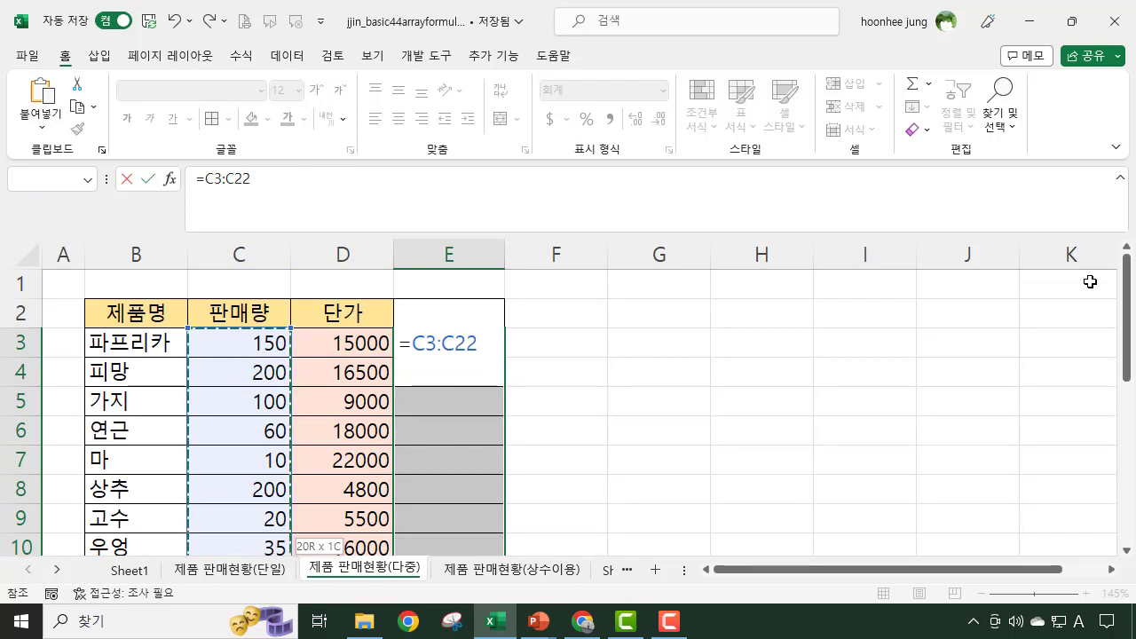
# Multiply the formula by the 단가 range D3:D22 and by 10%, and enter it as an array formula across E3:E22
pyautogui.write('*')
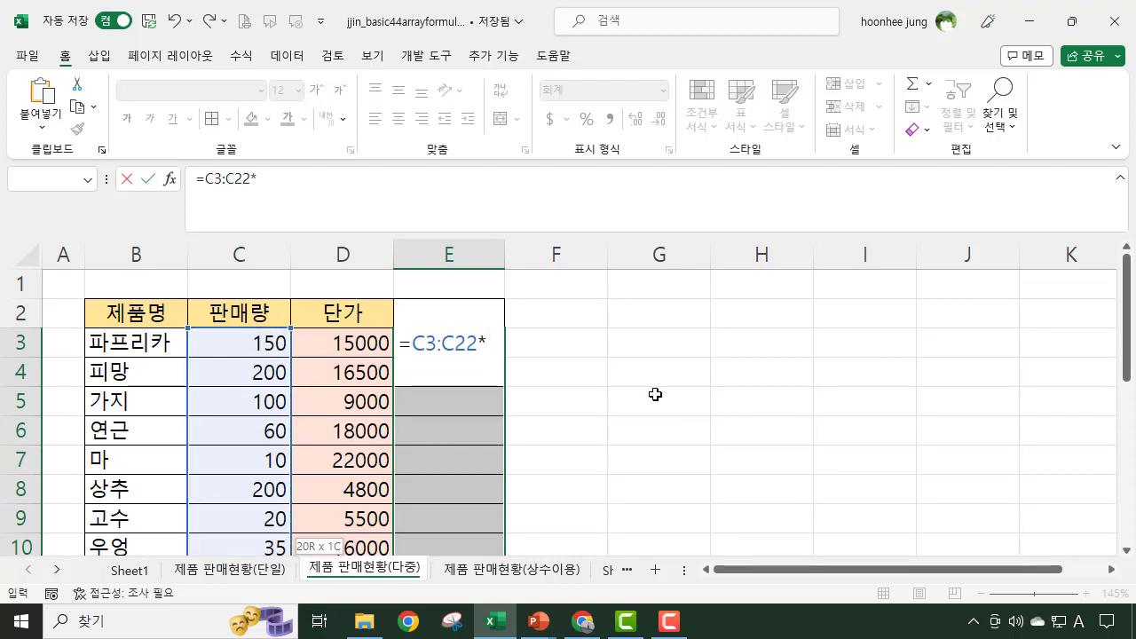
pyautogui.click(343, 341)
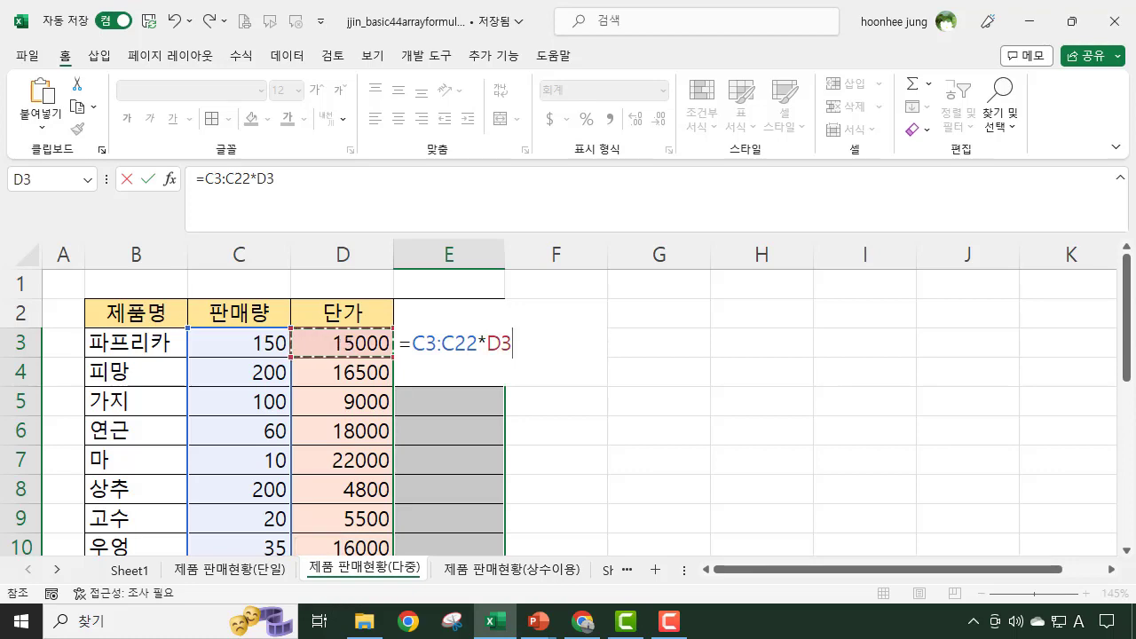
pyautogui.hotkey('ctrl', 'shift', 'Down')
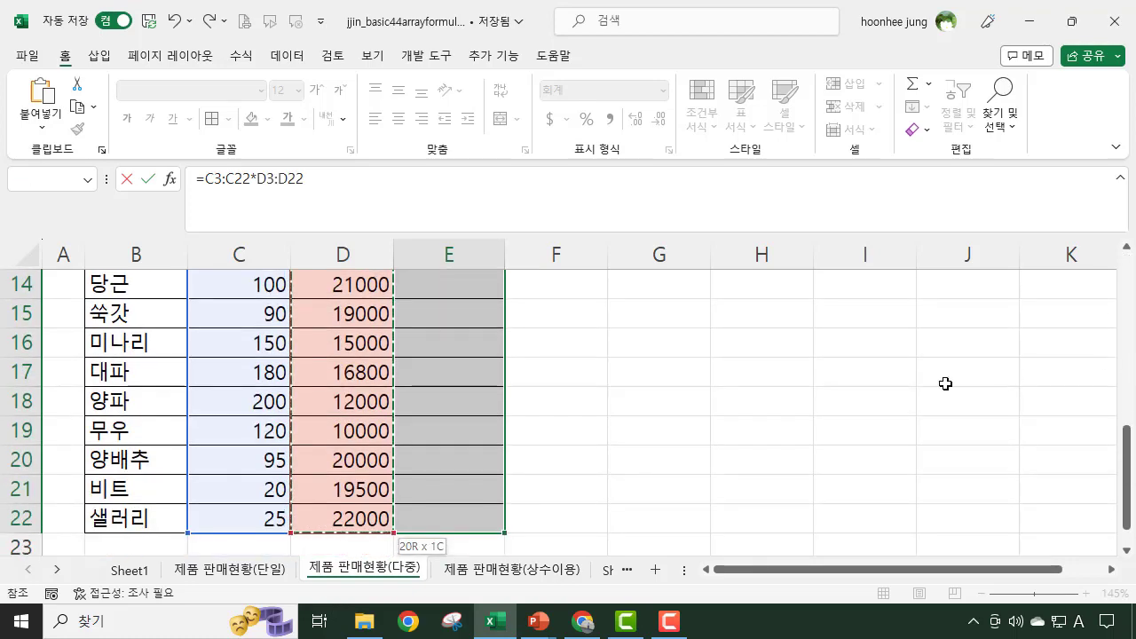
pyautogui.scroll(4, 651, 474)
pyautogui.scroll(1, 651, 474)
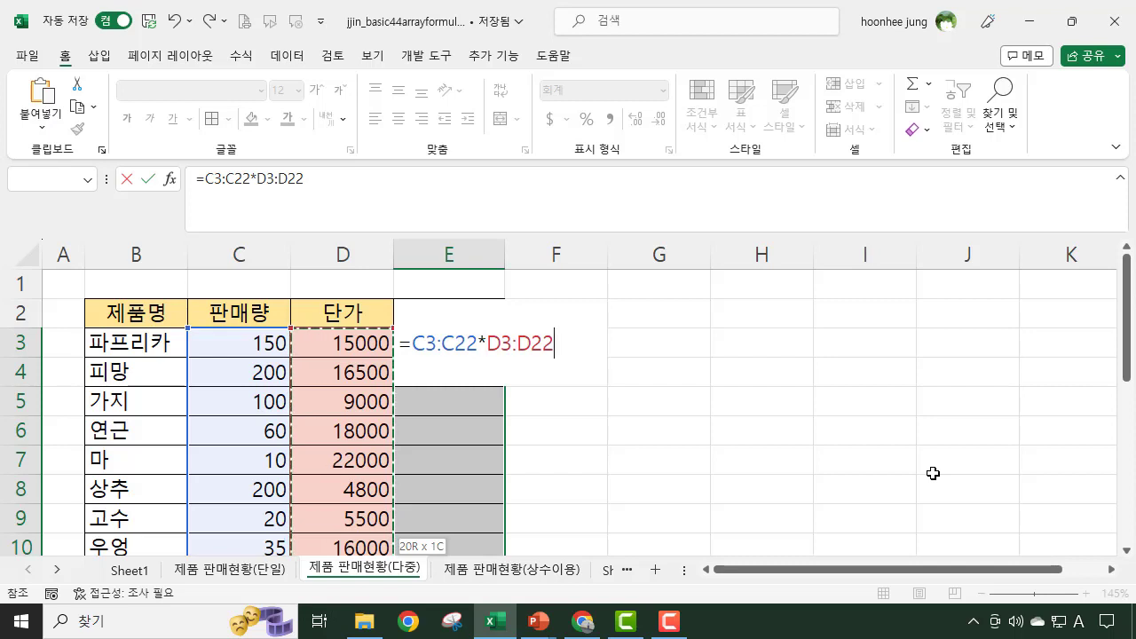
pyautogui.write('*')
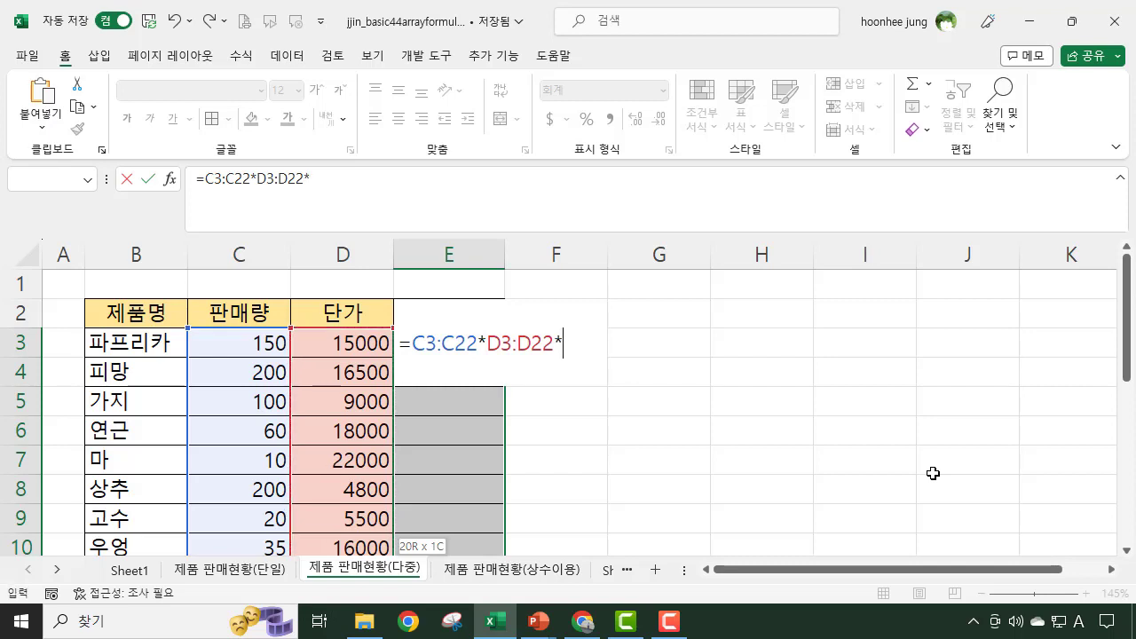
pyautogui.write('10%')
pyautogui.hotkey('ctrl', 'shift', 'Return')
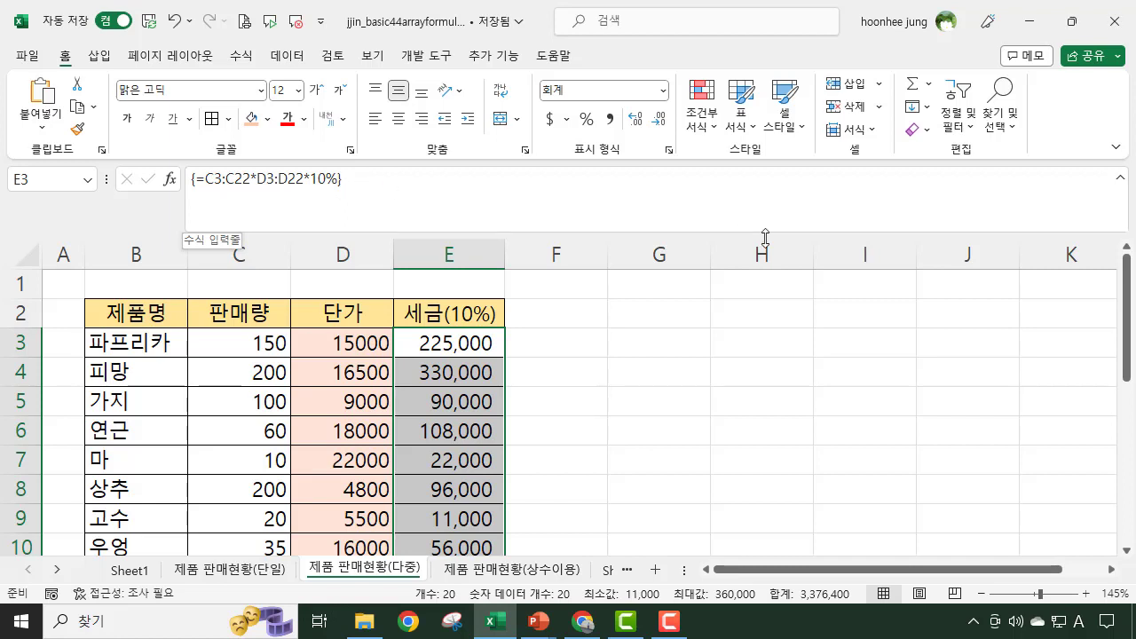
# Inspect the array formula in the individual 세금(10%) cells from E3 to E10 and look over the results down to row 22
pyautogui.click(465, 343)
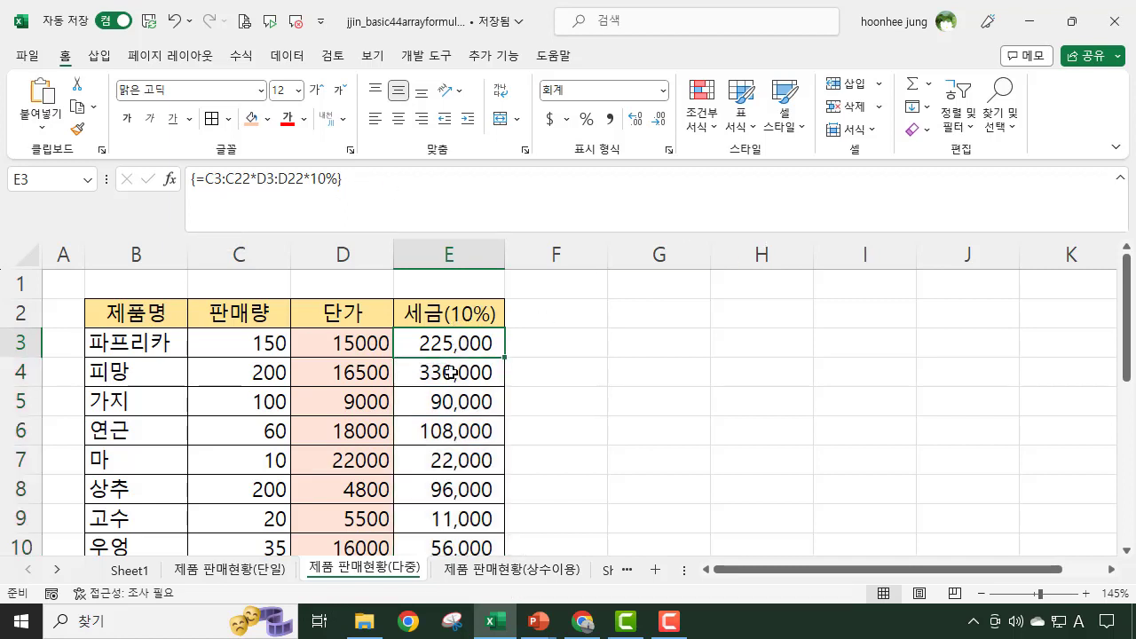
pyautogui.click(452, 372)
pyautogui.click(453, 401)
pyautogui.click(454, 431)
pyautogui.click(455, 459)
pyautogui.click(456, 491)
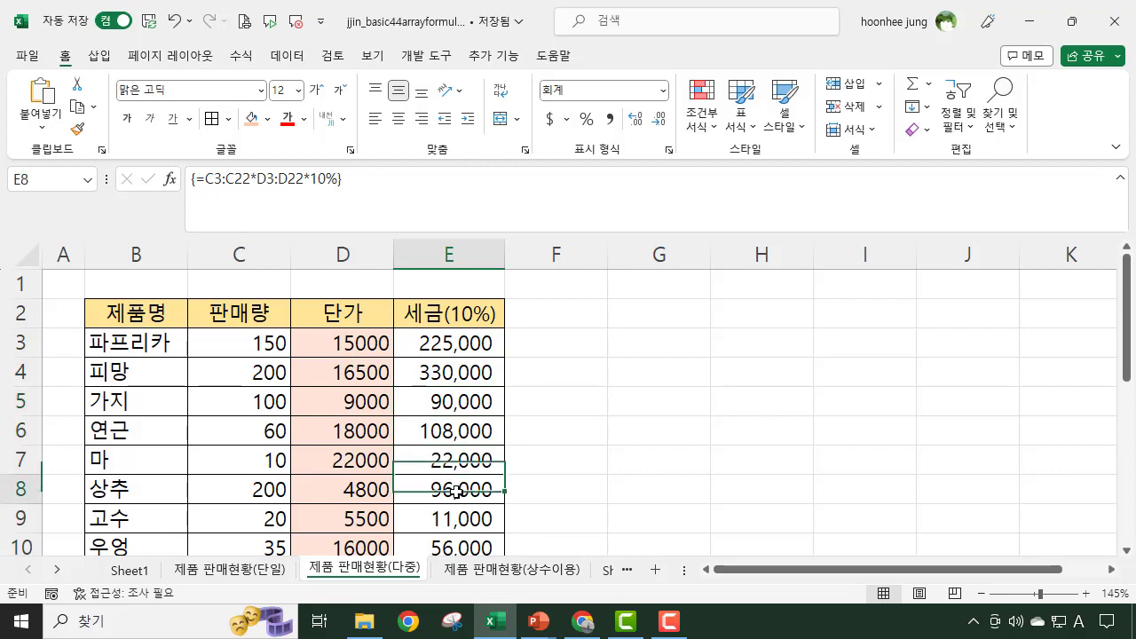
pyautogui.press('Down')
pyautogui.press('Down')
pyautogui.scroll(-4, 693, 400)
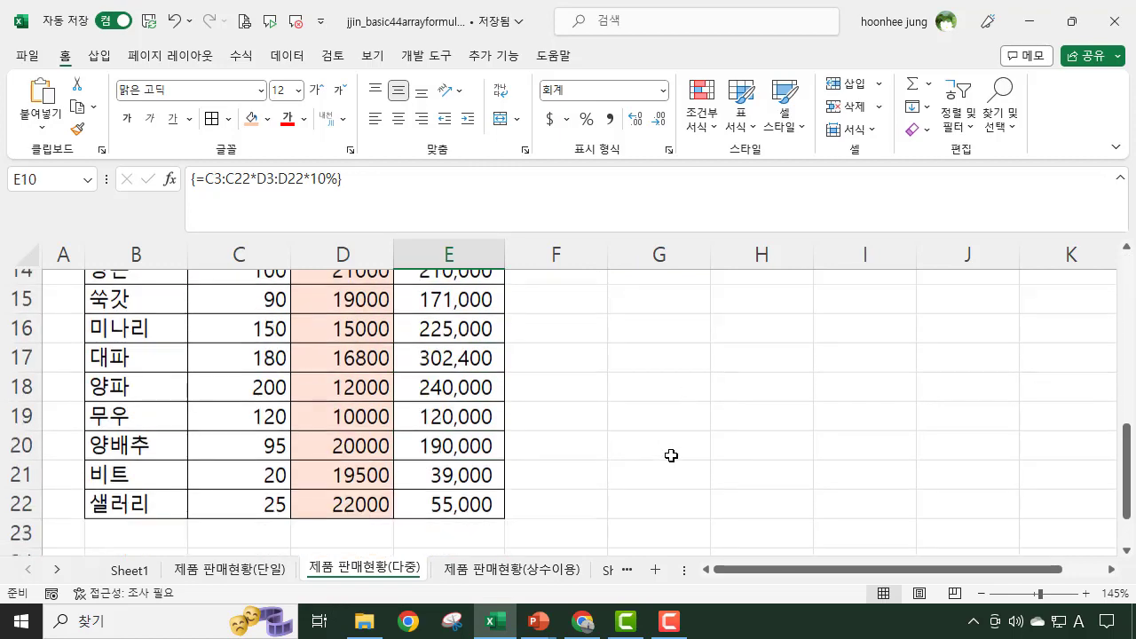
pyautogui.scroll(-2, 671, 456)
pyautogui.scroll(6, 672, 456)
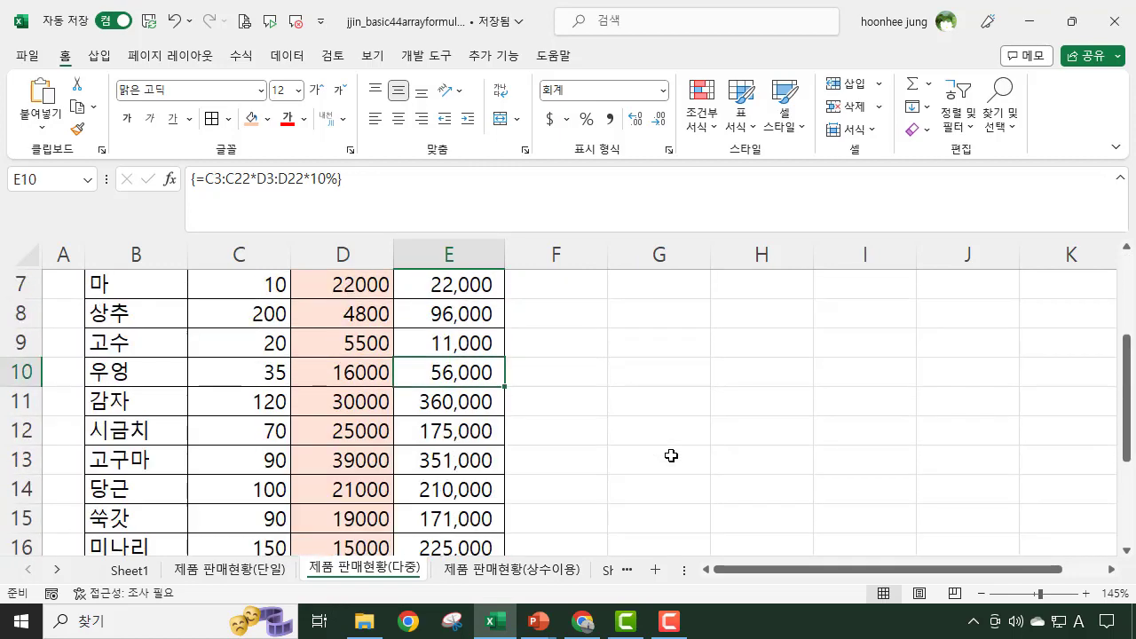
# Compare the single-cell array formula in H3 of the 제품 판매현황(단일) sheet with the multi-cell formula in E3:E8 of the 제품 판매현황(다중) sheet
pyautogui.click(649, 414)
pyautogui.click(432, 336)
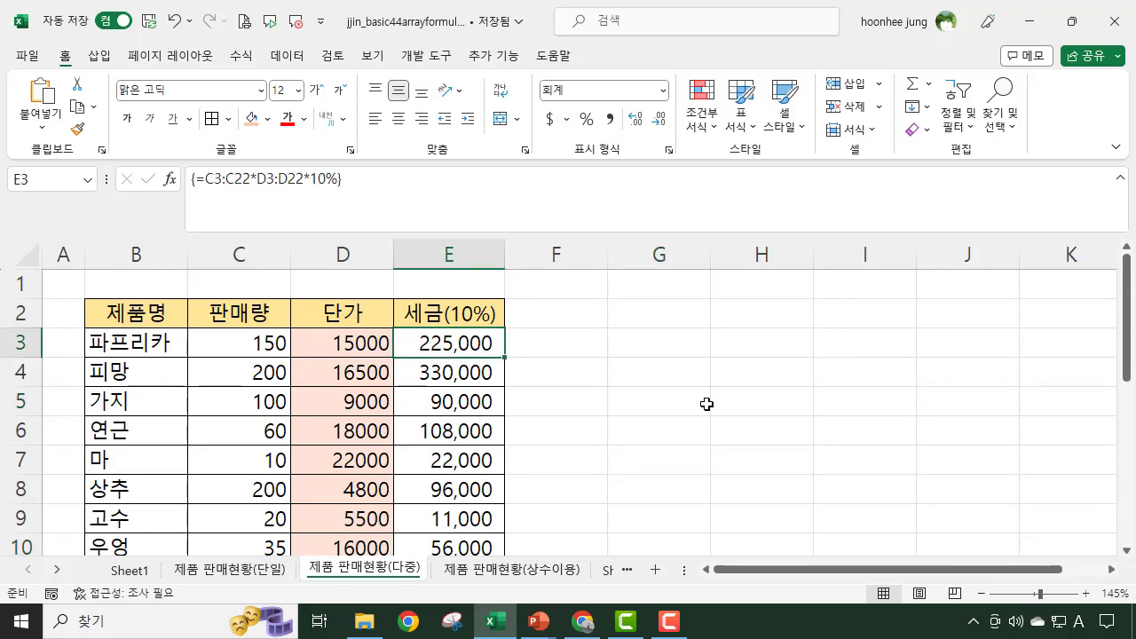
pyautogui.click(259, 571)
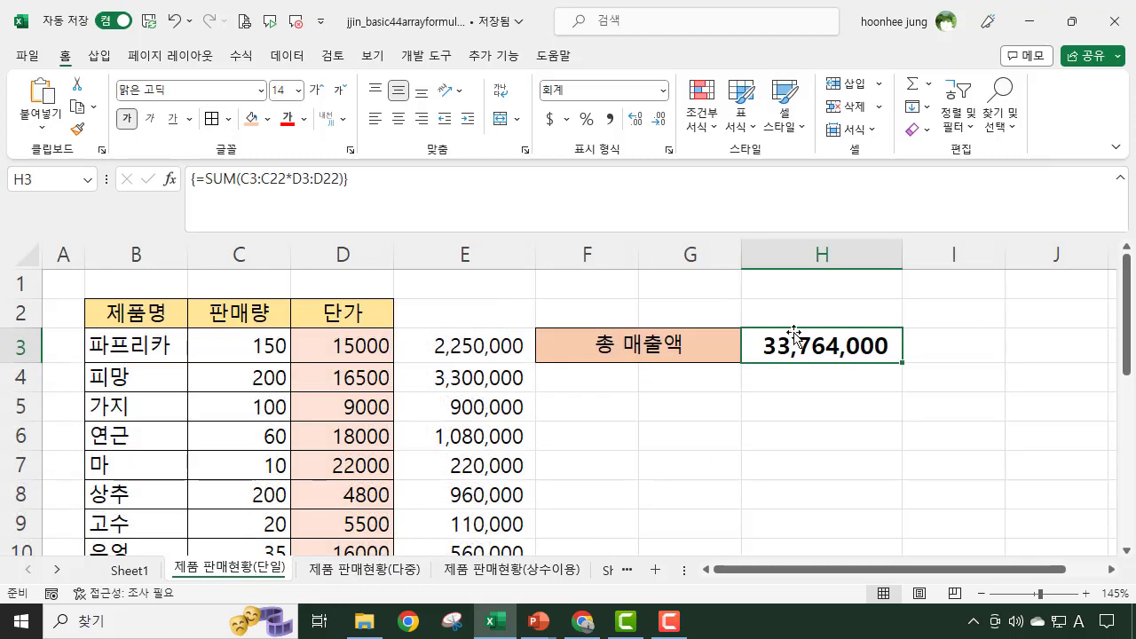
pyautogui.click(396, 579)
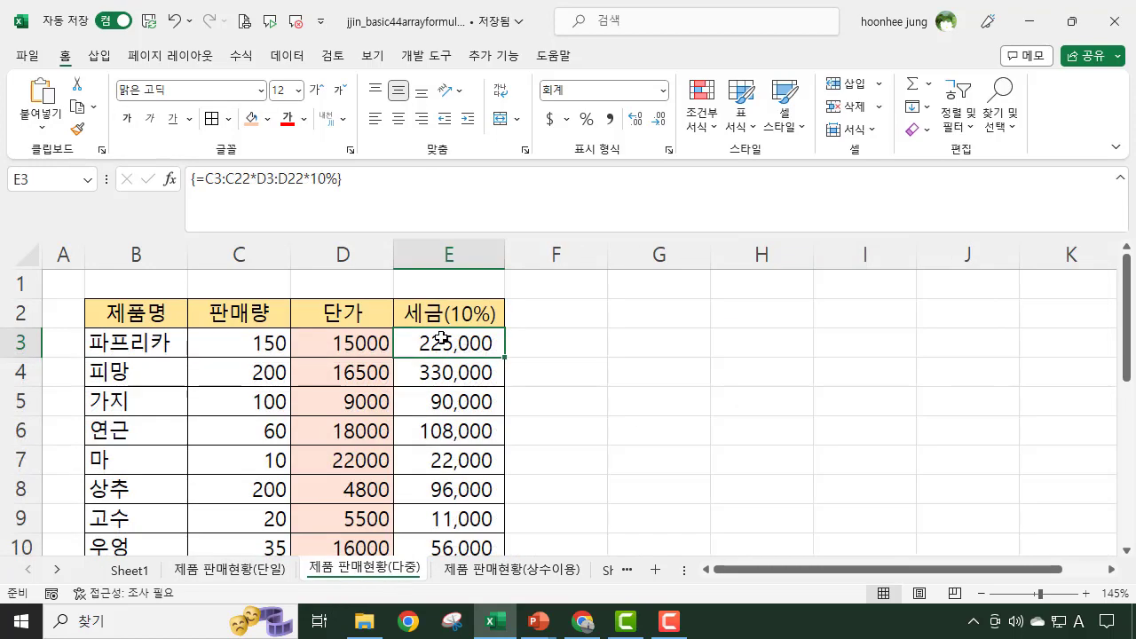
pyautogui.click(444, 372)
pyautogui.click(444, 432)
pyautogui.click(444, 489)
pyautogui.click(664, 461)
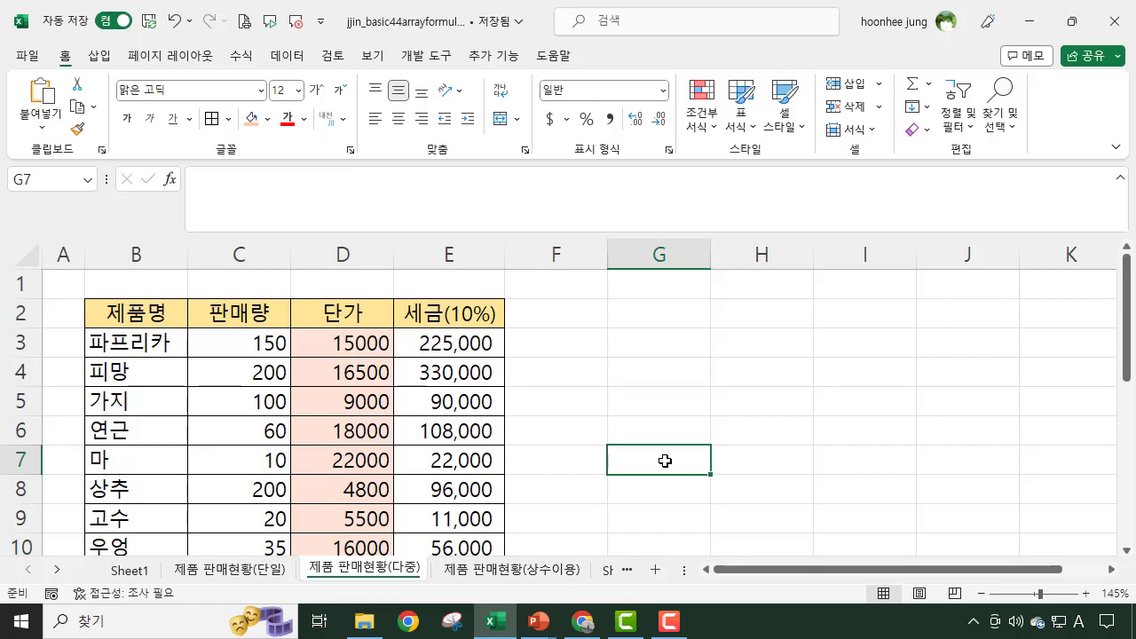
# Open the 제품 판매현황(상수이용) sheet and enlarge its view to 115%
pyautogui.click(641, 402)
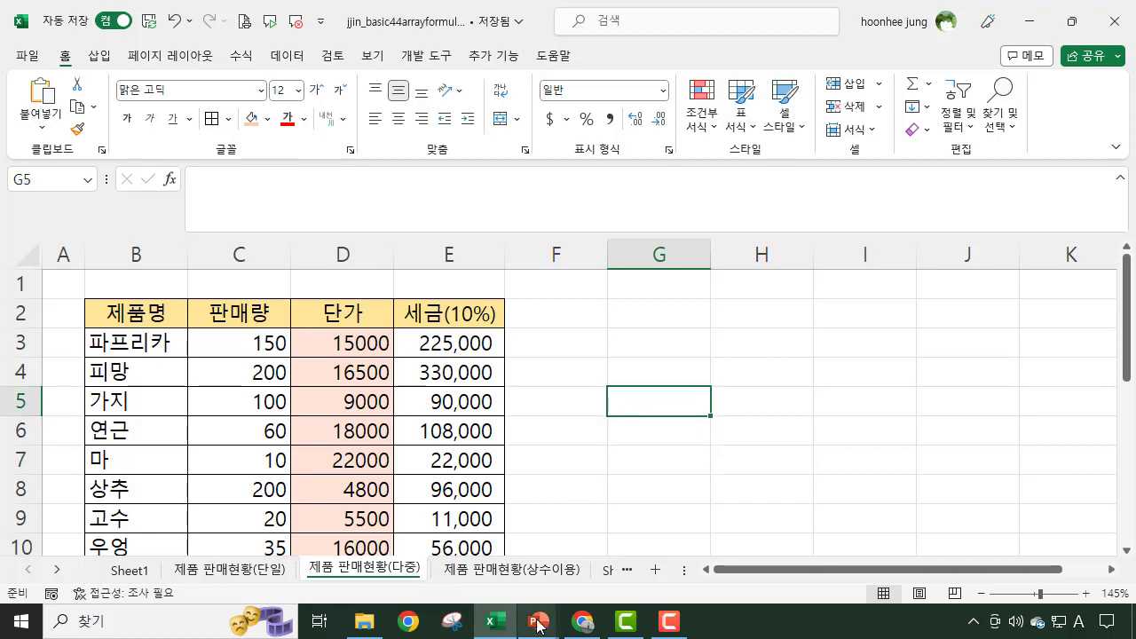
pyautogui.click(637, 490)
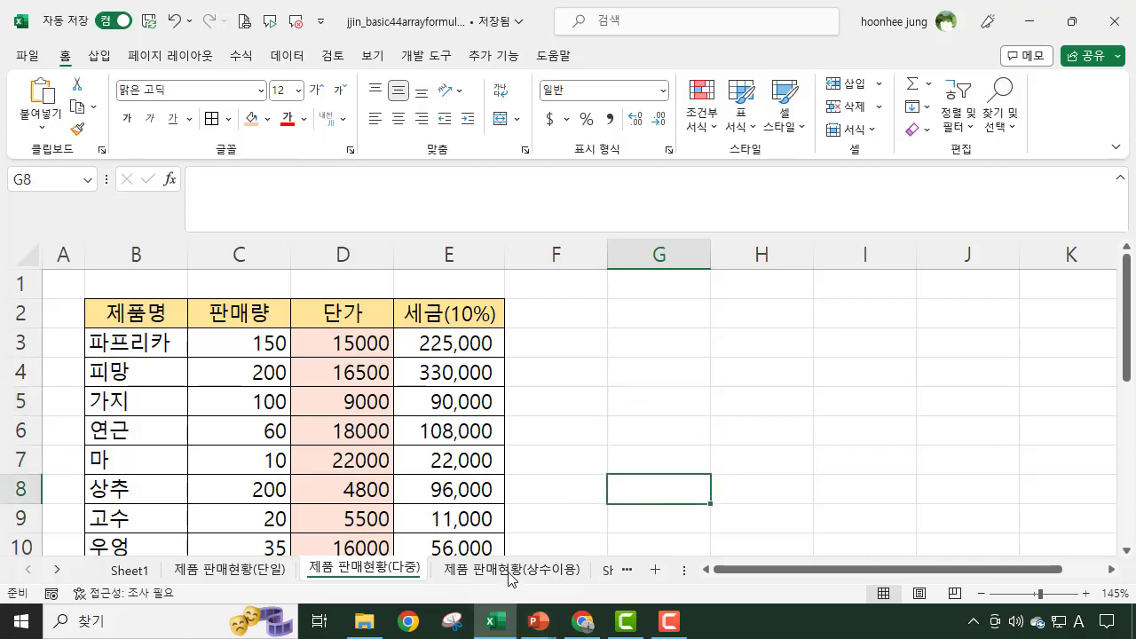
pyautogui.click(510, 572)
pyautogui.click(861, 452)
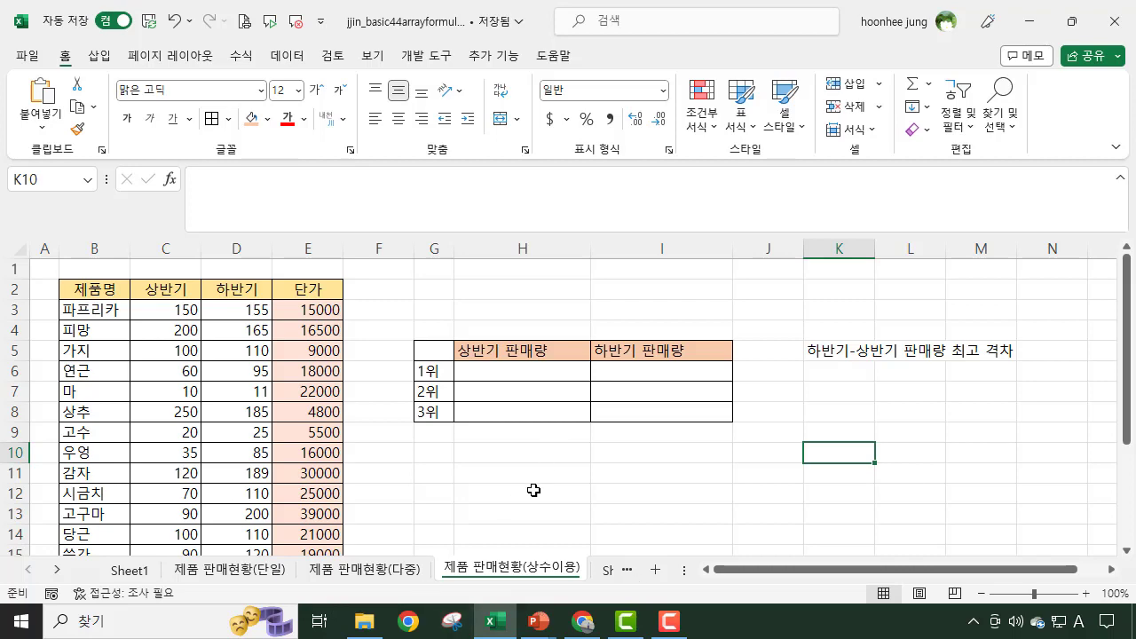
pyautogui.keyDown('ctrl'); pyautogui.scroll(1, 534, 489); pyautogui.keyUp('ctrl')
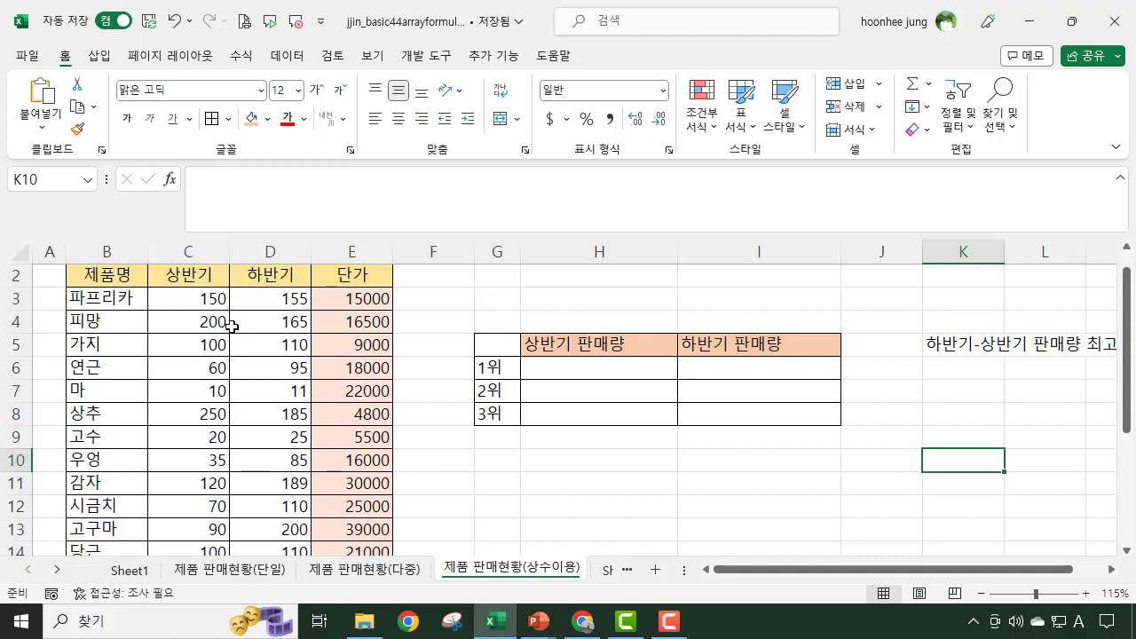
# Examine the first-half sales values in the 상반기 column, starting at C3, for the highest quantities
pyautogui.click(209, 299)
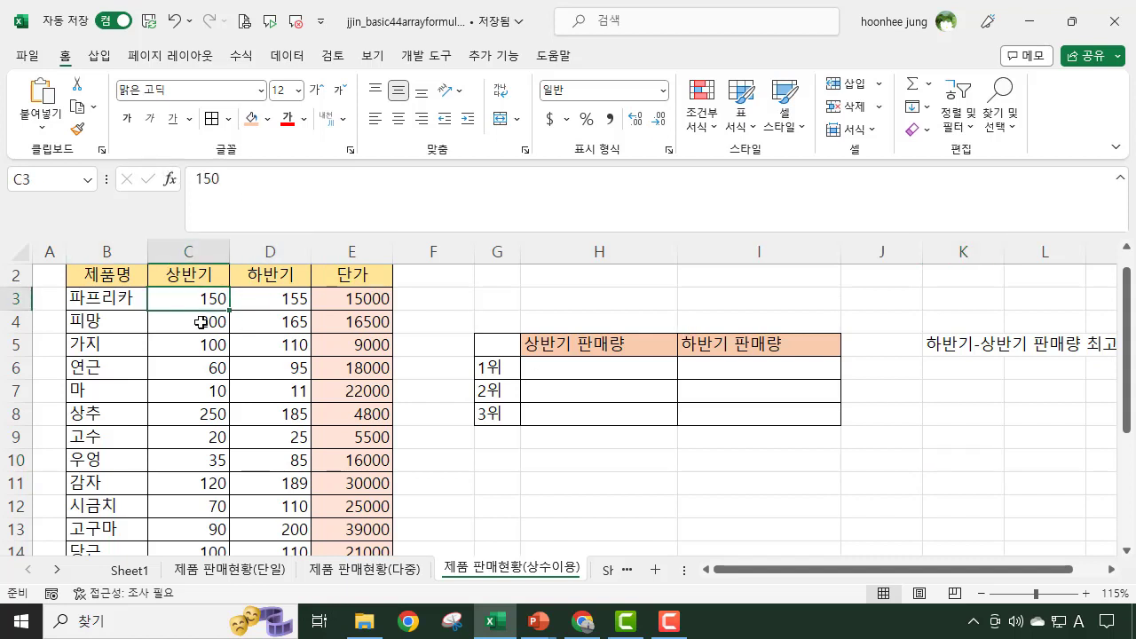
pyautogui.click(201, 322)
pyautogui.click(197, 367)
pyautogui.click(197, 414)
pyautogui.scroll(-2, 194, 413)
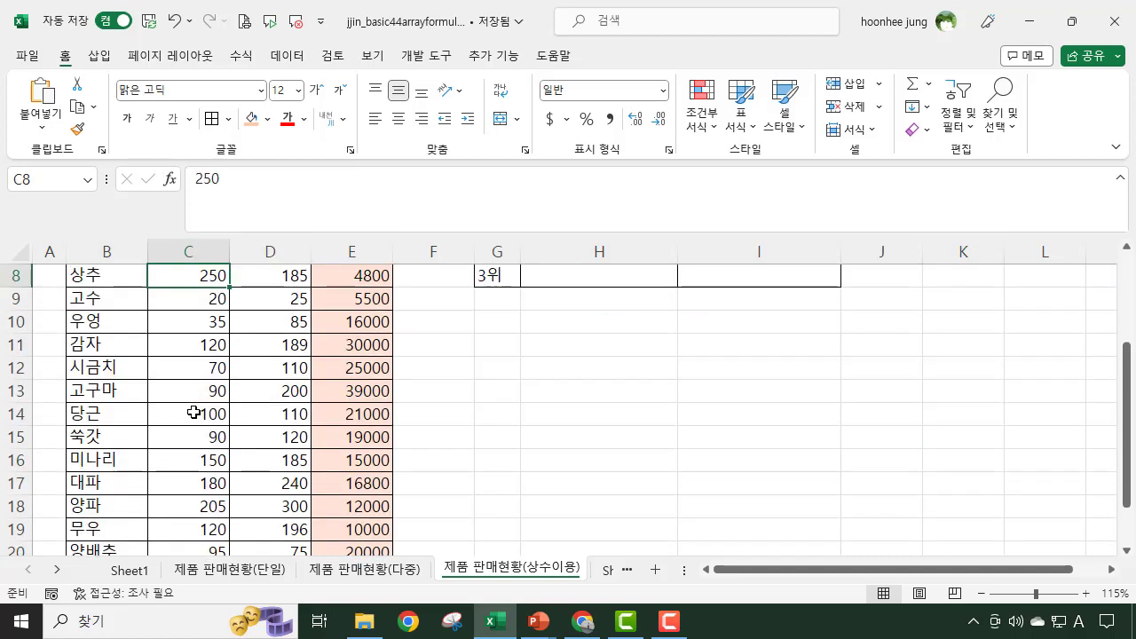
pyautogui.scroll(3, 231, 457)
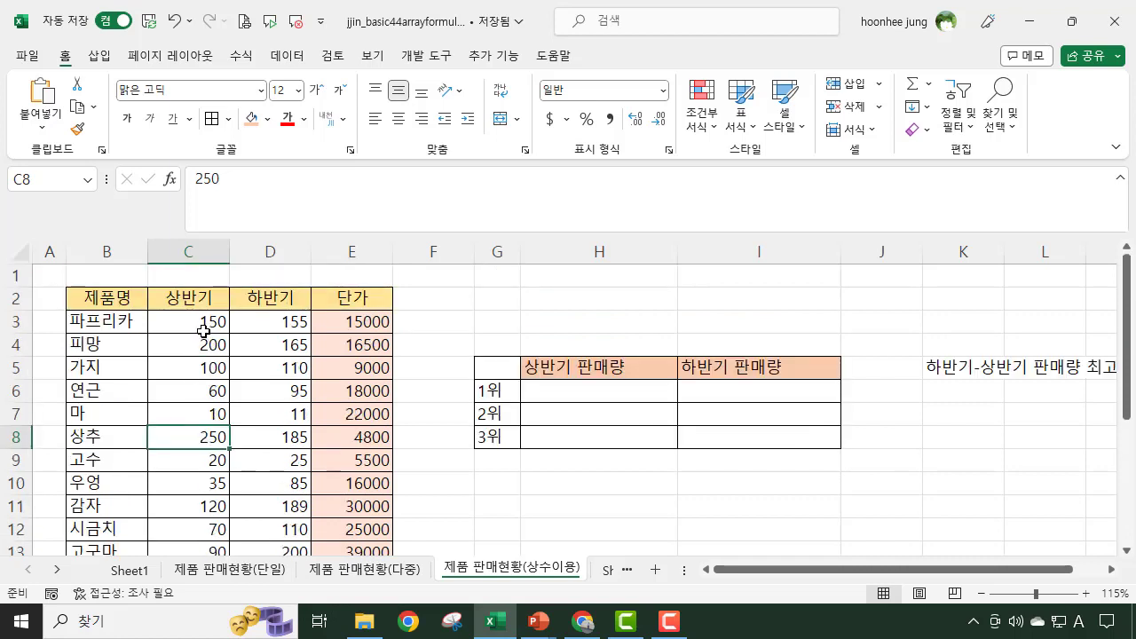
pyautogui.click(195, 362)
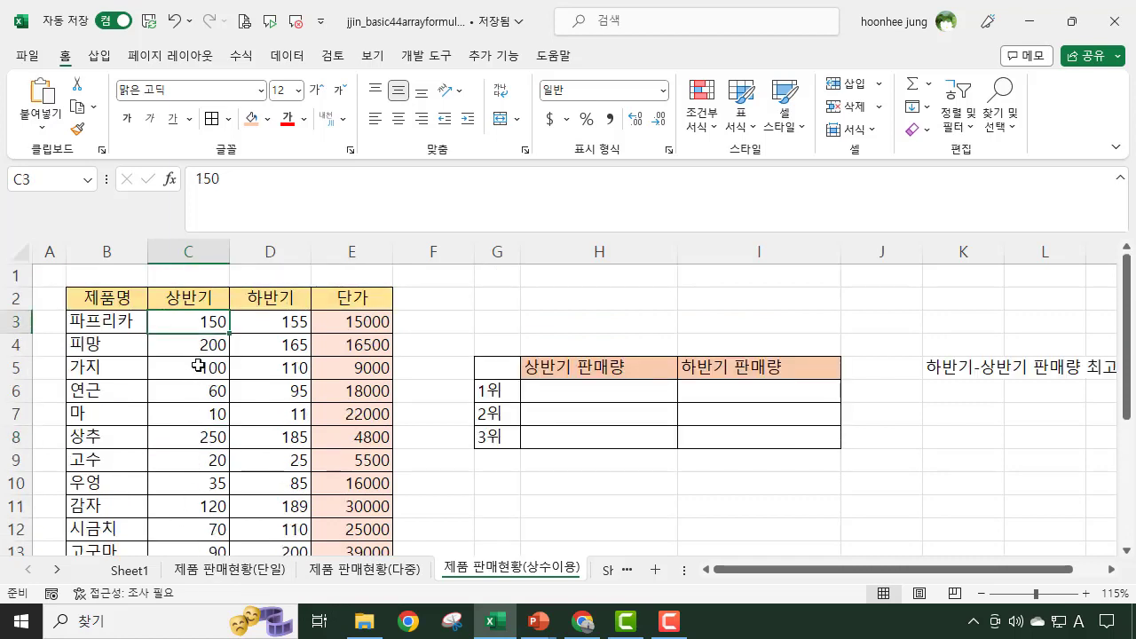
pyautogui.click(196, 436)
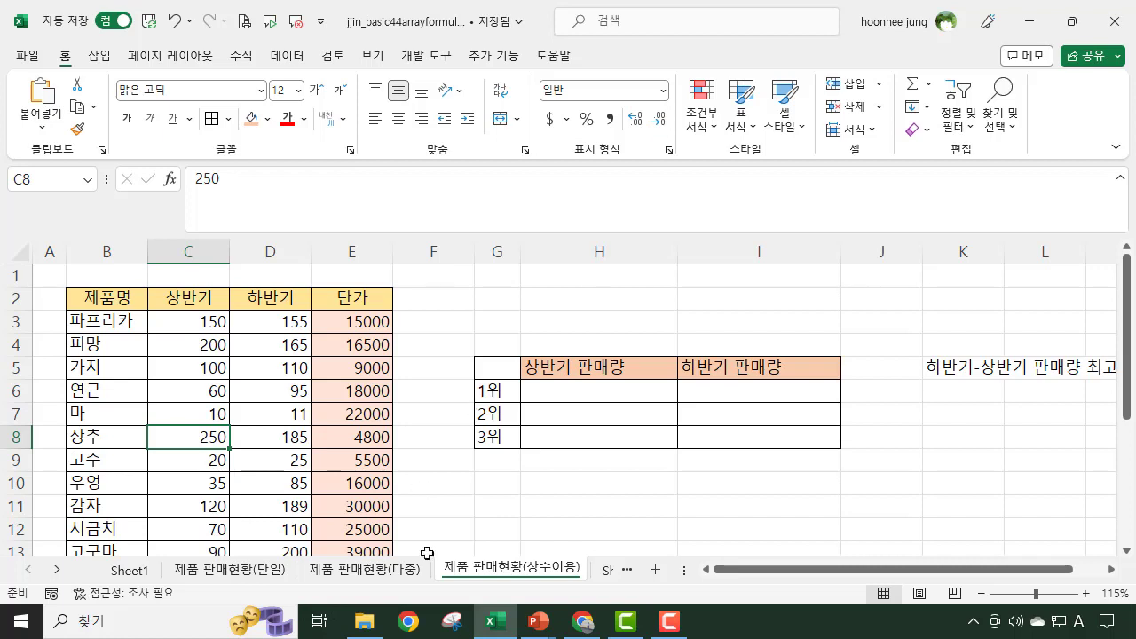
# Enlarge the view of the 제품 판매현황(상수이용) sheet to 145%
pyautogui.click(605, 487)
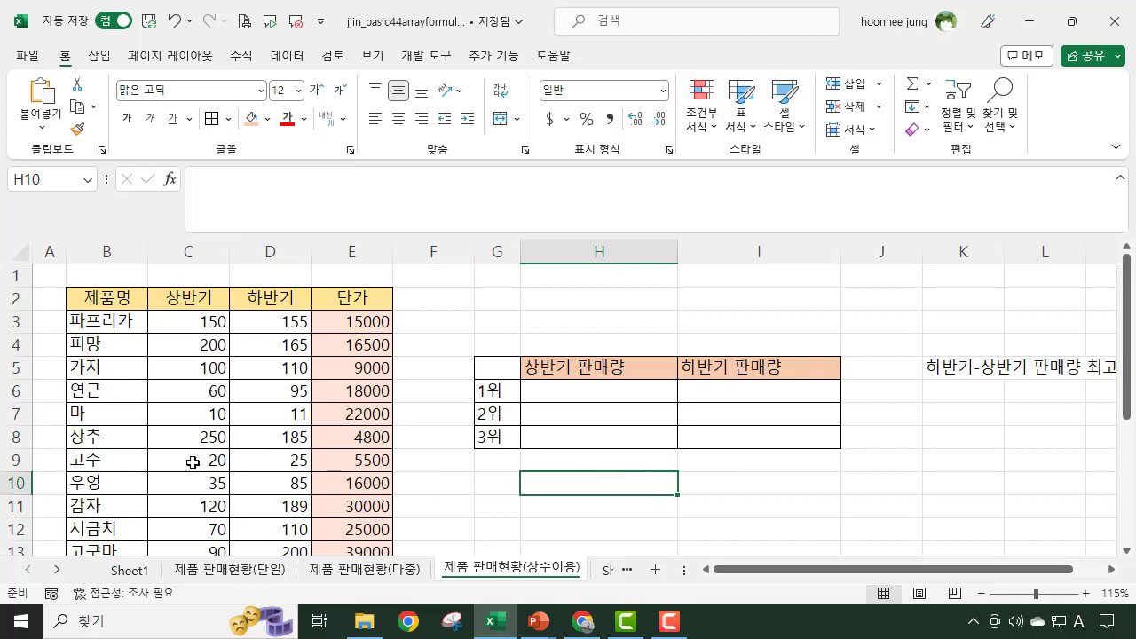
pyautogui.click(588, 313)
pyautogui.click(590, 298)
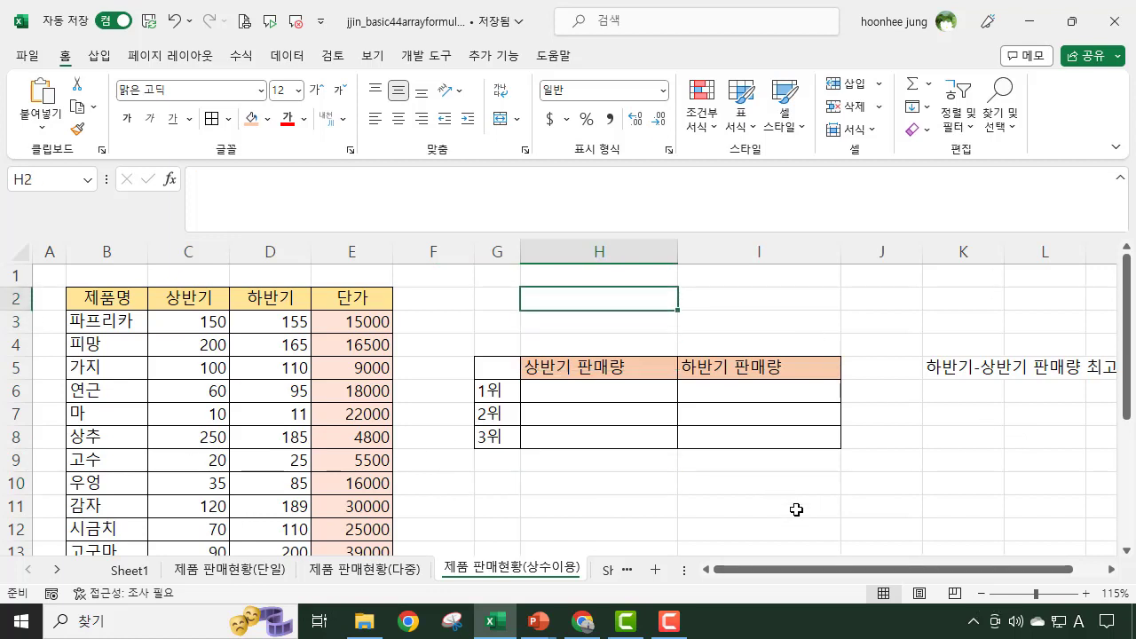
pyautogui.keyDown('ctrl'); pyautogui.scroll(3, 776, 519); pyautogui.keyUp('ctrl')
pyautogui.scroll(1, 710, 447)
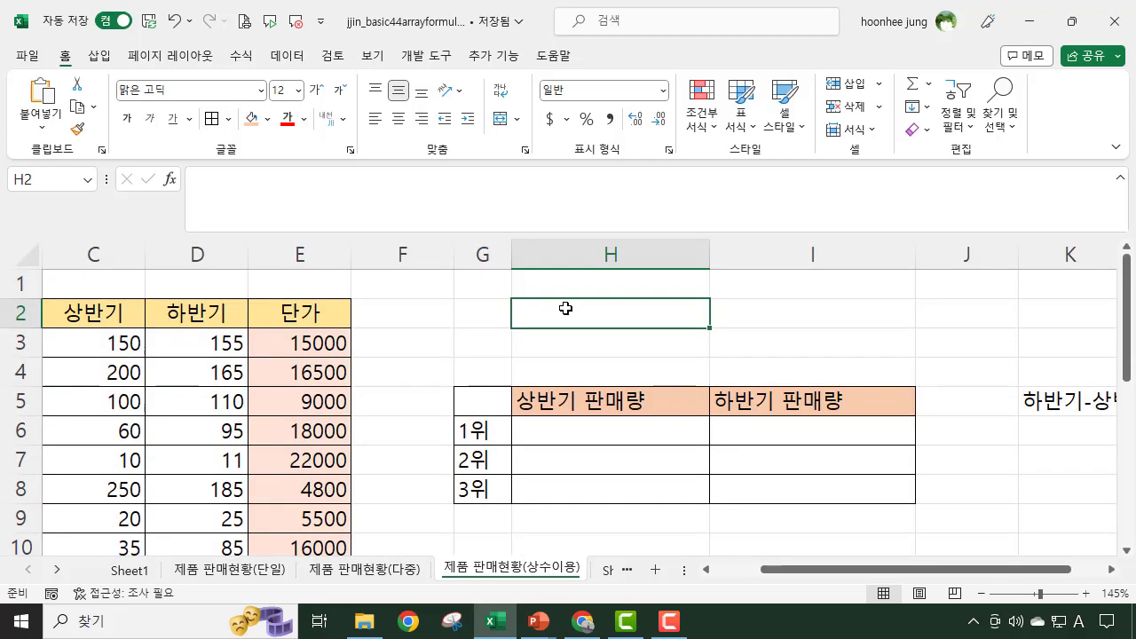
pyautogui.write('=l')
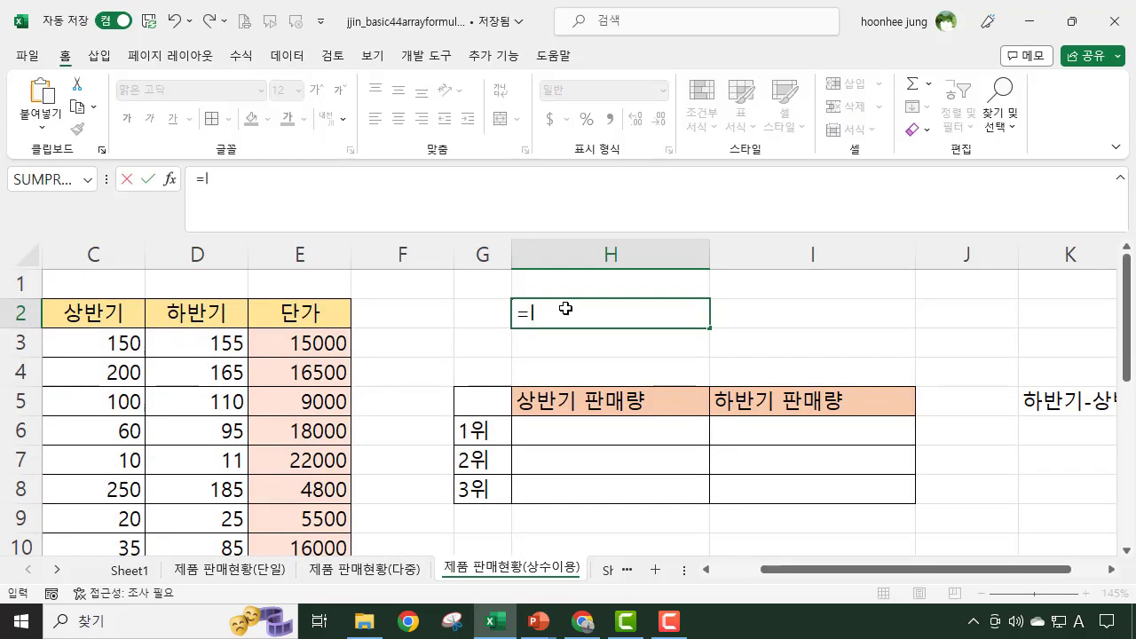
pyautogui.write('ar')
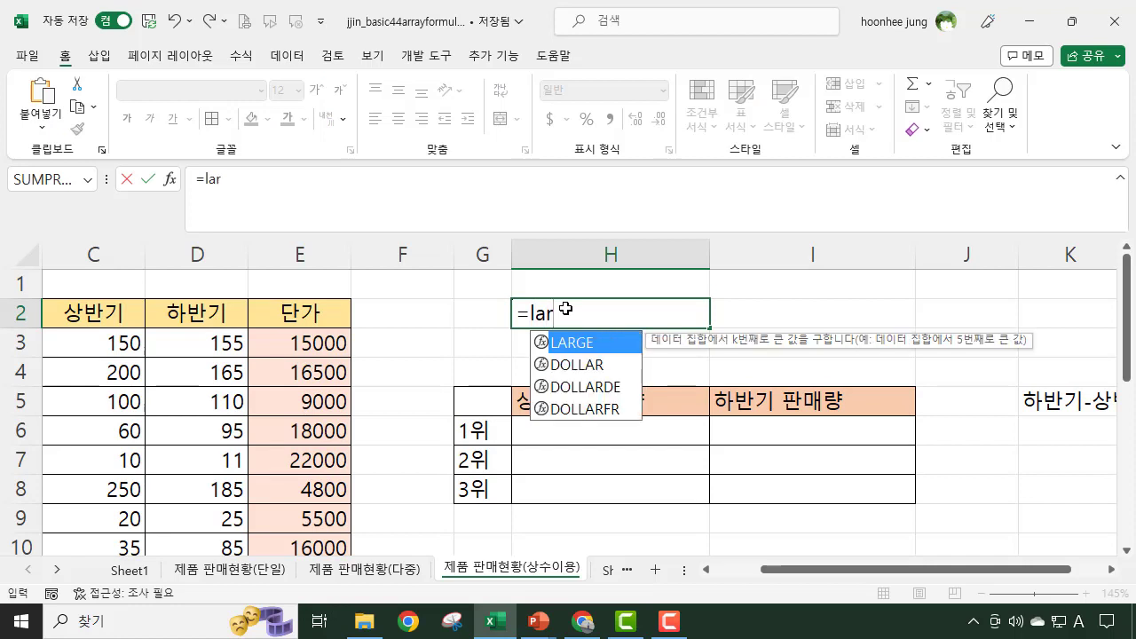
pyautogui.write('ge(')
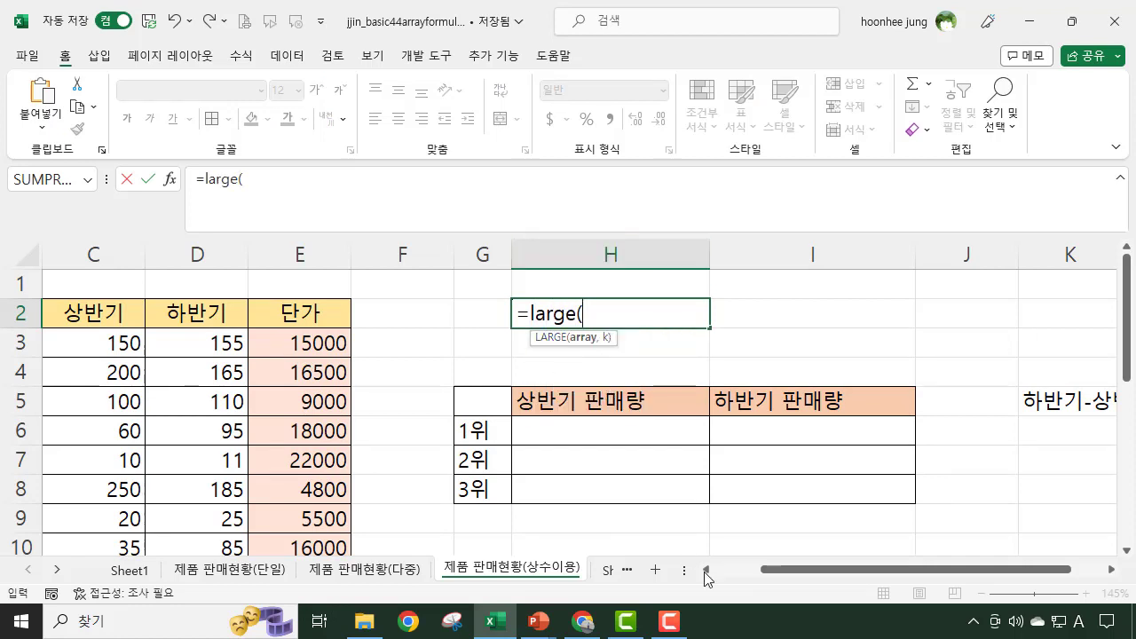
pyautogui.moveTo(805, 575); pyautogui.dragTo(706, 578)
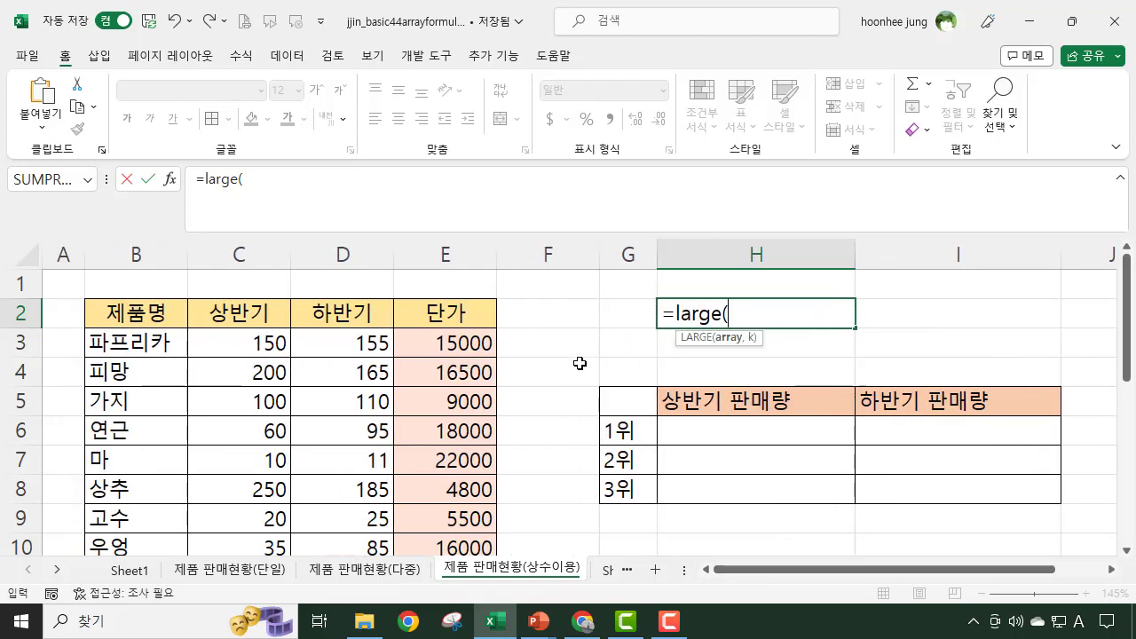
pyautogui.press('Escape')
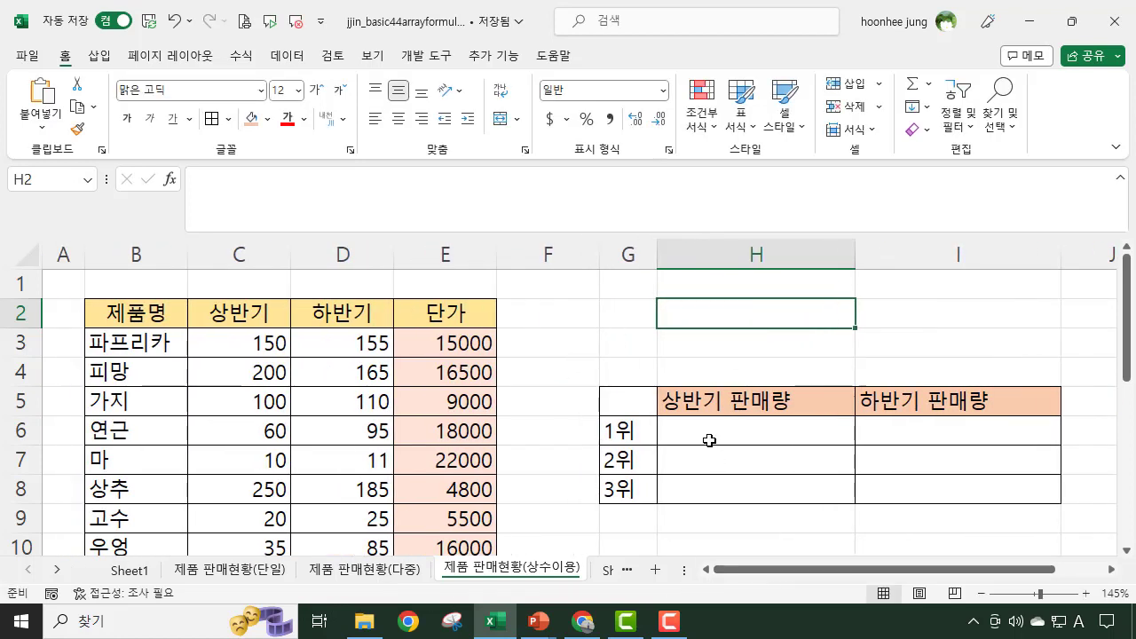
# Enter =LARGE(C3:C22,1) in H6 to calculate the first-place 상반기 판매량
pyautogui.click(704, 434)
pyautogui.write('=large')
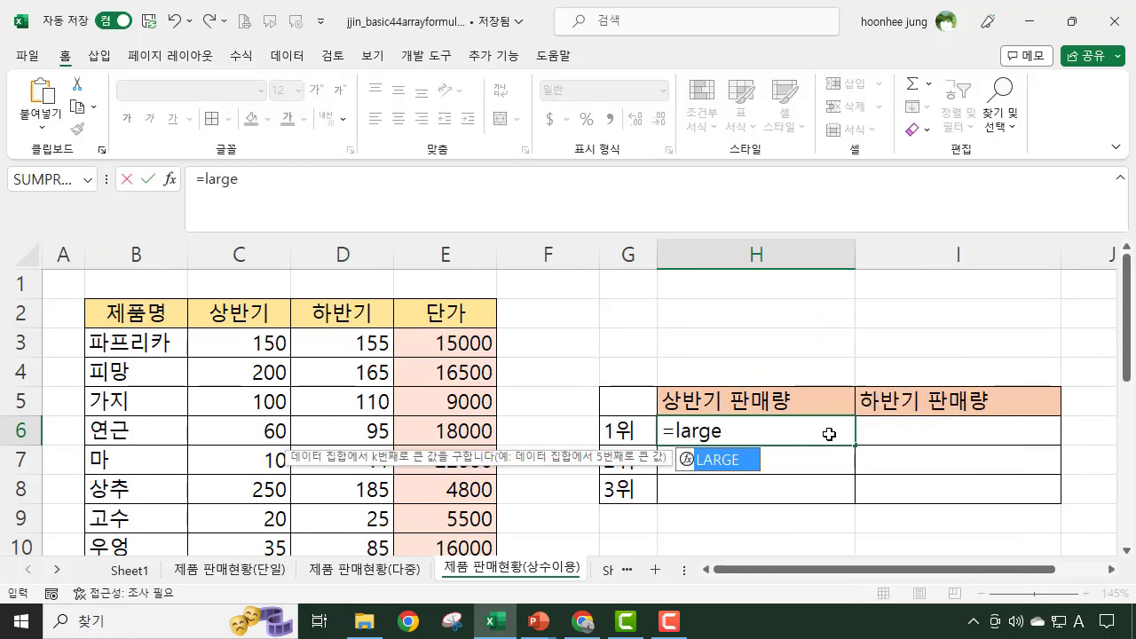
pyautogui.write('(')
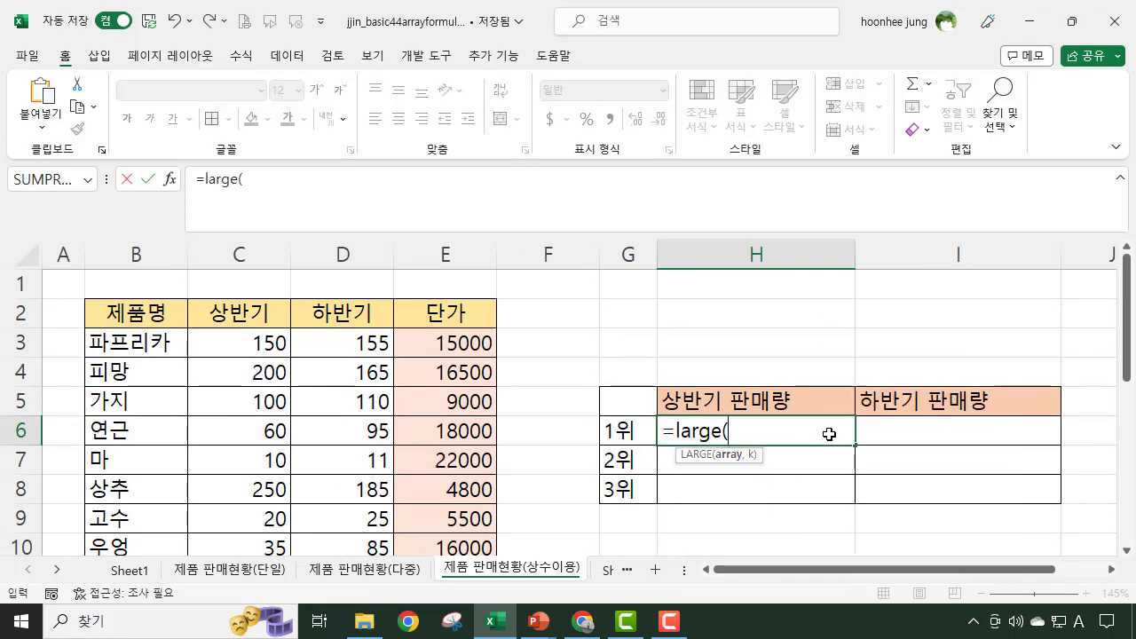
pyautogui.click(248, 342)
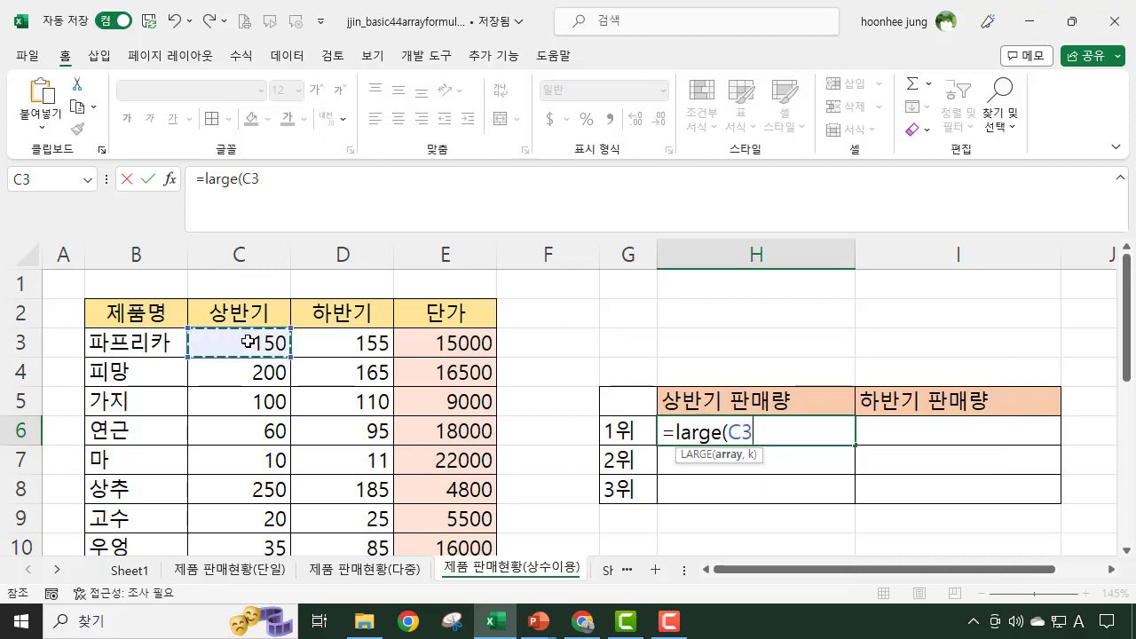
pyautogui.hotkey('ctrl', 'shift', 'Down')
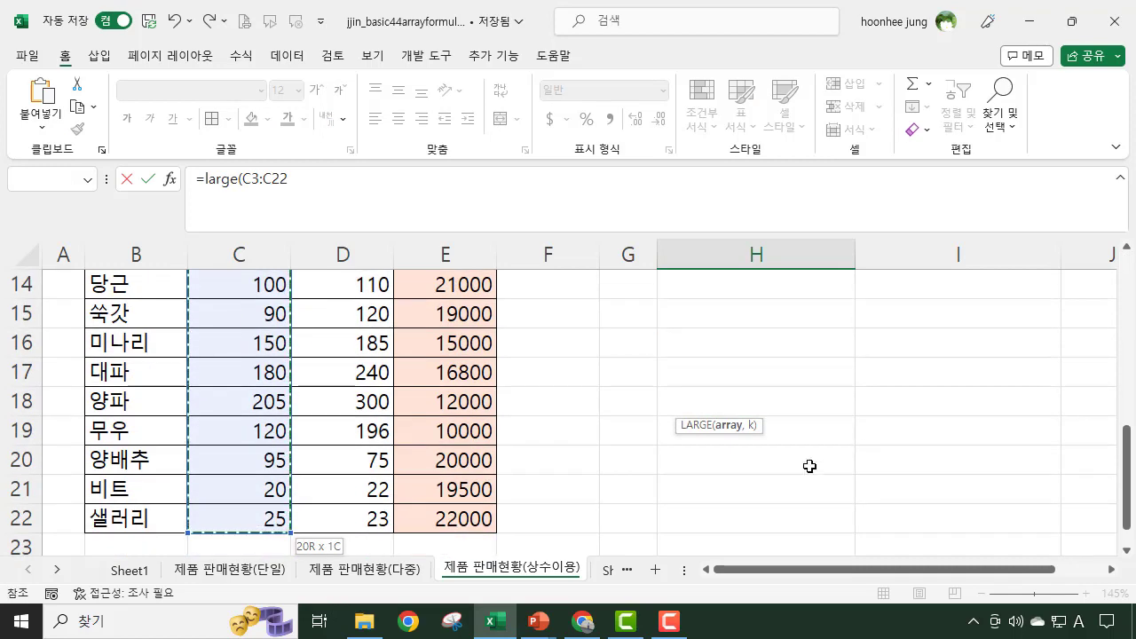
pyautogui.scroll(4, 736, 486)
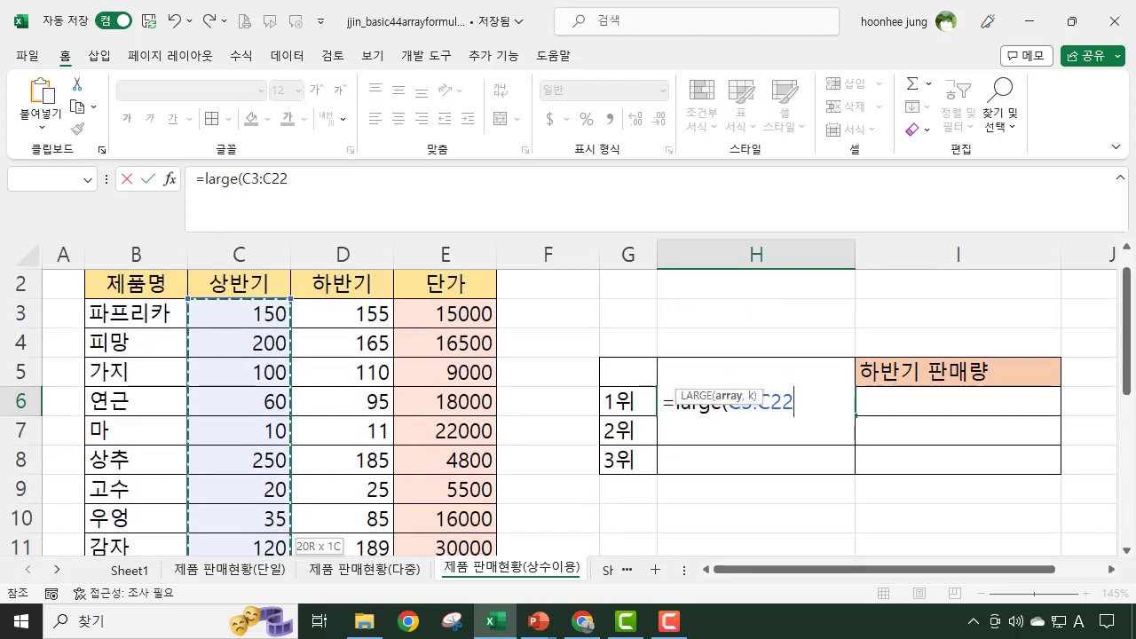
pyautogui.write(',')
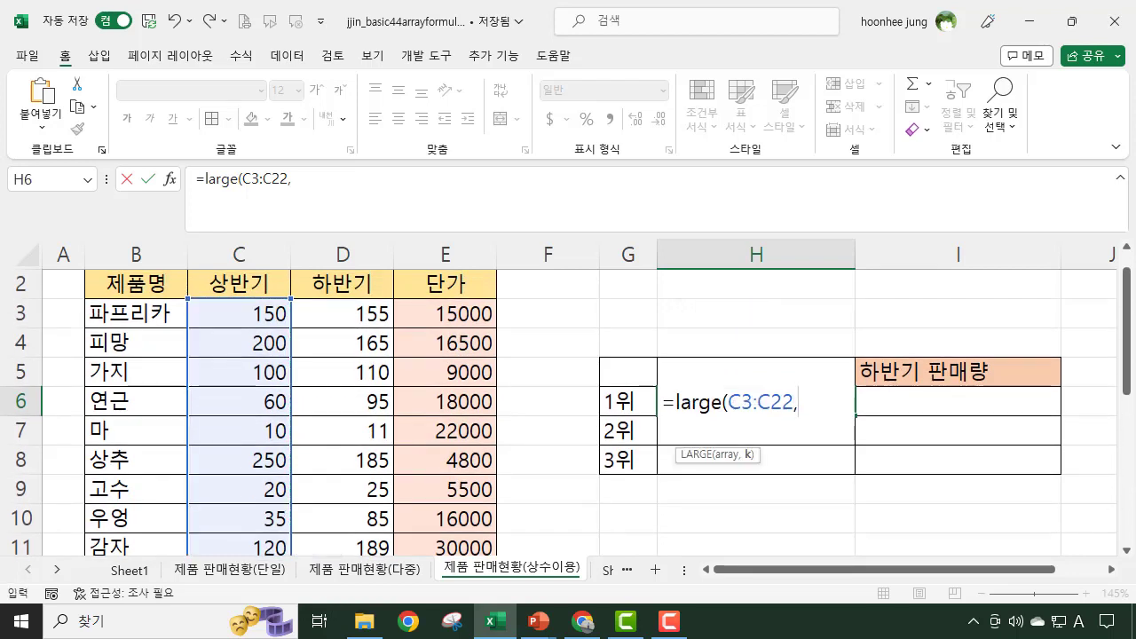
pyautogui.write('1')
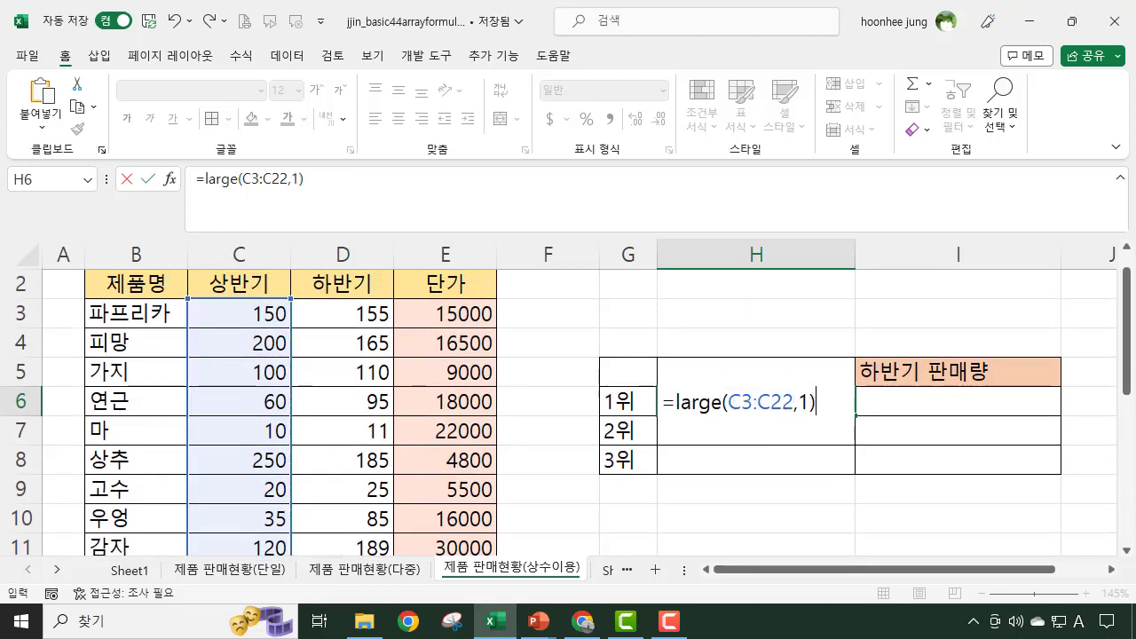
pyautogui.press('Return')
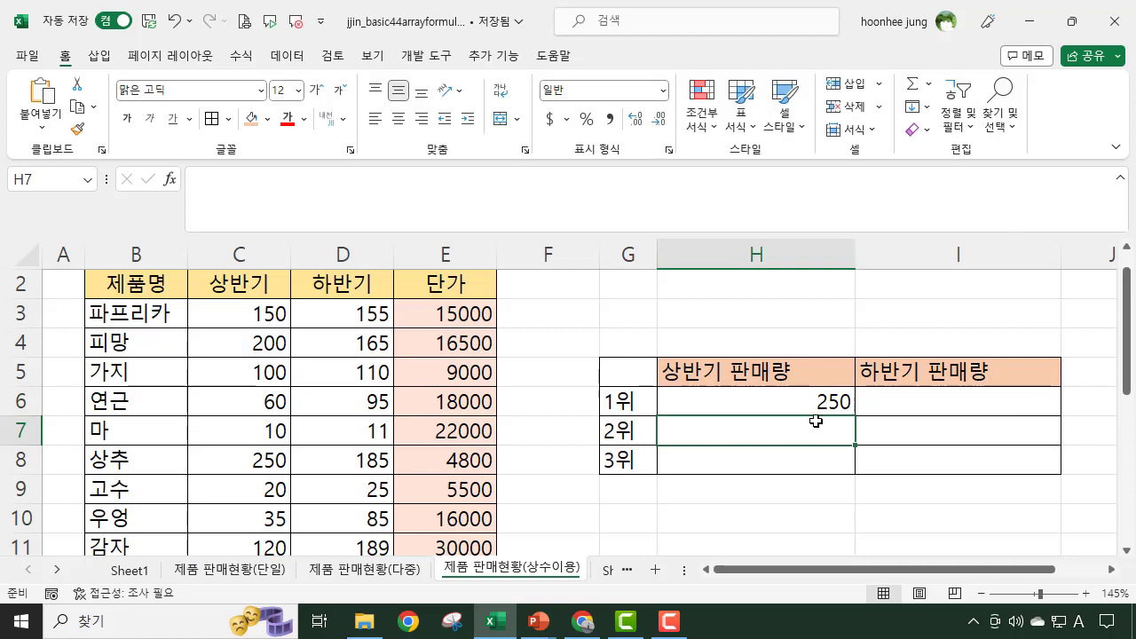
# Enter =LARGE(C3:C22,2) in H7 to calculate the second-place 상반기 판매량
pyautogui.write('=lar')
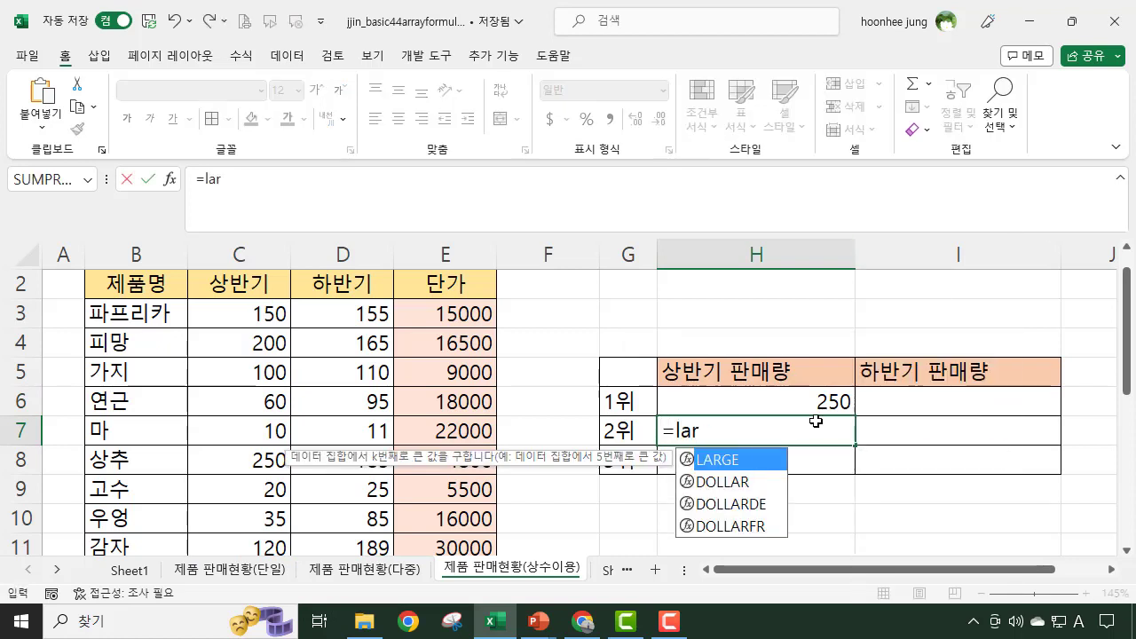
pyautogui.write('ge(')
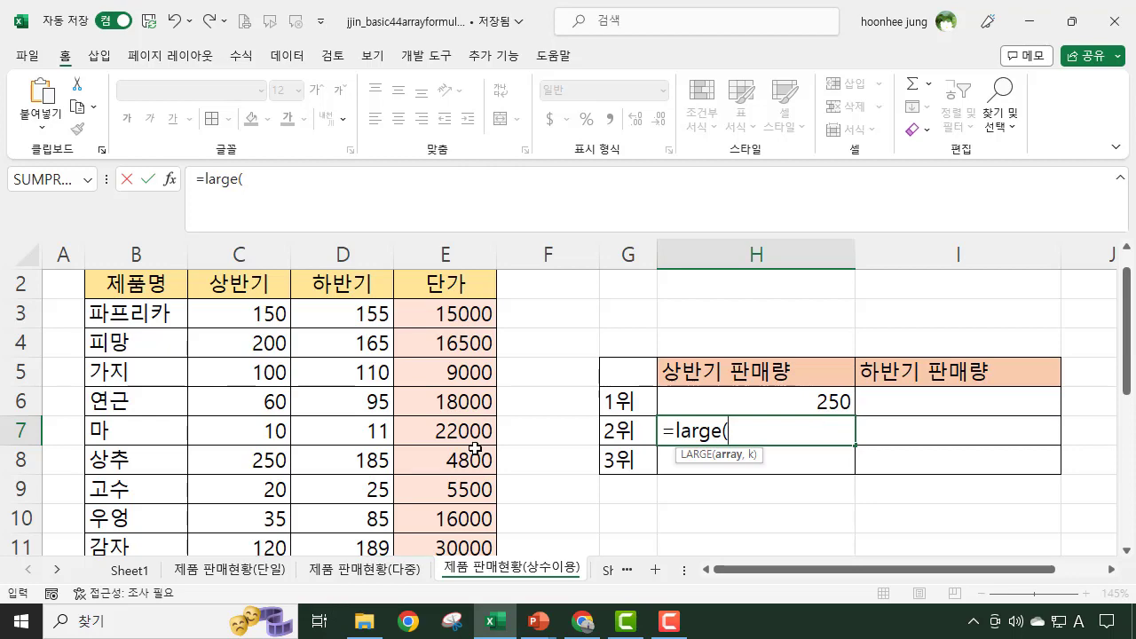
pyautogui.click(220, 311)
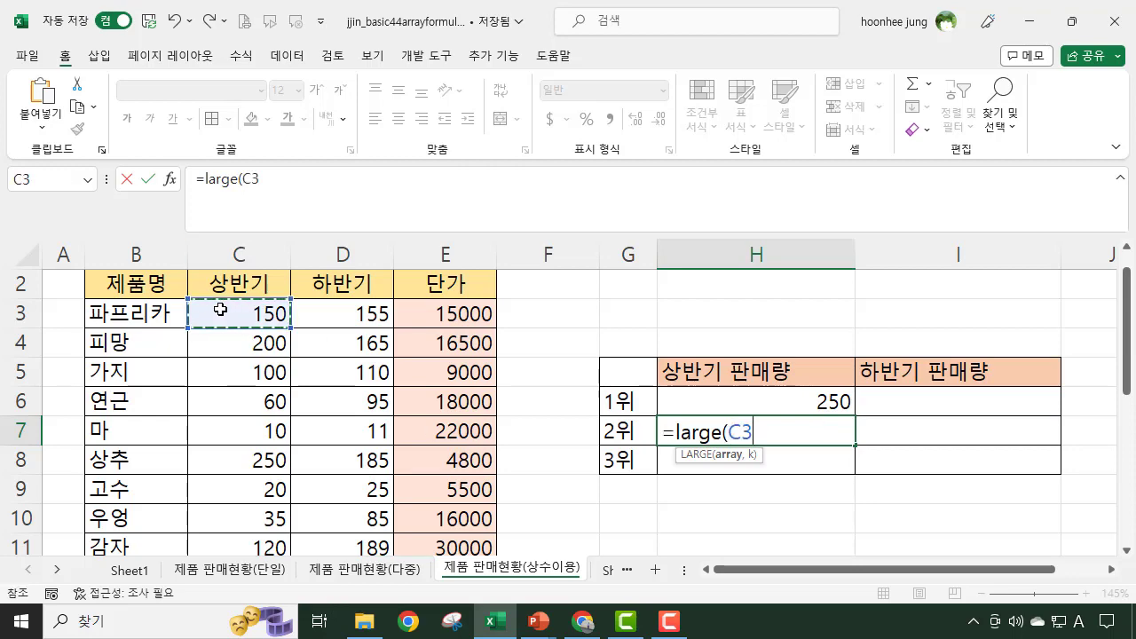
pyautogui.hotkey('ctrl', 'shift', 'Down')
pyautogui.scroll(3, 770, 371)
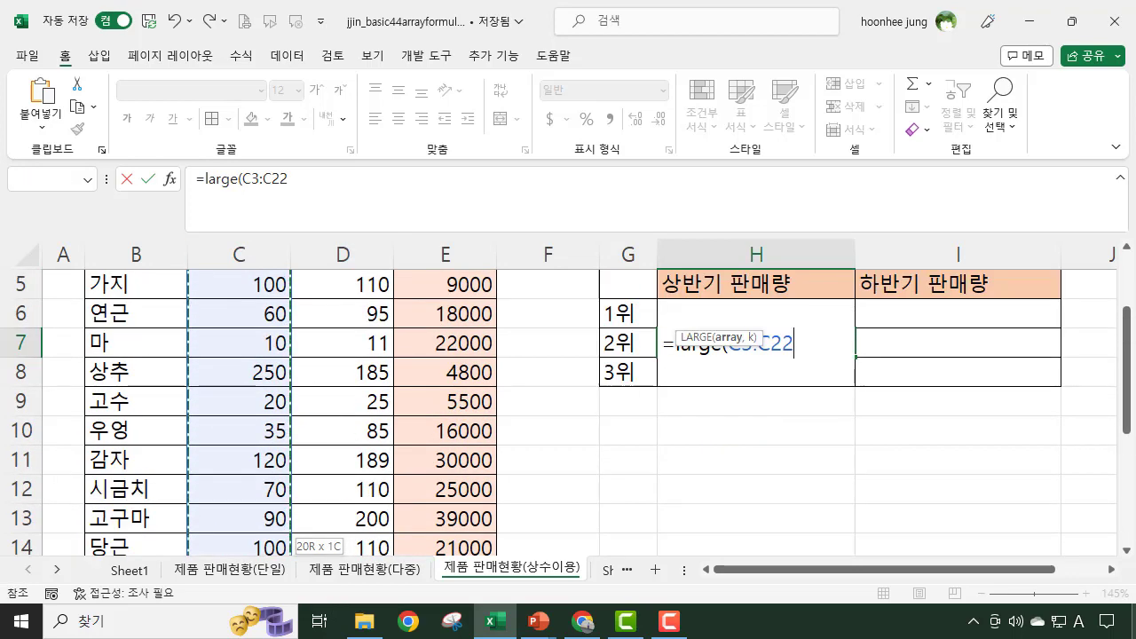
pyautogui.write(',2')
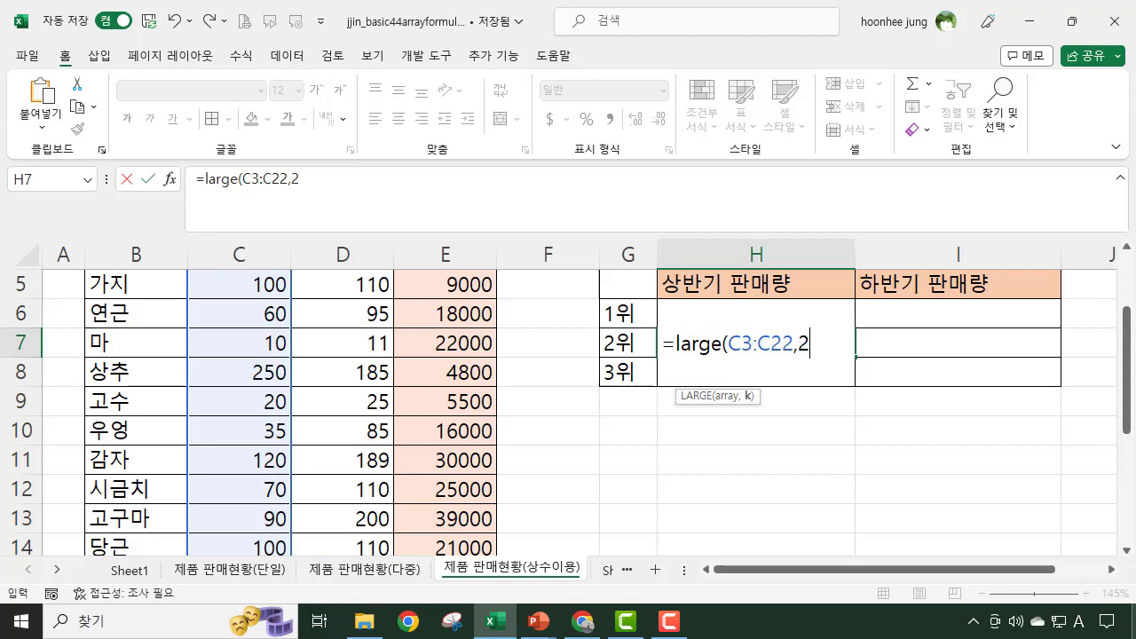
pyautogui.press('Return')
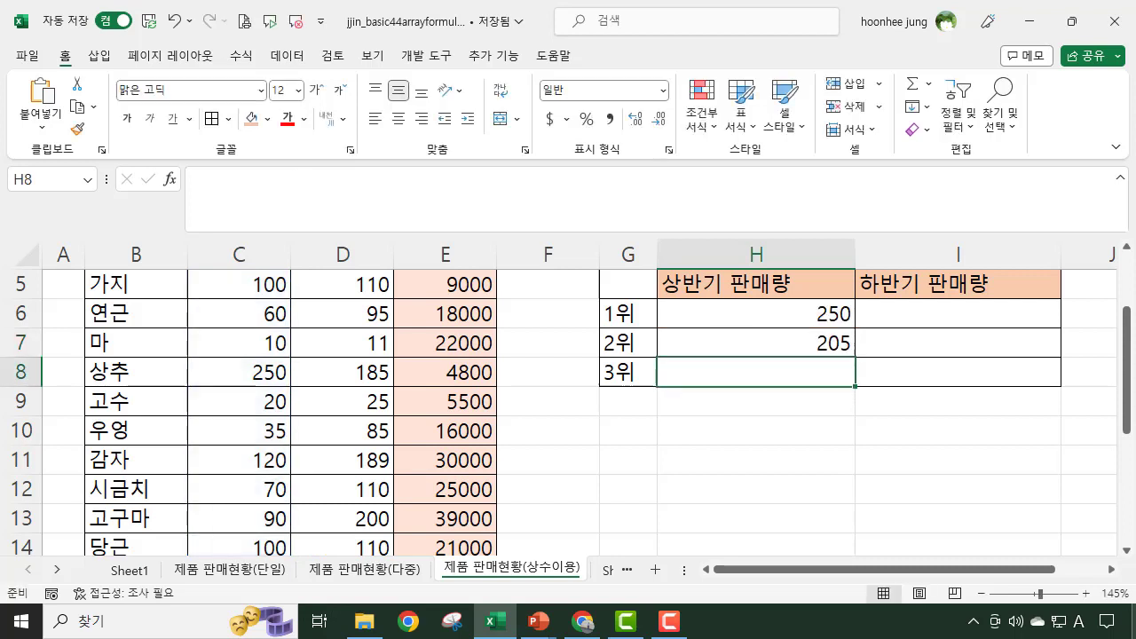
# Clear the individual LARGE formulas from H6:H7
pyautogui.click(785, 313)
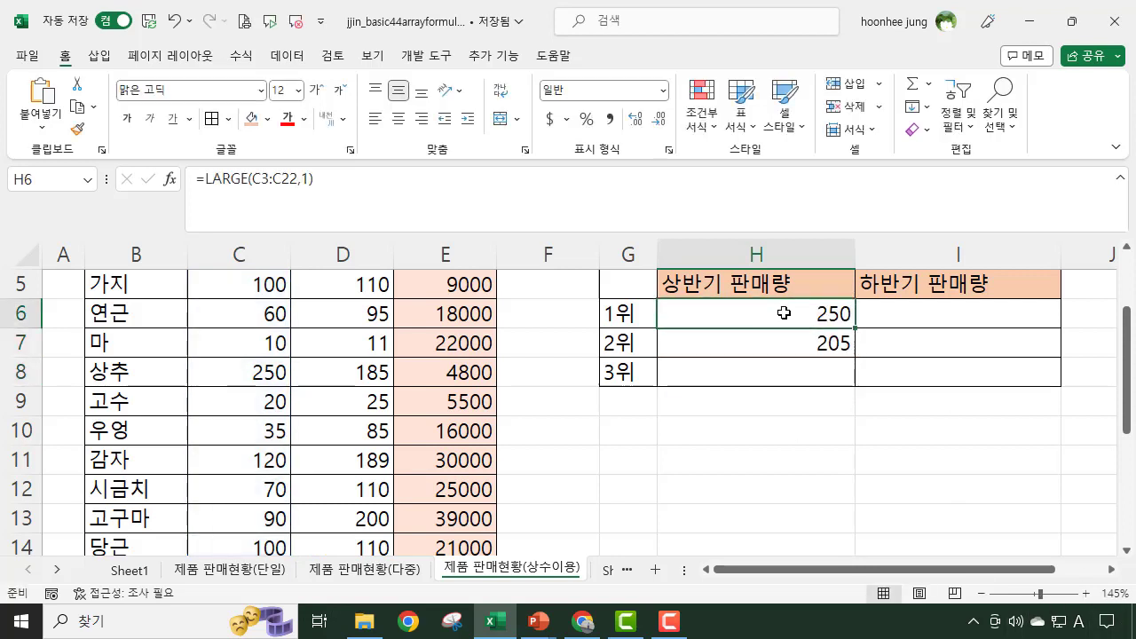
pyautogui.moveTo(784, 313); pyautogui.dragTo(785, 346)
pyautogui.press('Delete')
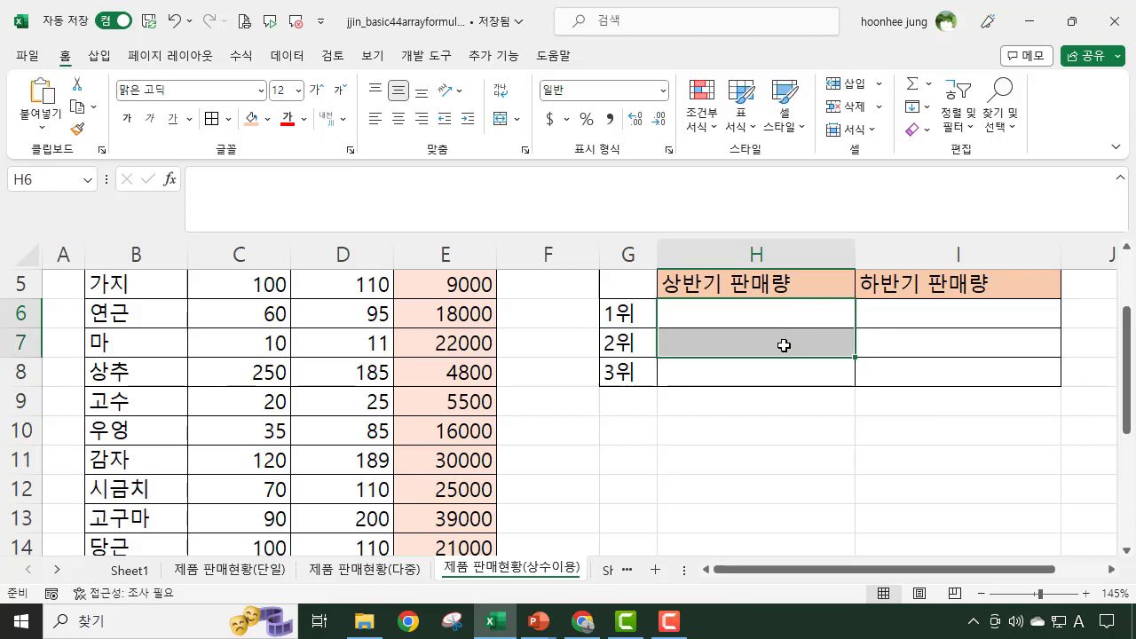
pyautogui.click(755, 432)
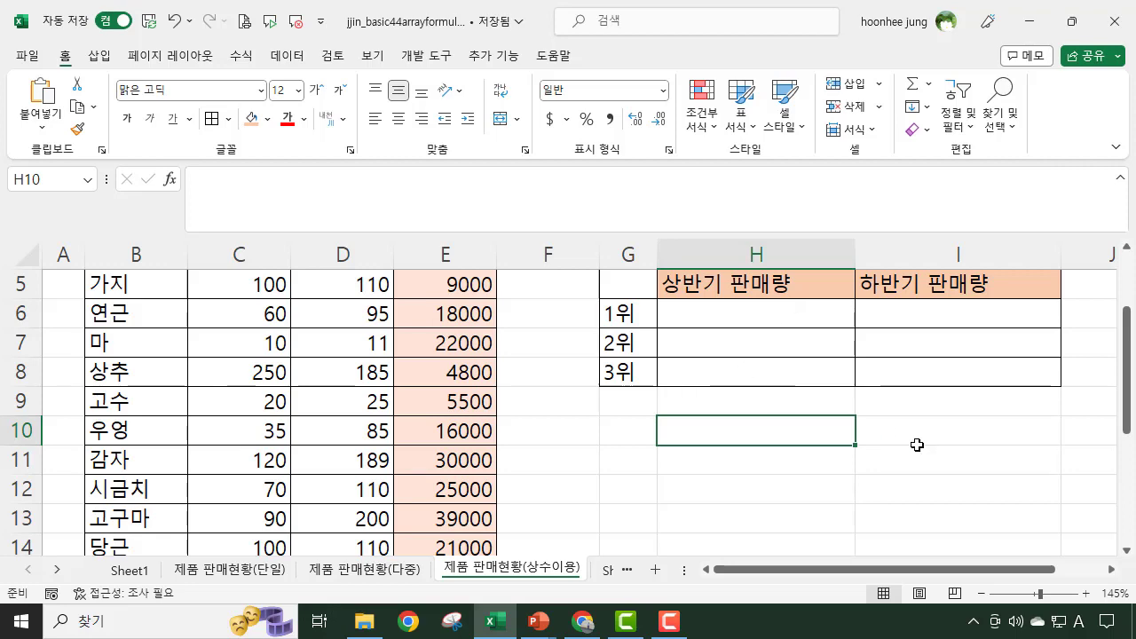
# Write the formula =LARGE(C3:C22,{1,2,3}) in H6 to get the top three 상반기 sales values with a comma-separated array constant
pyautogui.scroll(1, 713, 511)
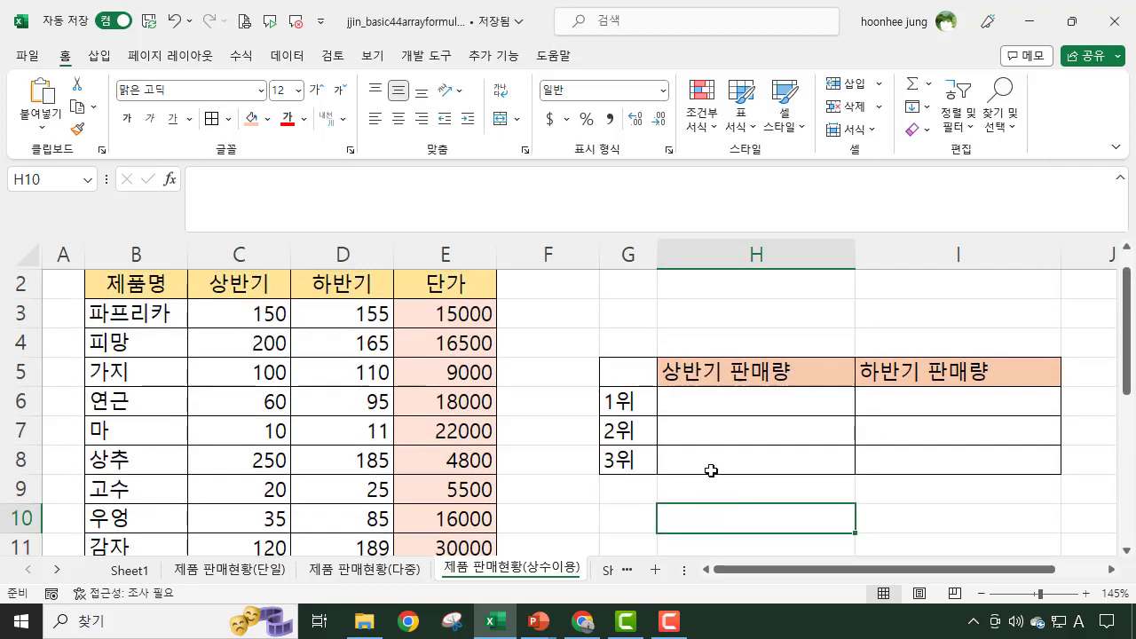
pyautogui.click(740, 397)
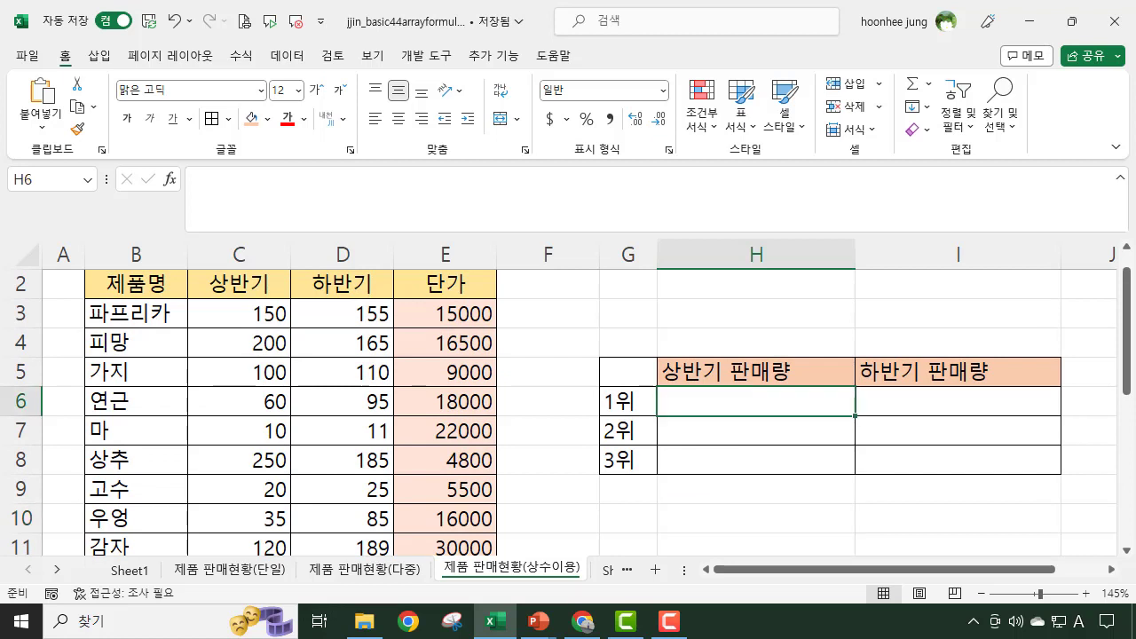
pyautogui.write('=')
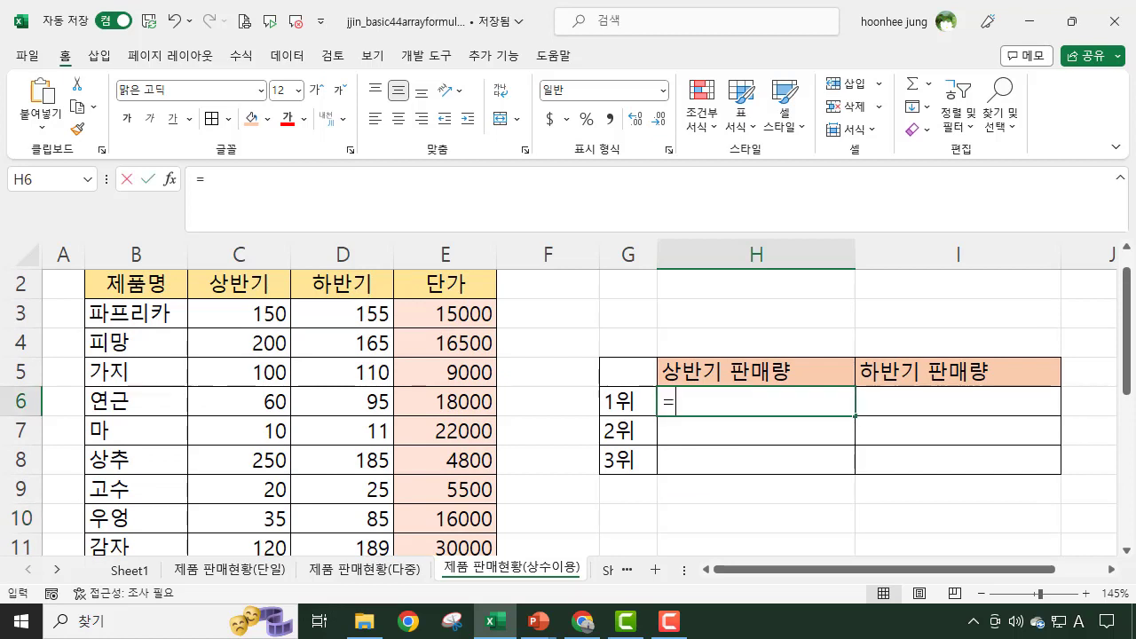
pyautogui.write('l')
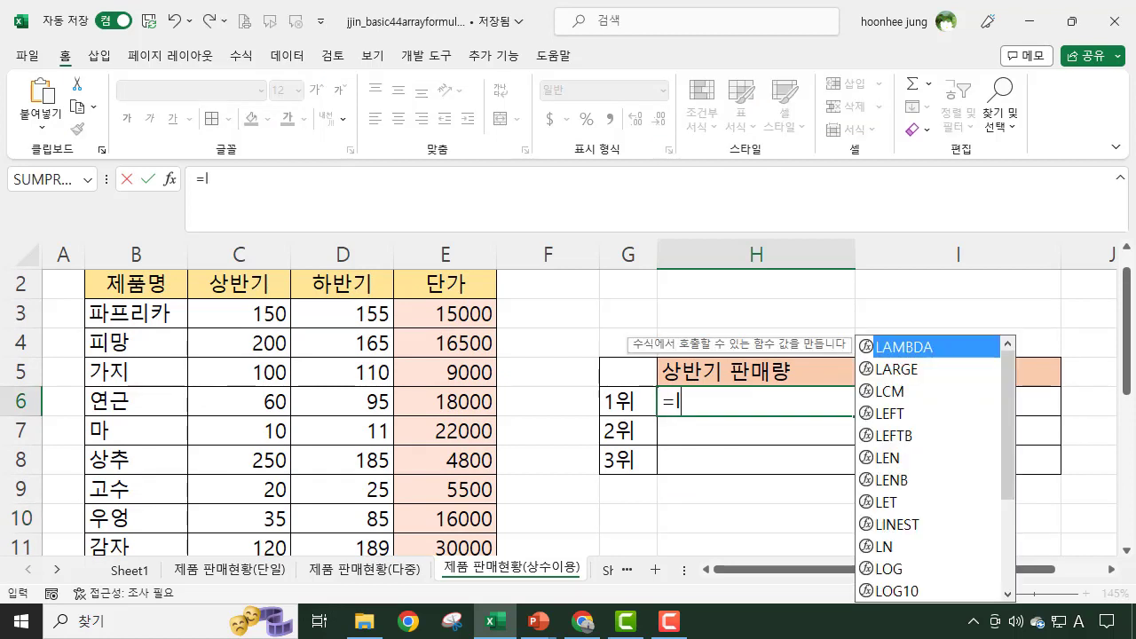
pyautogui.write('arge')
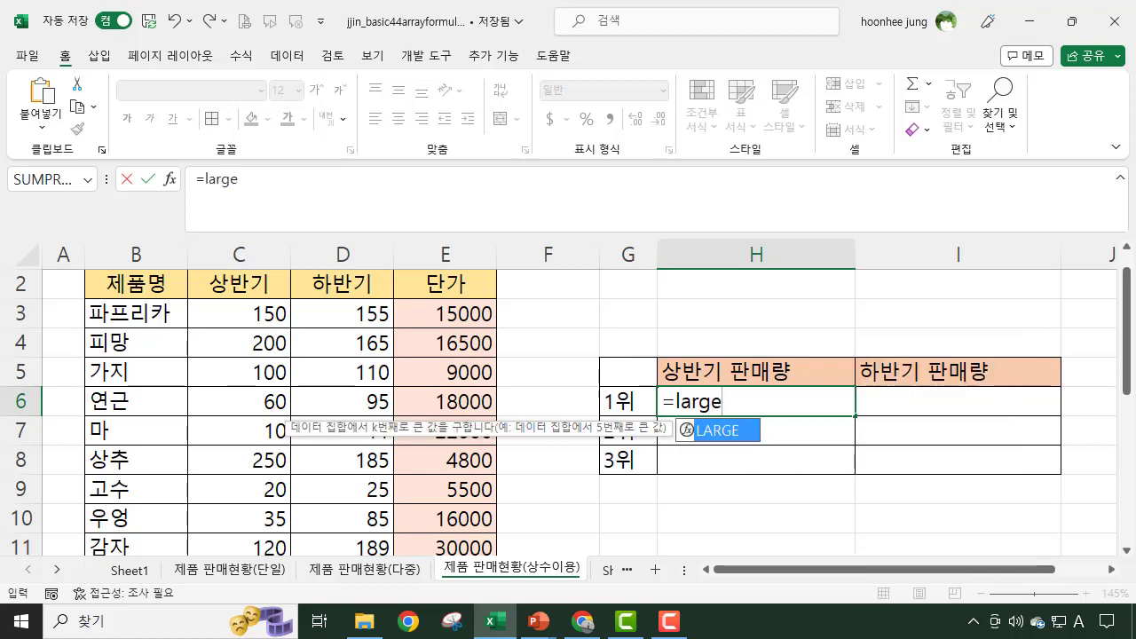
pyautogui.write('(')
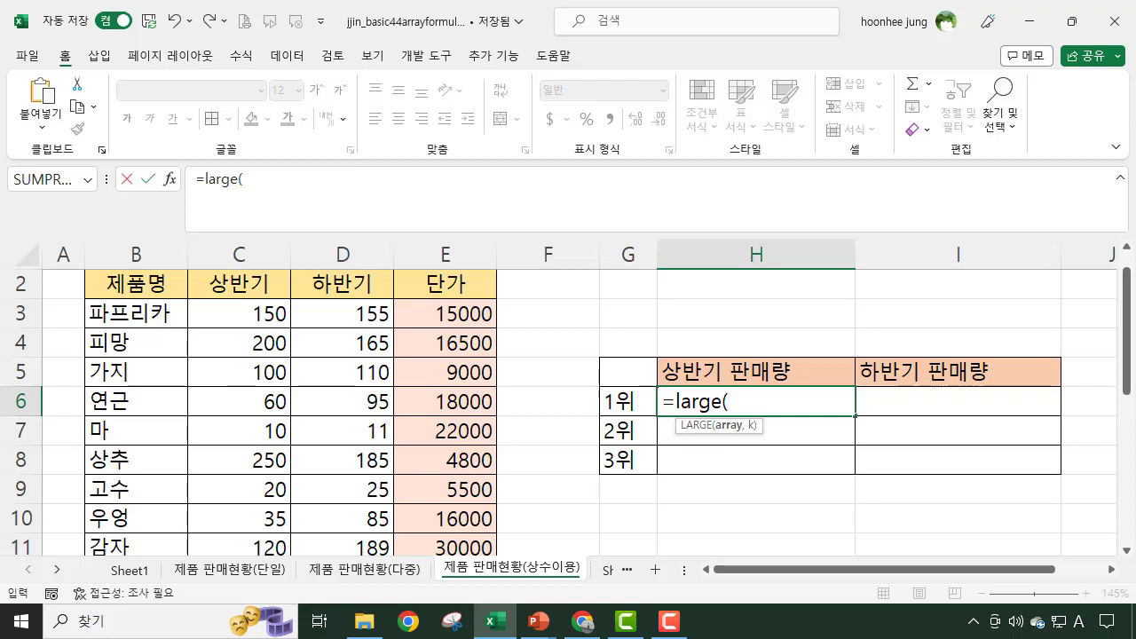
pyautogui.click(258, 306)
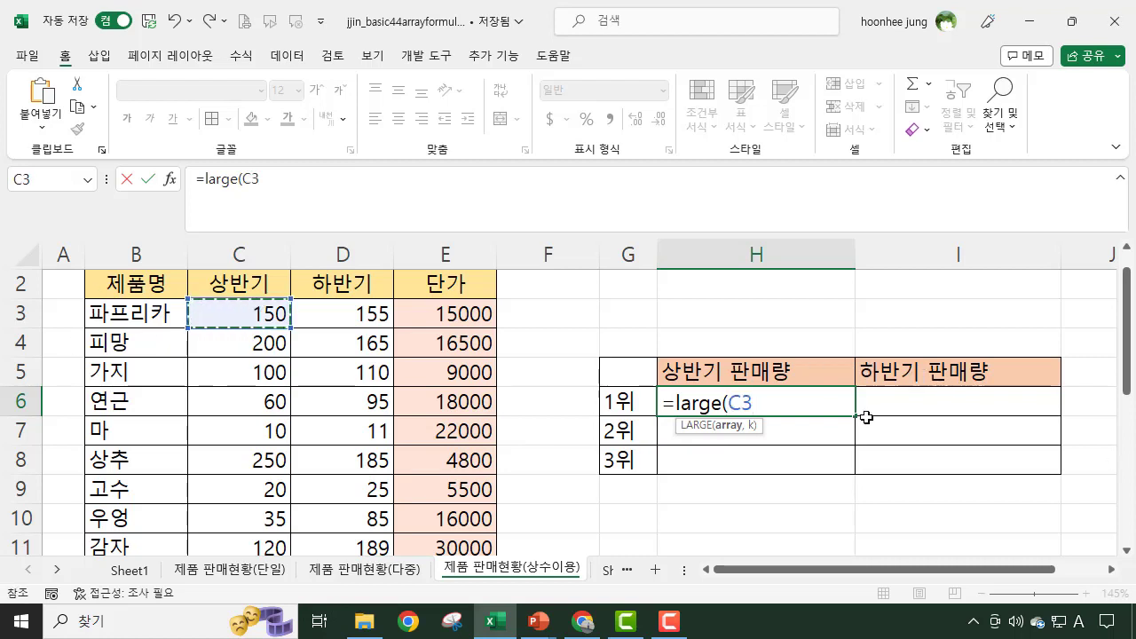
pyautogui.hotkey('ctrl', 'shift', 'Down')
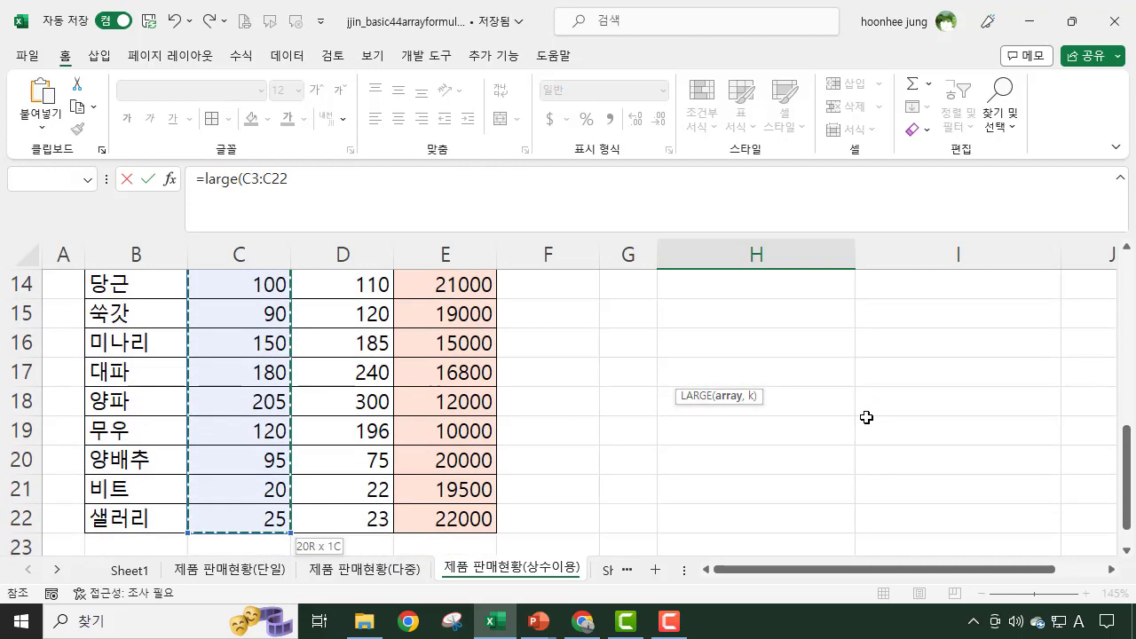
pyautogui.scroll(4, 233, 452)
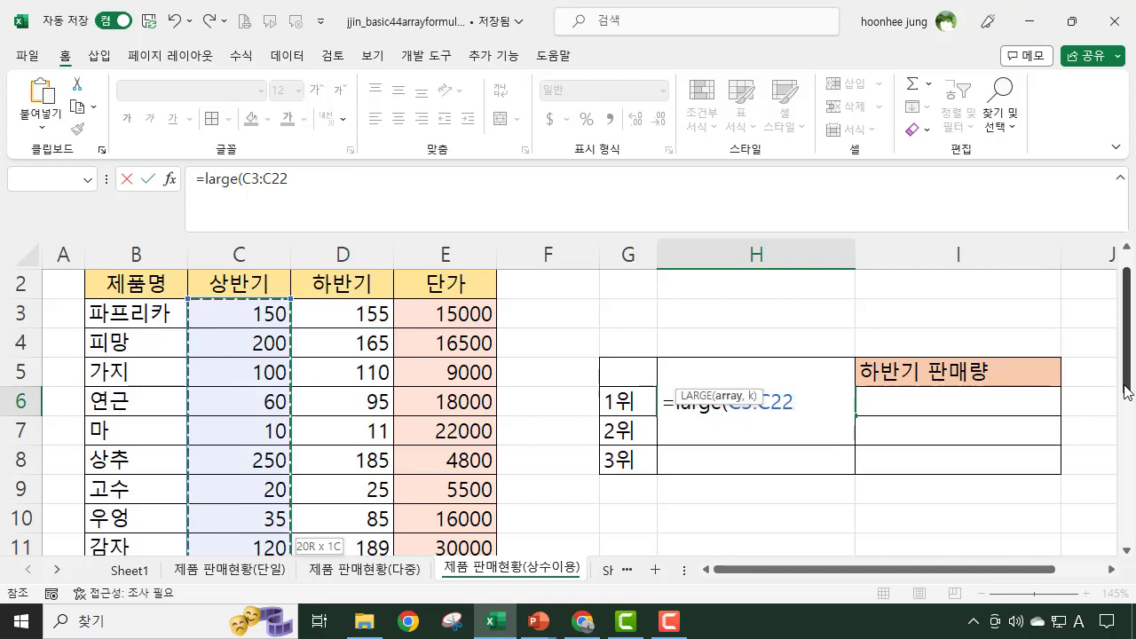
pyautogui.write(',{1')
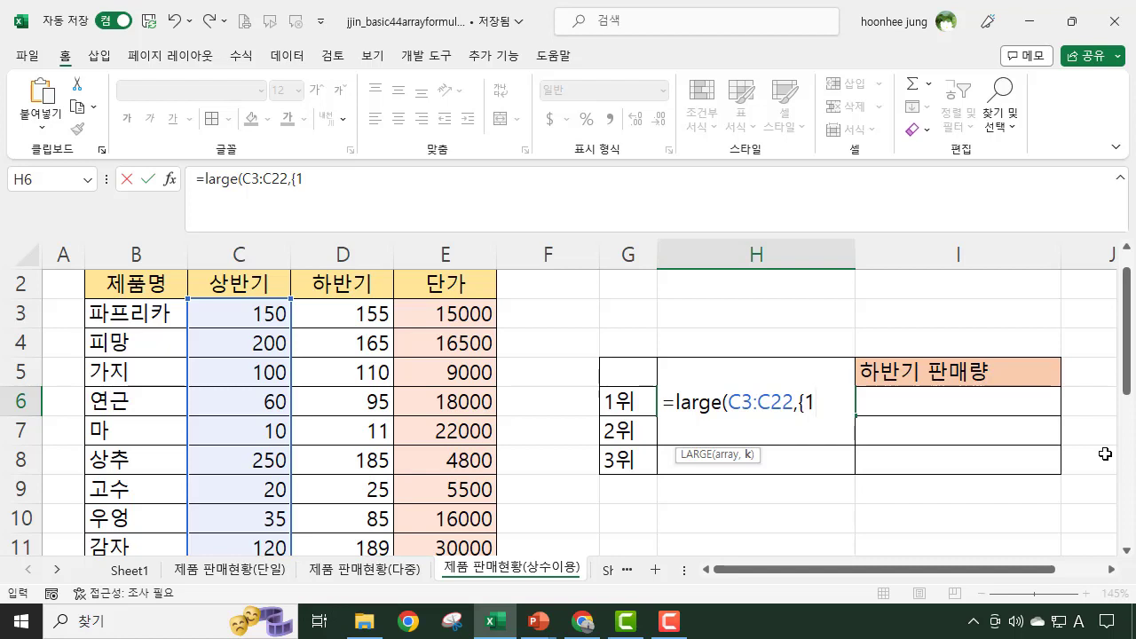
pyautogui.write(',2,3}')
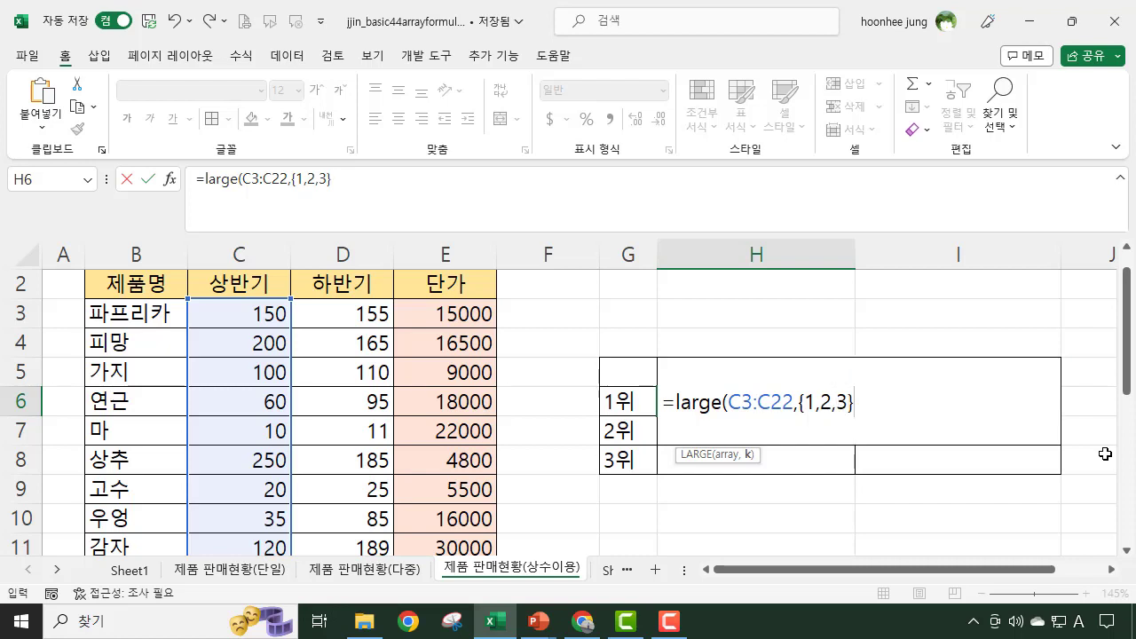
pyautogui.write(')')
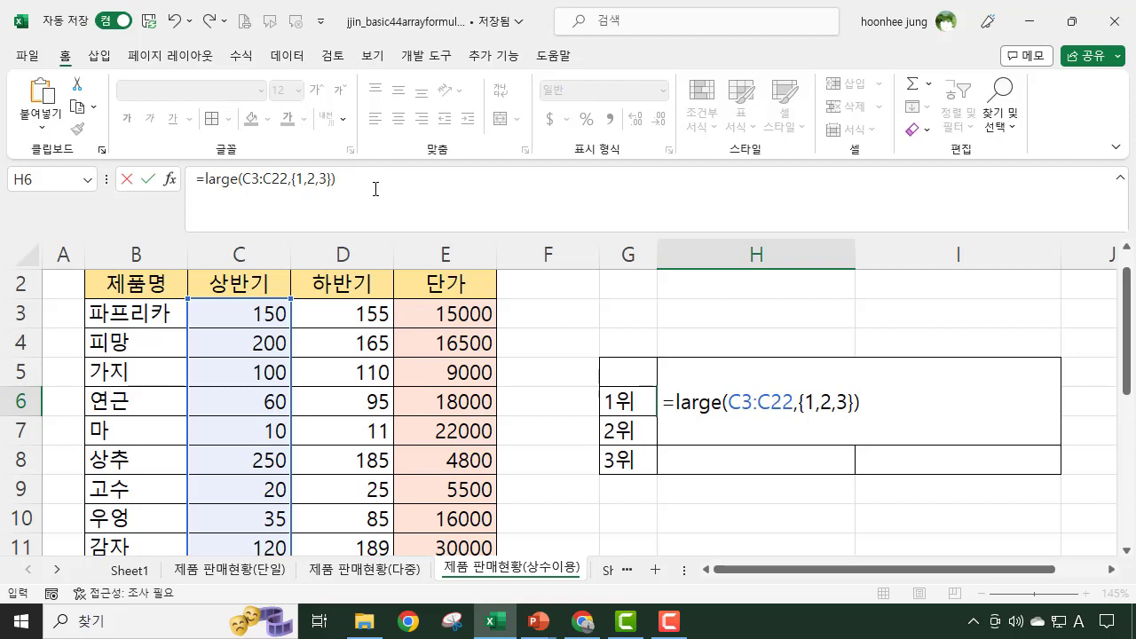
# Copy the LARGE formula text from H6, cancel the entry there, and enter =LARGE(C3:C22,{1,2,3}) in G14
pyautogui.moveTo(340, 178); pyautogui.dragTo(142, 177)
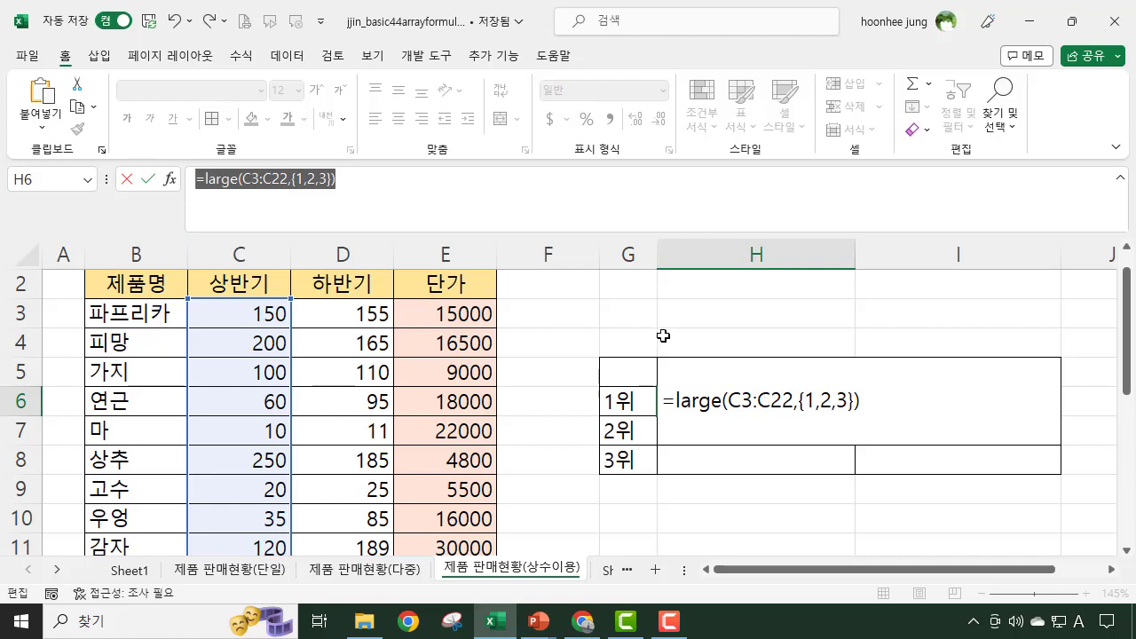
pyautogui.press('Escape')
pyautogui.click(743, 319)
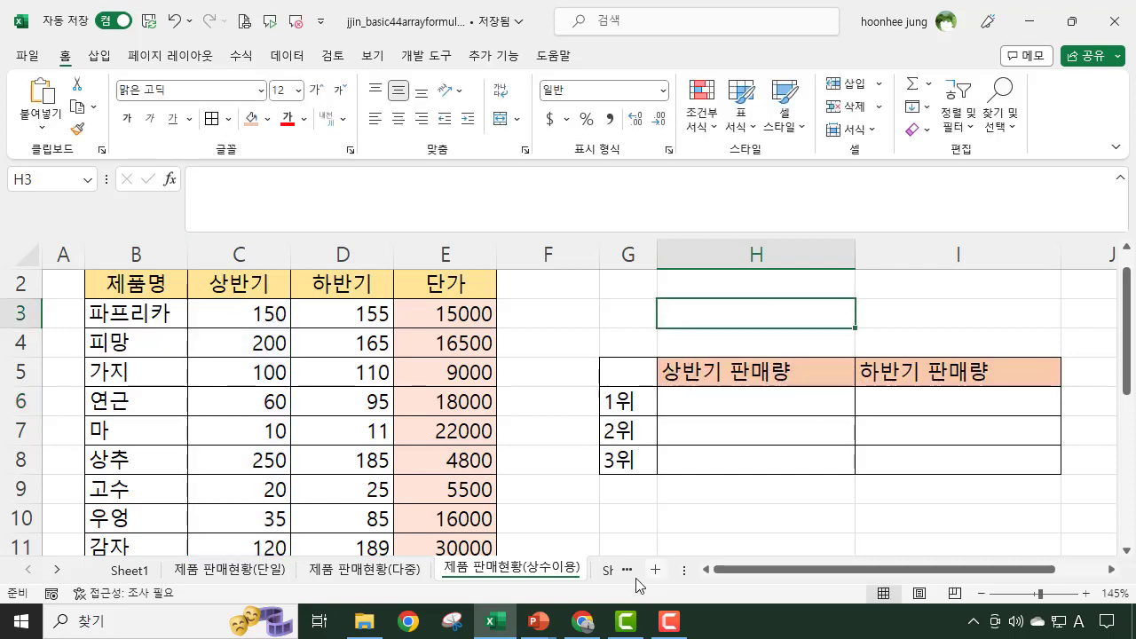
pyautogui.scroll(-1, 712, 517)
pyautogui.scroll(-2, 711, 518)
pyautogui.click(639, 458)
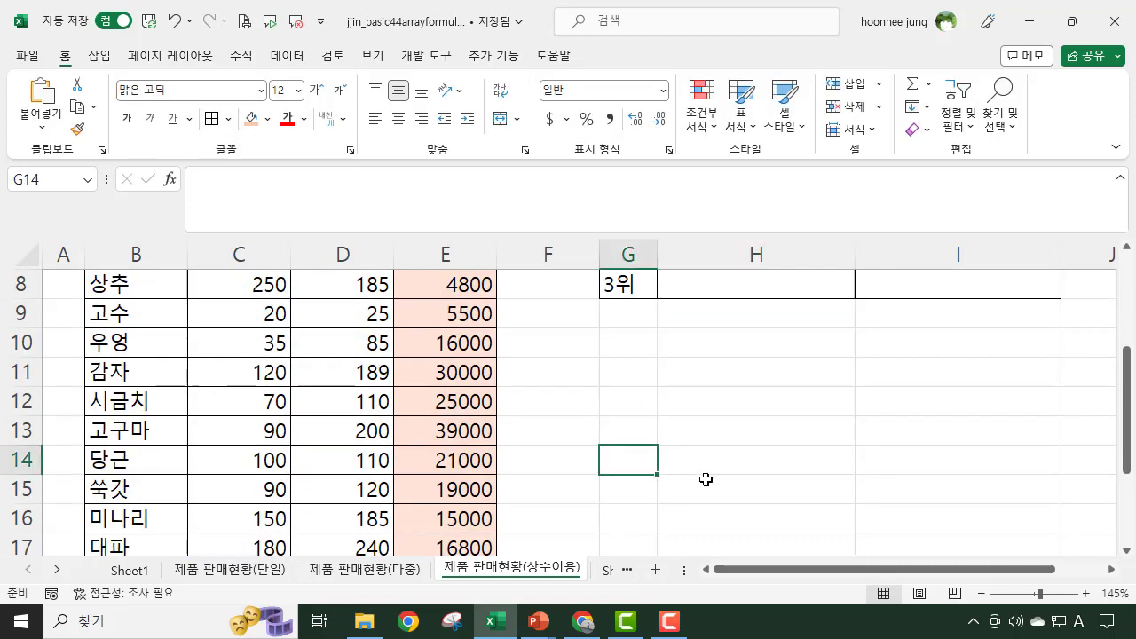
pyautogui.write('=LARGE(C3:C22,{1,2,3})')
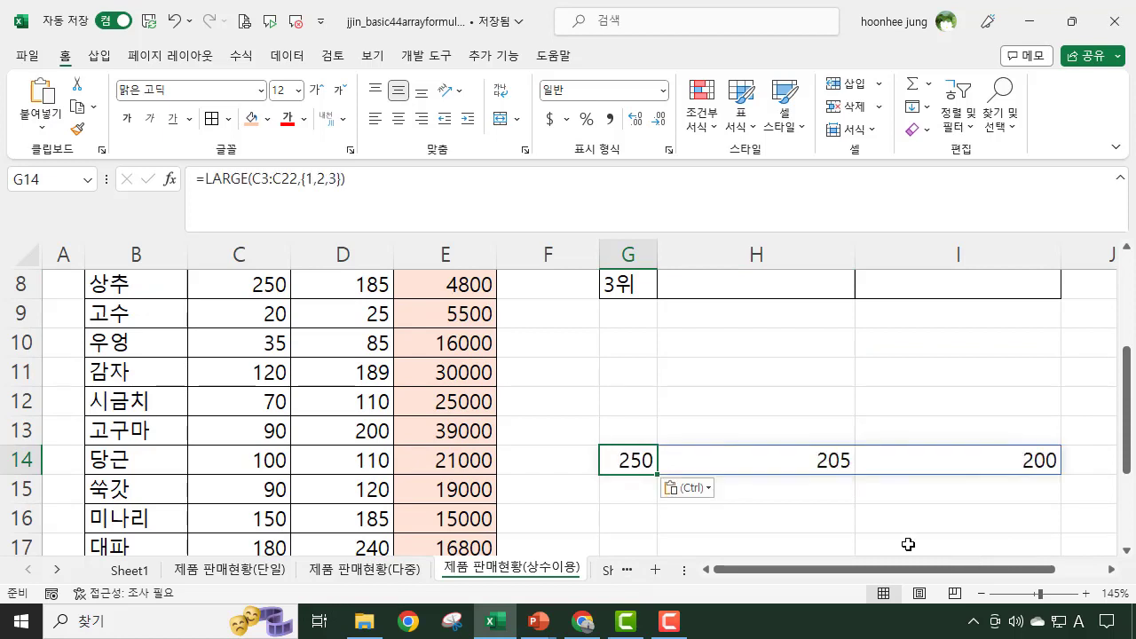
# Examine cells G14, H14 and I14 to see how the {1,2,3} array constant spreads the formula across columns
pyautogui.click(758, 462)
pyautogui.click(1006, 464)
pyautogui.click(638, 461)
pyautogui.click(315, 183)
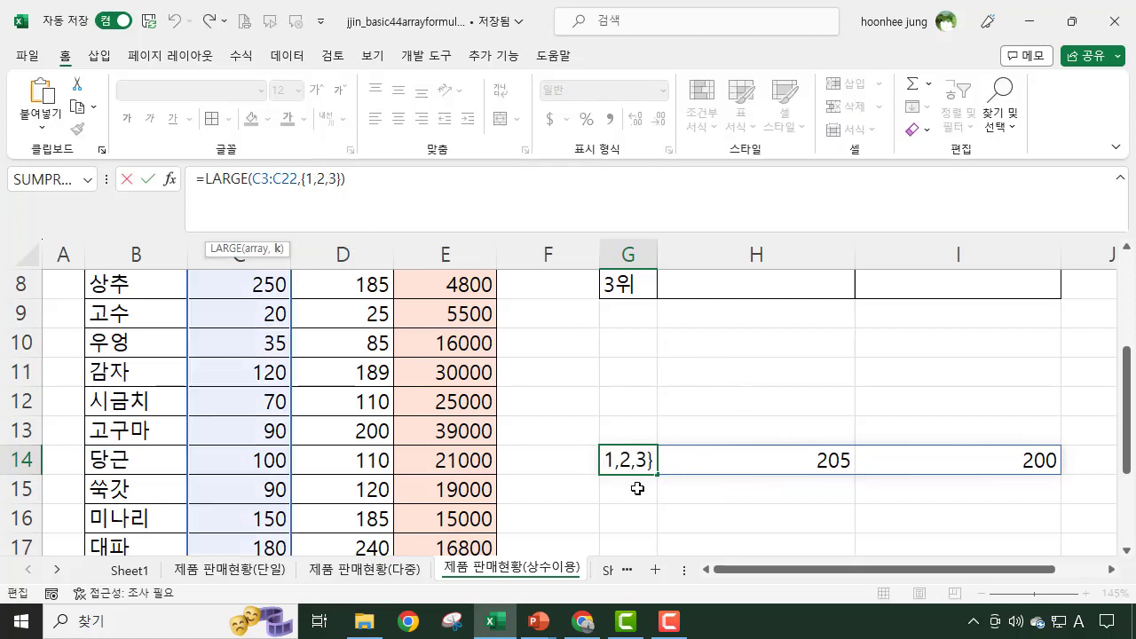
pyautogui.click(730, 414)
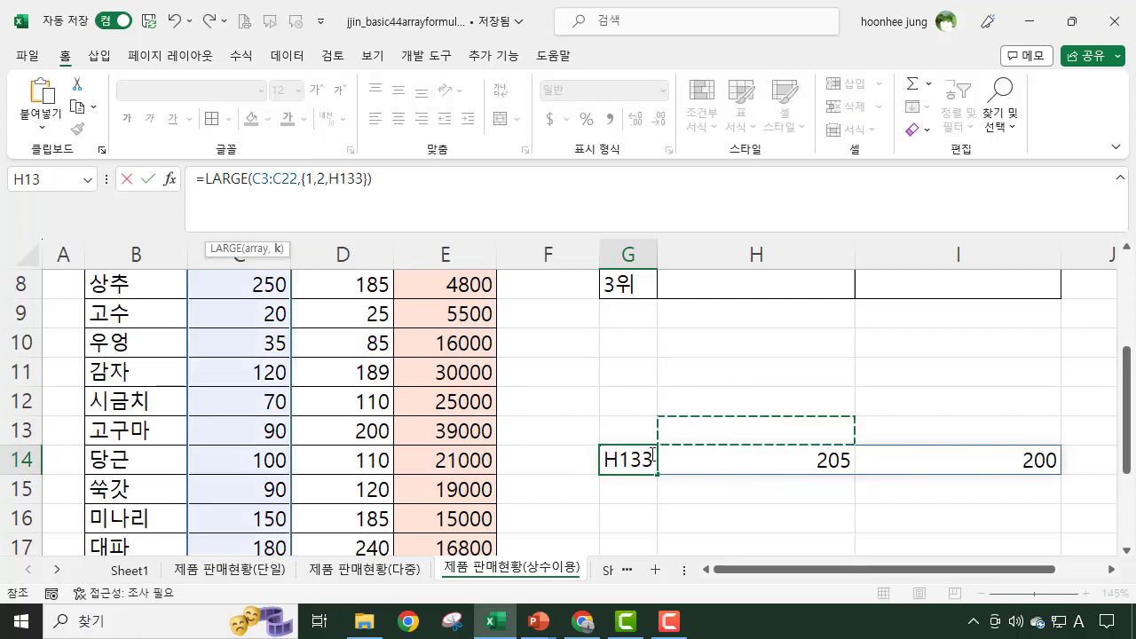
pyautogui.press('Escape')
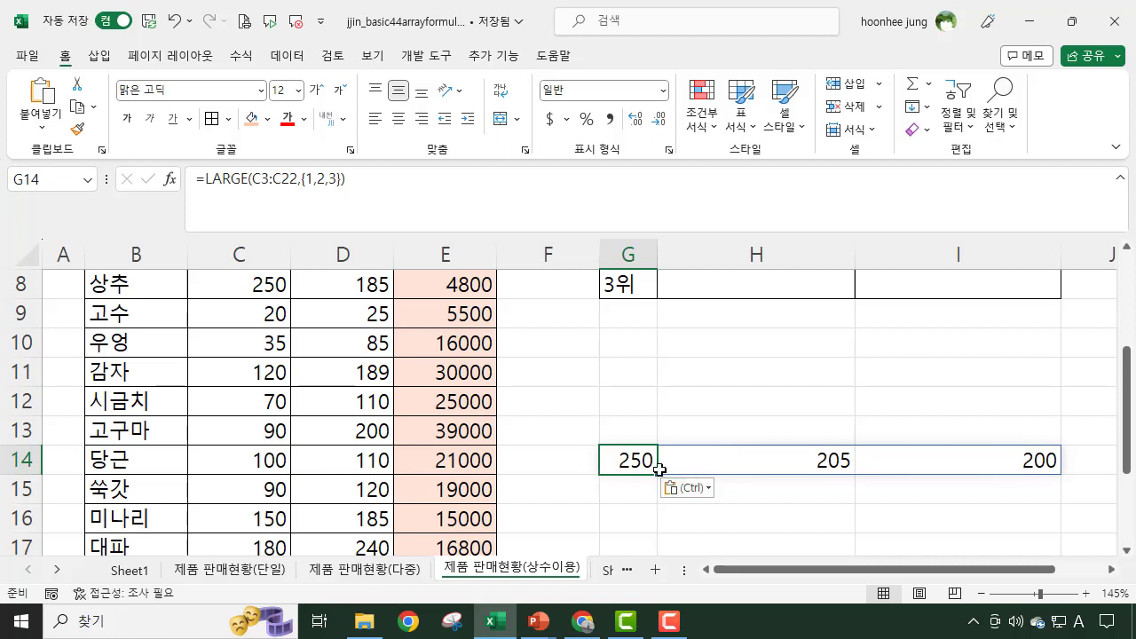
pyautogui.click(768, 457)
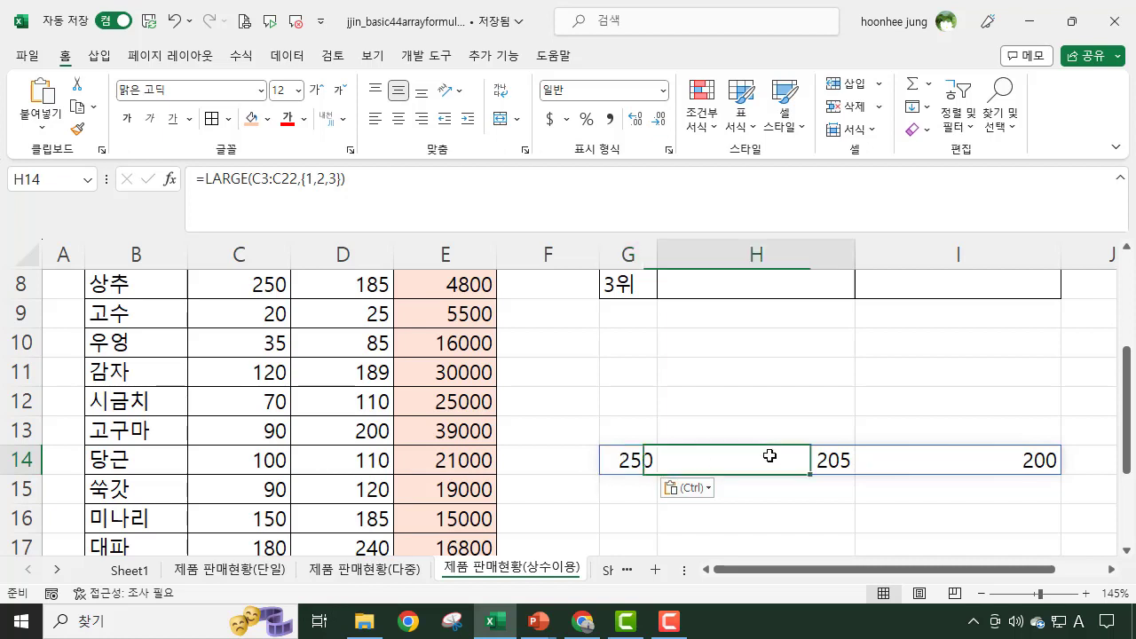
pyautogui.click(958, 456)
pyautogui.click(609, 462)
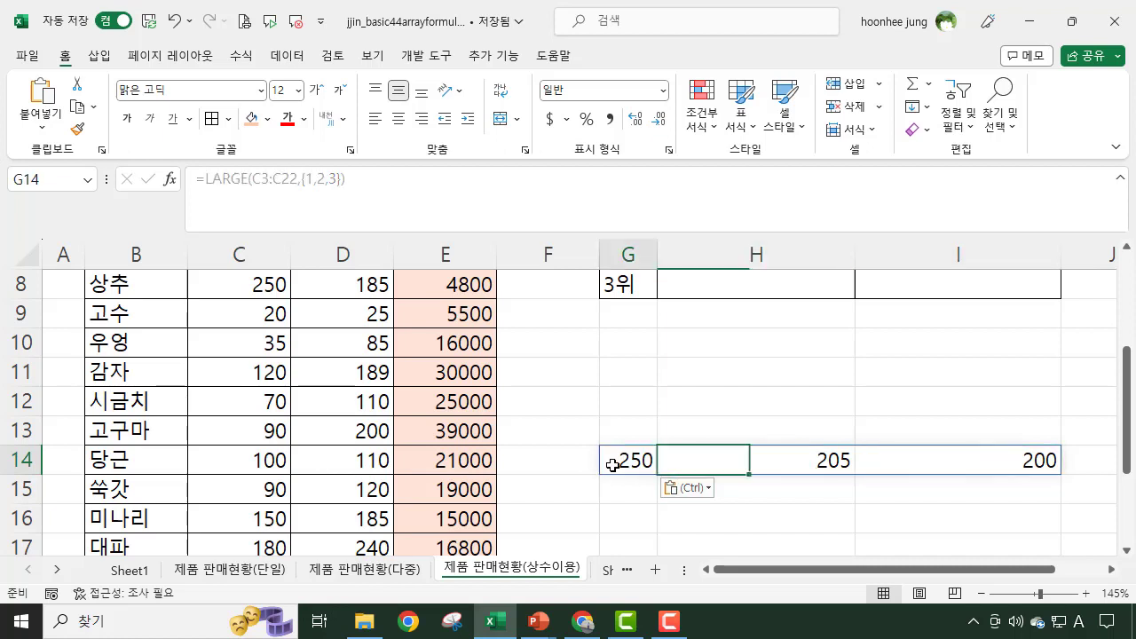
pyautogui.click(763, 458)
pyautogui.click(938, 458)
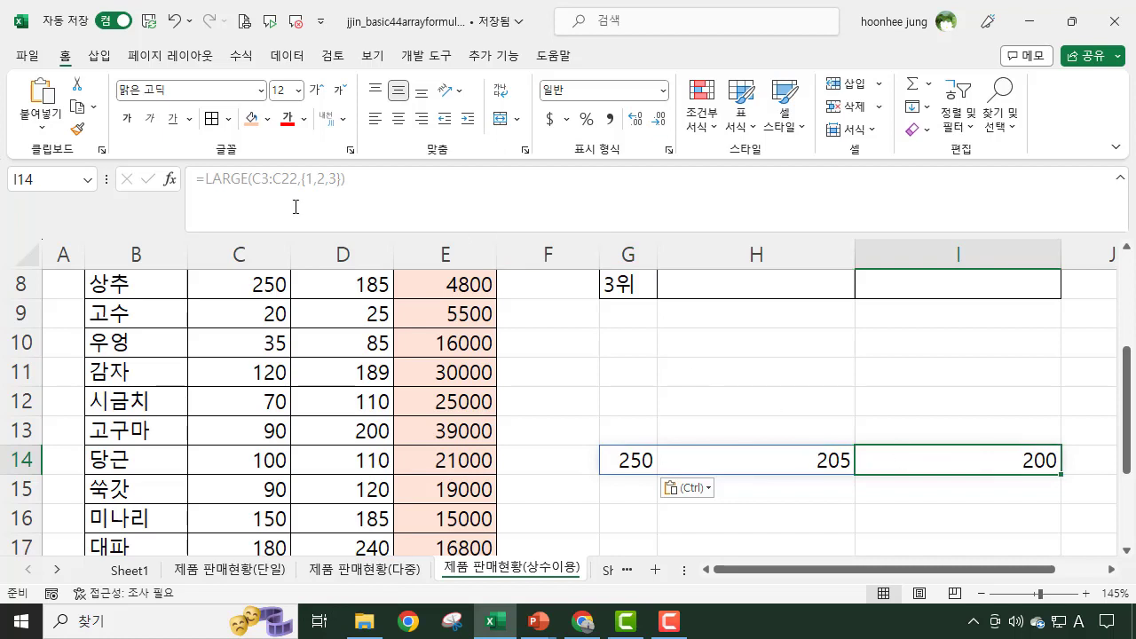
pyautogui.click(664, 380)
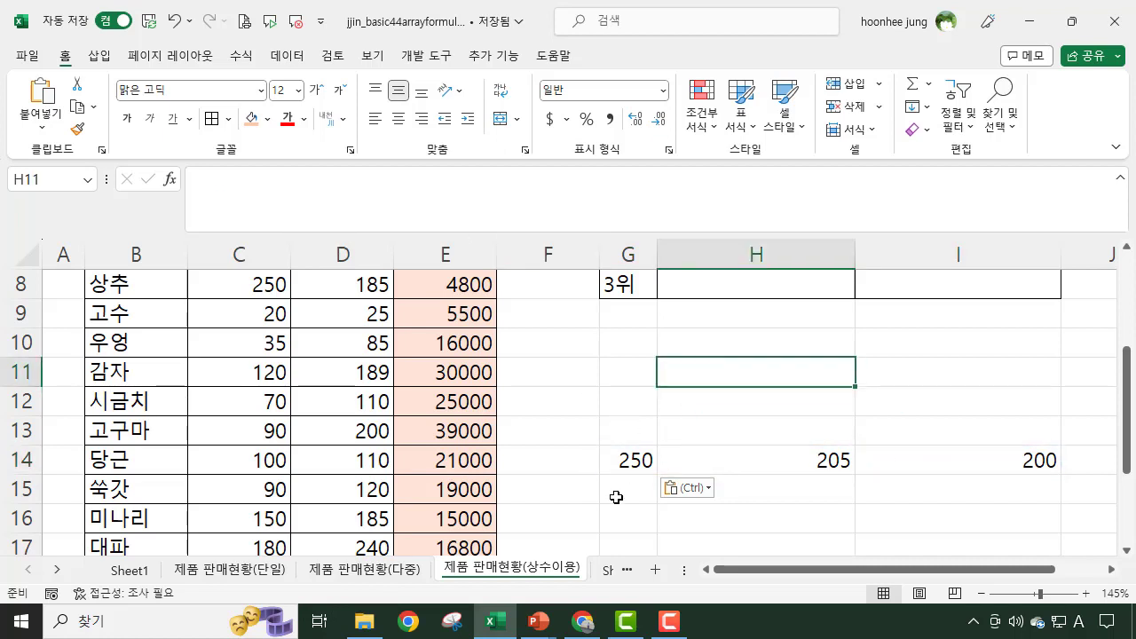
# Replace the commas in G14's array constant with semicolons, making the formula =LARGE(C3:C22,{1;2;3})
pyautogui.click(638, 456)
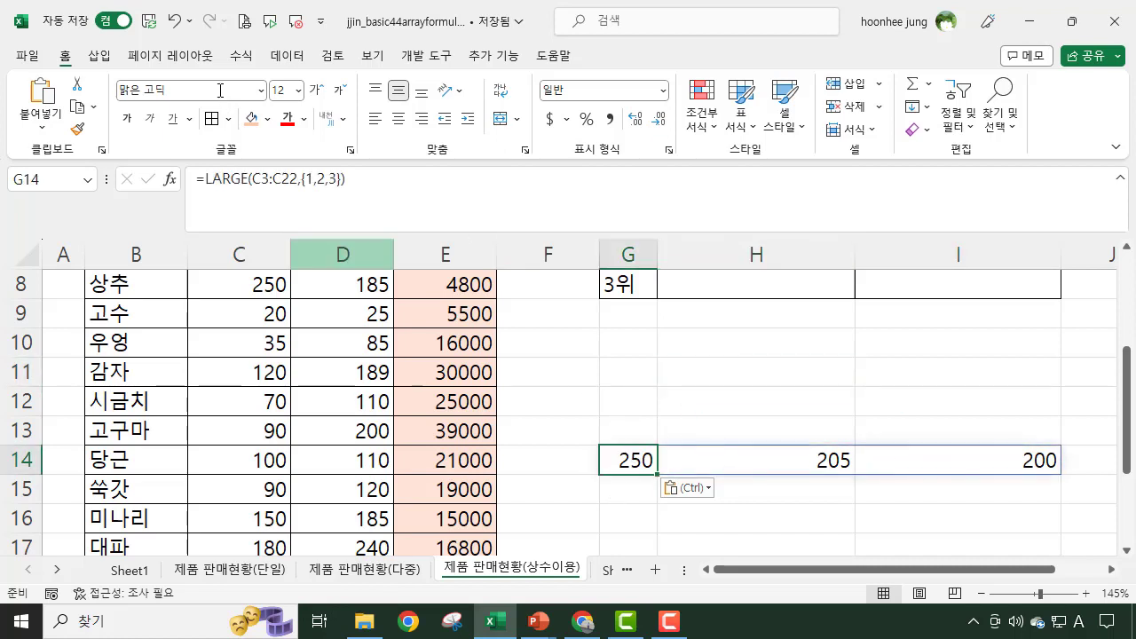
pyautogui.click(322, 181)
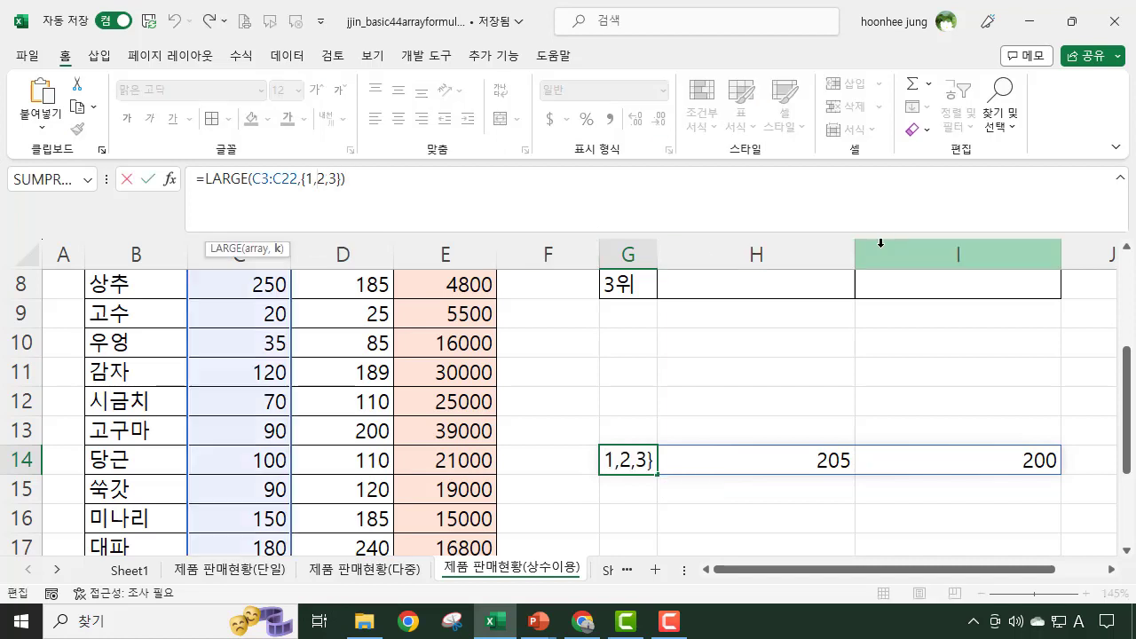
pyautogui.press('BackSpace')
pyautogui.write(';')
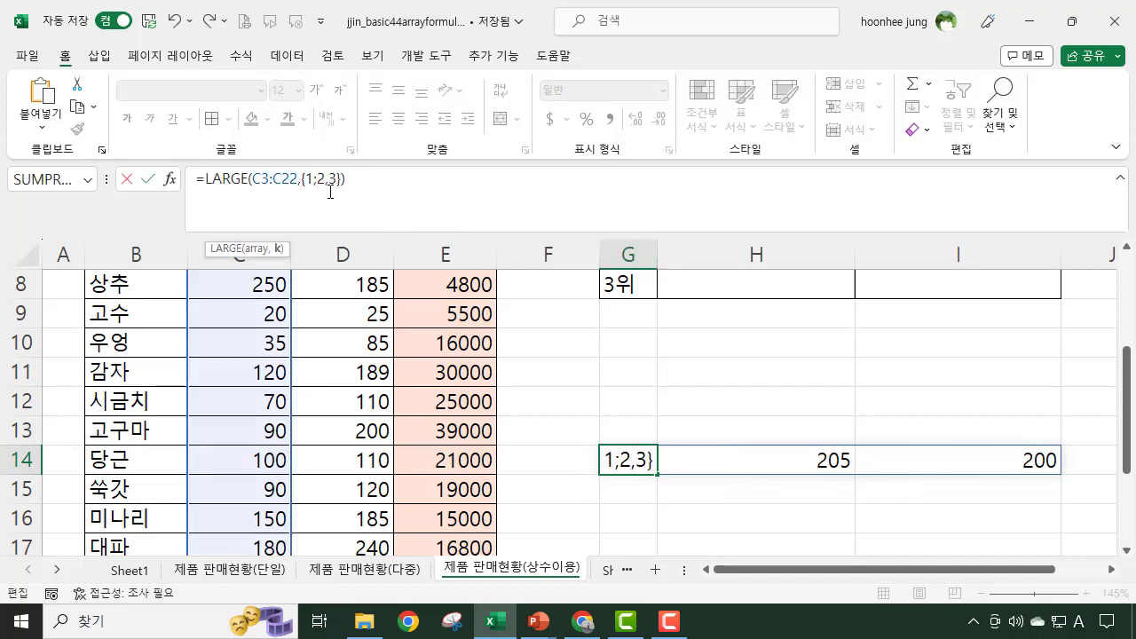
pyautogui.press('Right')
pyautogui.press('Right')
pyautogui.press('BackSpace')
pyautogui.write(';')
pyautogui.press('Return')
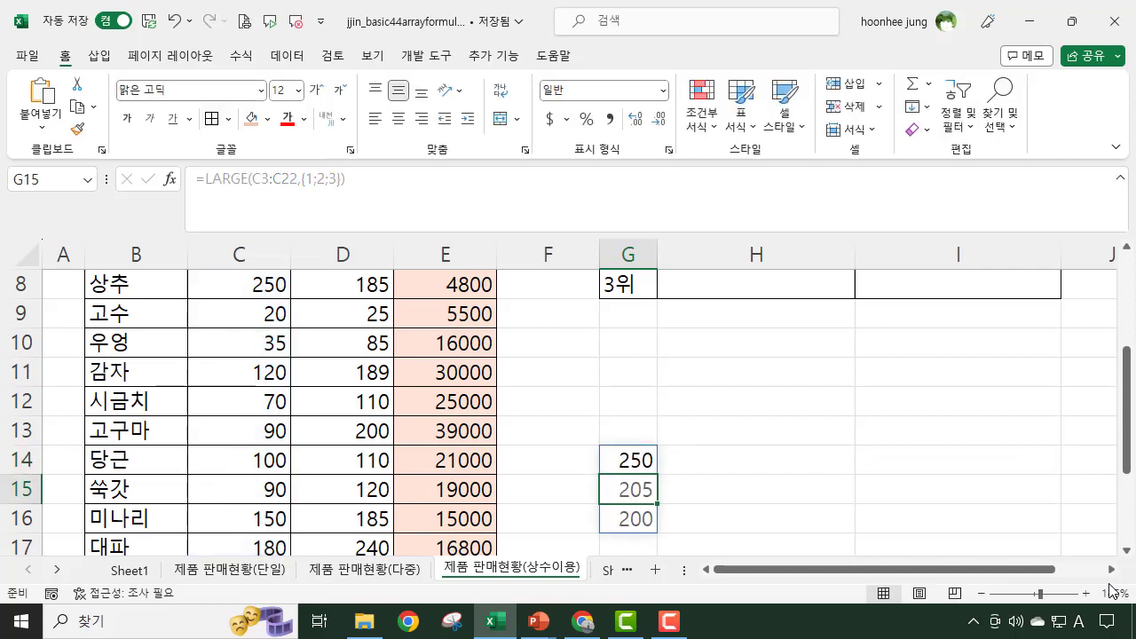
# Examine the vertical results in G14:G16 and the corresponding 1위 to 3위 cells H6:H8 under 상반기 판매량
pyautogui.click(639, 525)
pyautogui.moveTo(630, 460); pyautogui.dragTo(632, 519)
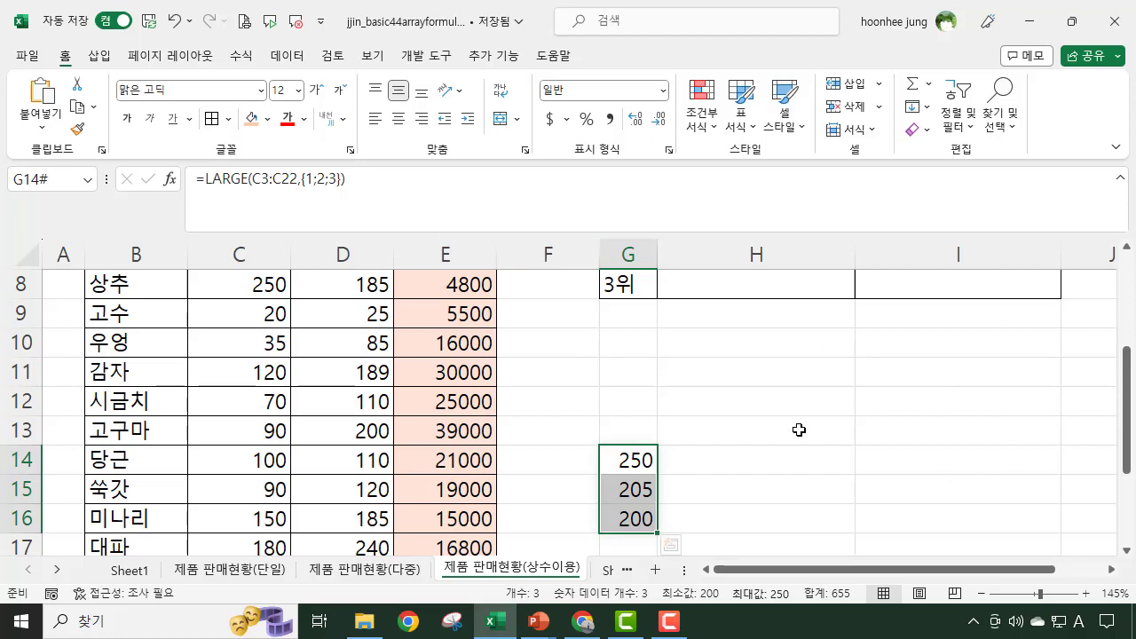
pyautogui.scroll(2, 753, 399)
pyautogui.click(753, 398)
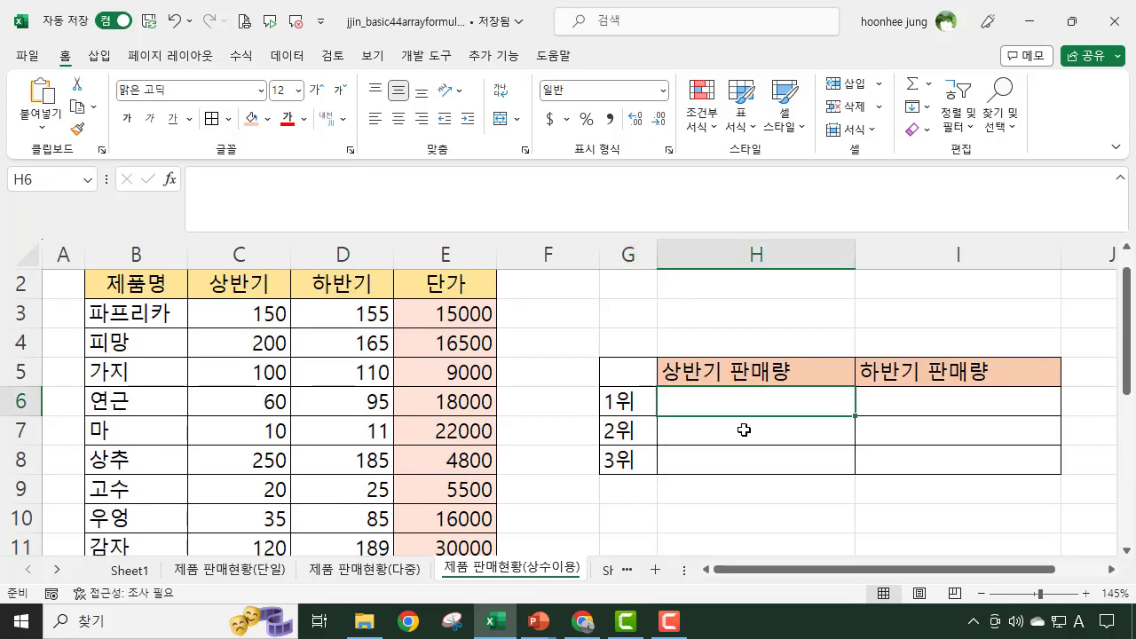
pyautogui.click(743, 429)
pyautogui.click(740, 456)
pyautogui.click(746, 398)
pyautogui.moveTo(745, 397); pyautogui.dragTo(690, 445)
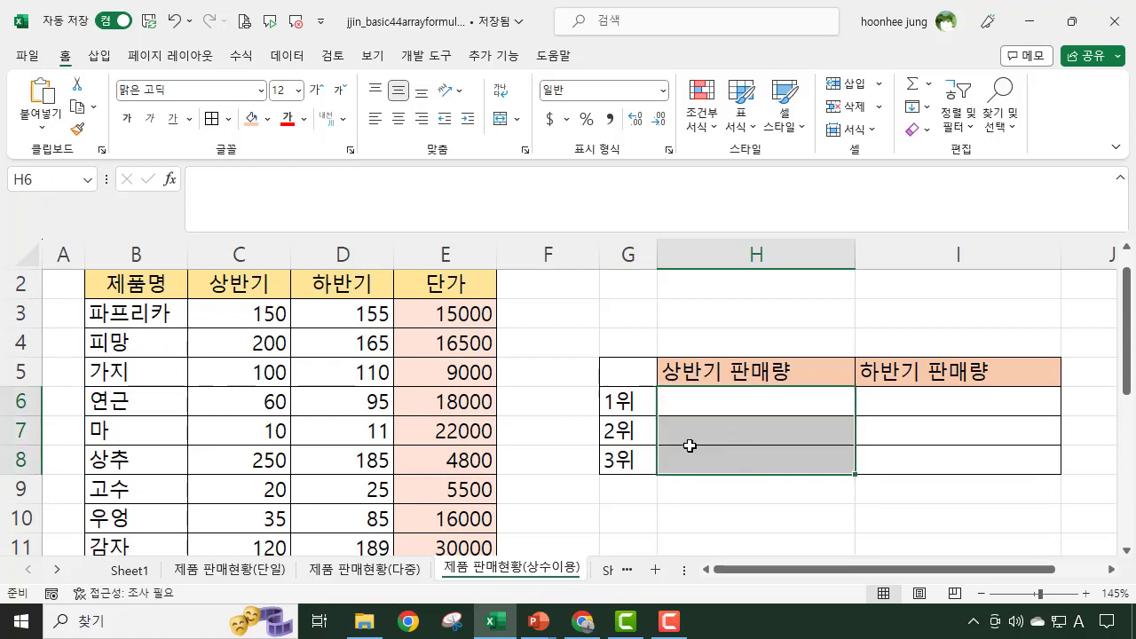
pyautogui.click(737, 402)
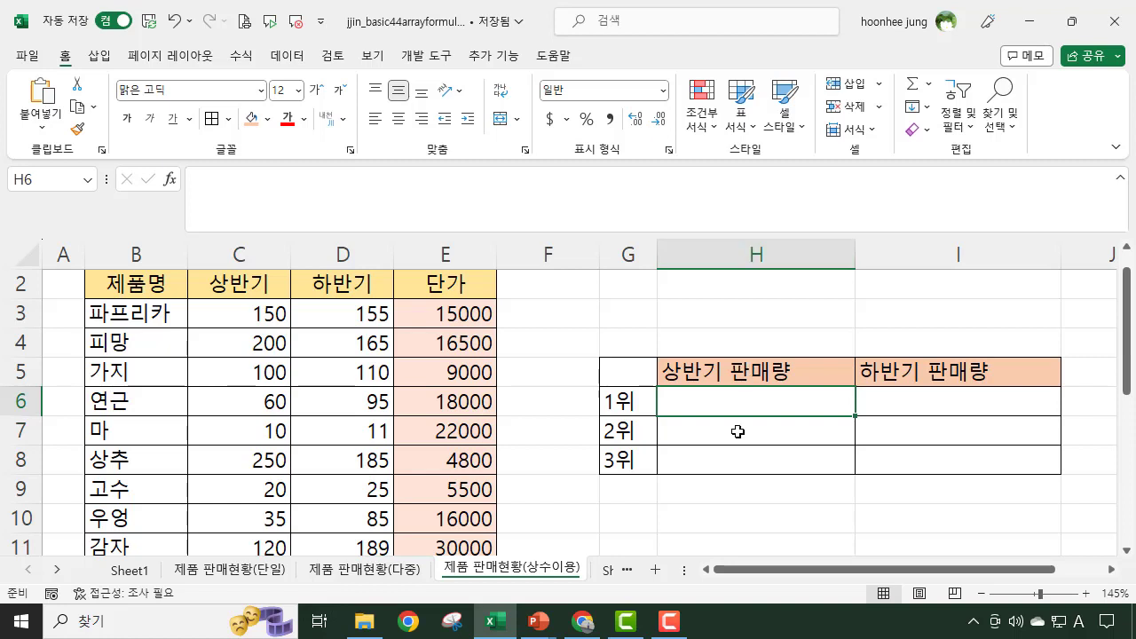
pyautogui.moveTo(752, 398); pyautogui.dragTo(751, 453)
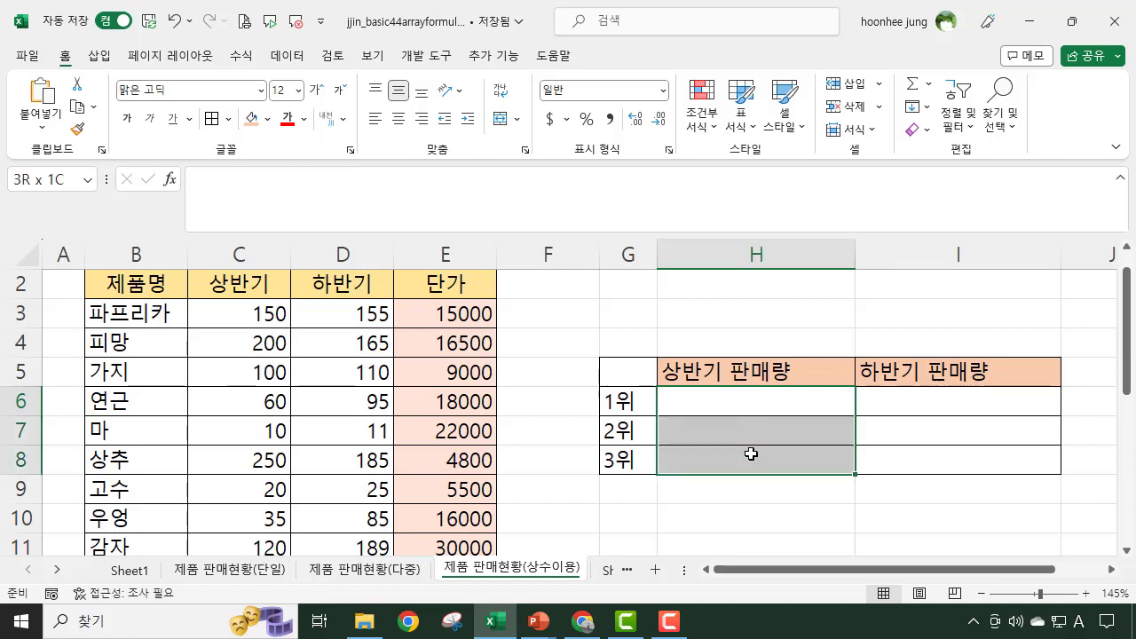
# Enter =LARGE(C3:C22,{1;2;3}) in H6 as a legacy array formula for the 상반기 판매량 ranking
pyautogui.click(725, 399)
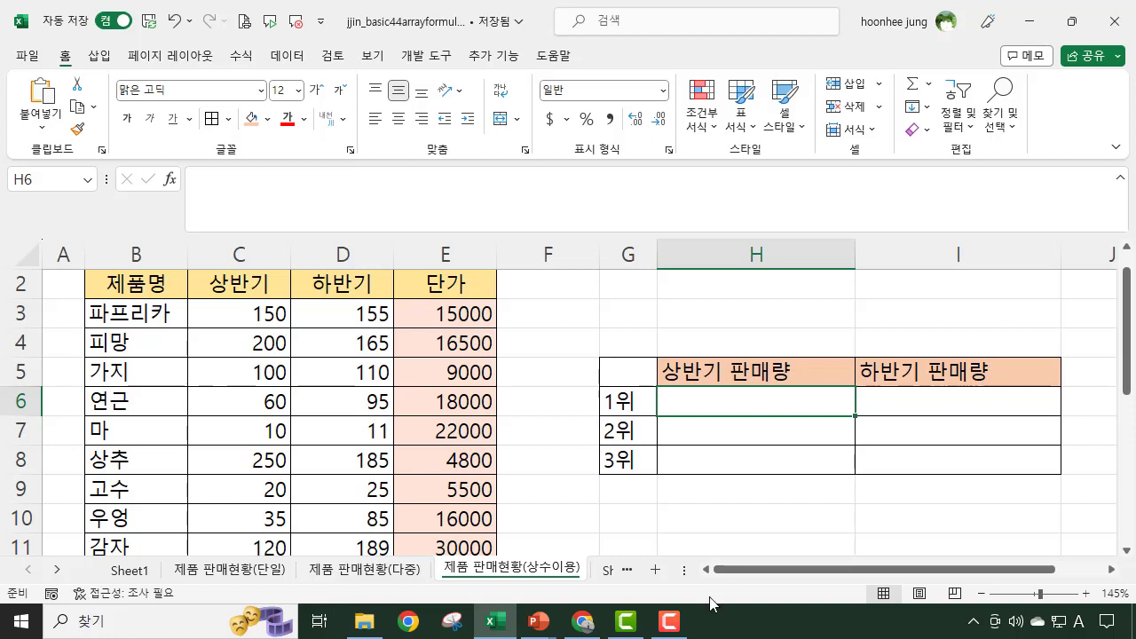
pyautogui.doubleClick(729, 413)
pyautogui.write('=l')
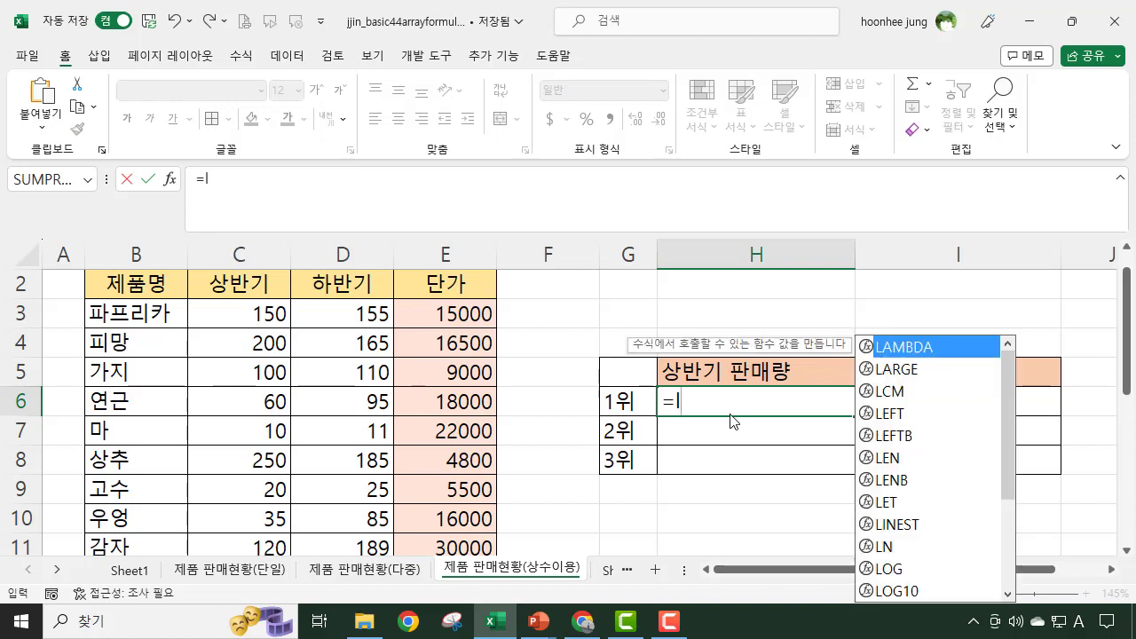
pyautogui.write('arge')
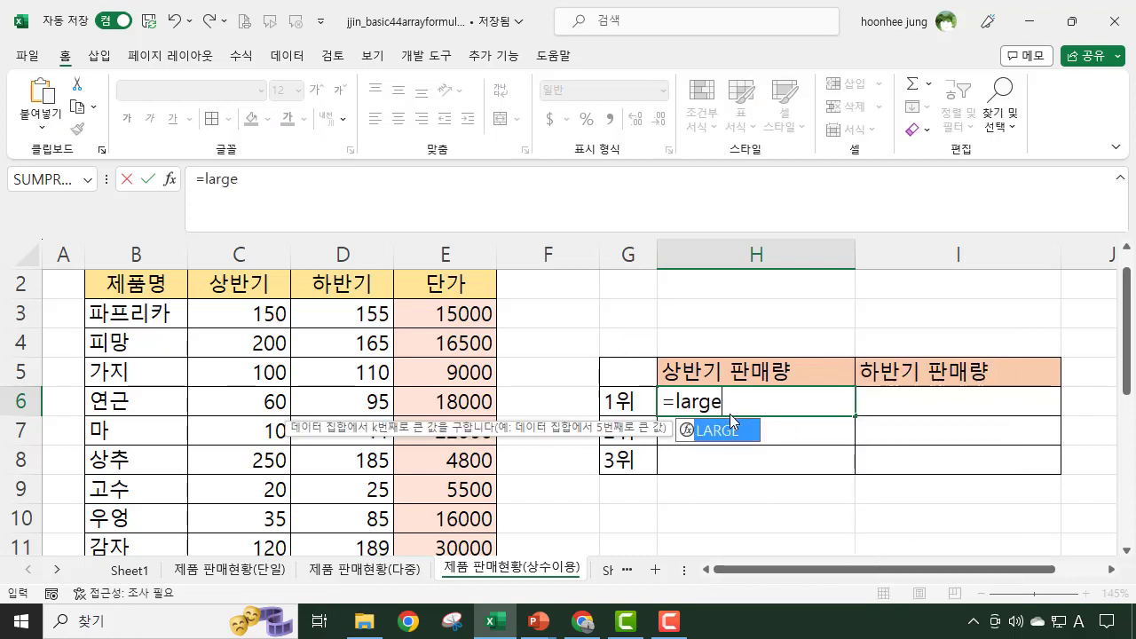
pyautogui.write('(')
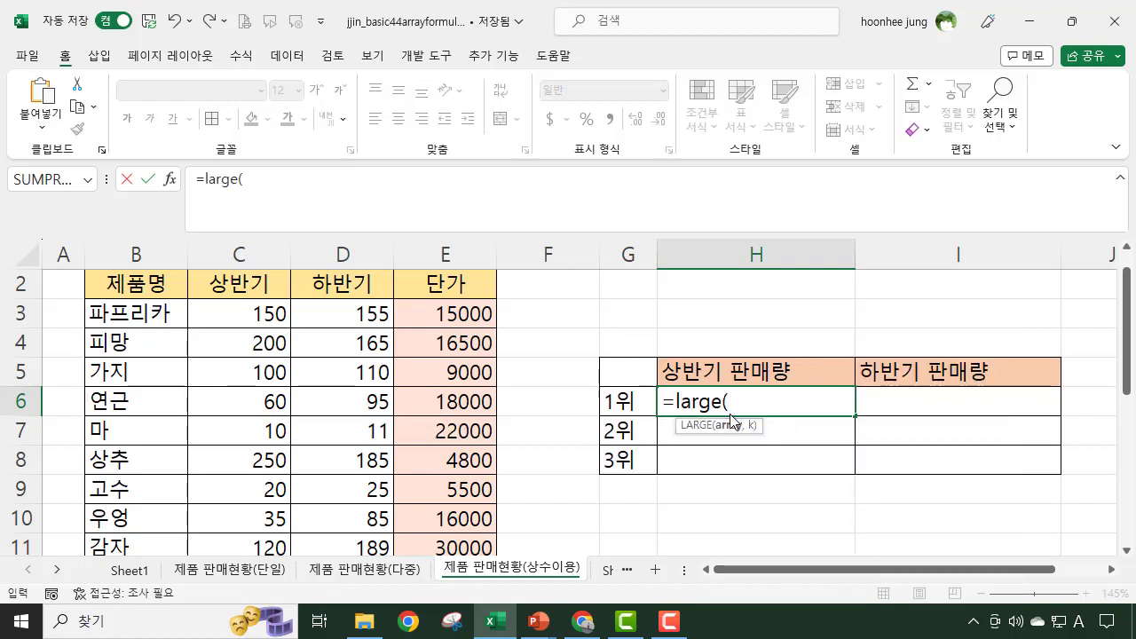
pyautogui.click(220, 314)
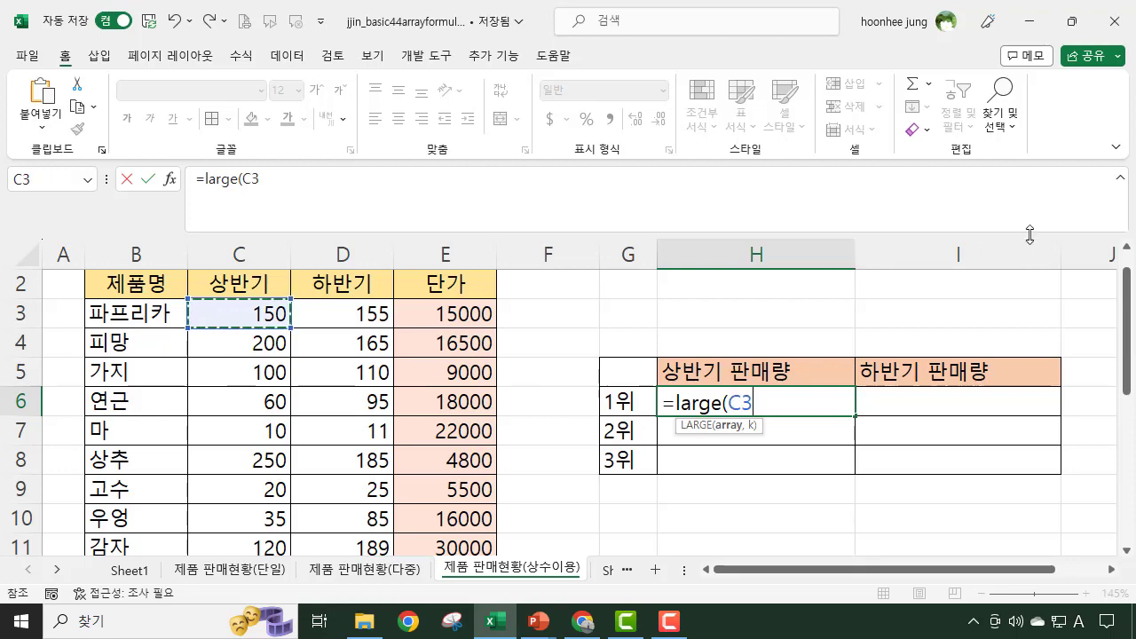
pyautogui.hotkey('ctrl', 'shift', 'Down')
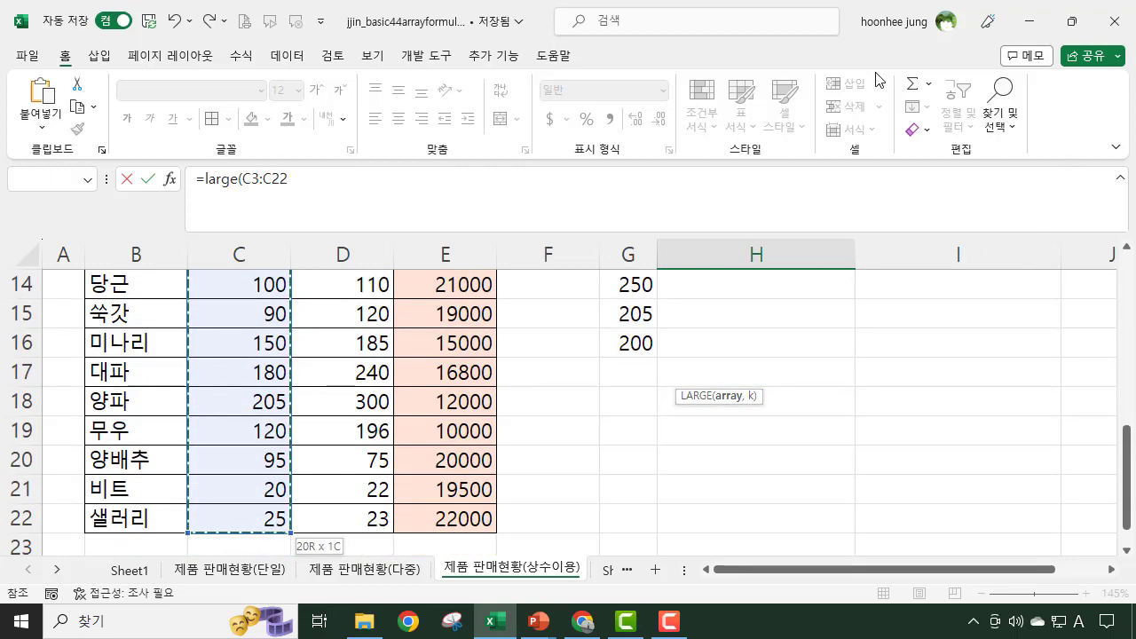
pyautogui.scroll(4, 849, 363)
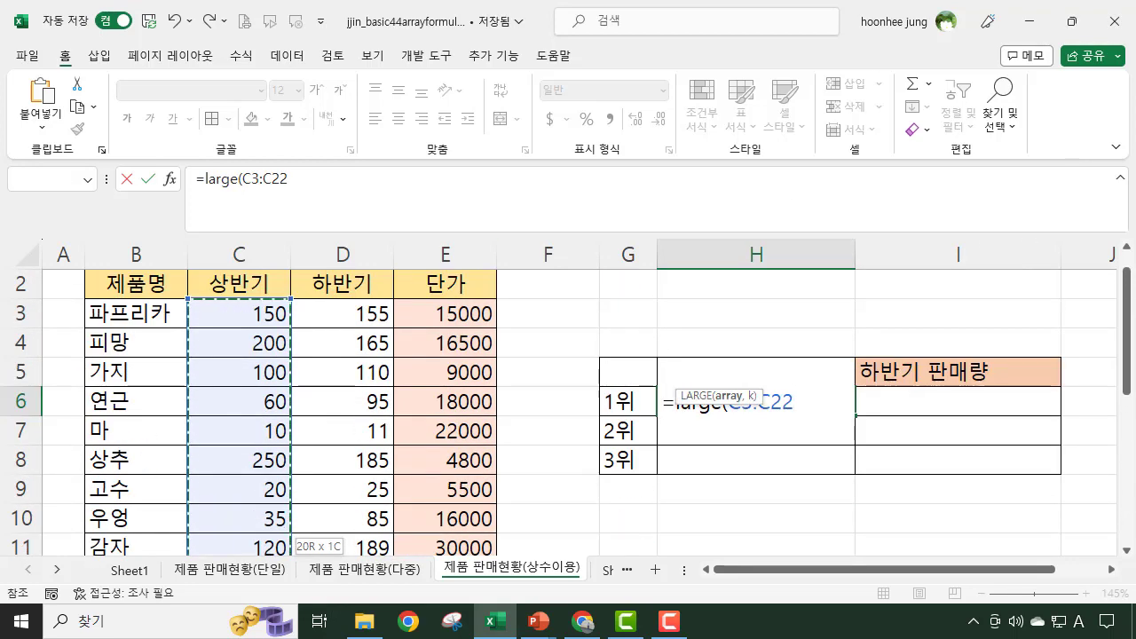
pyautogui.write(',{')
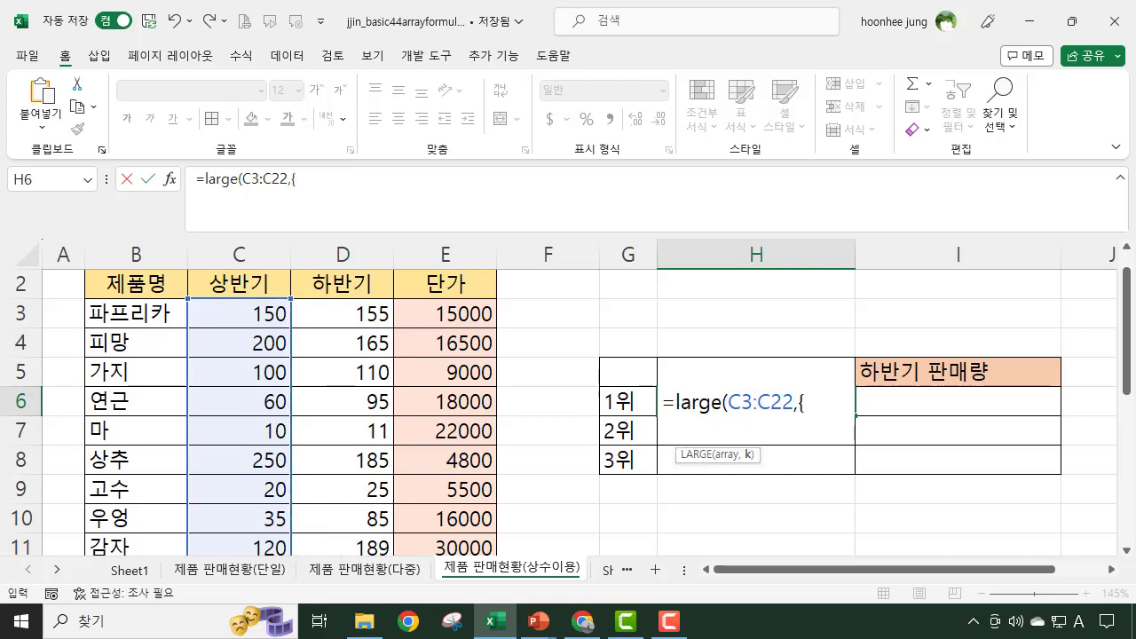
pyautogui.write('1;2;3}')
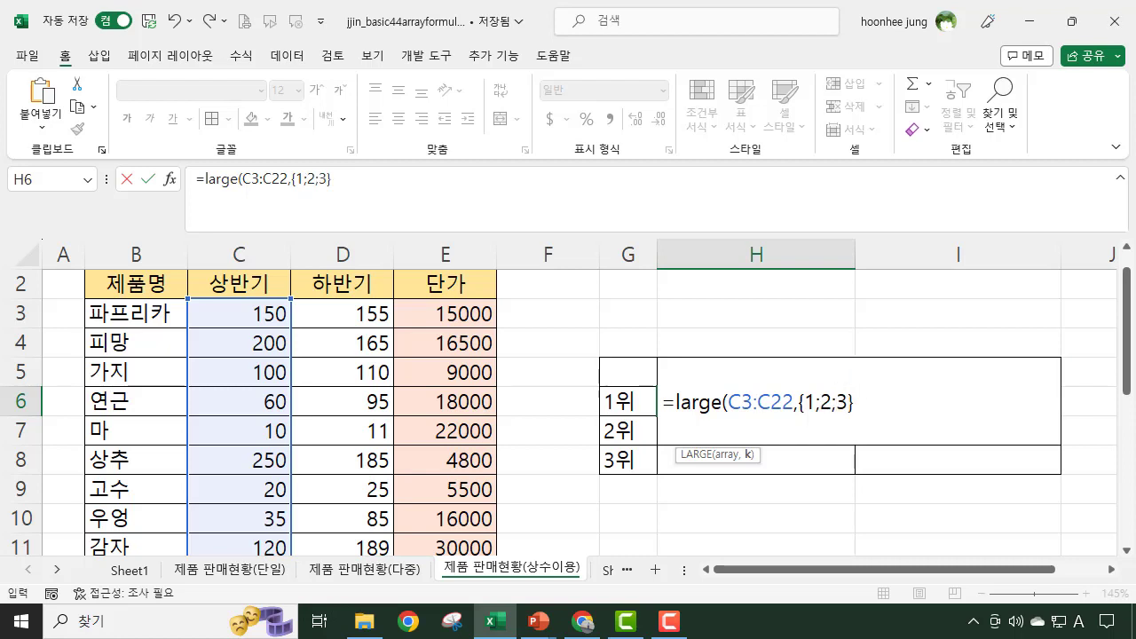
pyautogui.write(')')
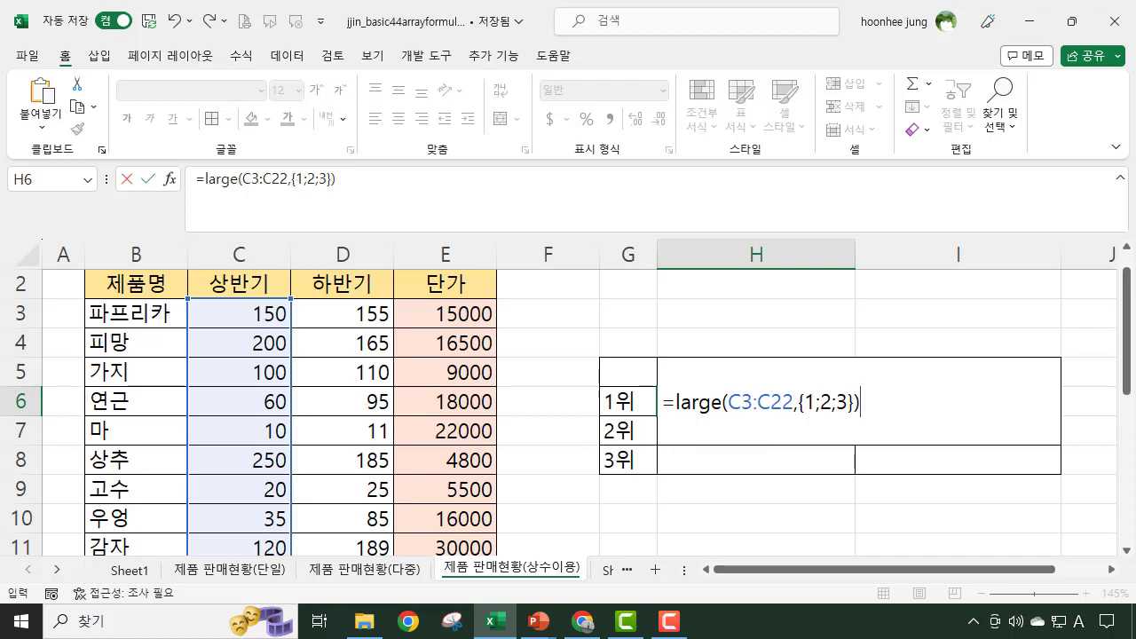
pyautogui.hotkey('ctrl', 'shift', 'Return')
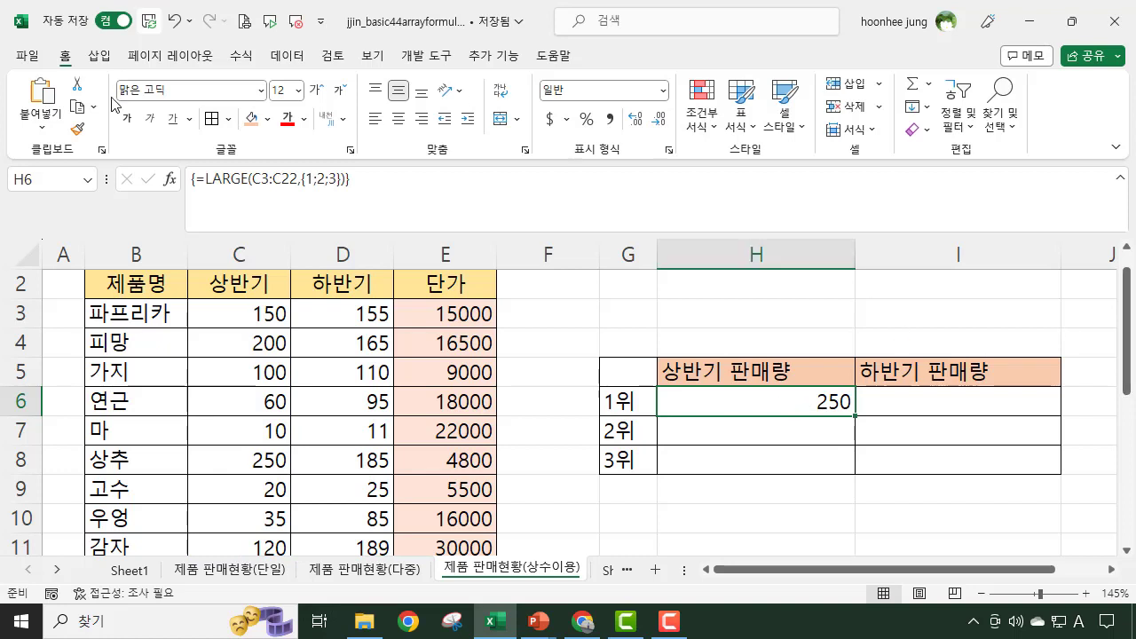
# Re-enter H6's LARGE formula as a regular dynamic formula and check the ranking cells H6, H7 and H8
pyautogui.click(352, 174)
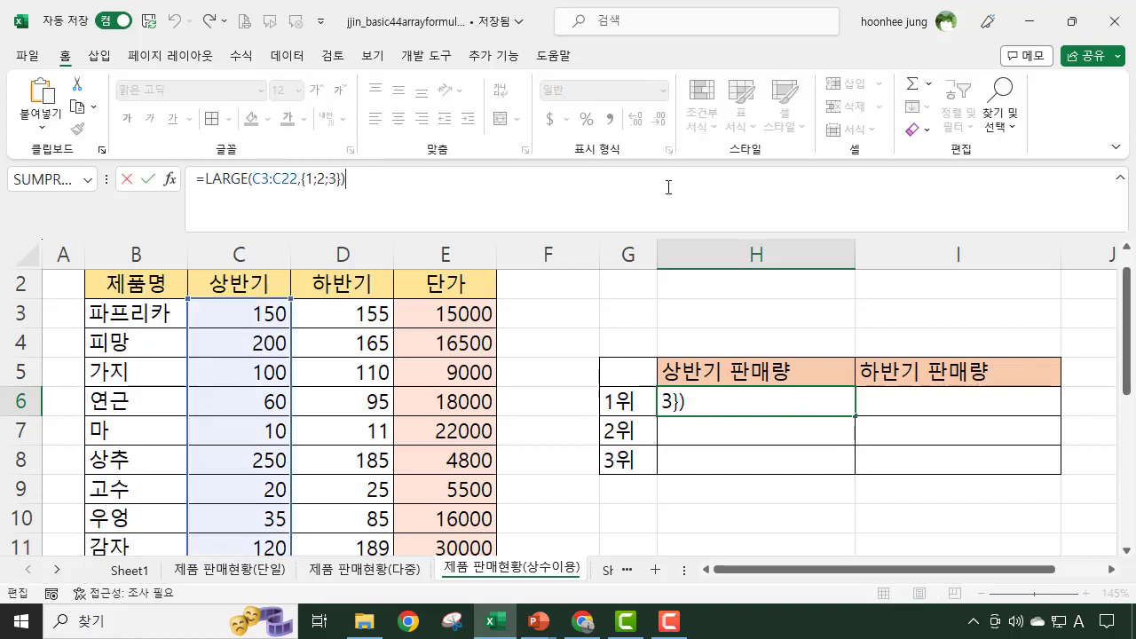
pyautogui.press('Return')
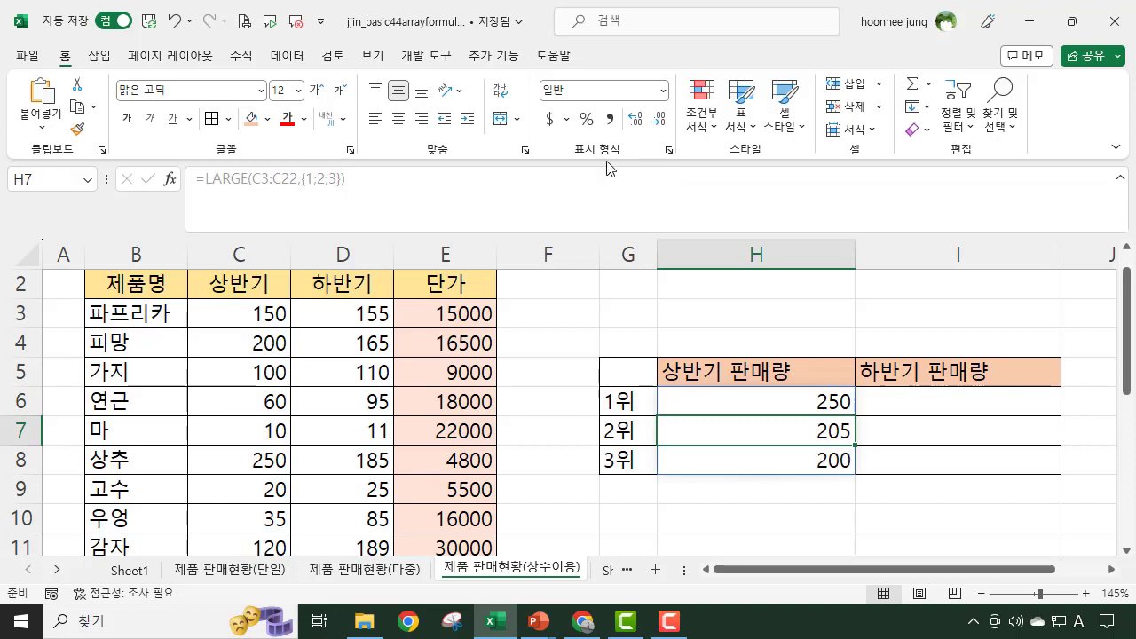
pyautogui.click(808, 399)
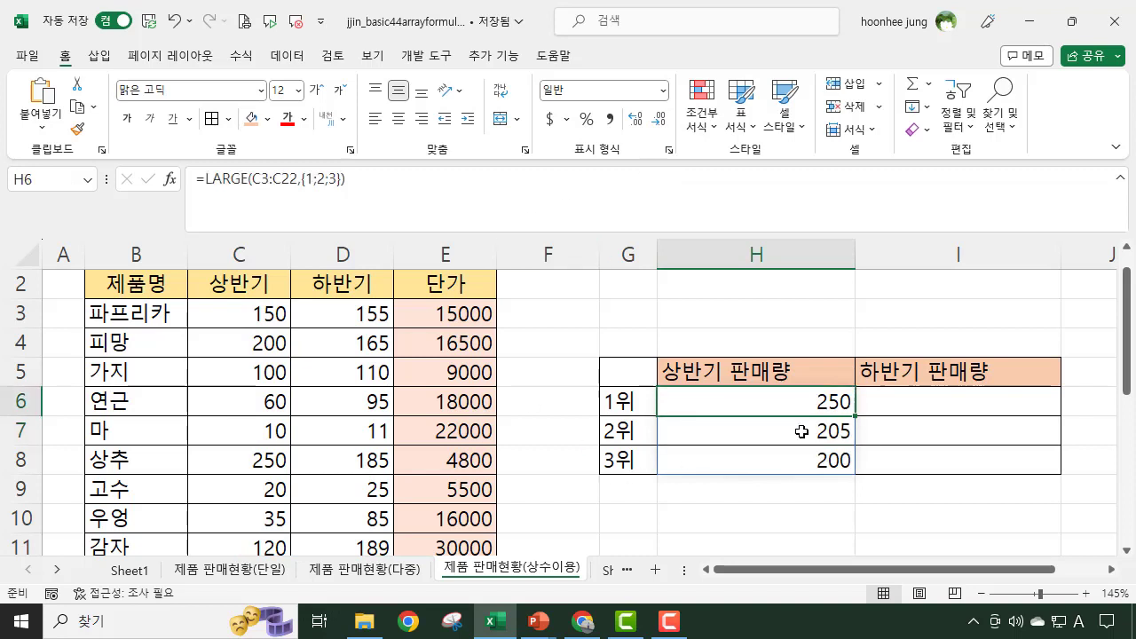
pyautogui.click(804, 429)
pyautogui.click(806, 462)
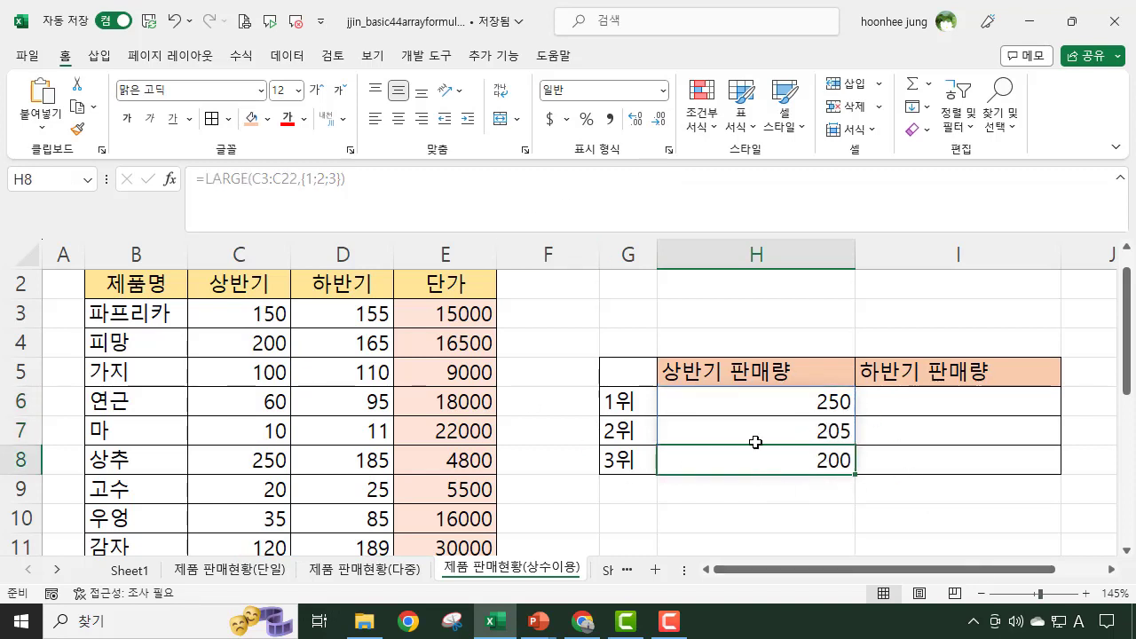
pyautogui.click(803, 406)
pyautogui.click(806, 433)
pyautogui.click(816, 463)
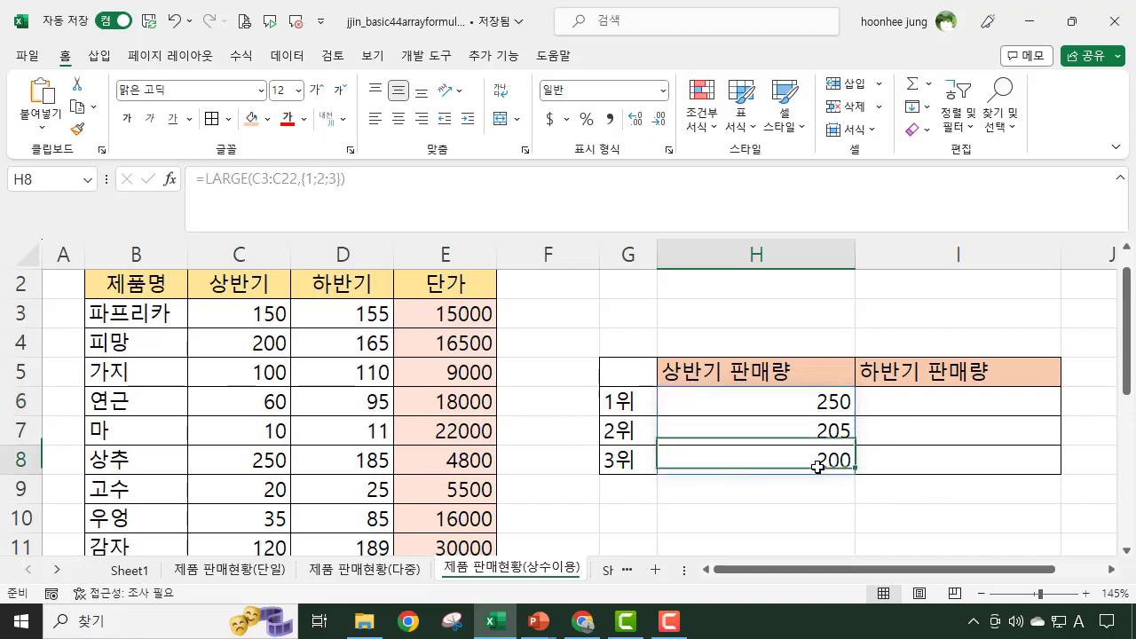
pyautogui.click(959, 528)
# Enter =LARGE(D3:D22,{1;2;3}) in I6 as a regular formula for the 하반기 판매량 ranking
pyautogui.click(934, 402)
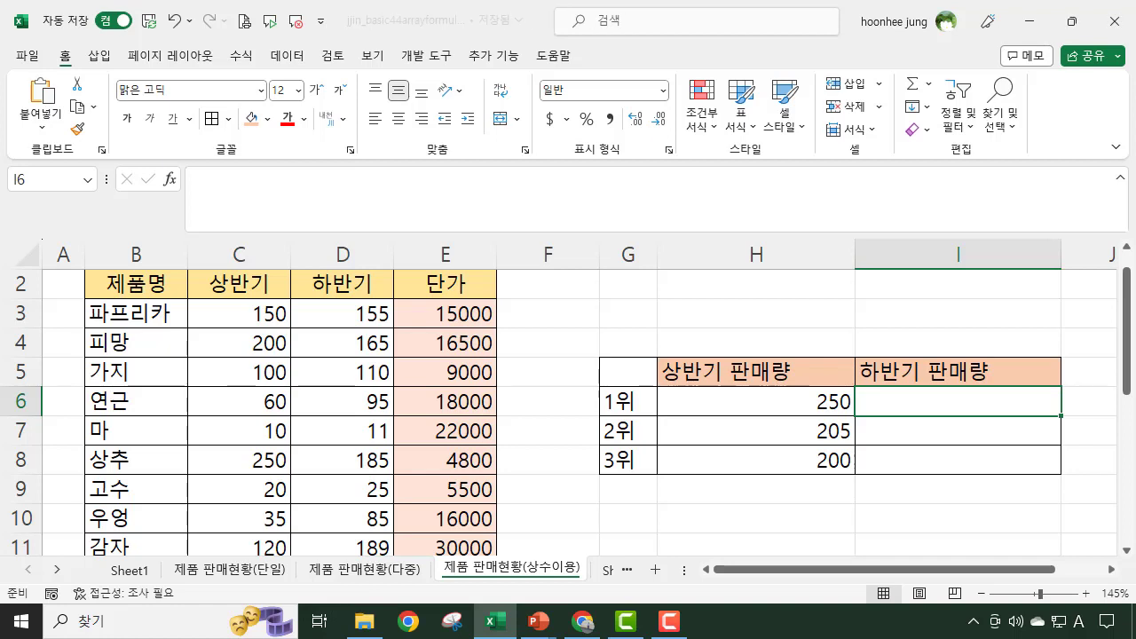
pyautogui.press('F2')
pyautogui.write('=')
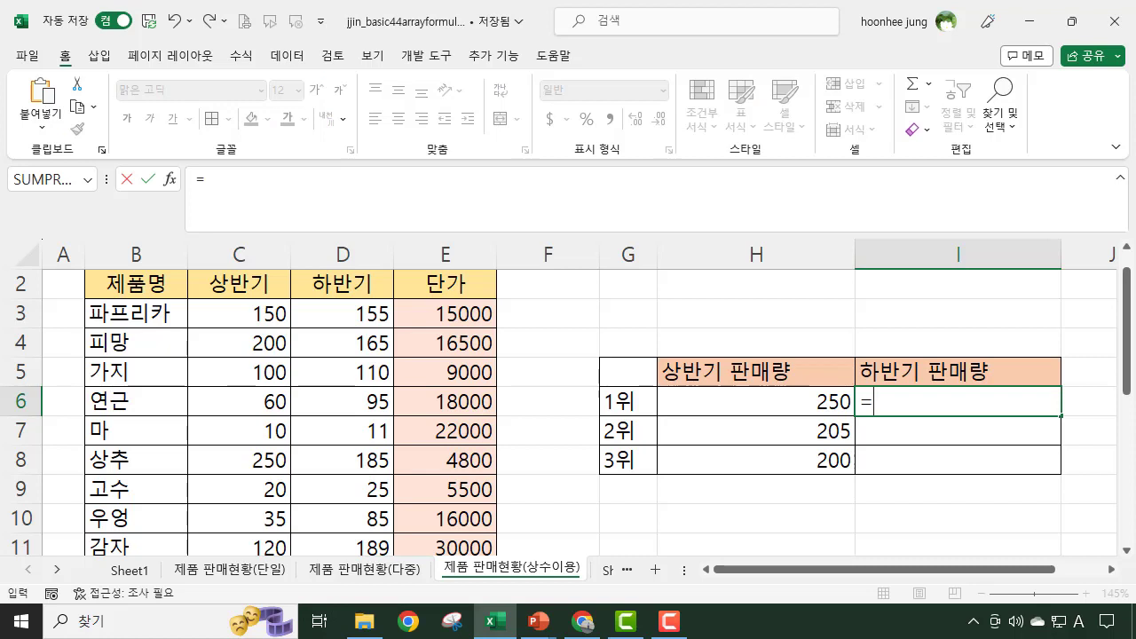
pyautogui.write('large(')
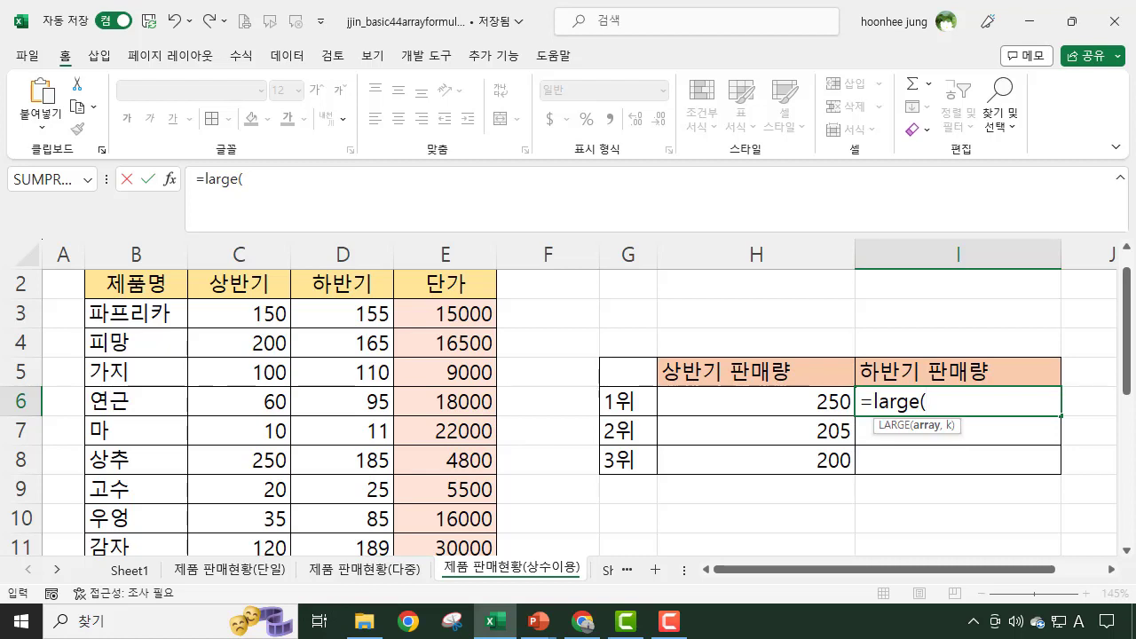
pyautogui.click(337, 312)
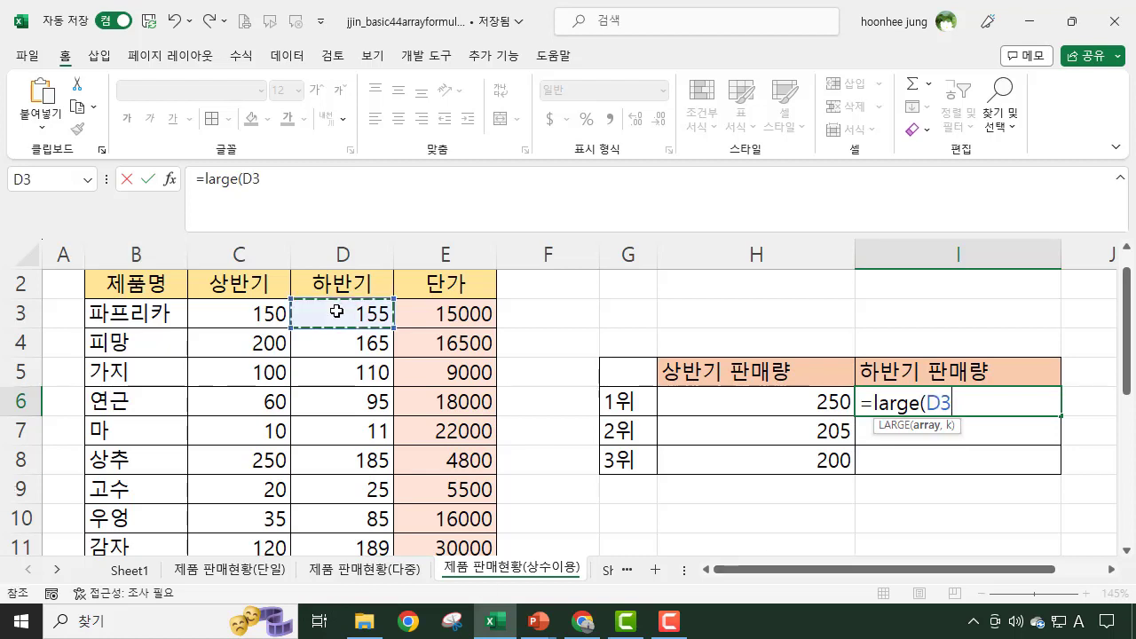
pyautogui.hotkey('ctrl', 'shift', 'Down')
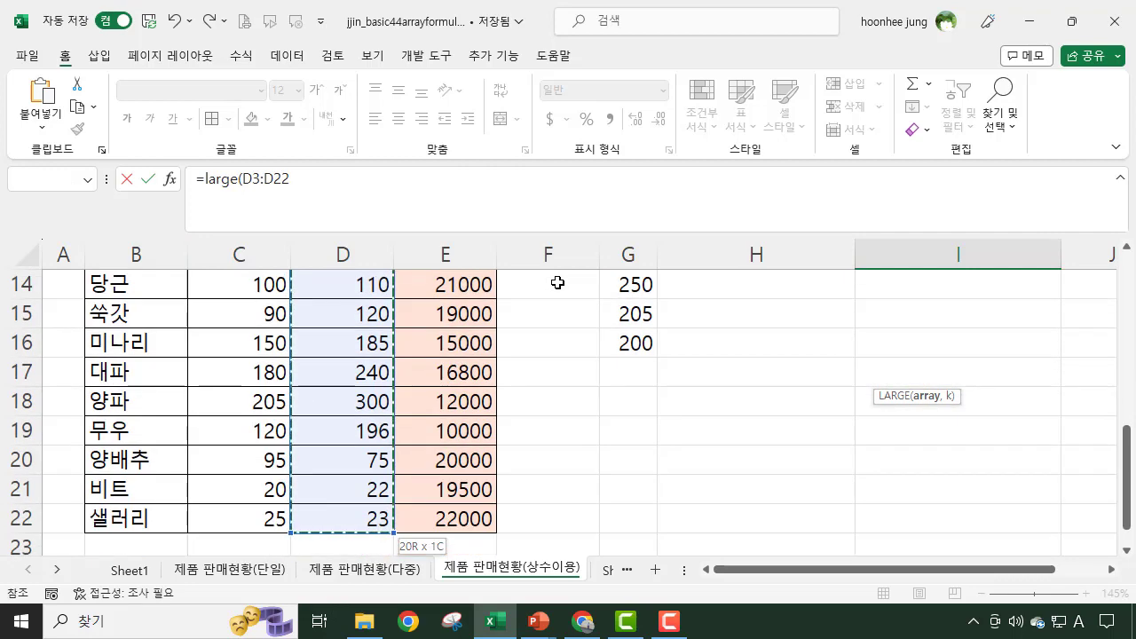
pyautogui.scroll(4, 1033, 420)
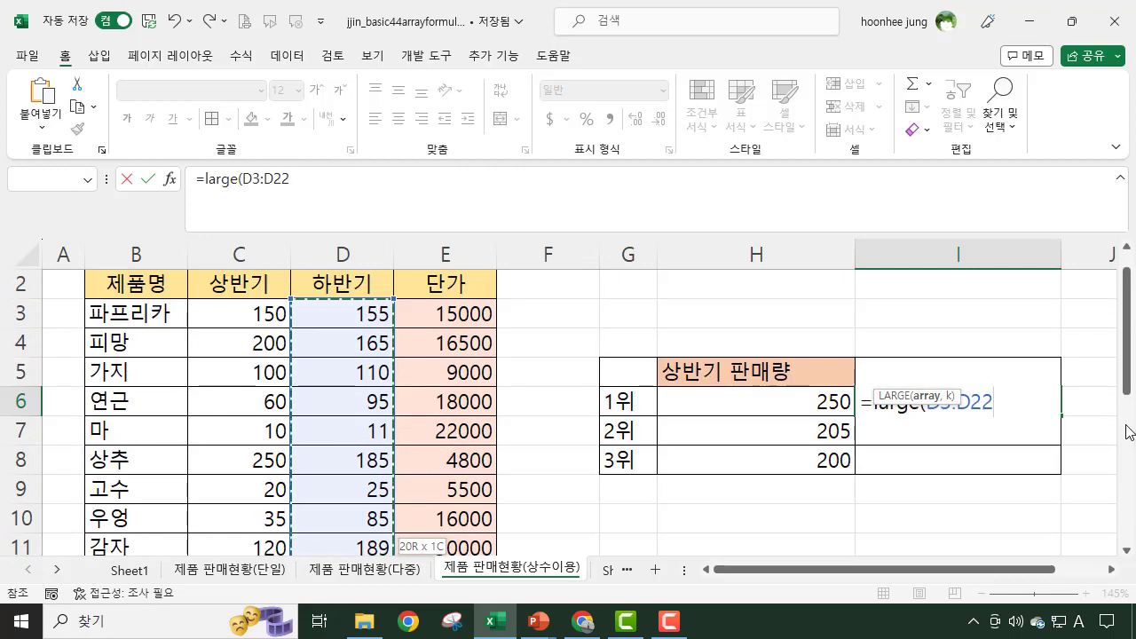
pyautogui.write(',')
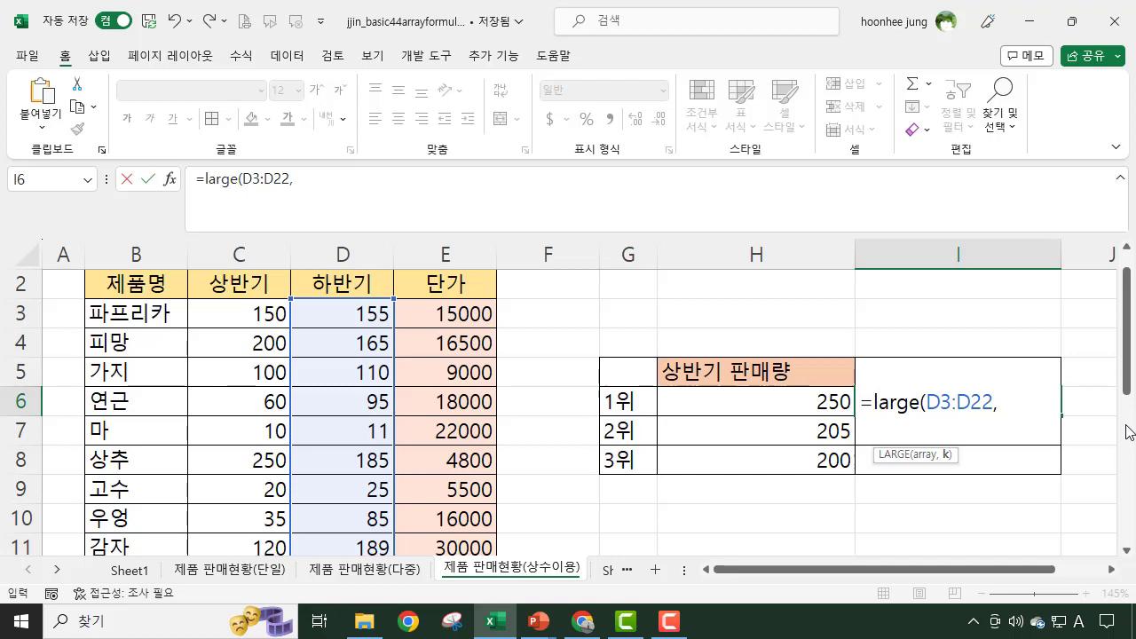
pyautogui.write('{1,')
pyautogui.press('BackSpace')
pyautogui.write(';2;3')
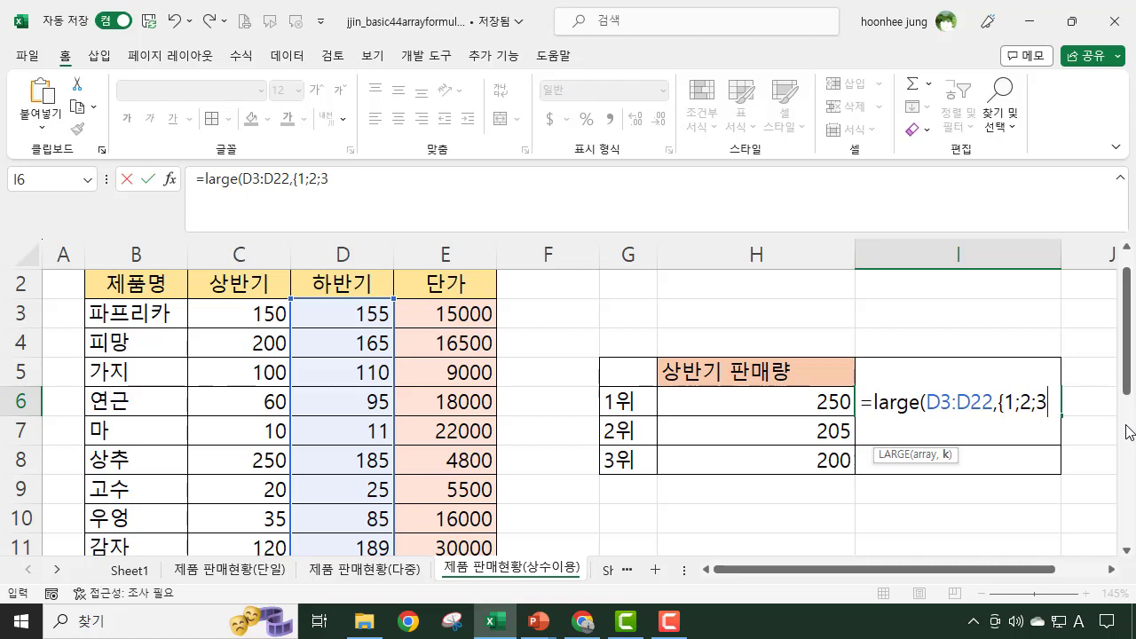
pyautogui.write('})')
pyautogui.press('Return')
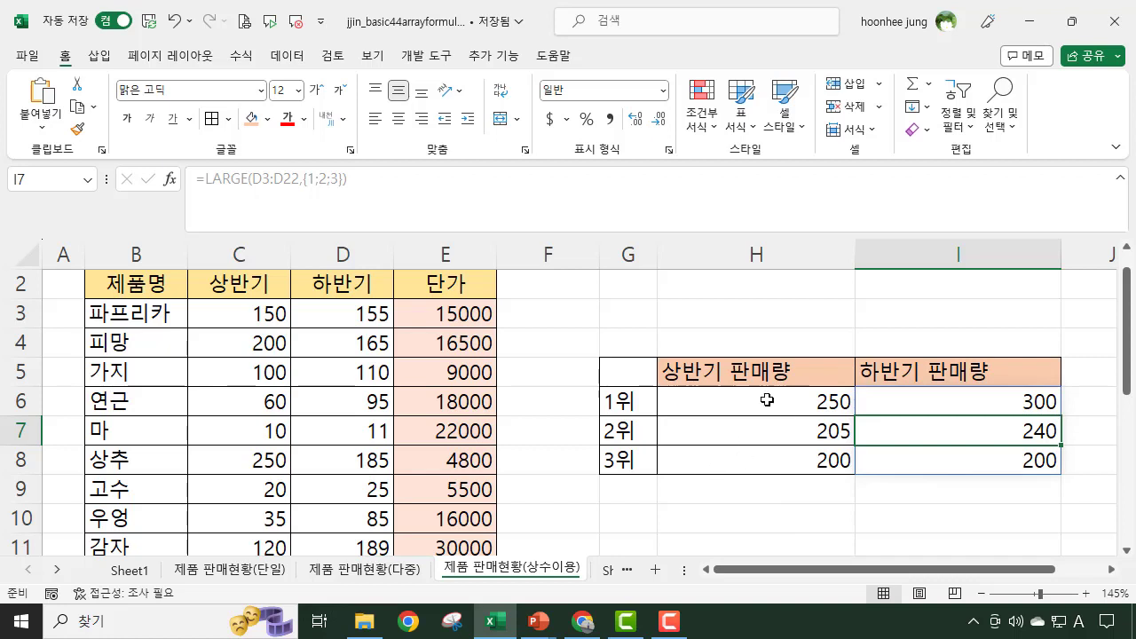
# Compare the 상반기 and 하반기 quantities of 파프리카 and 피망 in cells C3:D4
pyautogui.click(859, 516)
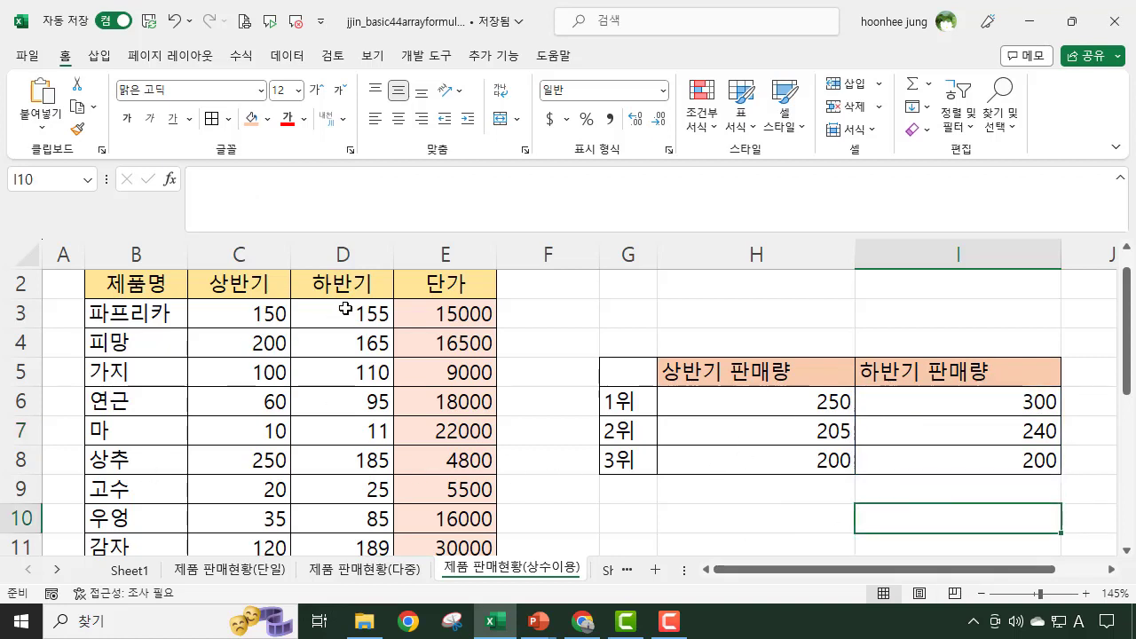
pyautogui.click(348, 315)
pyautogui.click(237, 313)
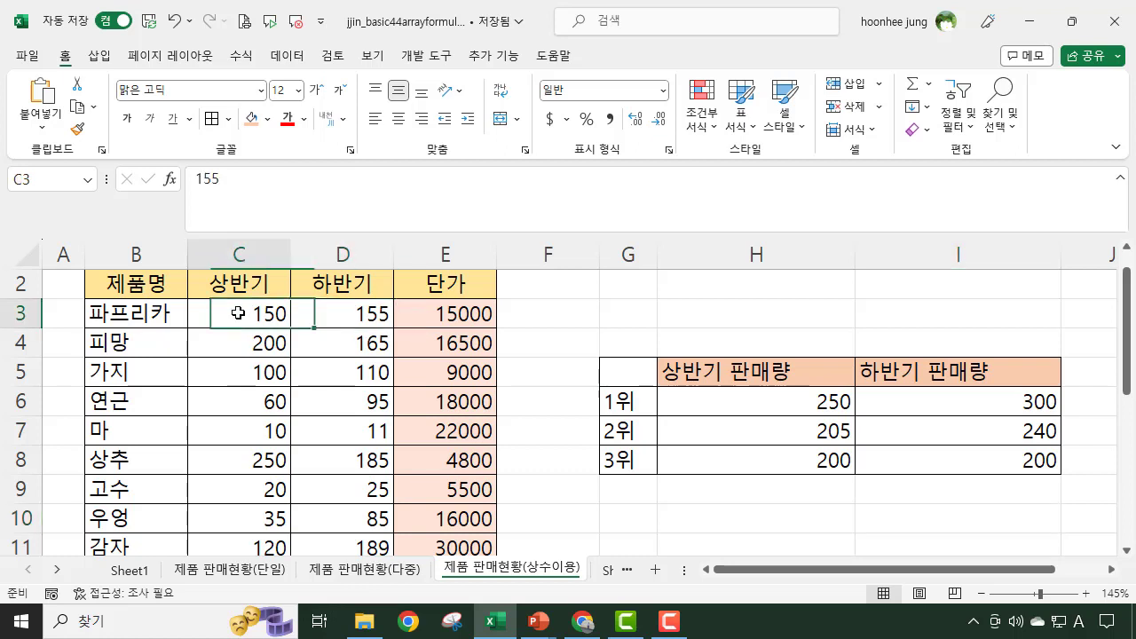
pyautogui.click(355, 313)
pyautogui.click(238, 346)
pyautogui.click(367, 340)
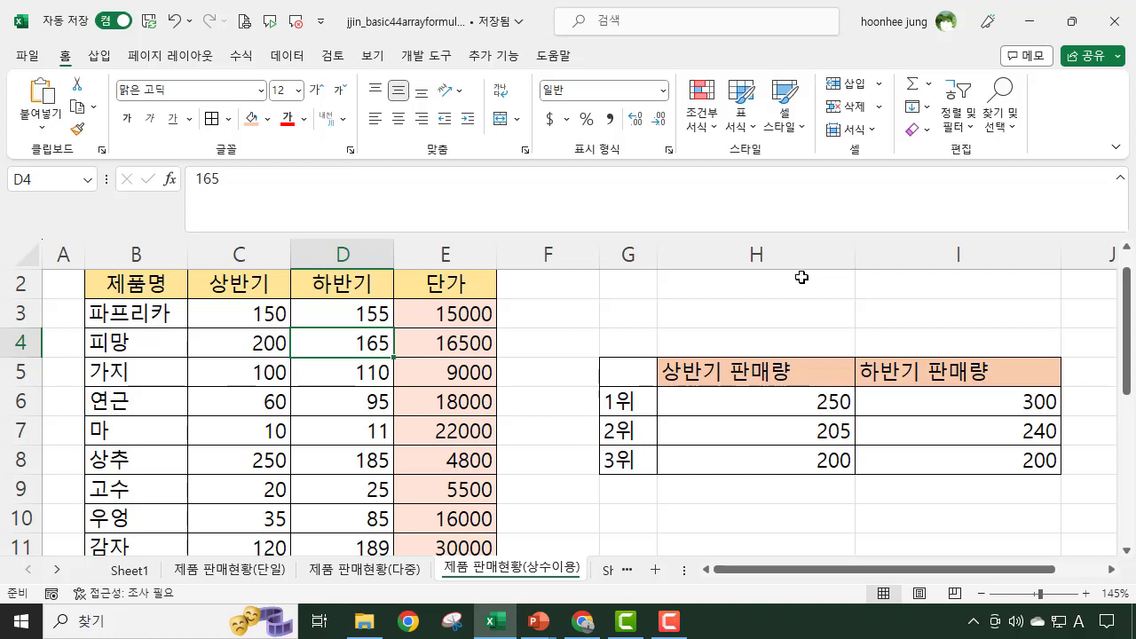
pyautogui.click(311, 326)
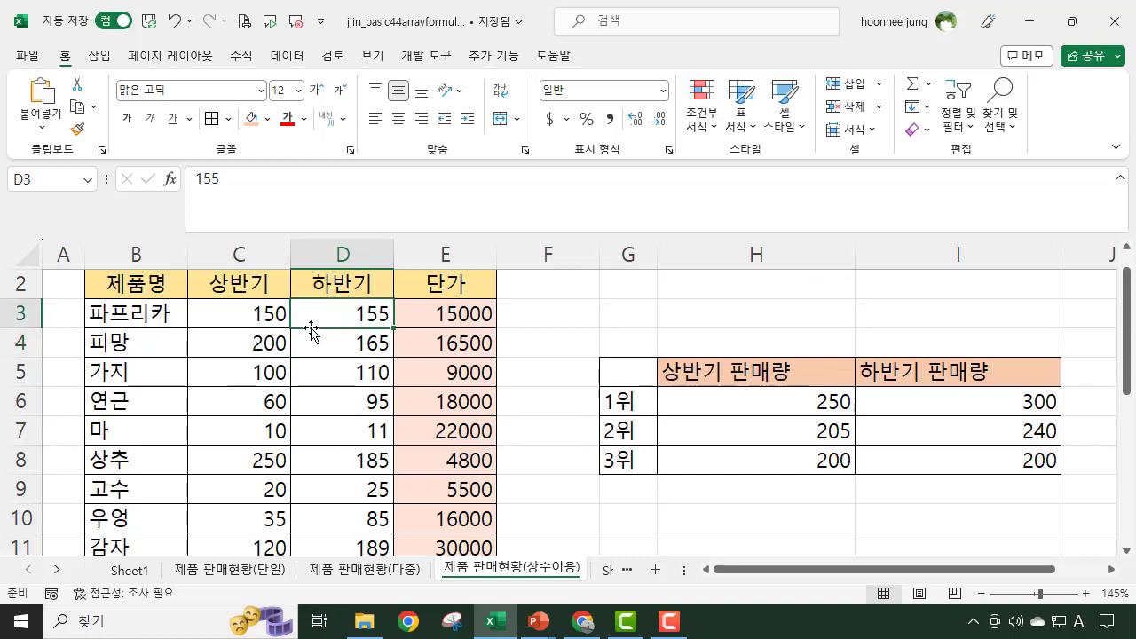
pyautogui.click(271, 321)
pyautogui.click(330, 346)
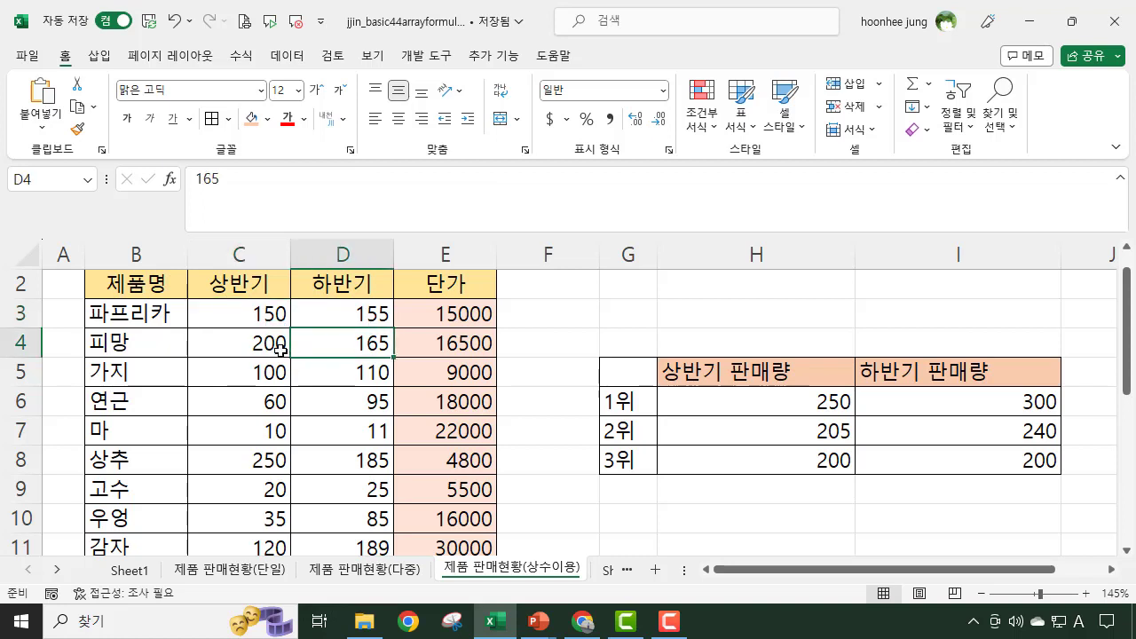
pyautogui.click(280, 349)
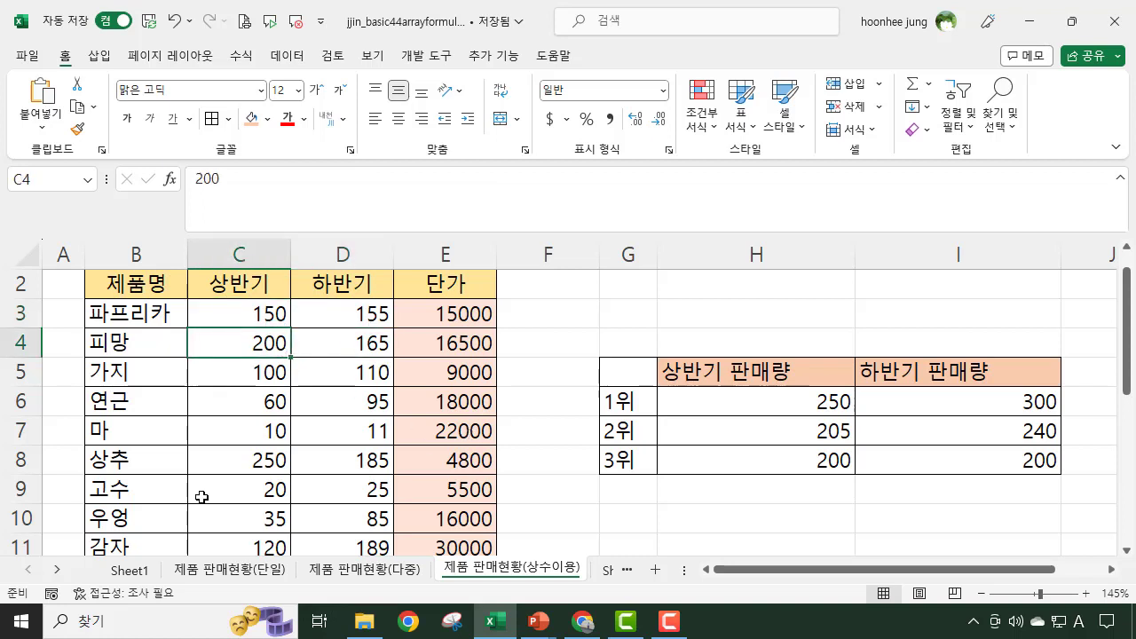
# Locate the 하반기-상반기 판매량 최고 격차 heading beyond the ranking table and select its cell K5
pyautogui.click(991, 538)
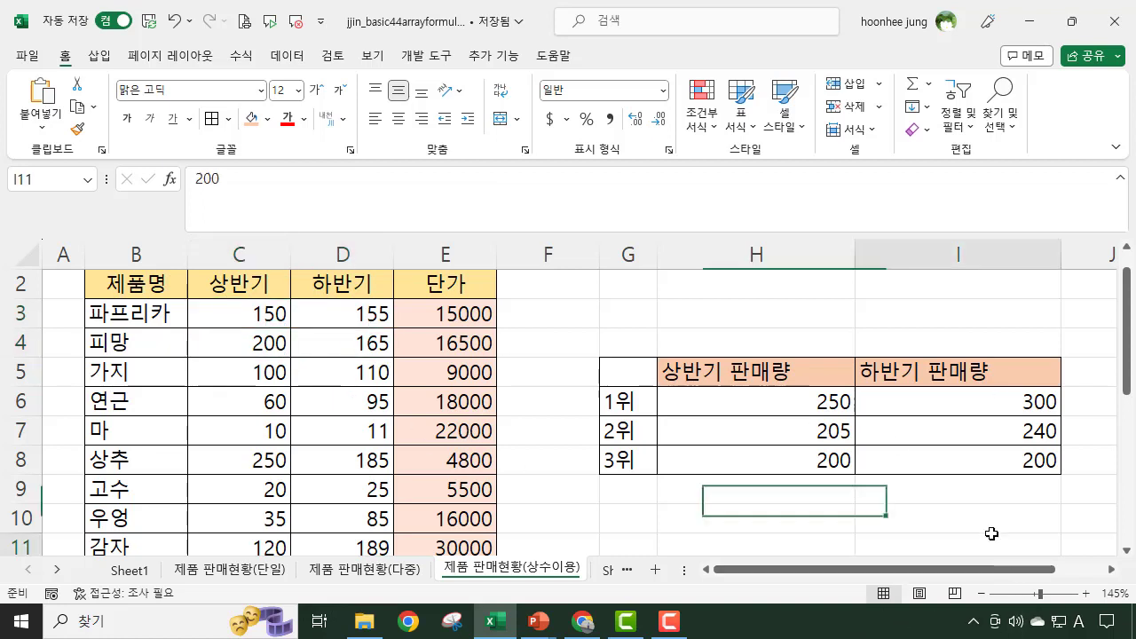
pyautogui.moveTo(994, 569); pyautogui.dragTo(1127, 578)
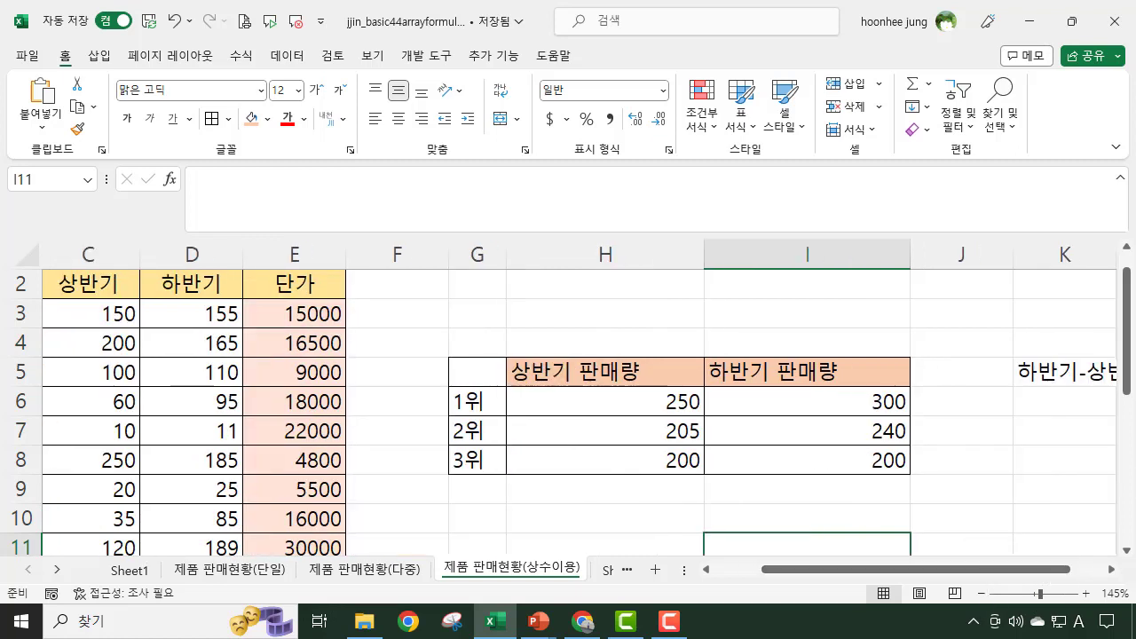
pyautogui.click(1113, 572)
pyautogui.click(1113, 571)
pyautogui.click(1113, 572)
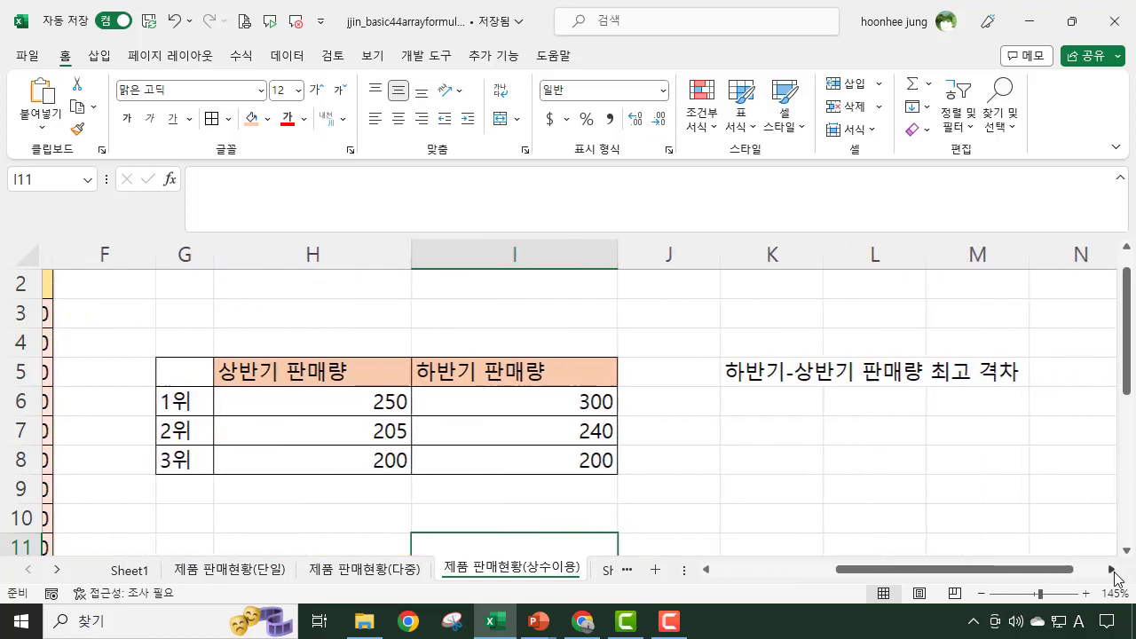
pyautogui.click(770, 373)
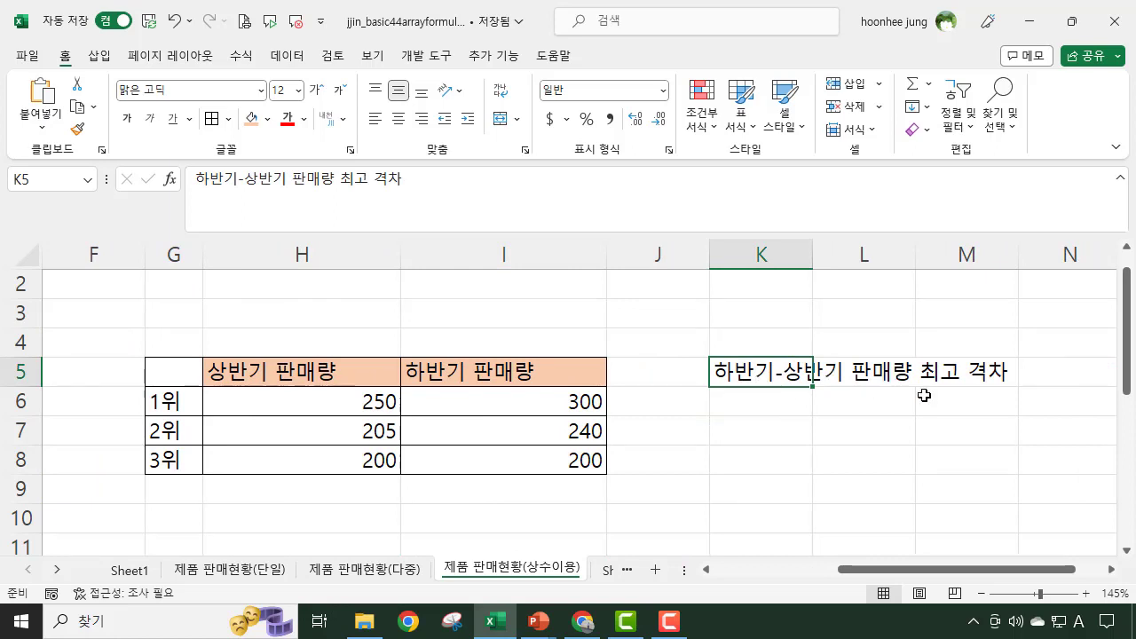
# Start a LARGE formula in K6, under the sales gap heading, with the 하반기 quantities D3:D22 as its array
pyautogui.click(754, 401)
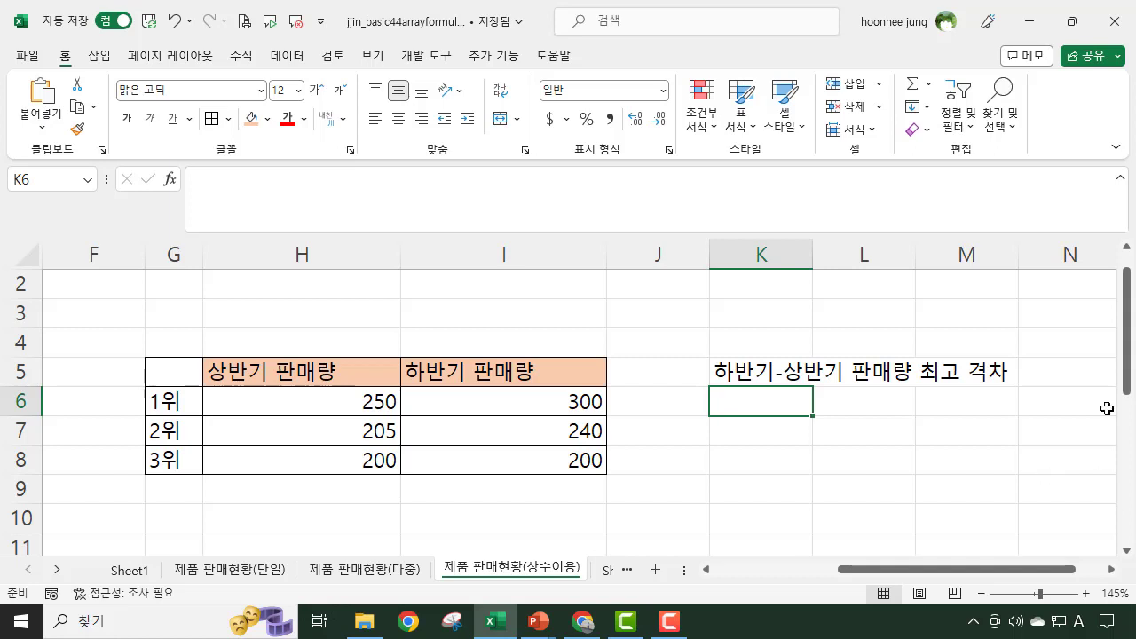
pyautogui.write('=')
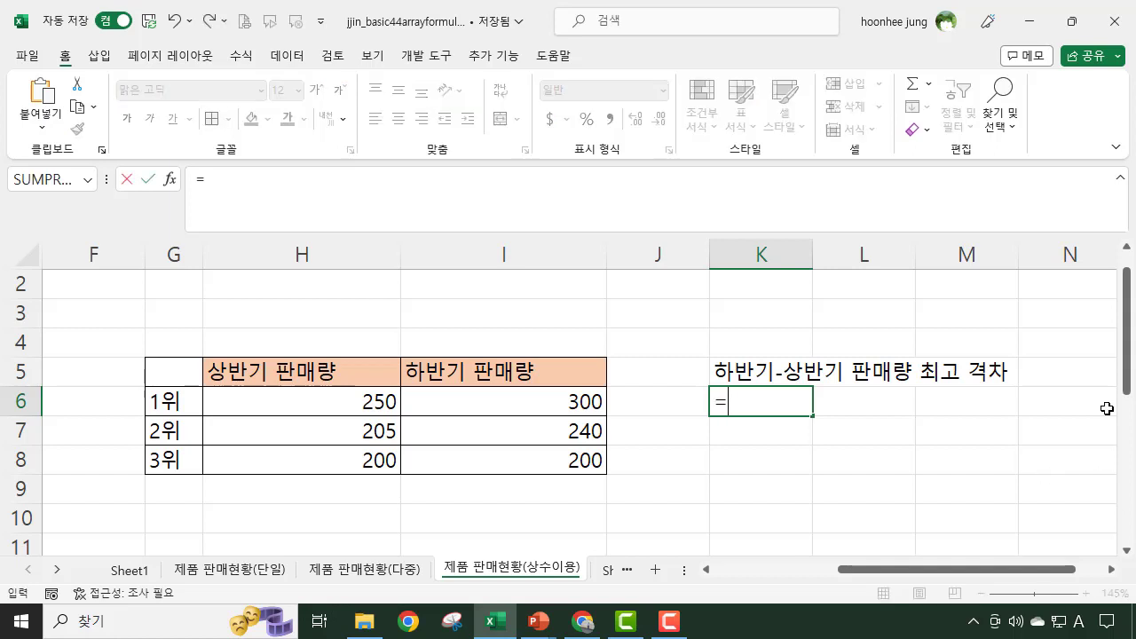
pyautogui.write('la')
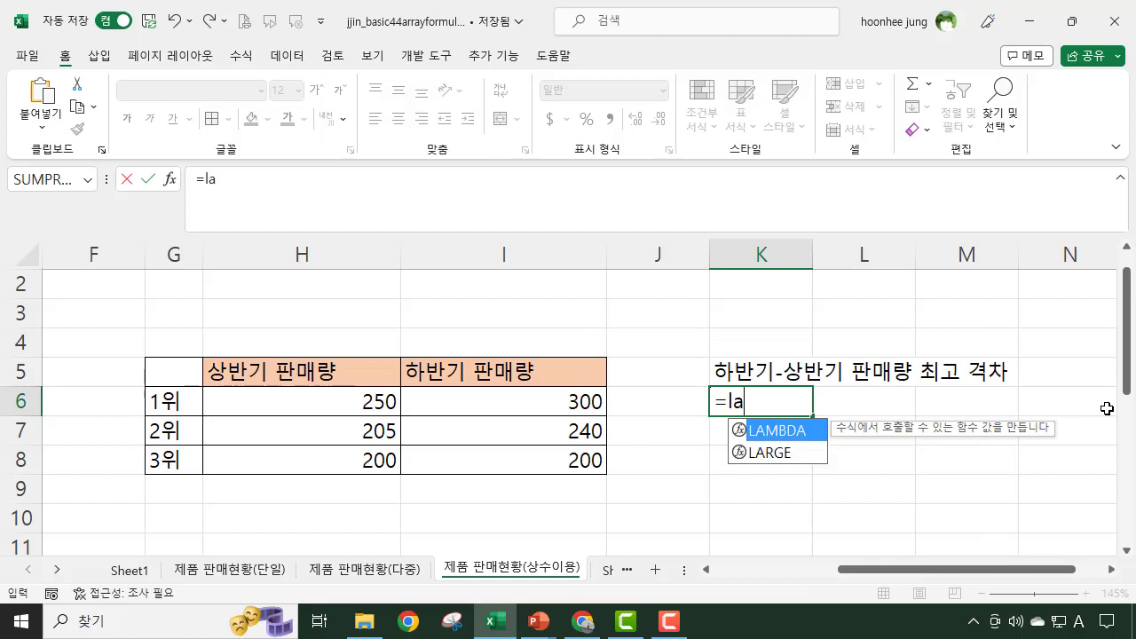
pyautogui.write('rge')
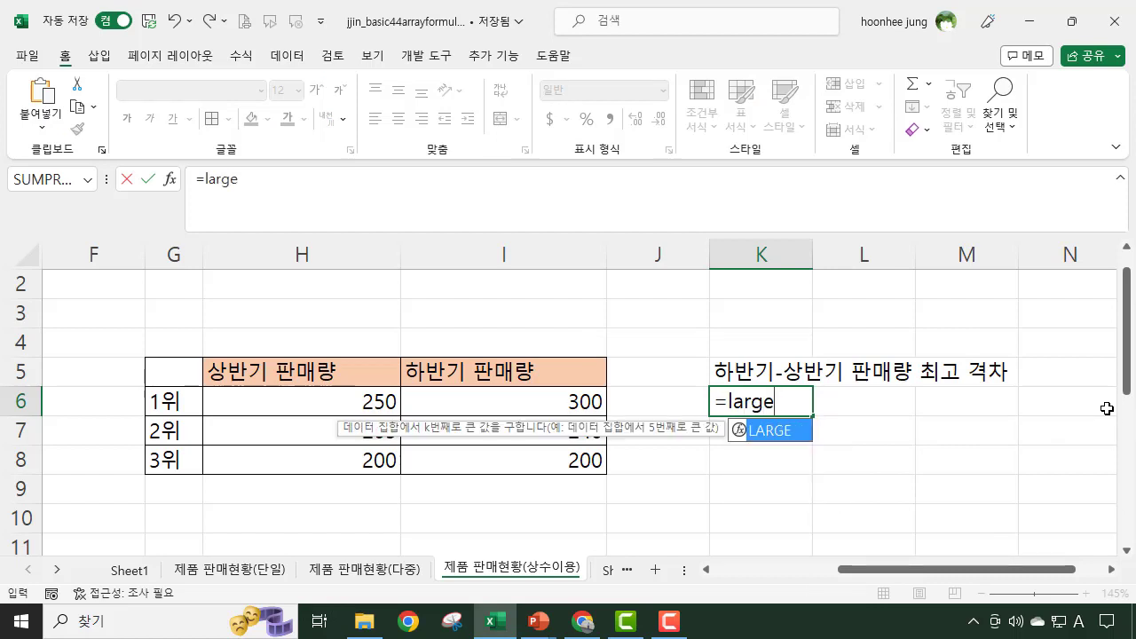
pyautogui.write('(')
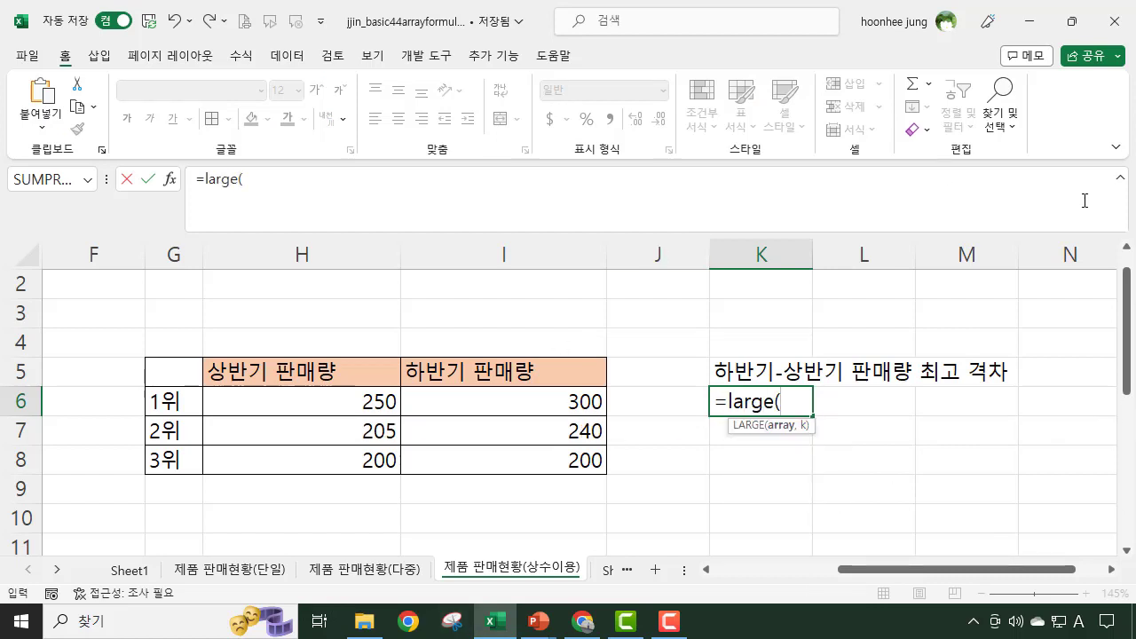
pyautogui.moveTo(914, 570); pyautogui.dragTo(743, 574)
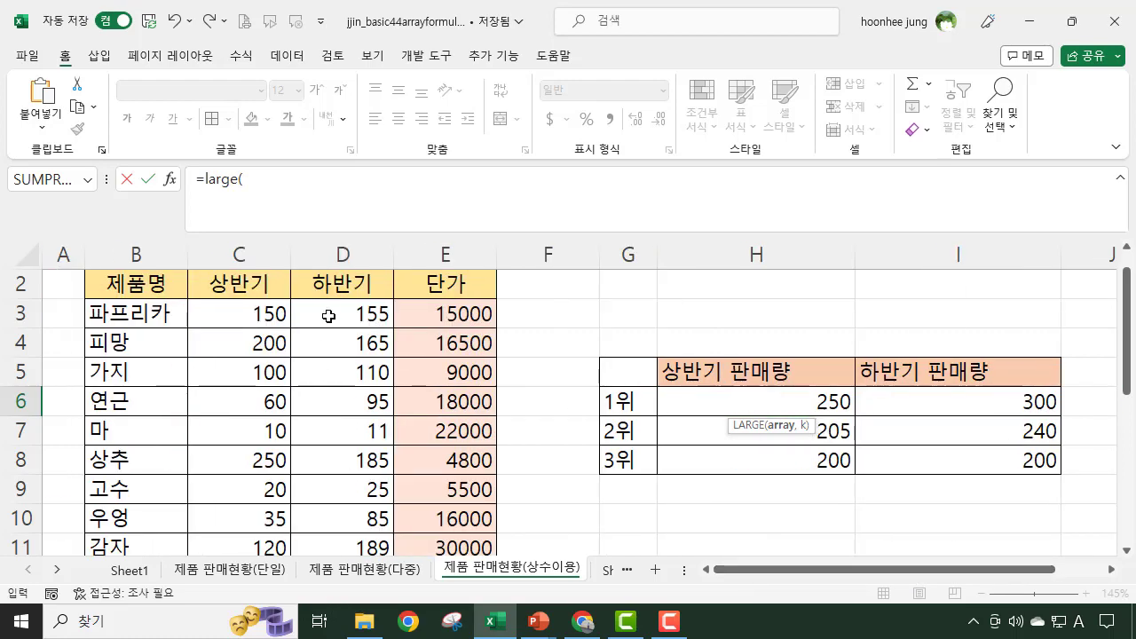
pyautogui.moveTo(324, 315); pyautogui.dragTo(351, 497)
pyautogui.scroll(5, 1012, 511)
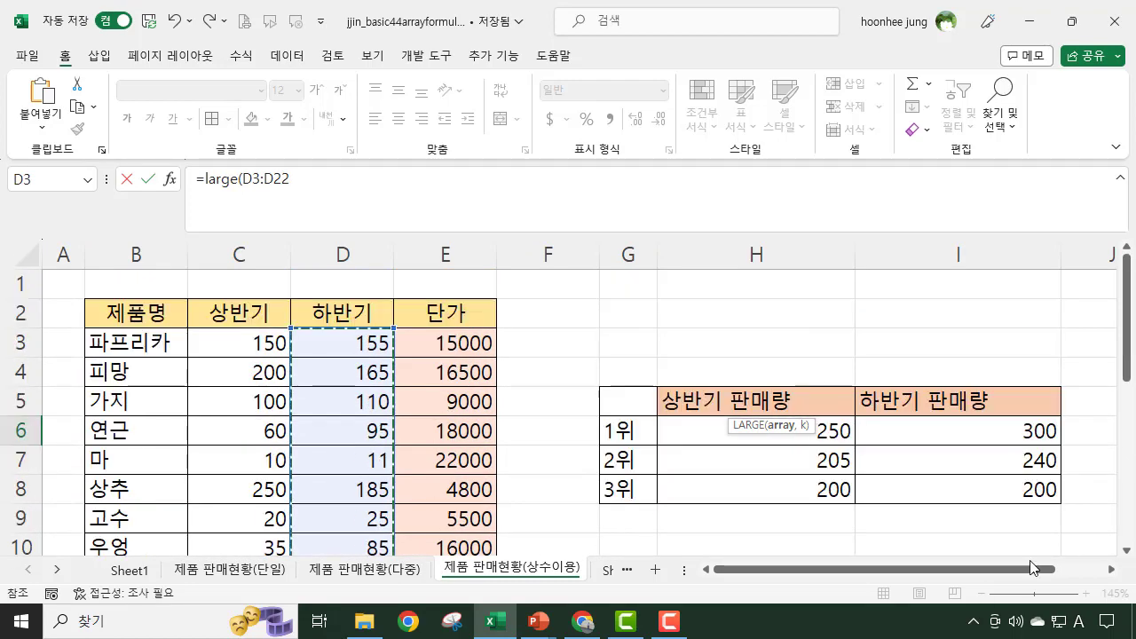
pyautogui.moveTo(1030, 573); pyautogui.dragTo(1084, 581)
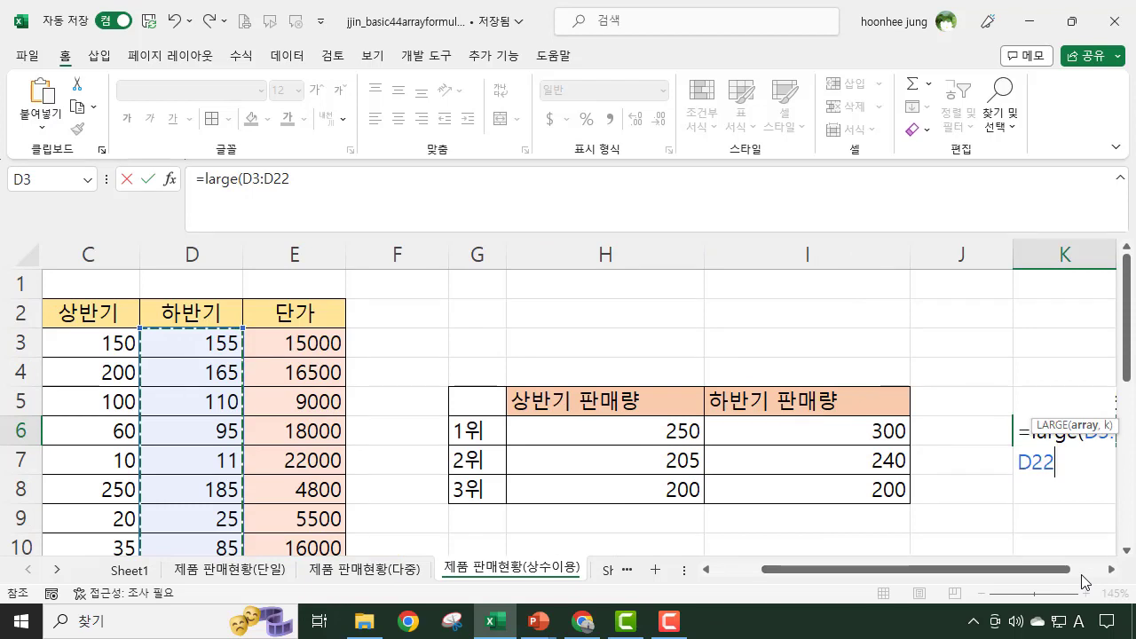
# Subtract the 상반기 quantities C3:C22 from D3:D22 within the LARGE array argument in K6
pyautogui.write('-')
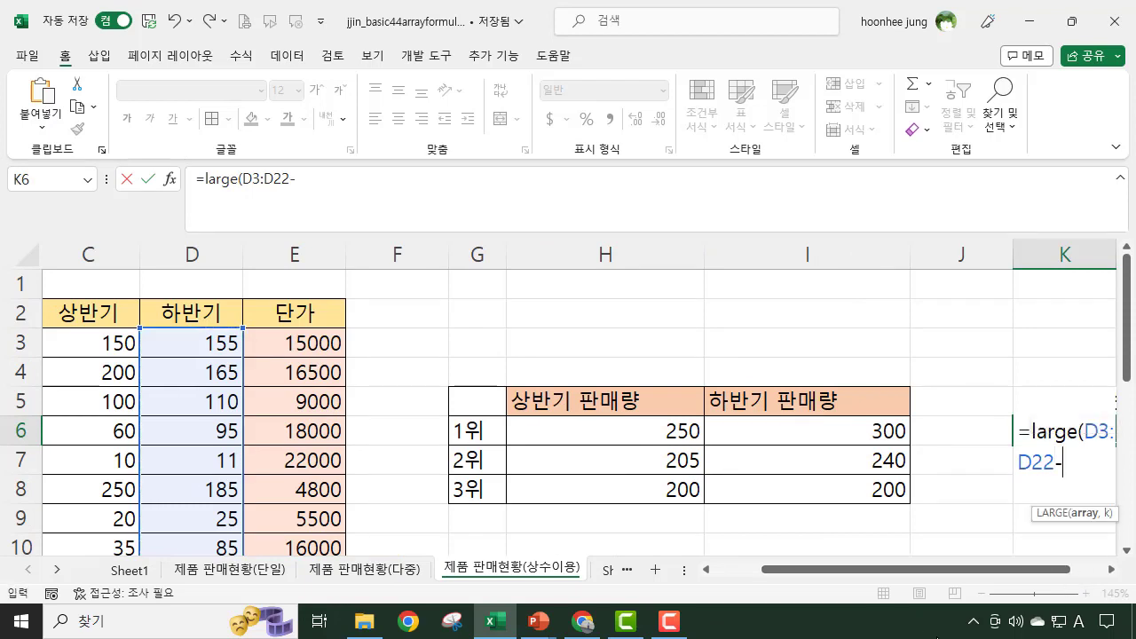
pyautogui.moveTo(916, 577); pyautogui.dragTo(869, 576)
pyautogui.moveTo(233, 338); pyautogui.dragTo(246, 499)
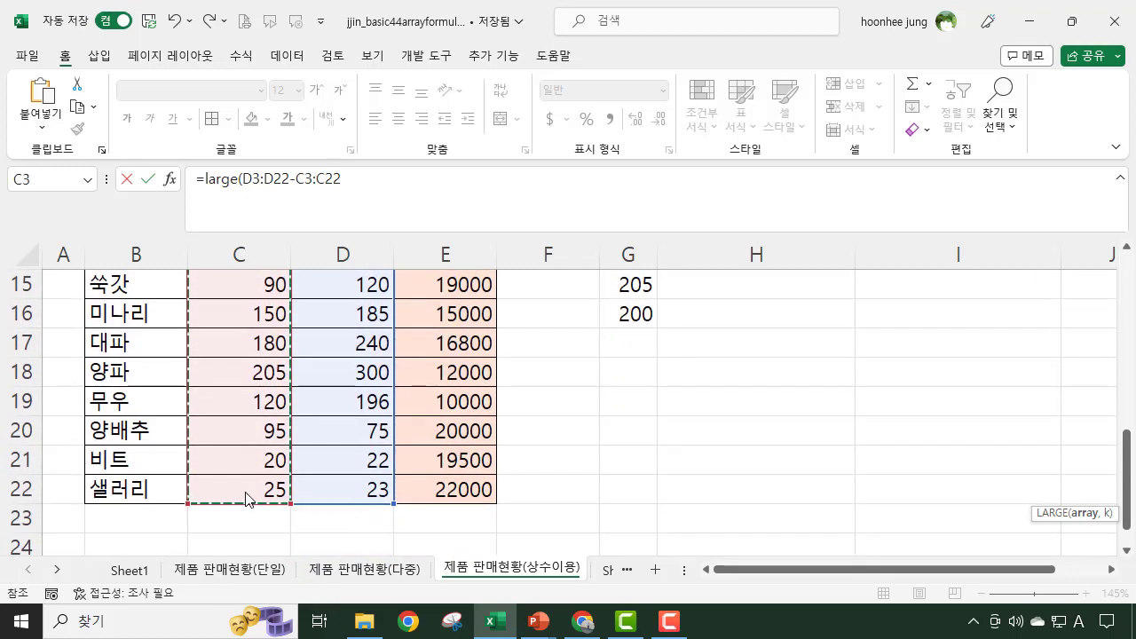
pyautogui.scroll(3, 798, 551)
pyautogui.scroll(4, 798, 551)
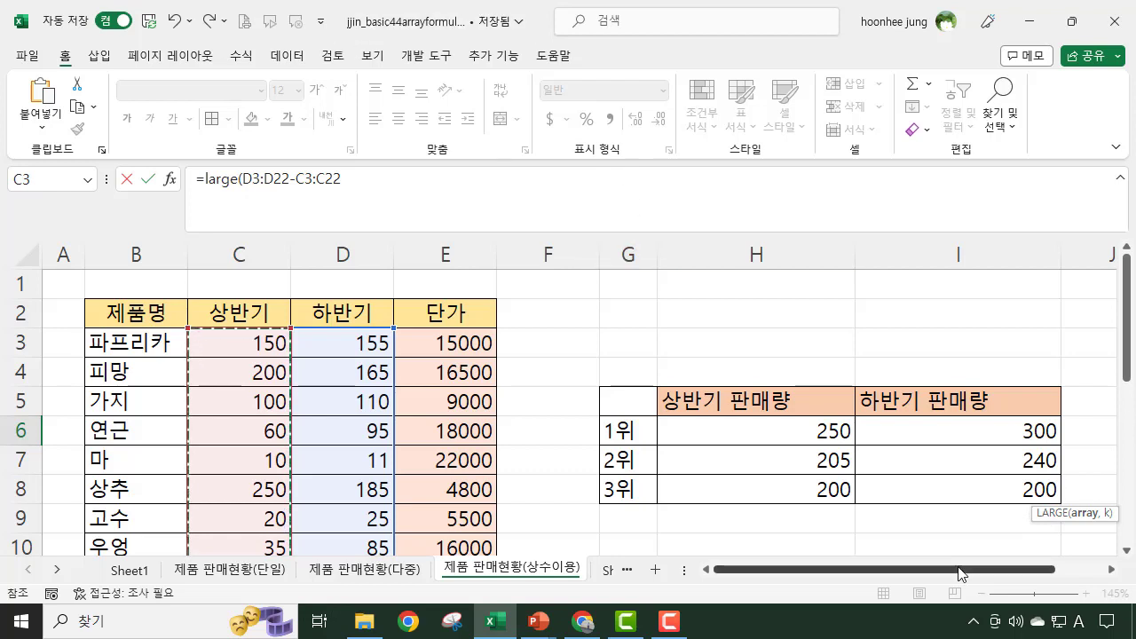
pyautogui.hscroll(2, 971, 573)
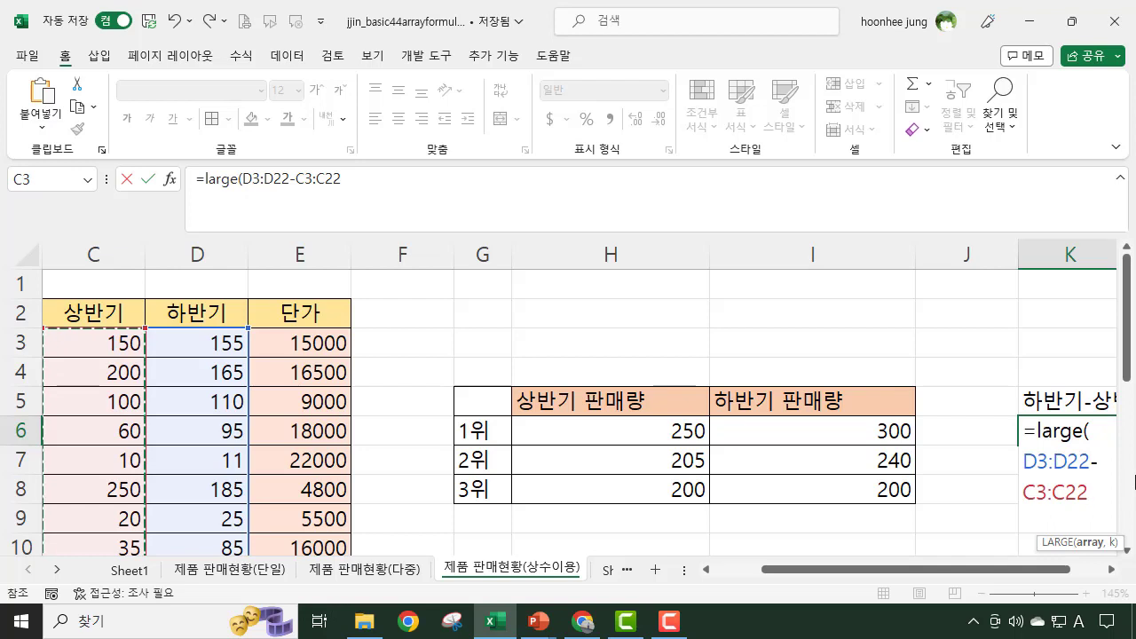
# Complete K6 with the array constant {1;2} as k and enter =LARGE(D3:D22-C3:C22,{1;2}), fixing its missing closing brace
pyautogui.write(',')
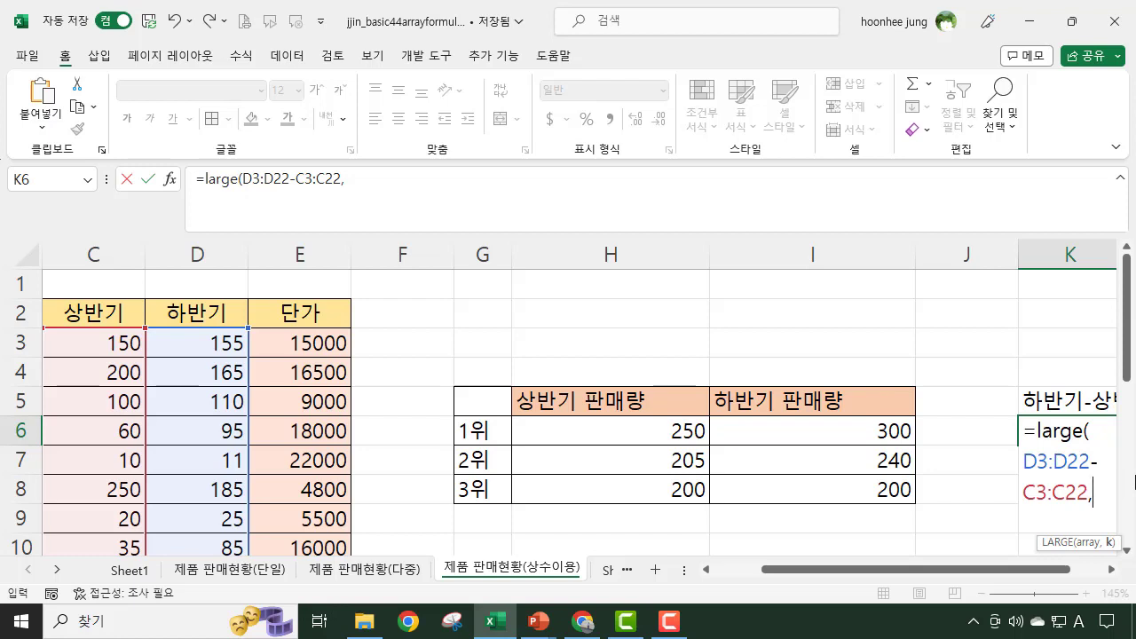
pyautogui.write('{11')
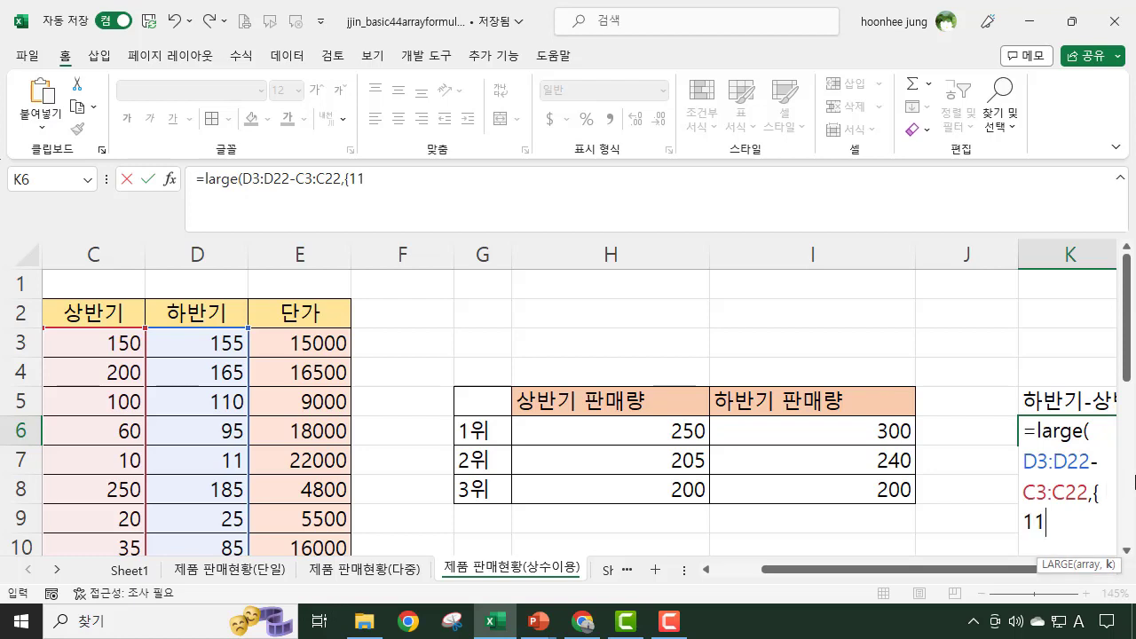
pyautogui.press('BackSpace')
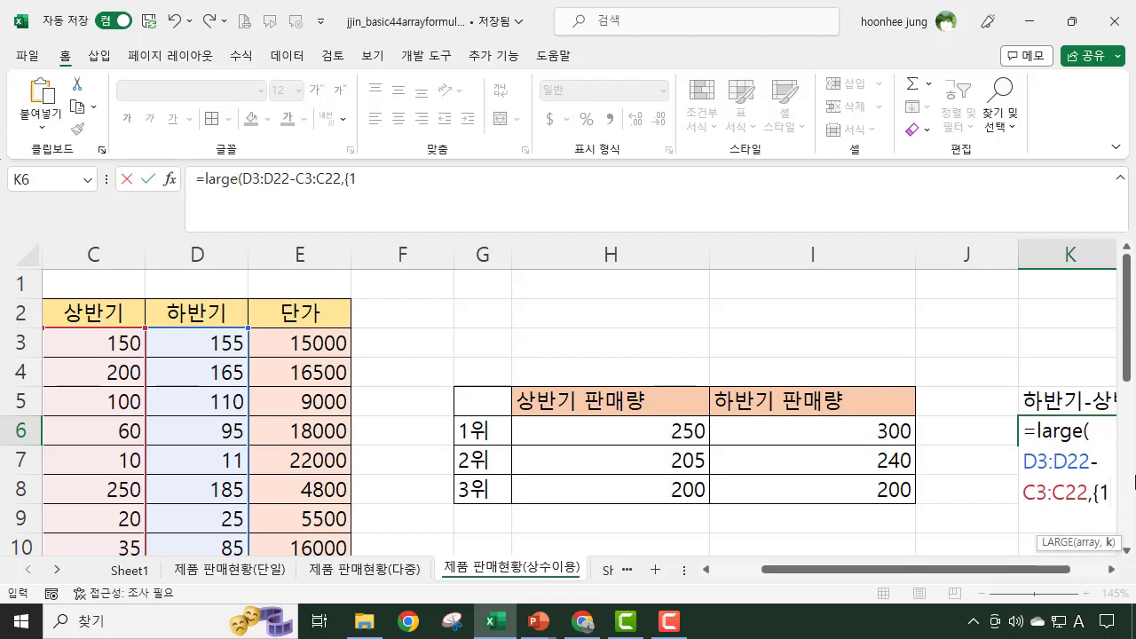
pyautogui.write(';2')
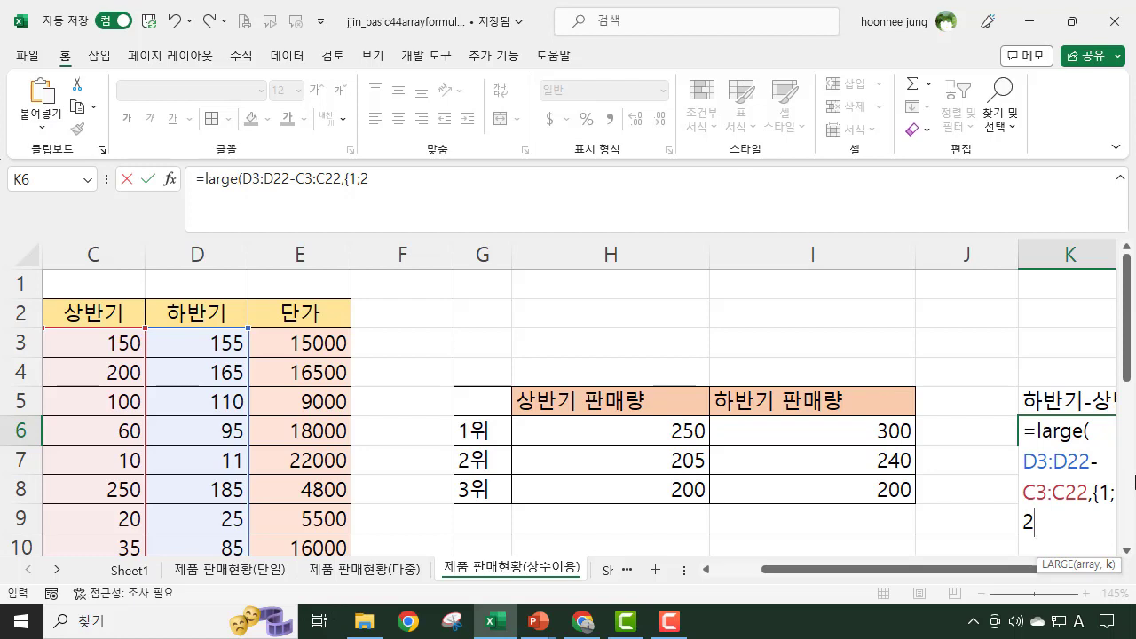
pyautogui.write(')')
pyautogui.press('Return')
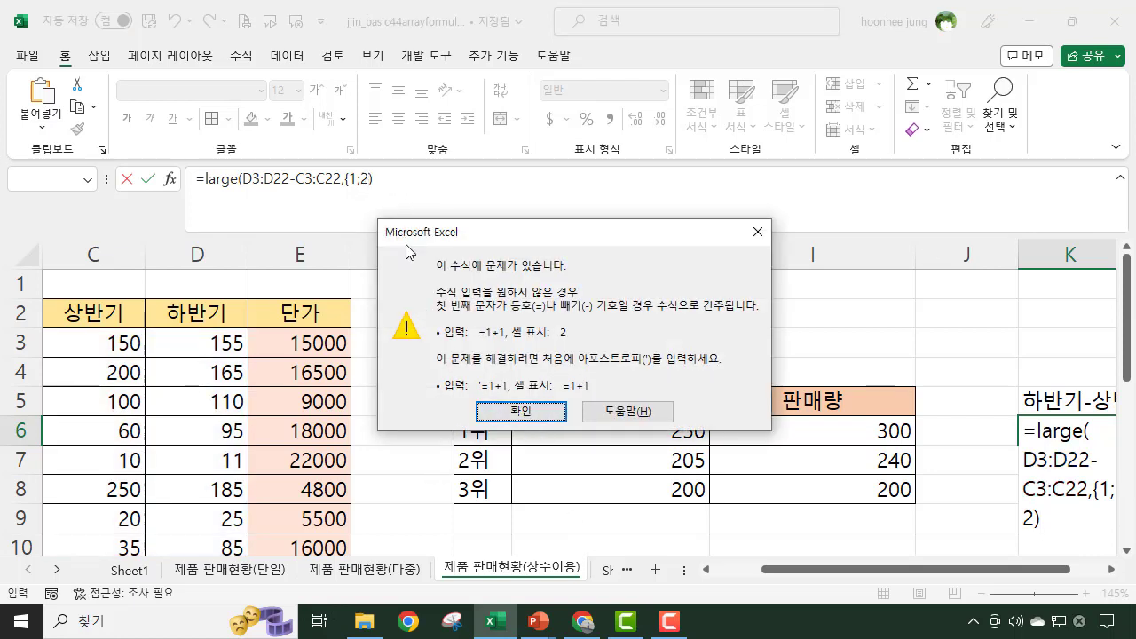
pyautogui.click(529, 420)
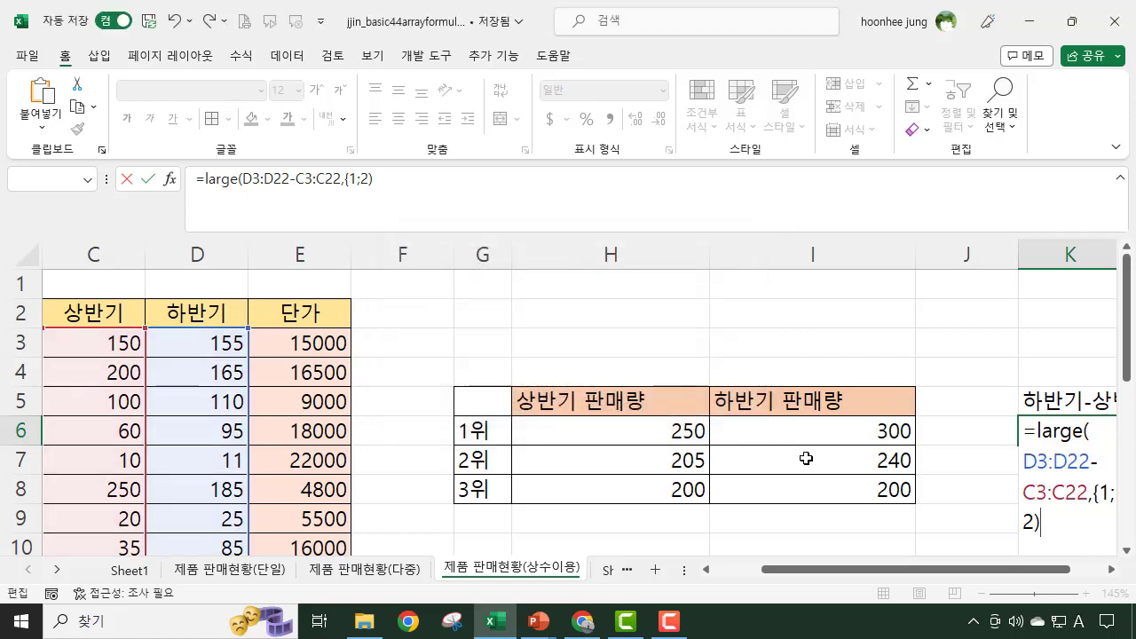
pyautogui.click(371, 179)
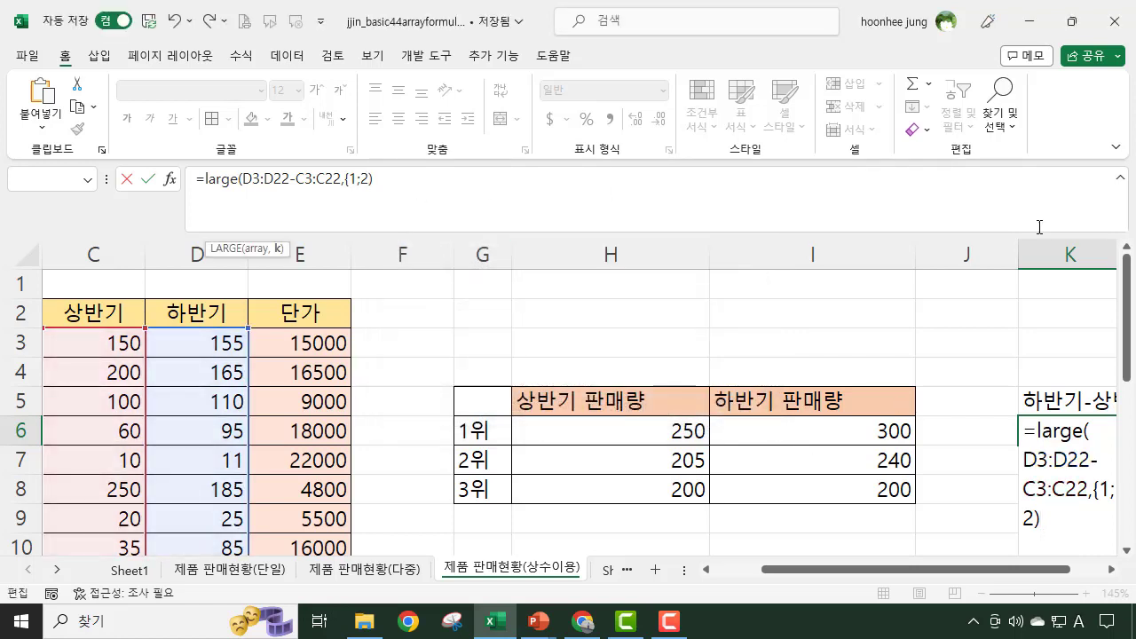
pyautogui.write('}')
pyautogui.press('Return')
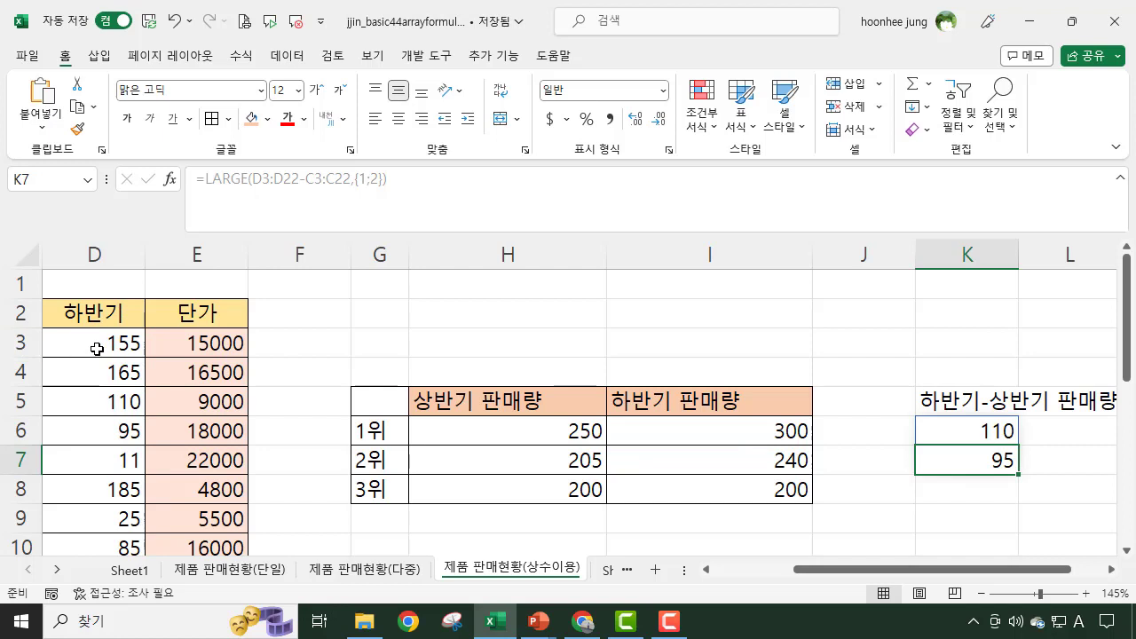
# Check the formulas behind the sales gap cells K6 and K7 and the cell beneath them
pyautogui.click(985, 431)
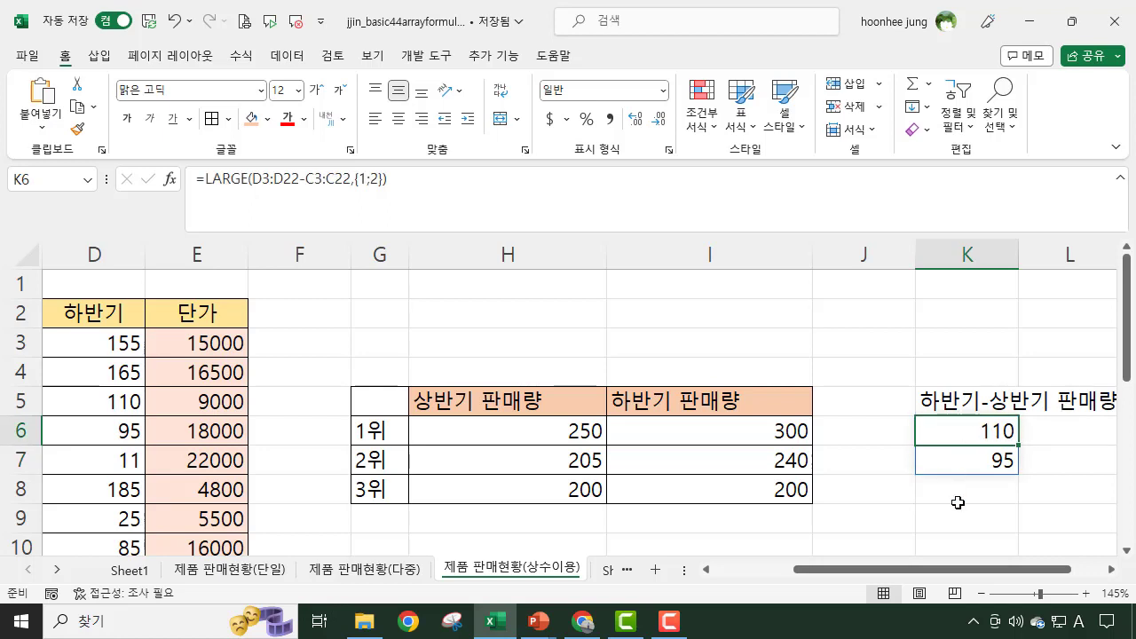
pyautogui.click(1001, 459)
pyautogui.click(992, 430)
pyautogui.click(985, 459)
pyautogui.click(1013, 487)
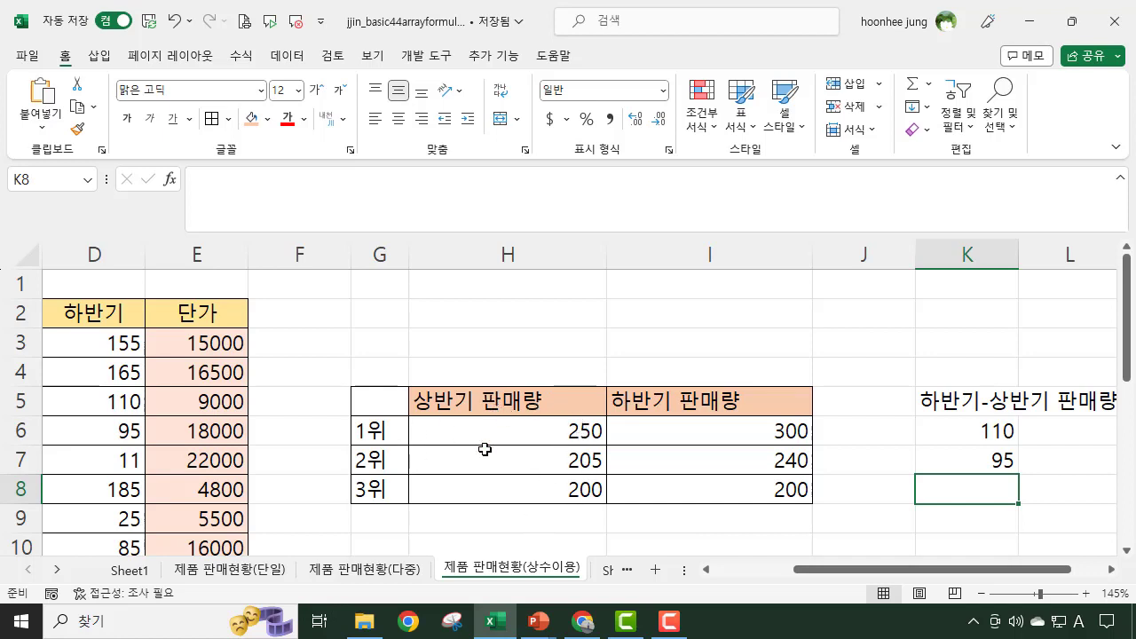
# Review the 상반기 판매량 ranking in H6:H8 and its LARGE formula against the product sales table
pyautogui.moveTo(519, 437); pyautogui.dragTo(525, 489)
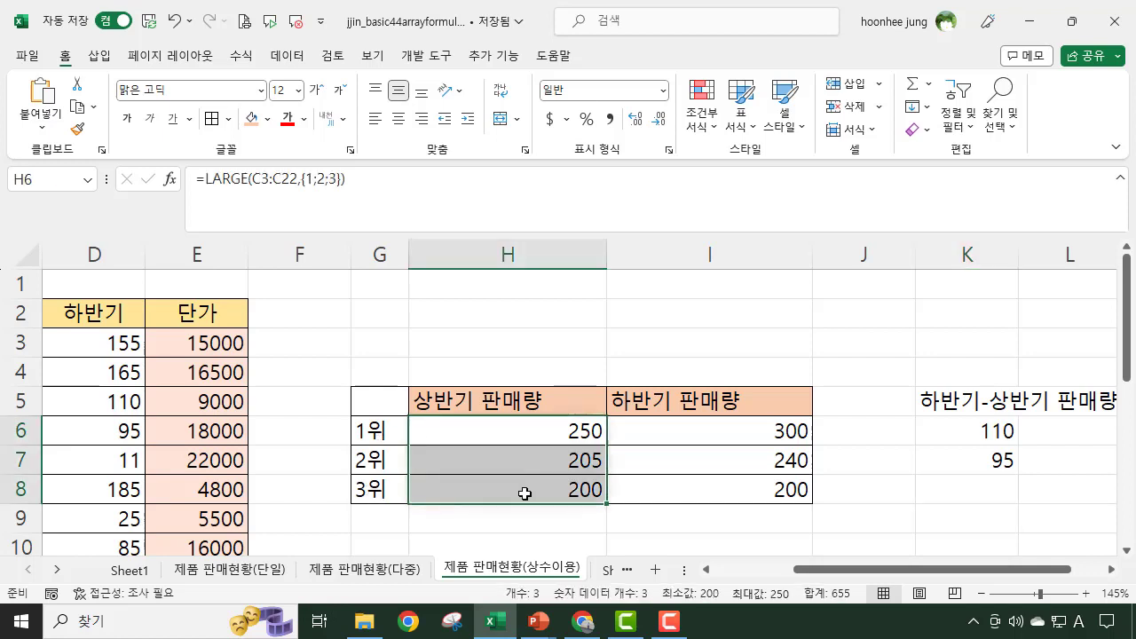
pyautogui.click(571, 523)
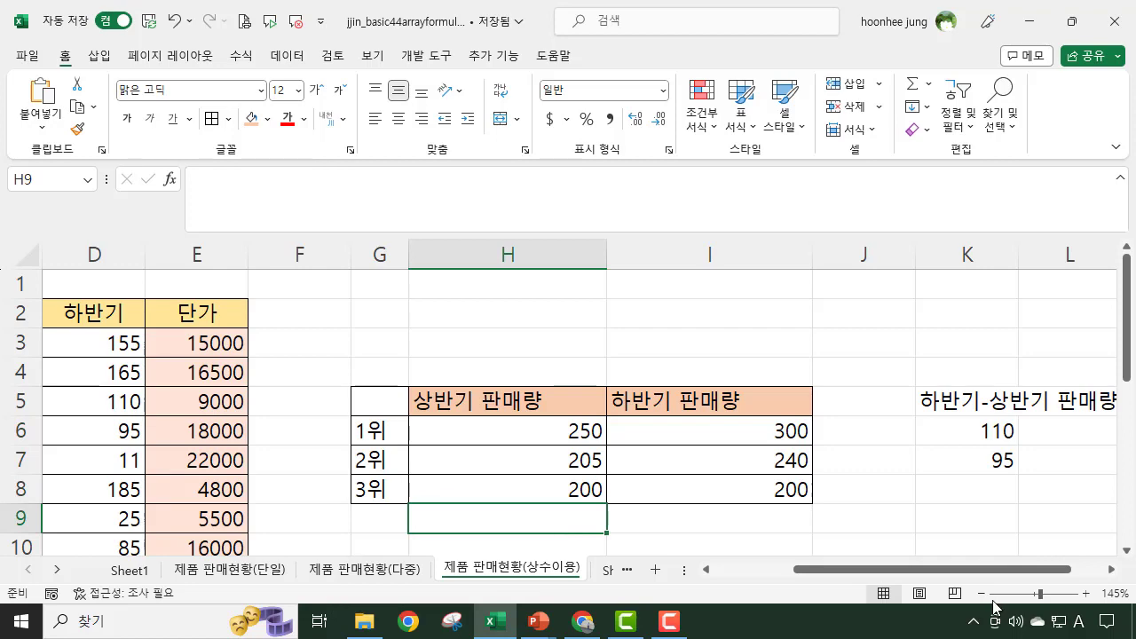
pyautogui.hscroll(-3, 960, 581)
pyautogui.scroll(-2, 419, 453)
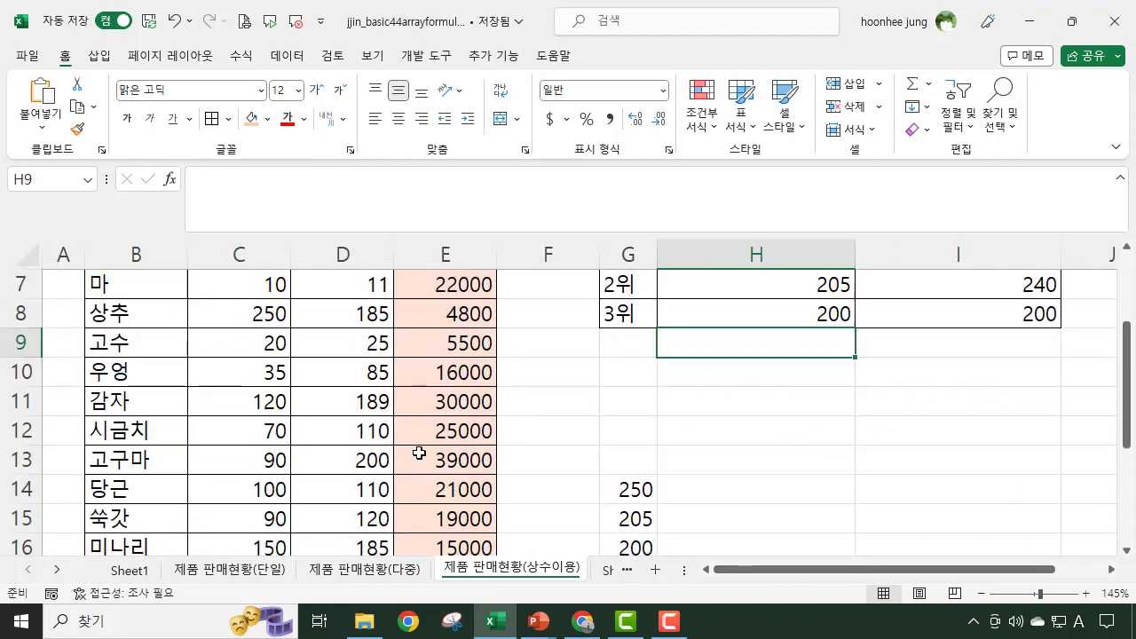
pyautogui.scroll(-3, 400, 497)
pyautogui.scroll(4, 897, 401)
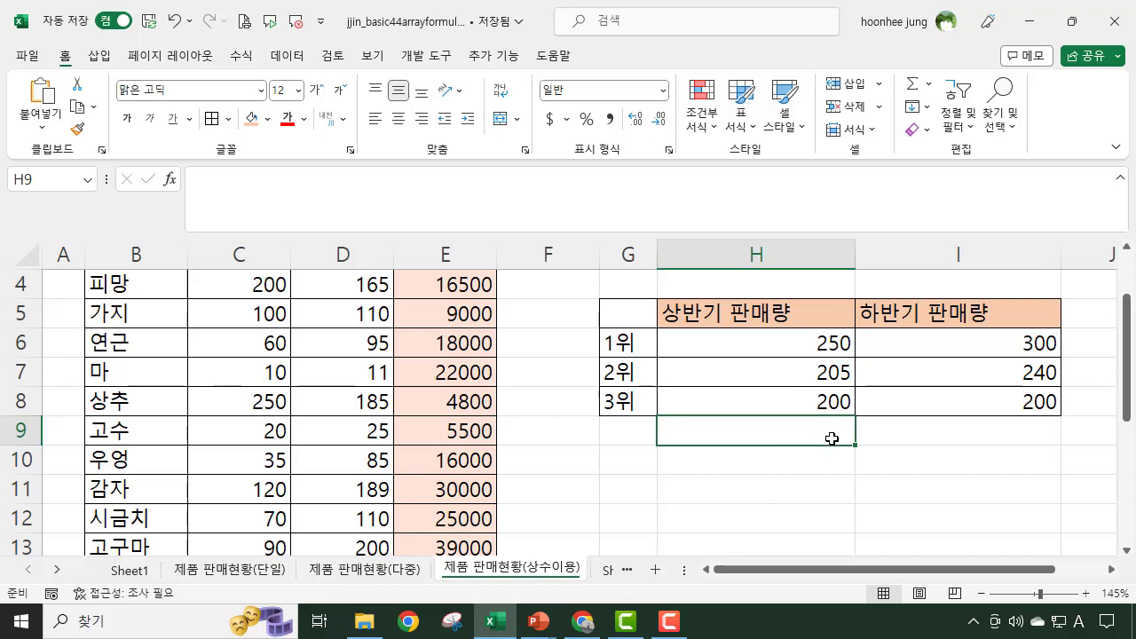
pyautogui.scroll(1, 830, 435)
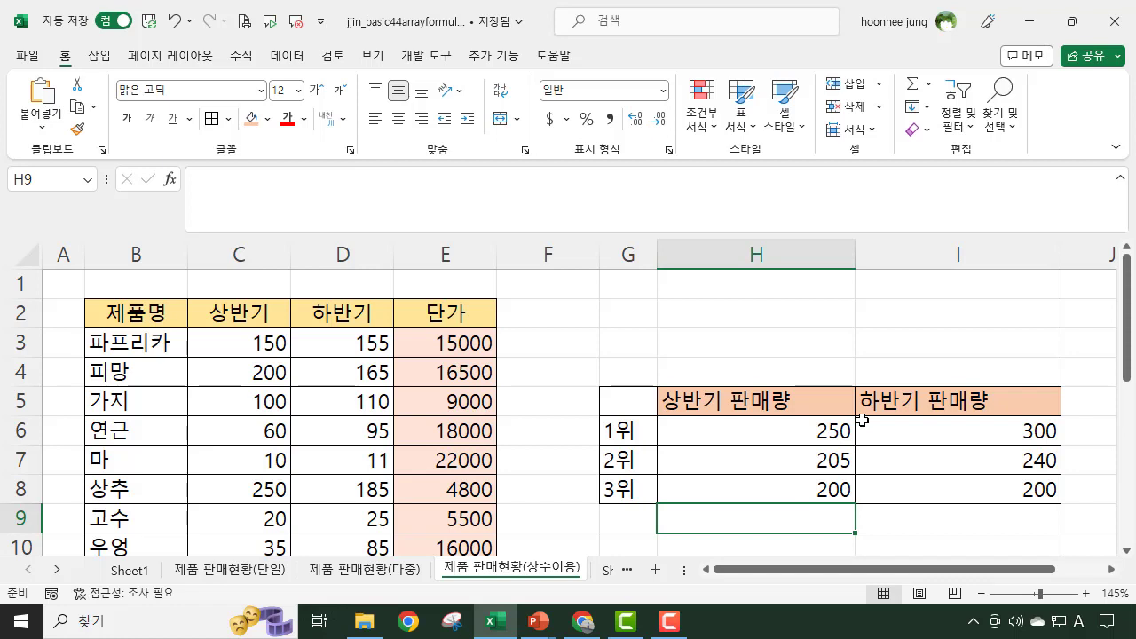
pyautogui.click(806, 433)
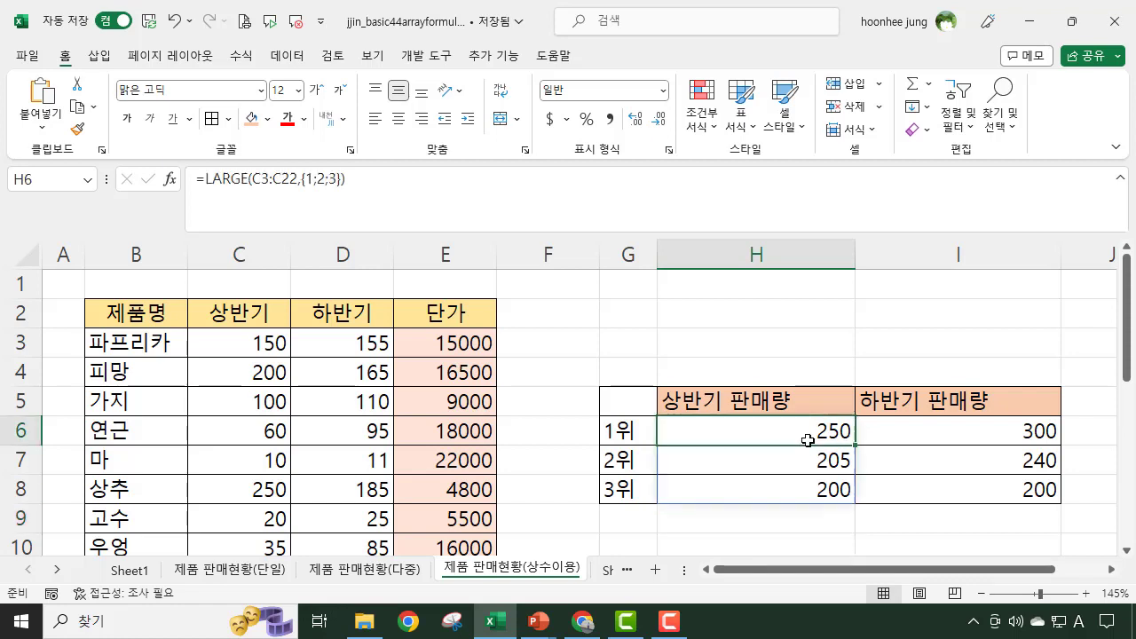
pyautogui.click(805, 456)
pyautogui.click(803, 493)
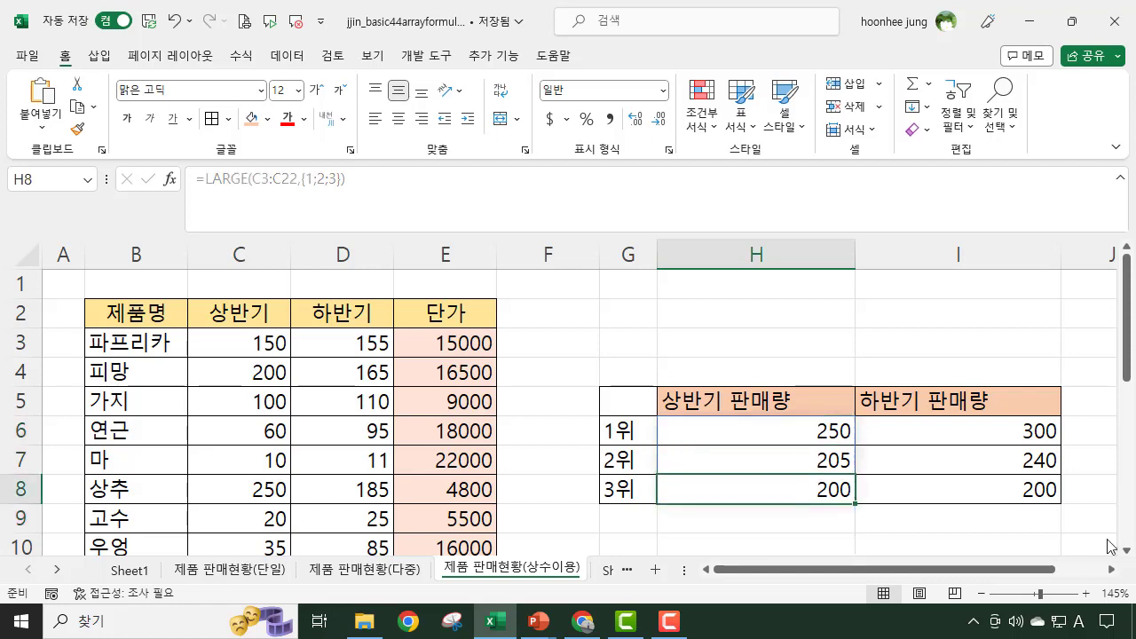
# Compare the rank labels in G6:G8 with the 상반기 판매량 values beside them and the ranking table's header row
pyautogui.click(752, 402)
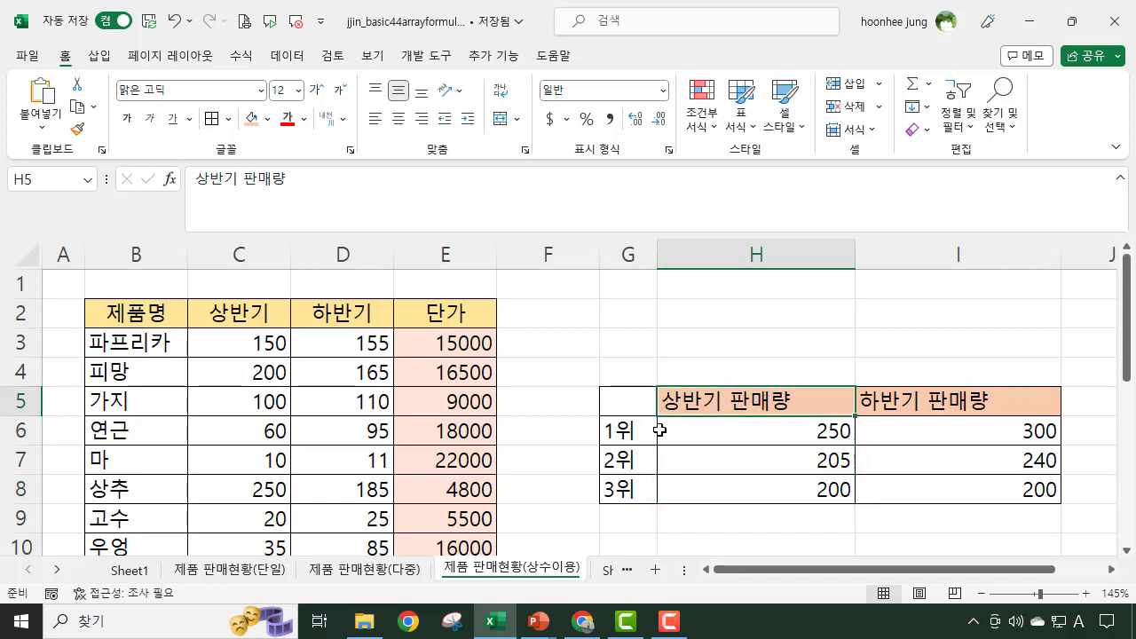
pyautogui.click(631, 432)
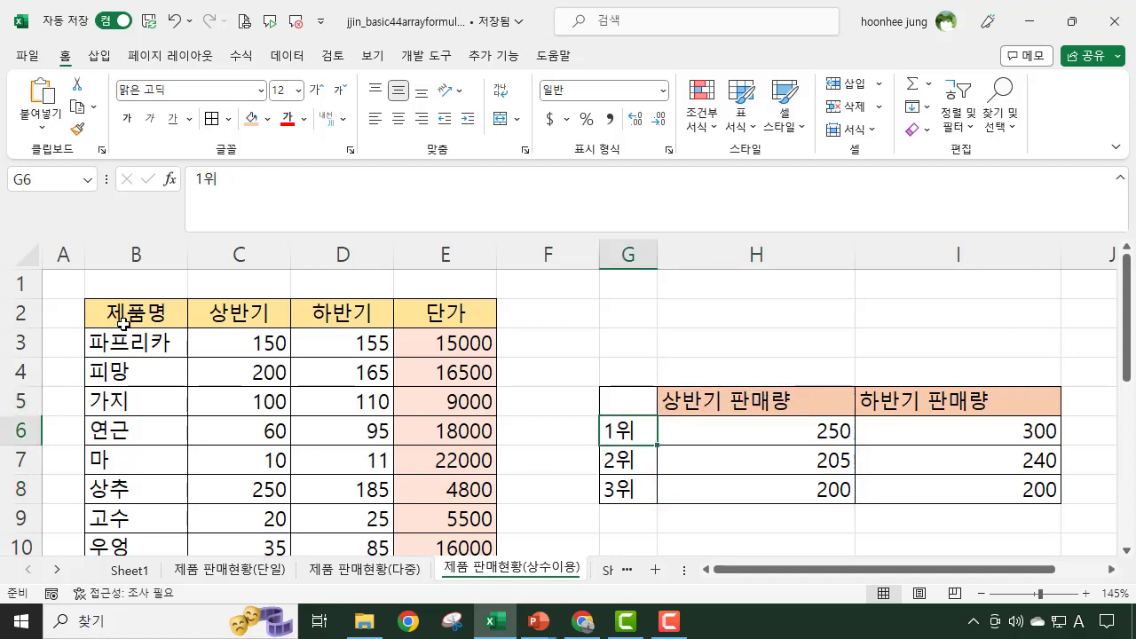
pyautogui.click(772, 432)
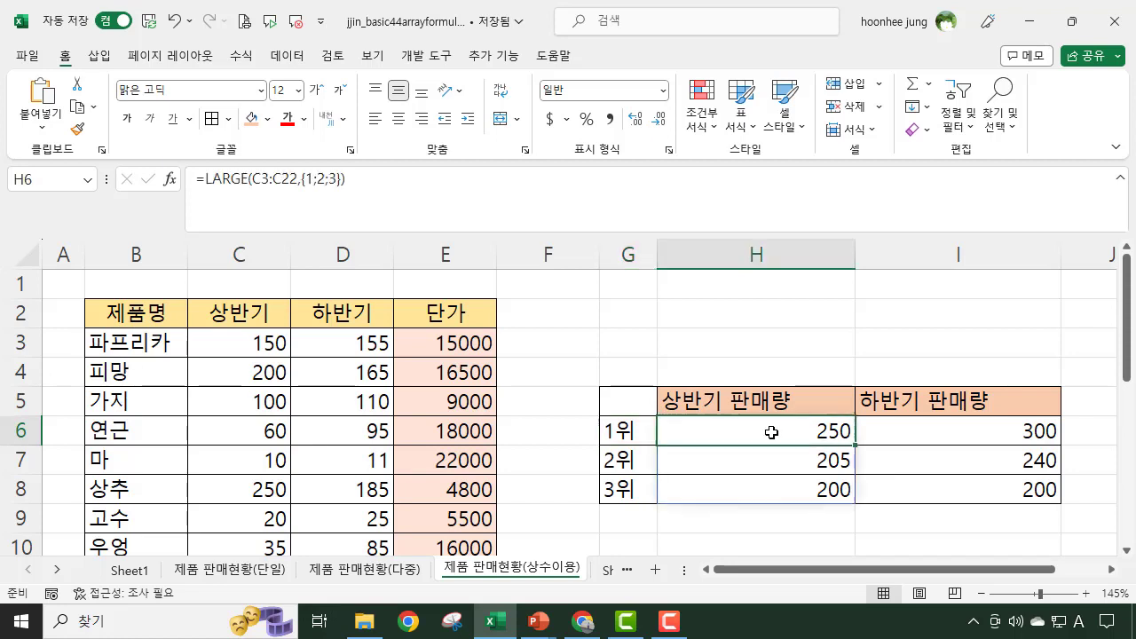
pyautogui.click(623, 465)
pyautogui.click(778, 465)
pyautogui.click(611, 498)
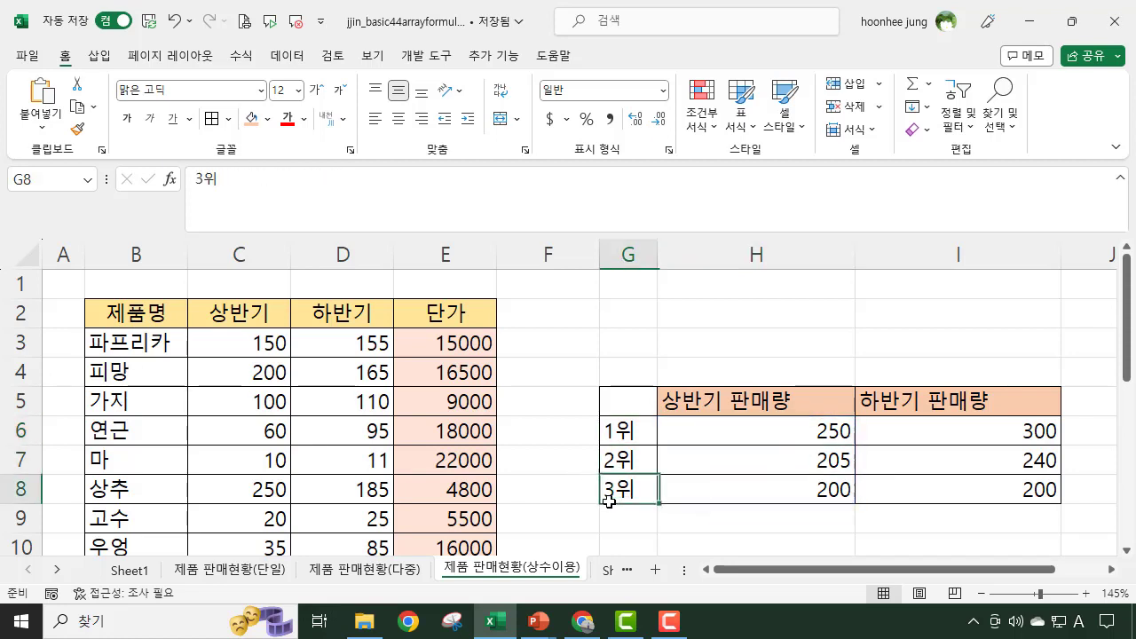
pyautogui.click(737, 489)
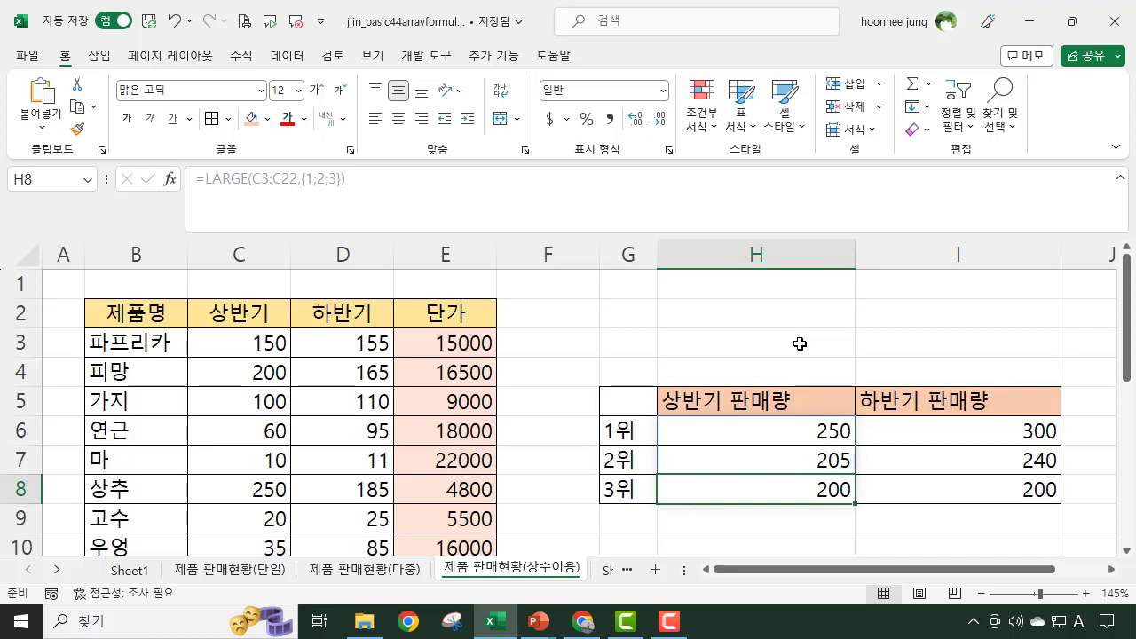
pyautogui.moveTo(612, 400); pyautogui.dragTo(969, 418)
pyautogui.click(933, 531)
pyautogui.scroll(-1, 934, 532)
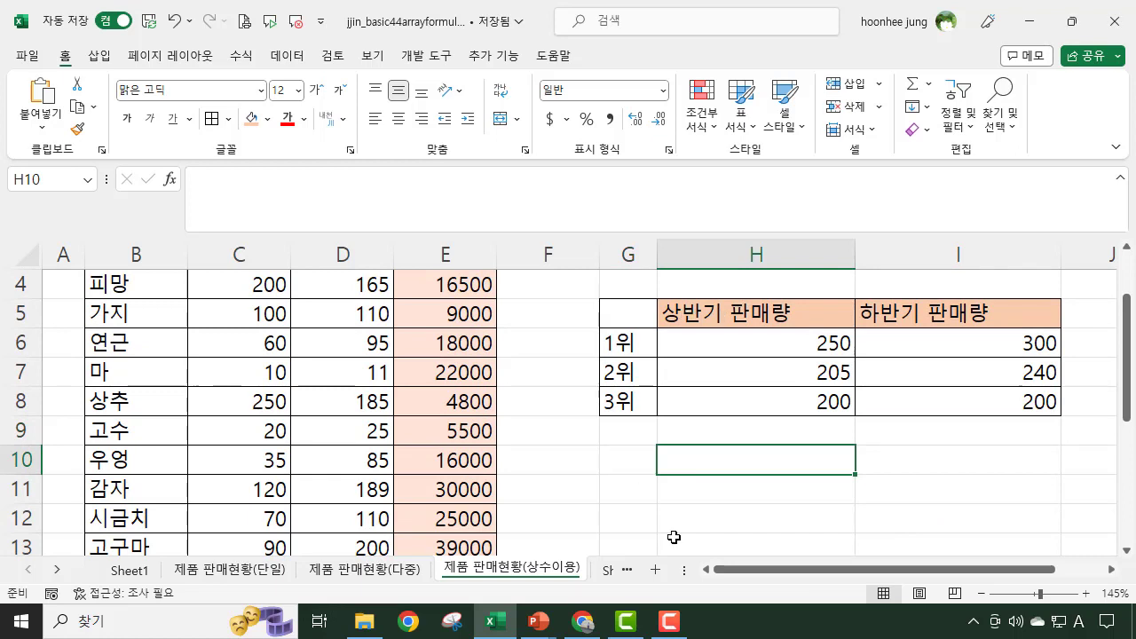
# Enter the heading 상반기 판매제품 in H10, beneath the half-year ranking table
pyautogui.write('tkl')
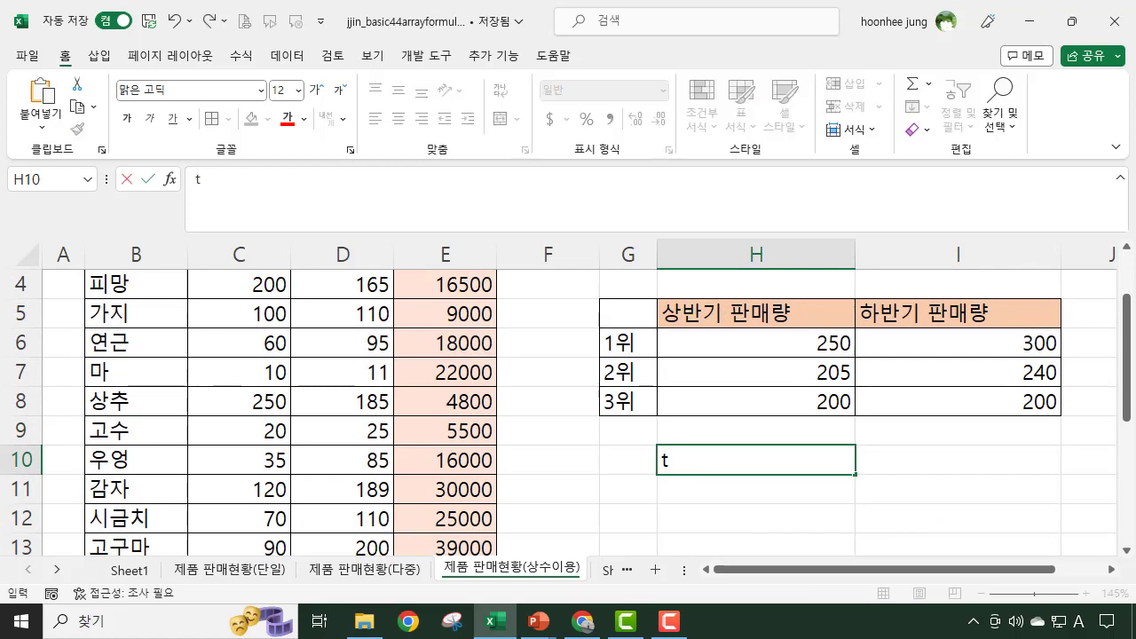
pyautogui.press('BackSpace')
pyautogui.press('BackSpace')
pyautogui.press('BackSpace')
pyautogui.write('상반기')
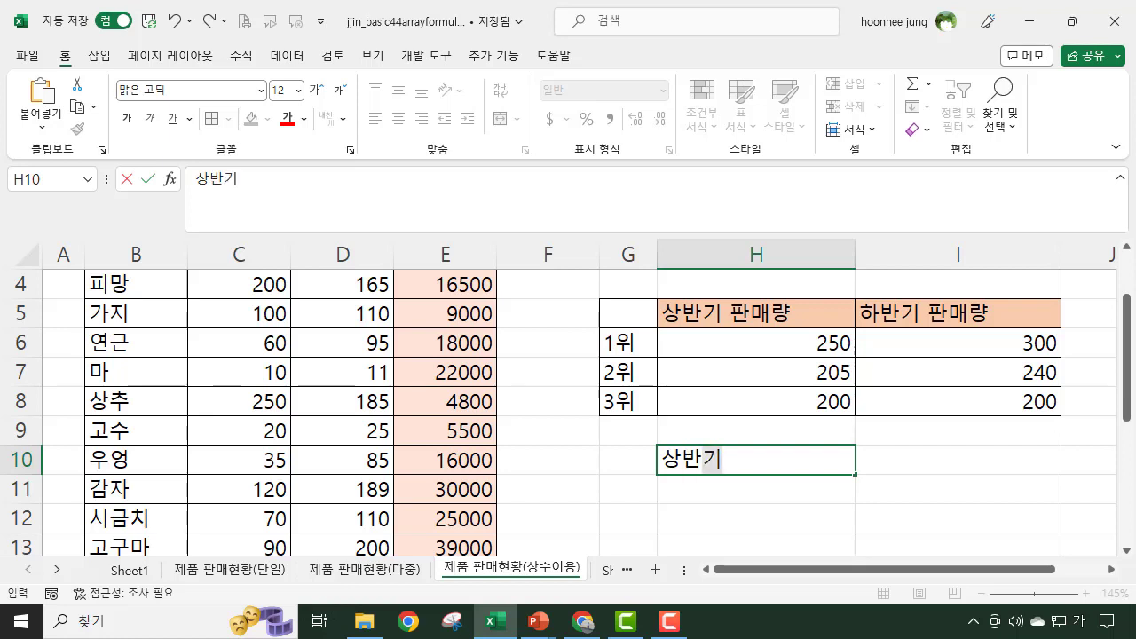
pyautogui.write(' 판')
pyautogui.write('맷')
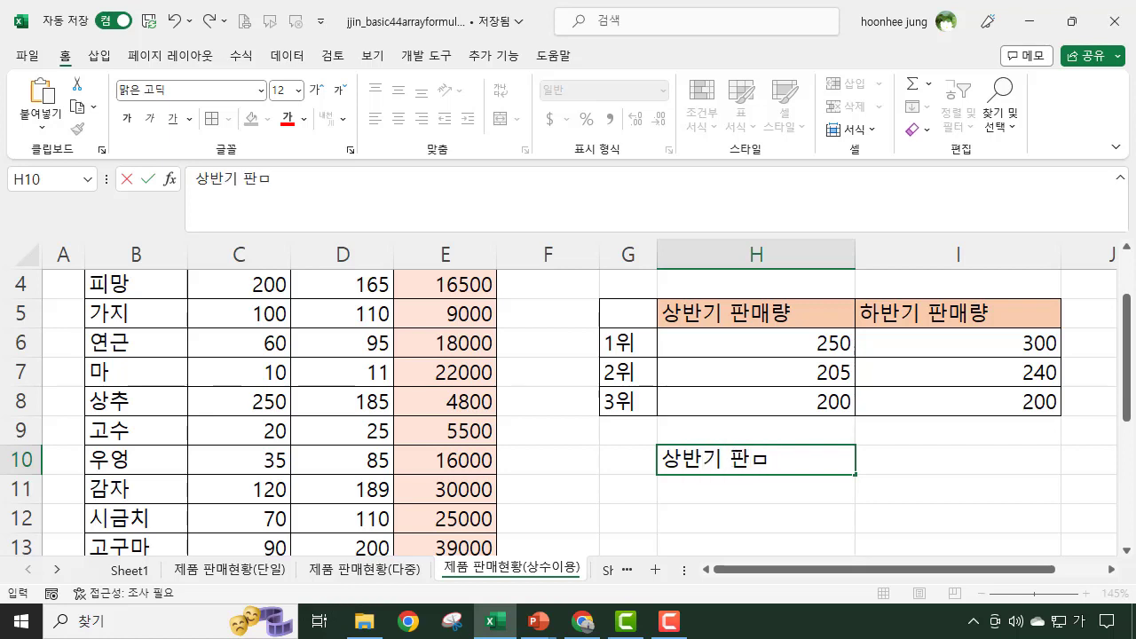
pyautogui.press('BackSpace')
pyautogui.write('제품')
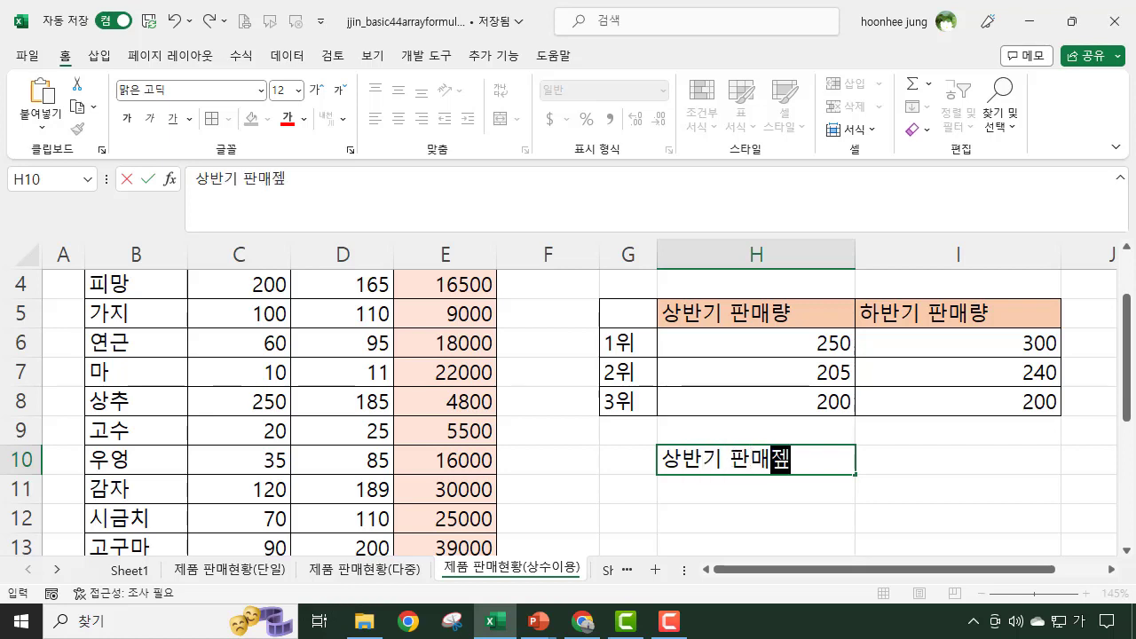
pyautogui.press('Return')
# Fill G11:G13 with the rank labels 1위, 2위 and 3위
pyautogui.click(628, 489)
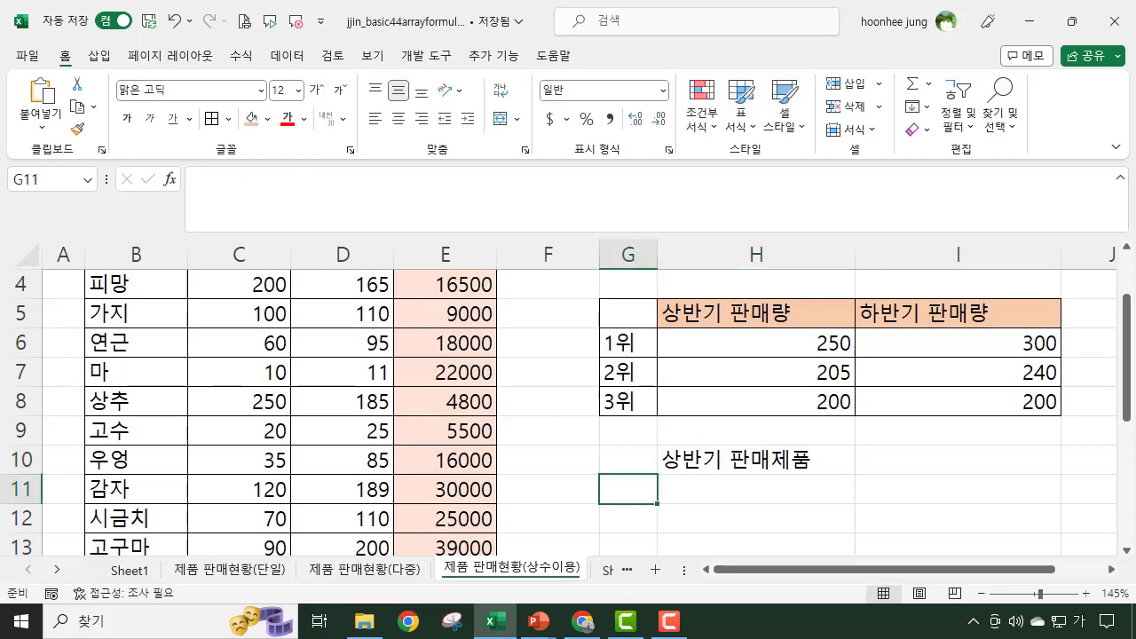
pyautogui.write('1위')
pyautogui.press('Return')
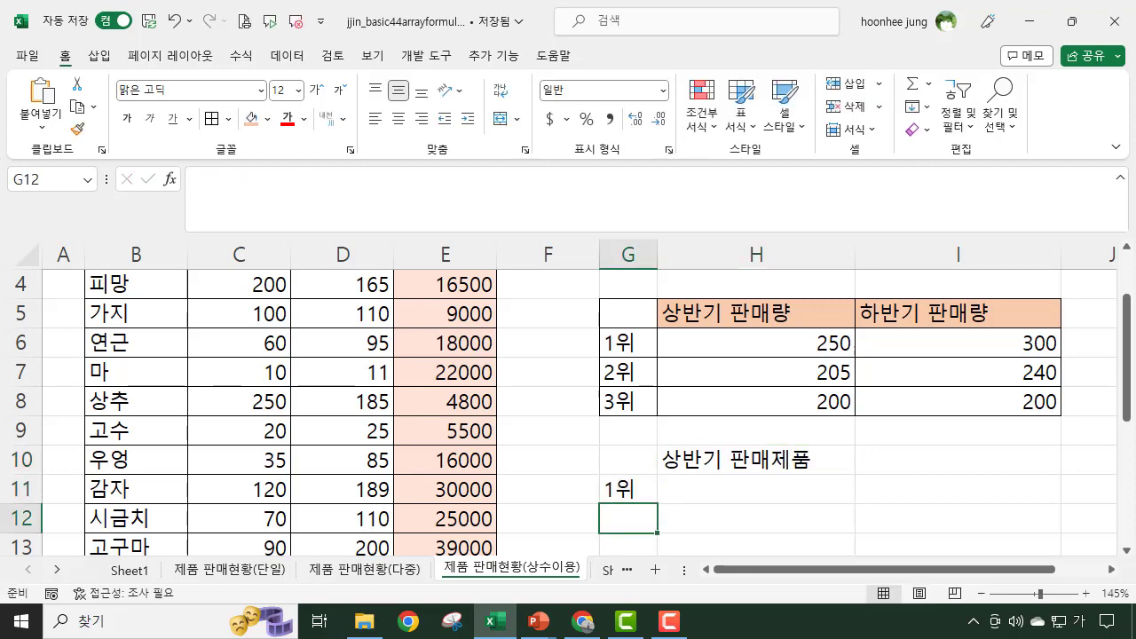
pyautogui.write('2위')
pyautogui.press('Return')
pyautogui.write('3')
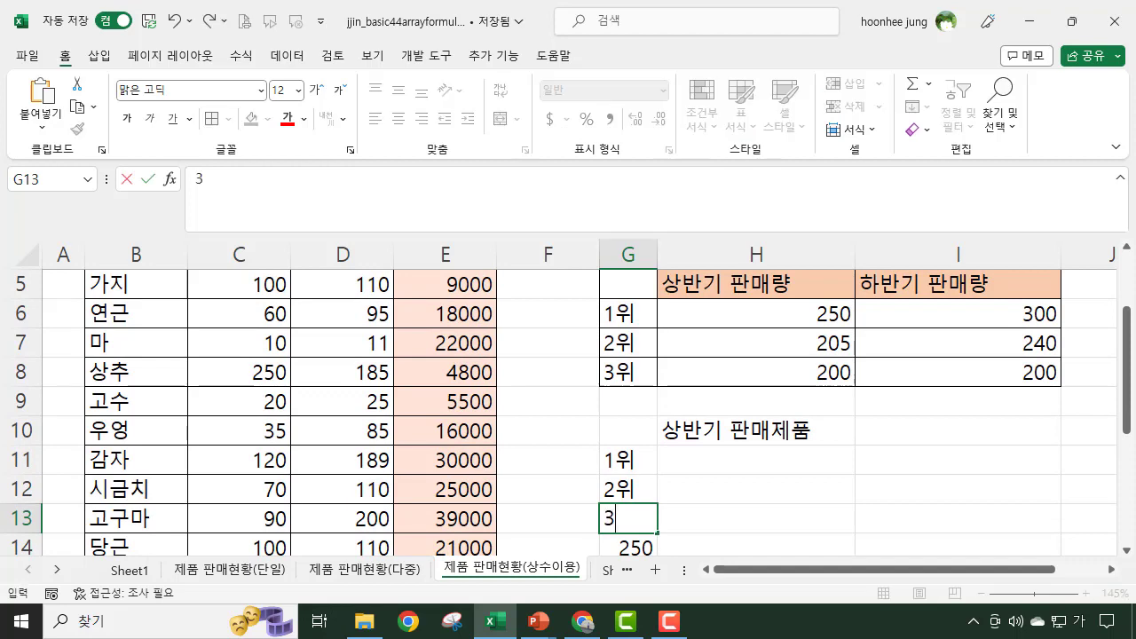
pyautogui.write('위')
pyautogui.press('Return')
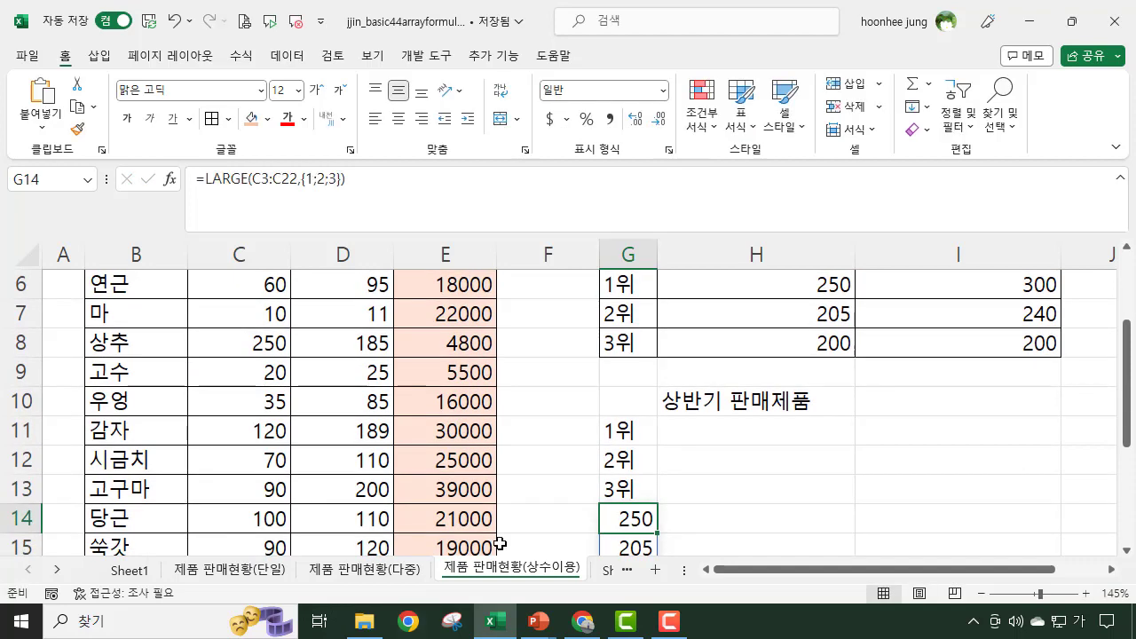
# Clear the leftover LARGE formula in G14 and the results beneath it, below the new rank labels
pyautogui.click(775, 467)
pyautogui.moveTo(641, 518); pyautogui.dragTo(637, 548)
pyautogui.press('Delete')
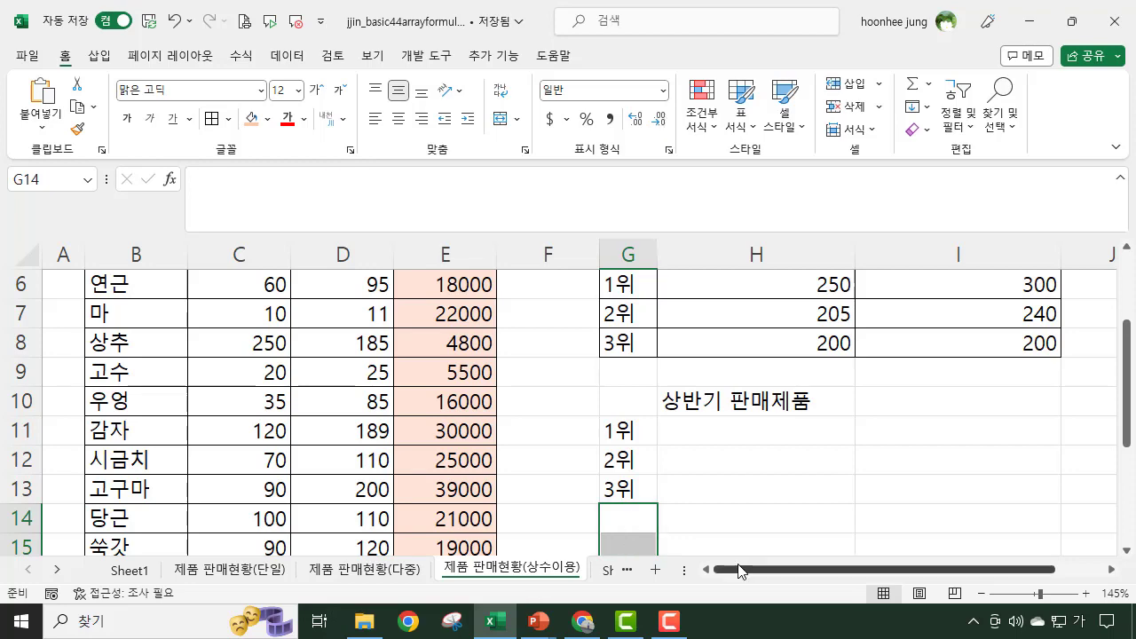
pyautogui.click(770, 542)
# Trace the top 상반기 판매량 values in H6:H7 back to their product names in the sales table
pyautogui.click(785, 403)
pyautogui.scroll(2, 148, 348)
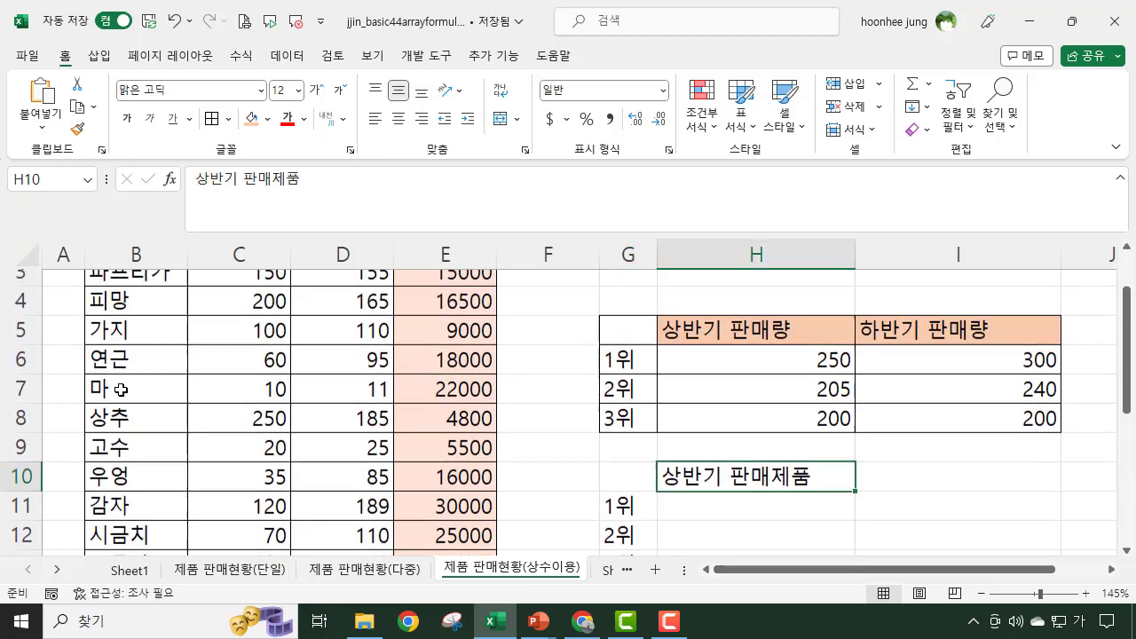
pyautogui.scroll(-1, 147, 524)
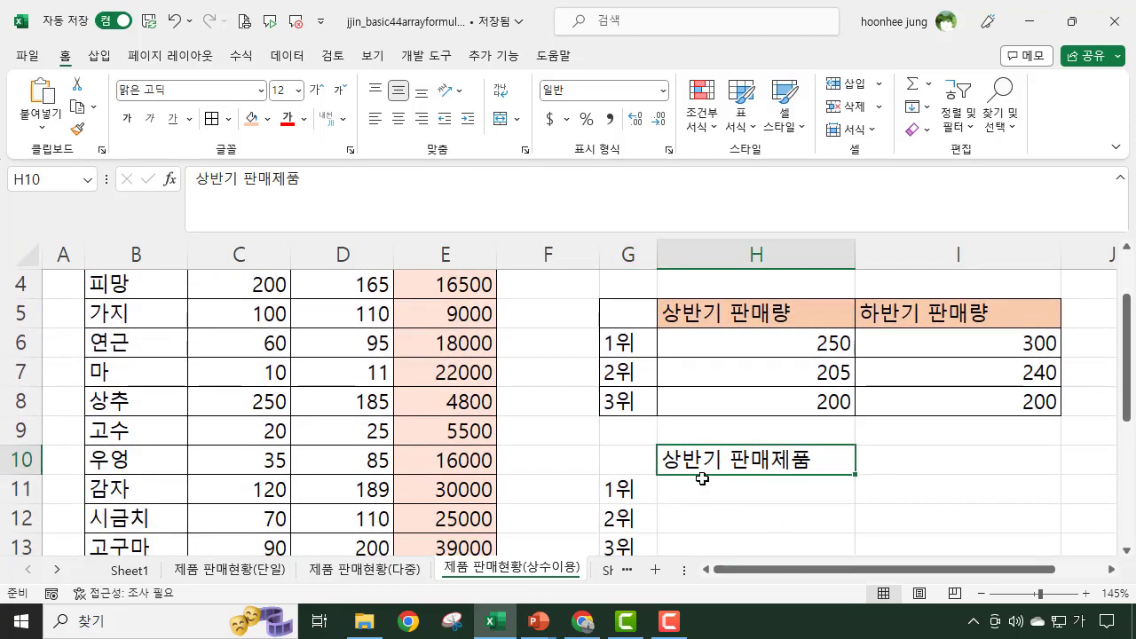
pyautogui.click(827, 348)
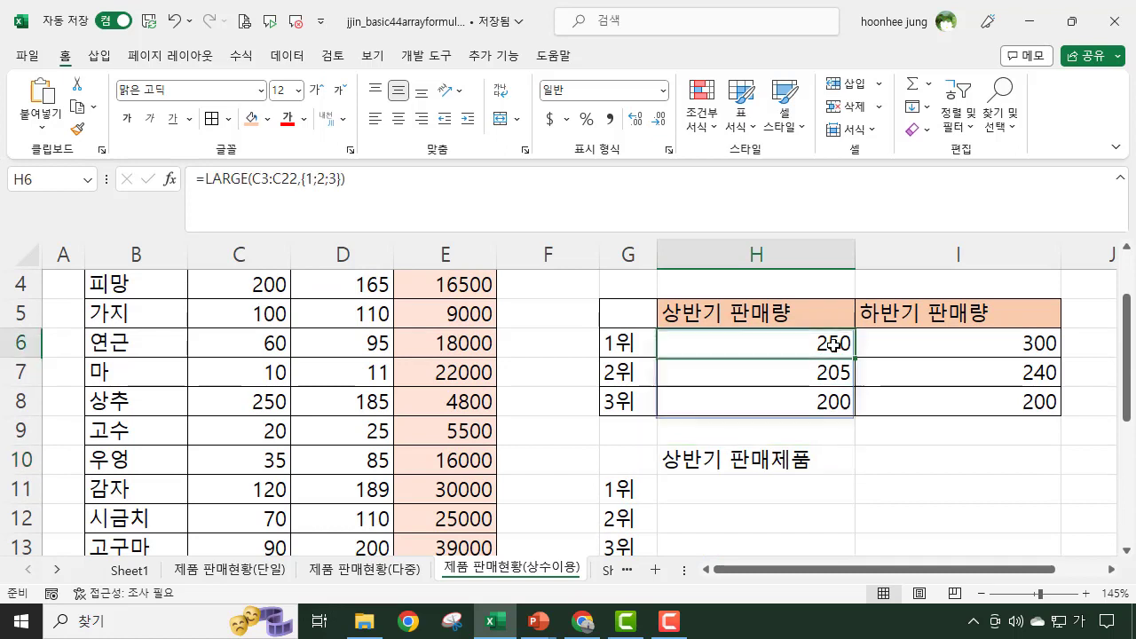
pyautogui.click(122, 399)
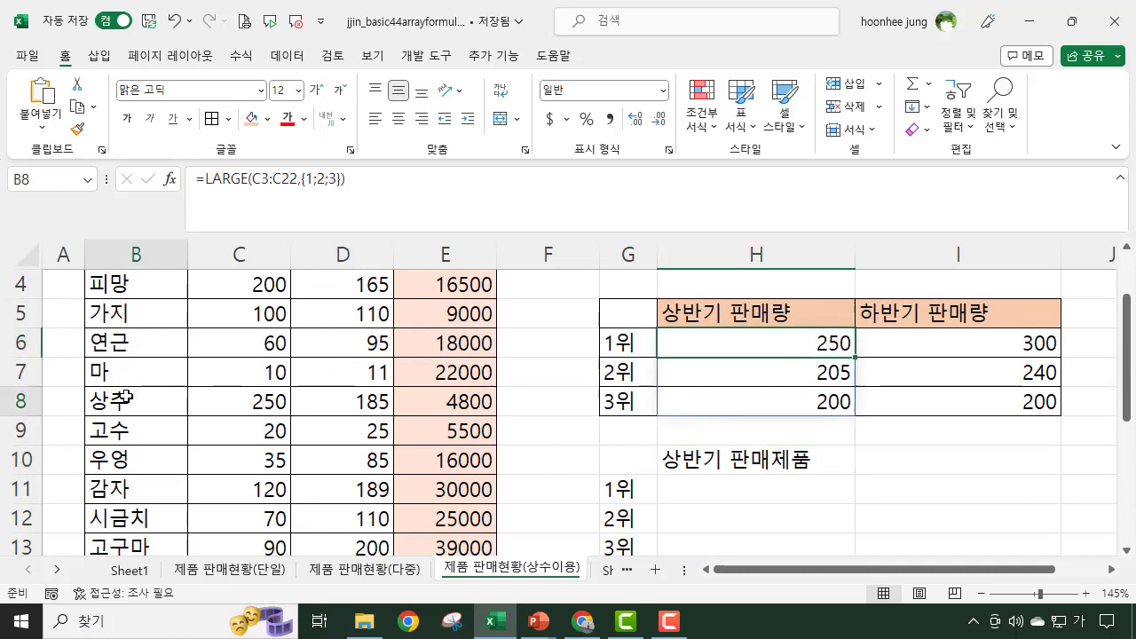
pyautogui.click(254, 406)
pyautogui.click(621, 497)
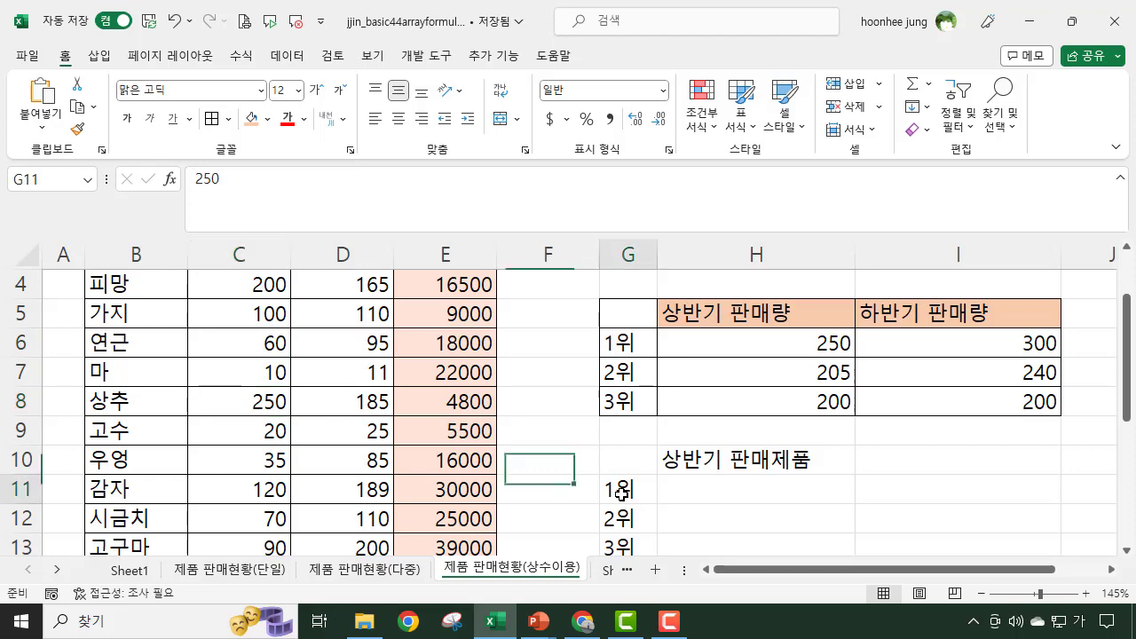
pyautogui.click(722, 493)
pyautogui.click(837, 371)
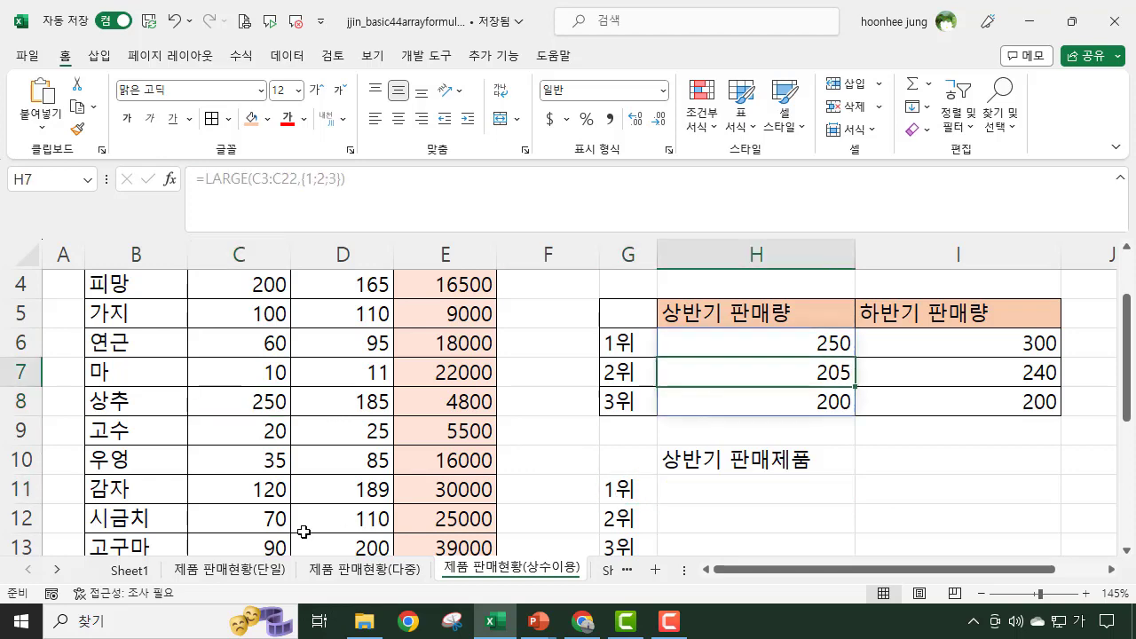
pyautogui.scroll(1, 238, 503)
pyautogui.scroll(-4, 238, 502)
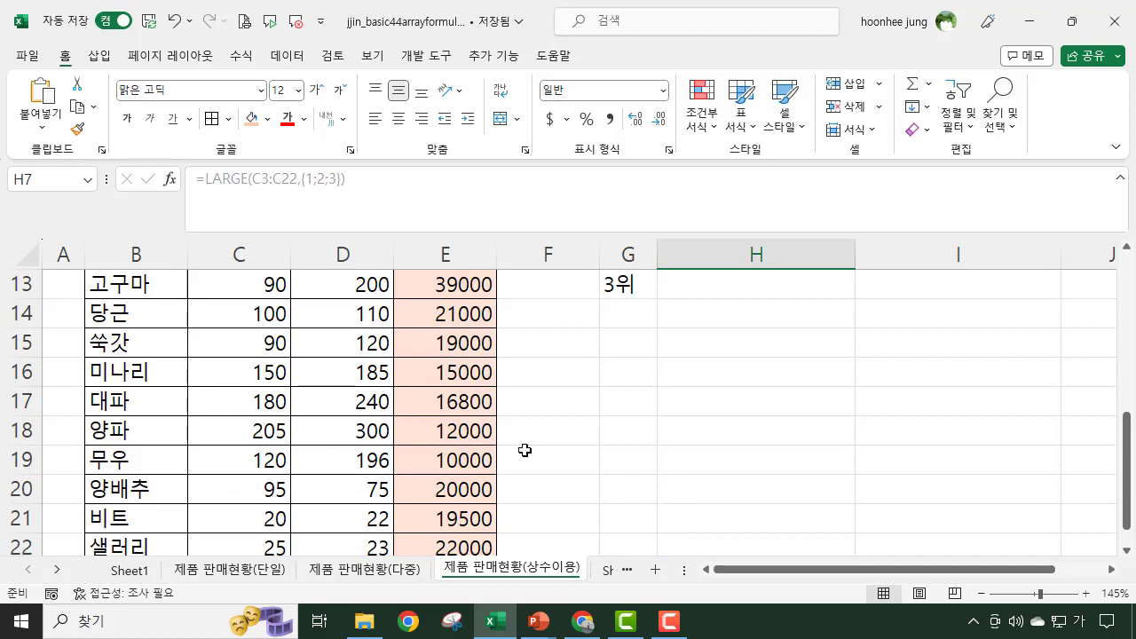
pyautogui.scroll(1, 680, 453)
pyautogui.scroll(1, 725, 418)
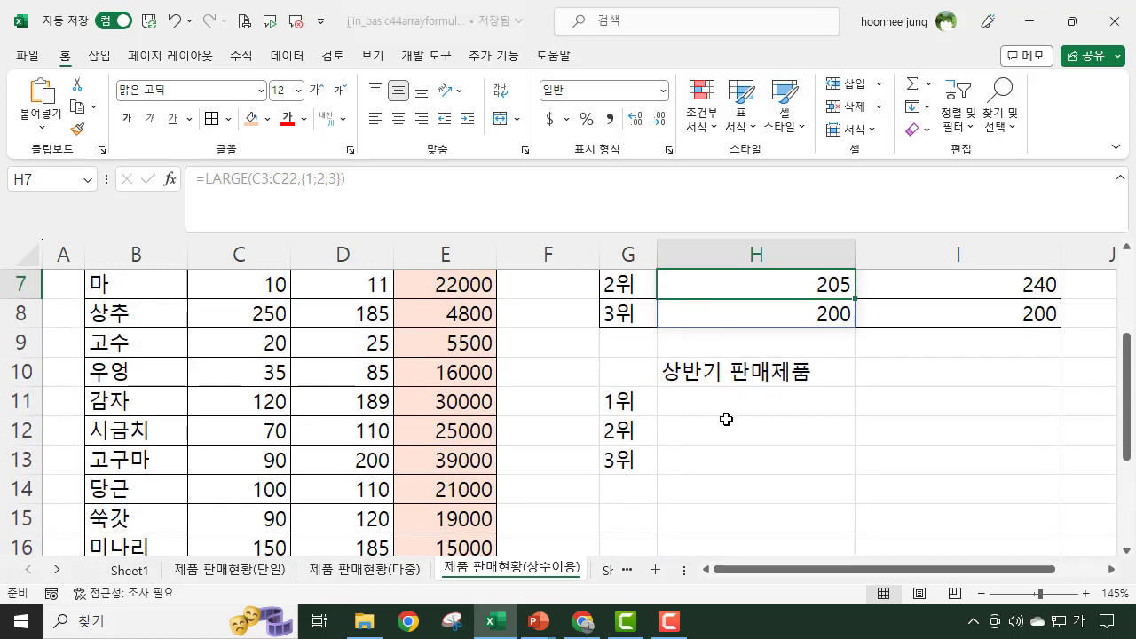
# Check the product name list down to its last row against the empty result cells H11:H13
pyautogui.click(729, 396)
pyautogui.click(720, 432)
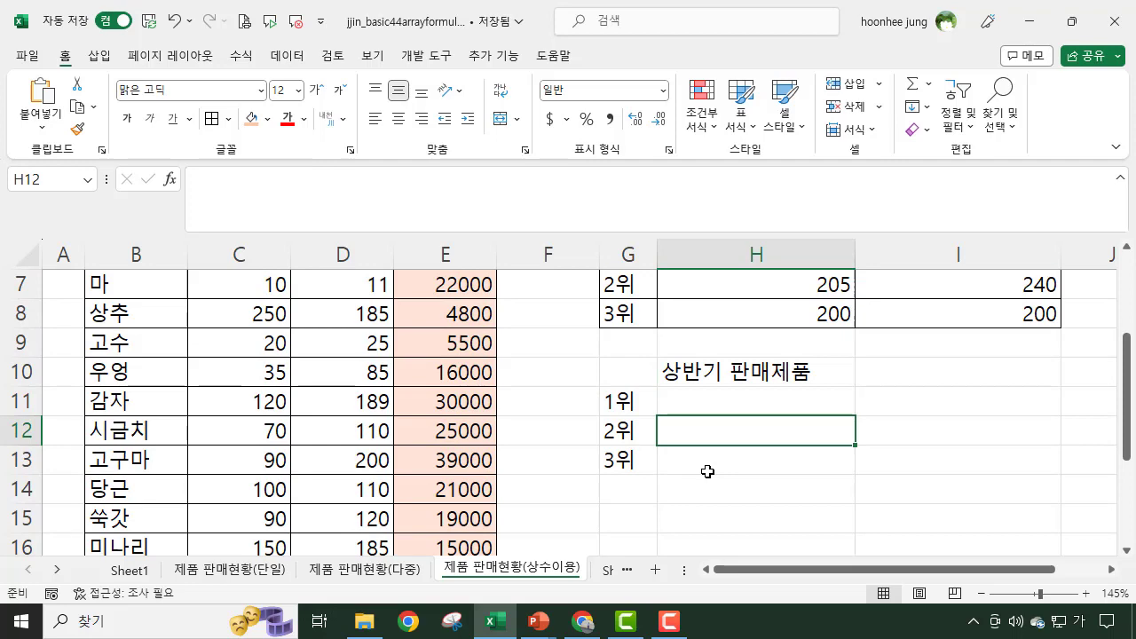
pyautogui.scroll(-2, 157, 508)
pyautogui.scroll(-1, 159, 508)
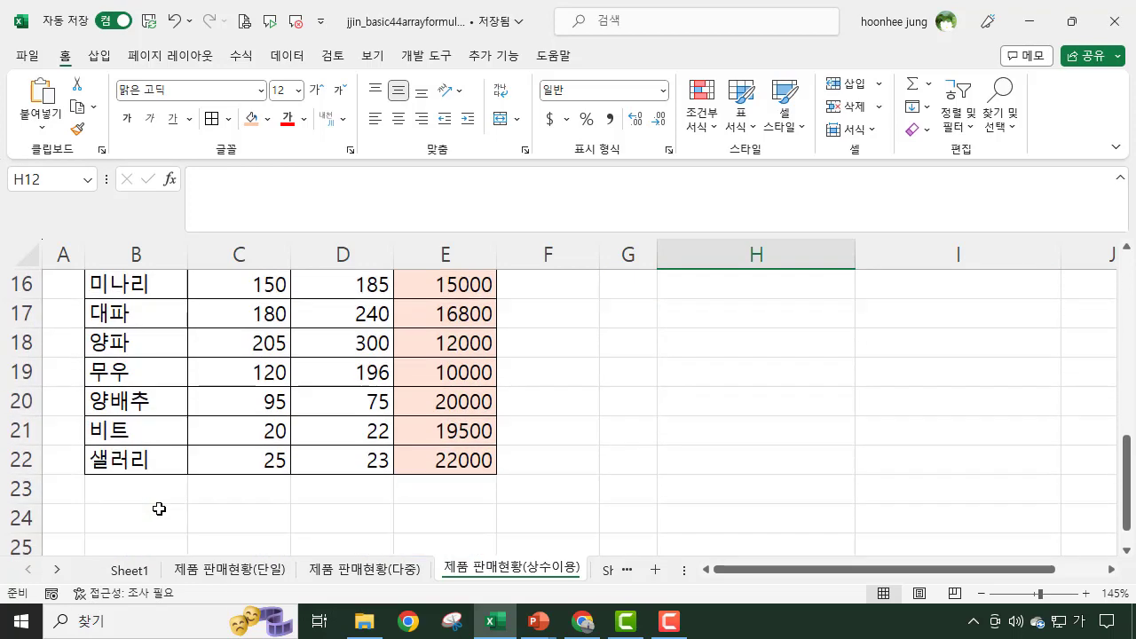
pyautogui.scroll(4, 159, 509)
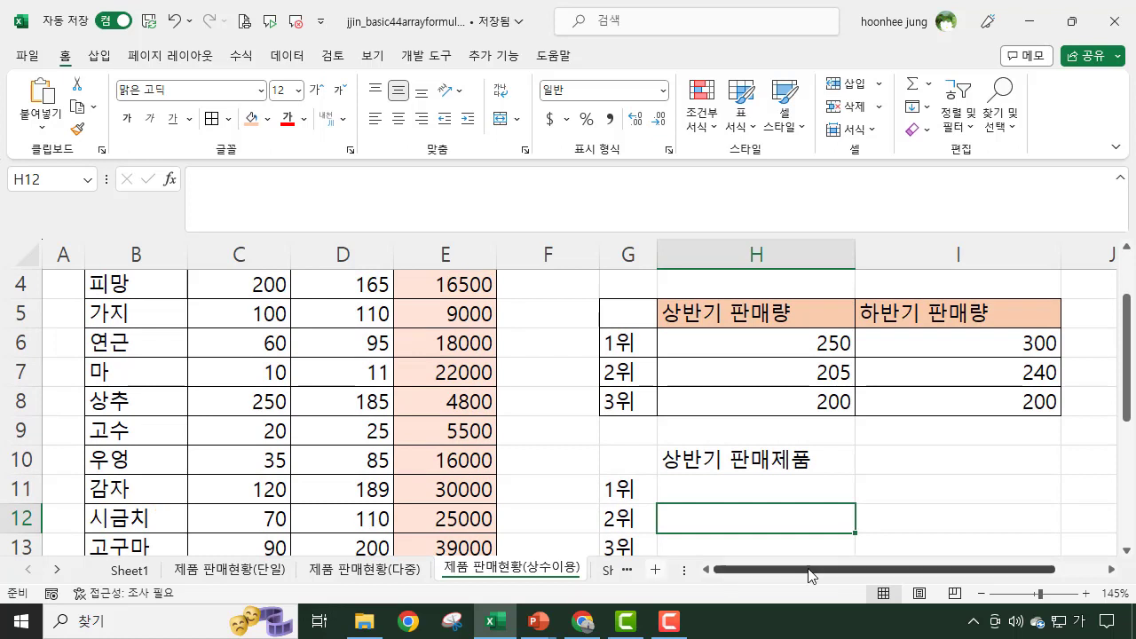
pyautogui.click(733, 489)
pyautogui.click(733, 523)
pyautogui.click(721, 545)
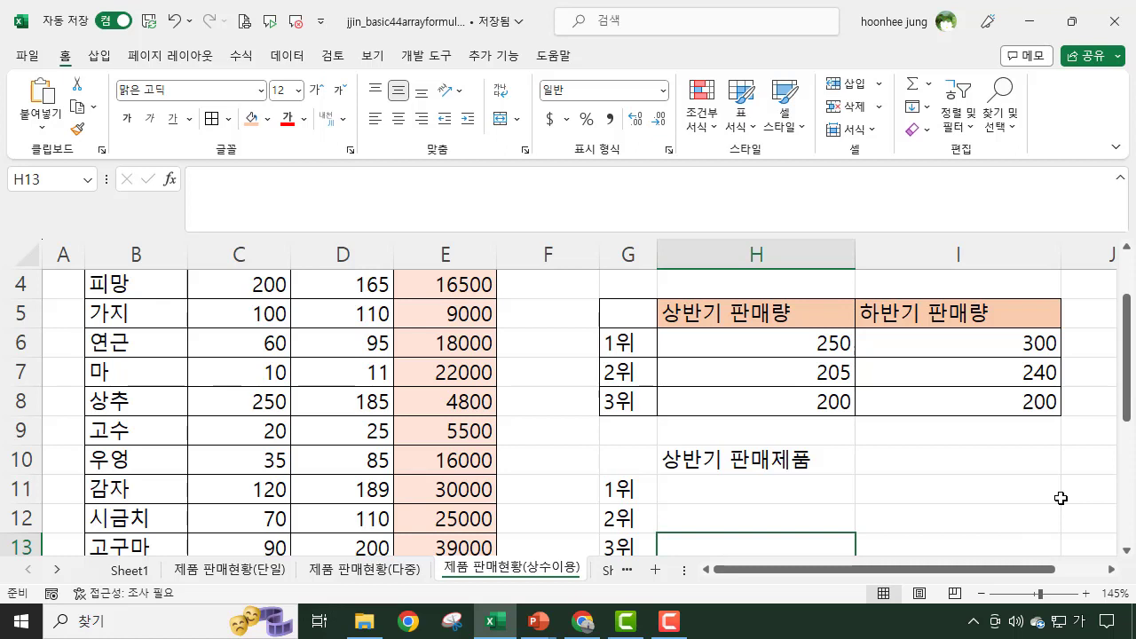
pyautogui.click(748, 492)
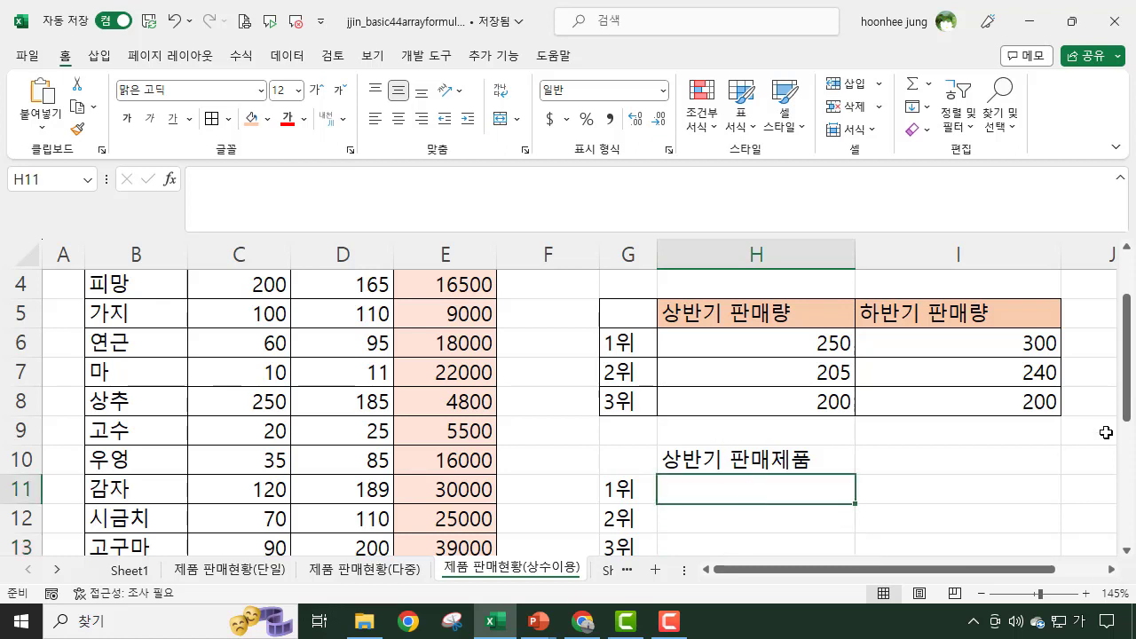
pyautogui.write('=')
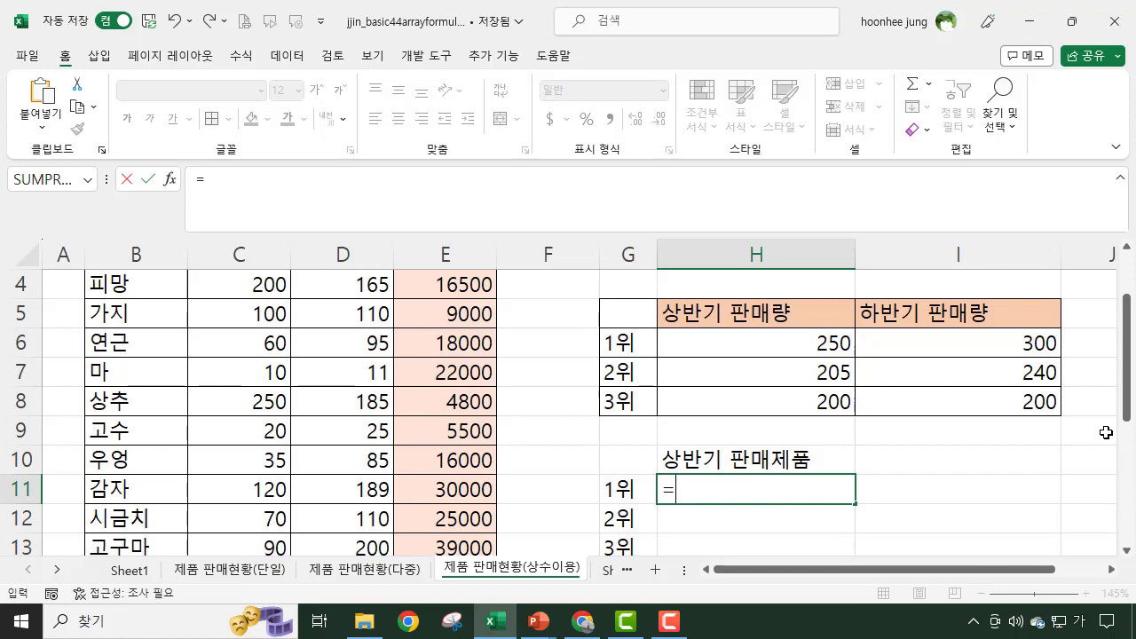
pyautogui.write('in')
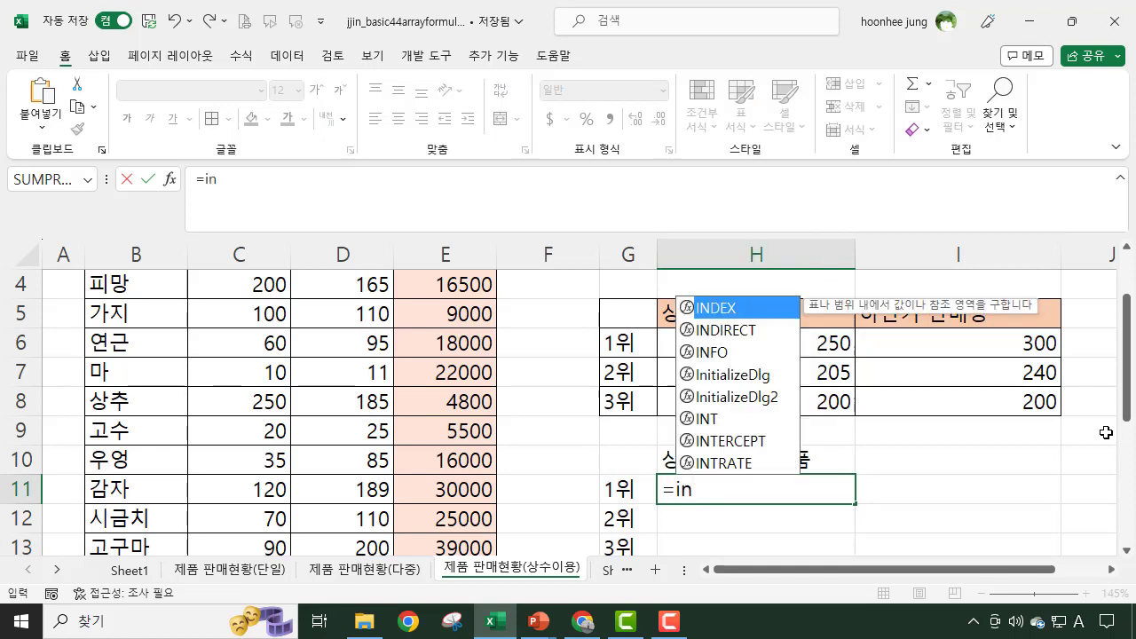
pyautogui.press('BackSpace')
pyautogui.press('BackSpace')
pyautogui.press('Escape')
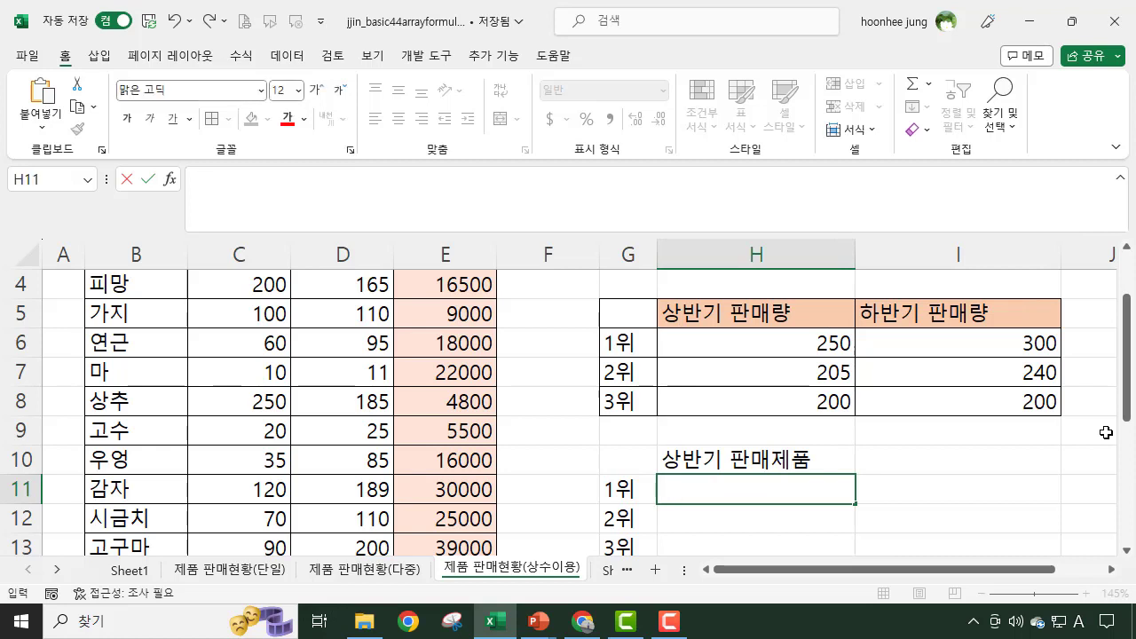
# Compare the 상반기 판매량 ranking values in H7:H8 with the empty product cells H11:H13
pyautogui.click(982, 481)
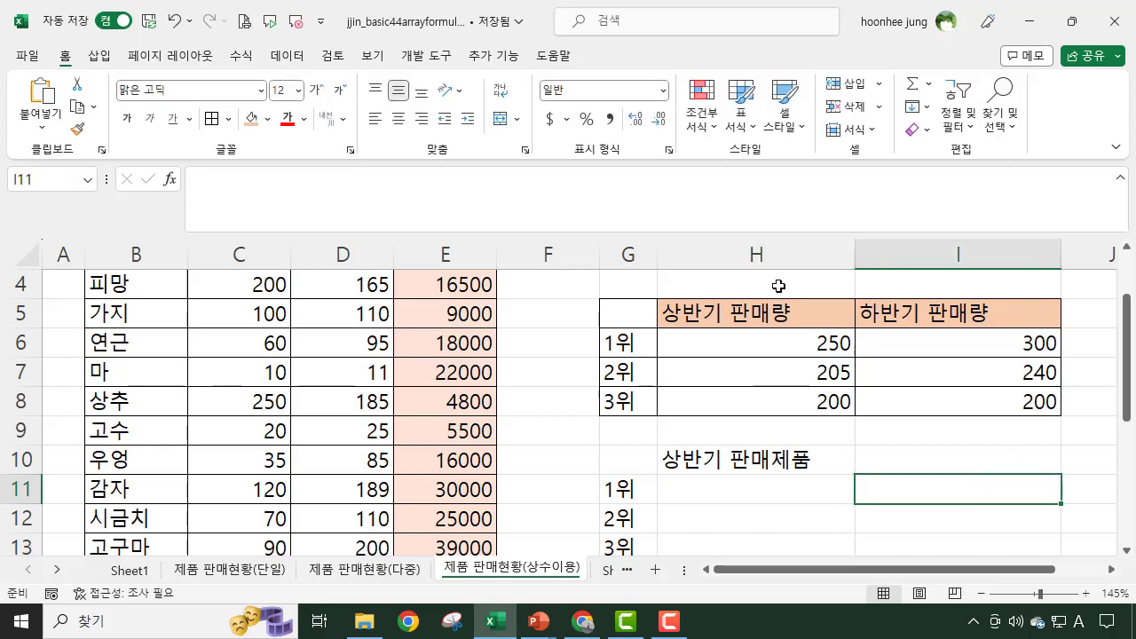
pyautogui.click(760, 364)
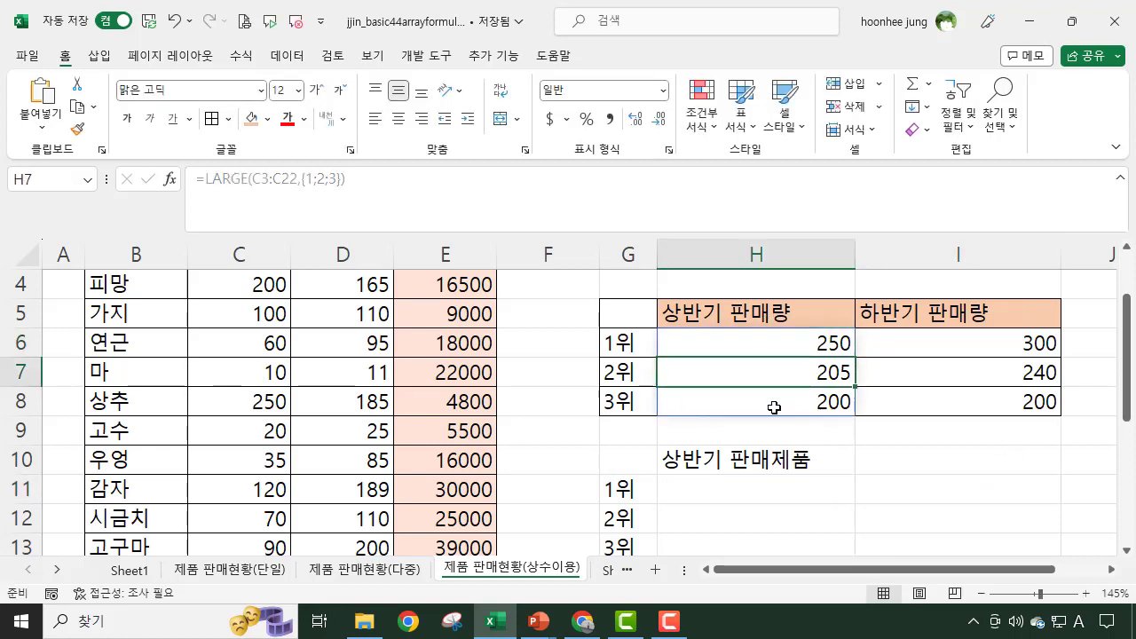
pyautogui.click(773, 403)
pyautogui.click(777, 497)
pyautogui.click(766, 521)
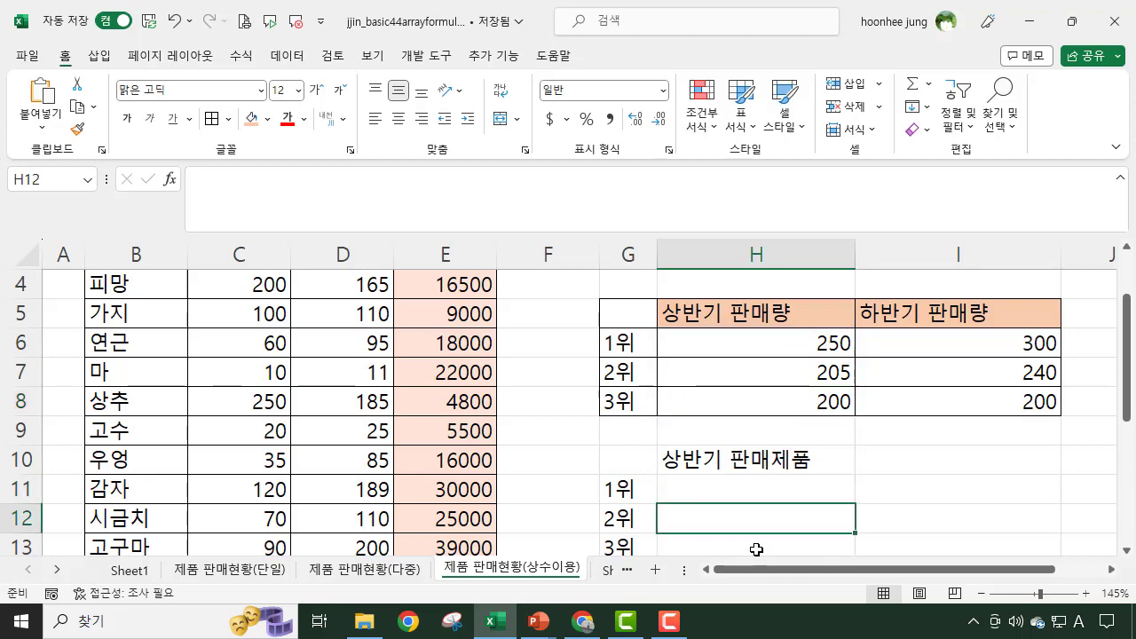
pyautogui.click(756, 548)
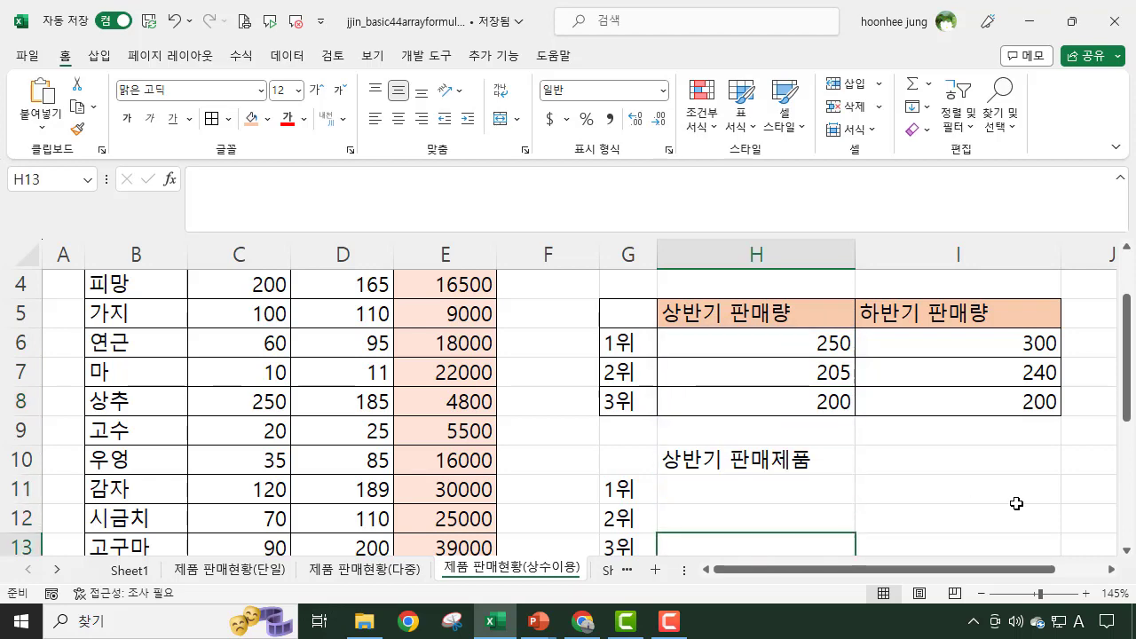
# Start an INDEX formula in H11, beside the 1위 label under 상반기 판매제품, using product names B3:B22 as the array
pyautogui.scroll(1, 1016, 503)
pyautogui.scroll(1, 1017, 503)
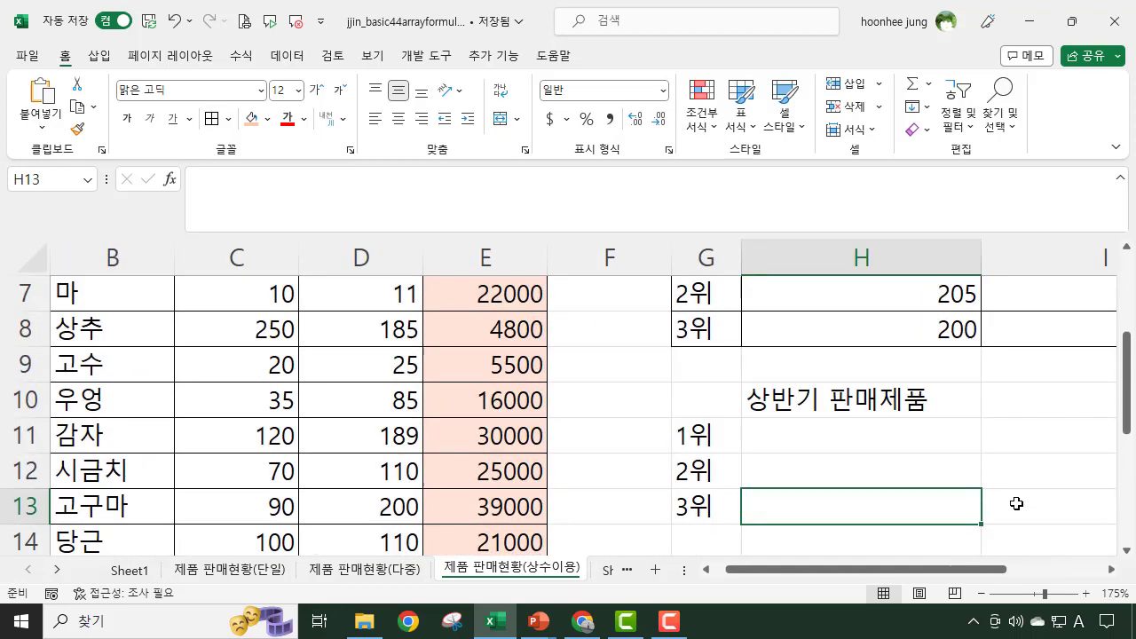
pyautogui.click(886, 433)
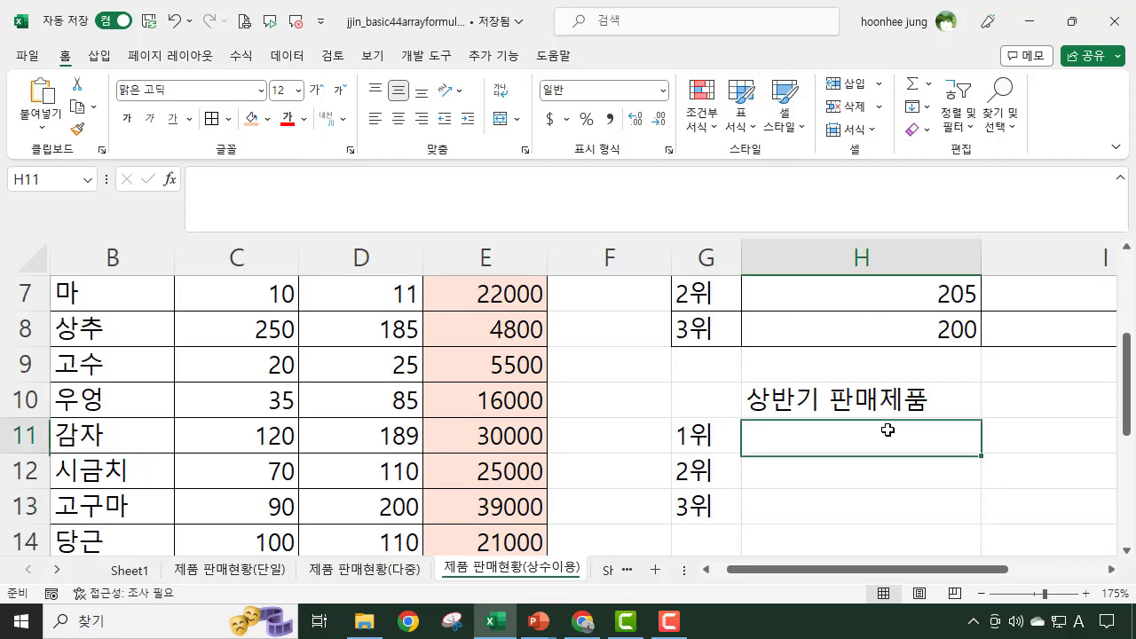
pyautogui.write('=')
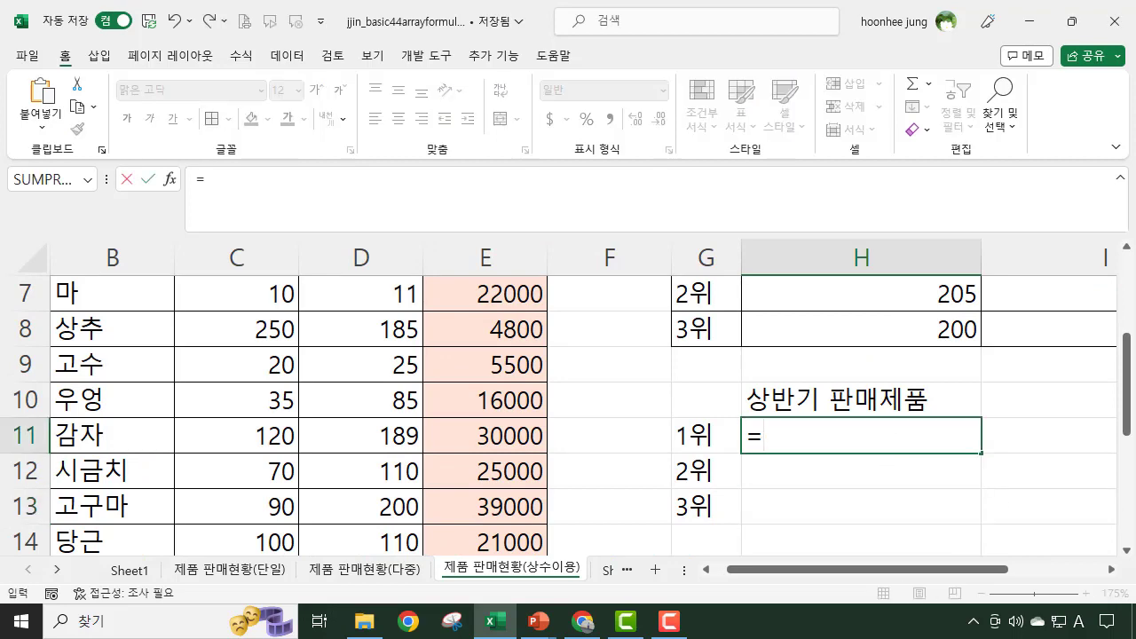
pyautogui.write('index')
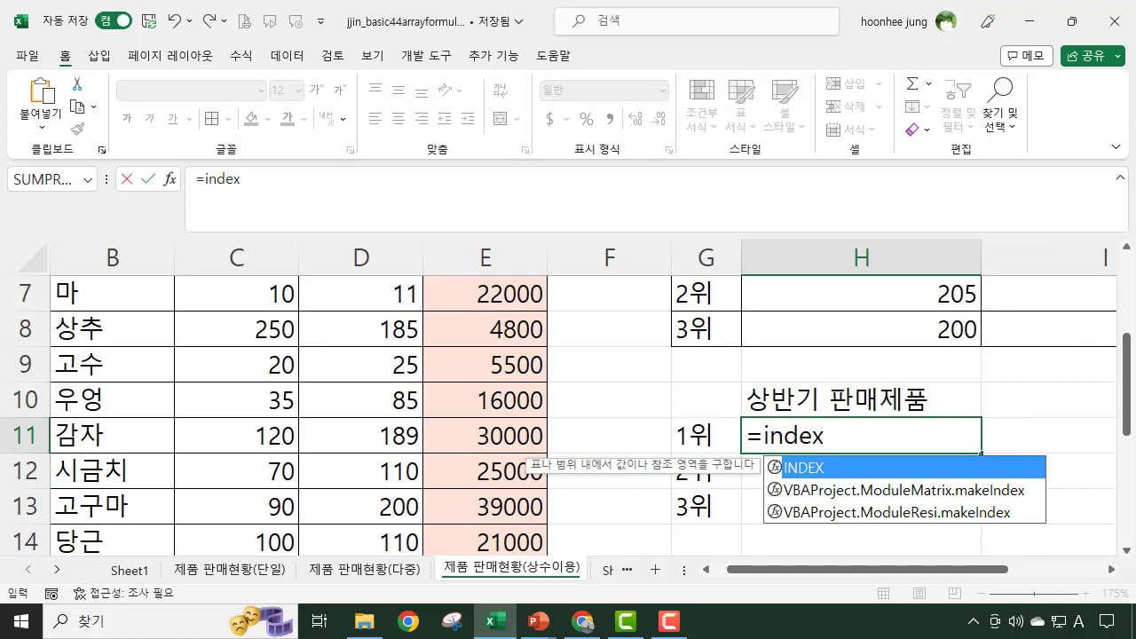
pyautogui.write('(')
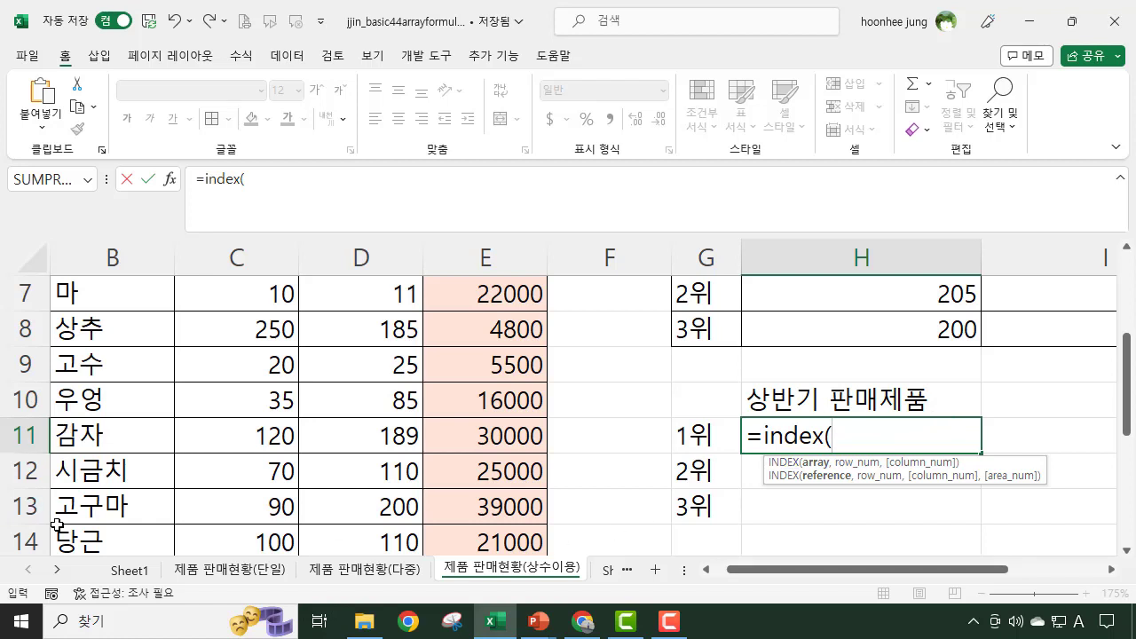
pyautogui.hscroll(-1, 823, 580)
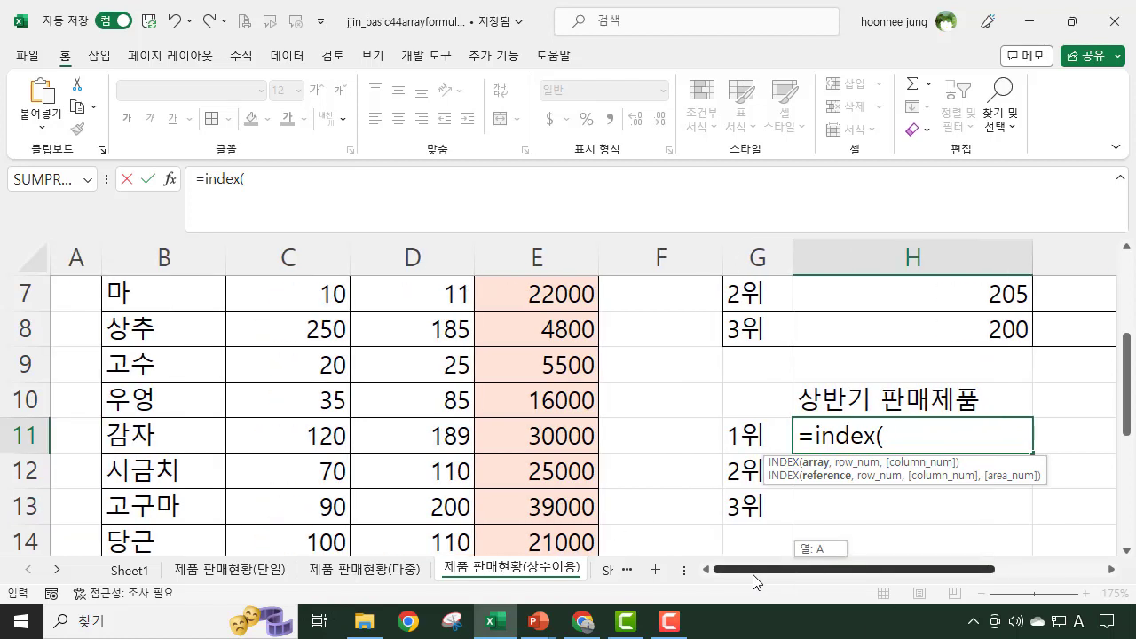
pyautogui.scroll(2, 92, 332)
pyautogui.moveTo(159, 364); pyautogui.dragTo(156, 479)
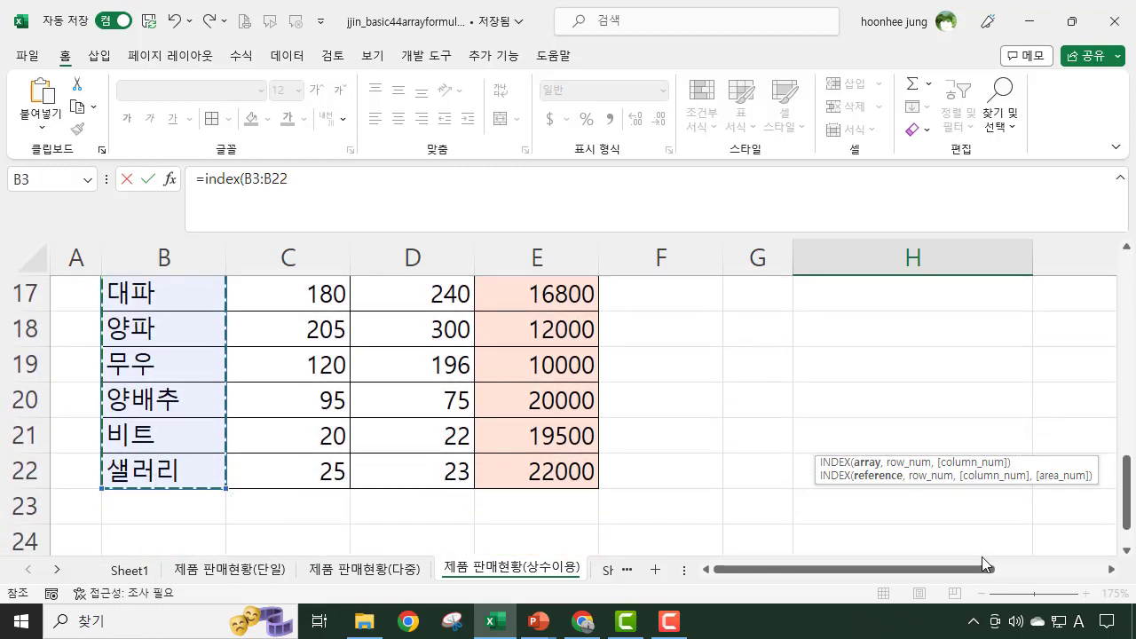
pyautogui.scroll(3, 1047, 494)
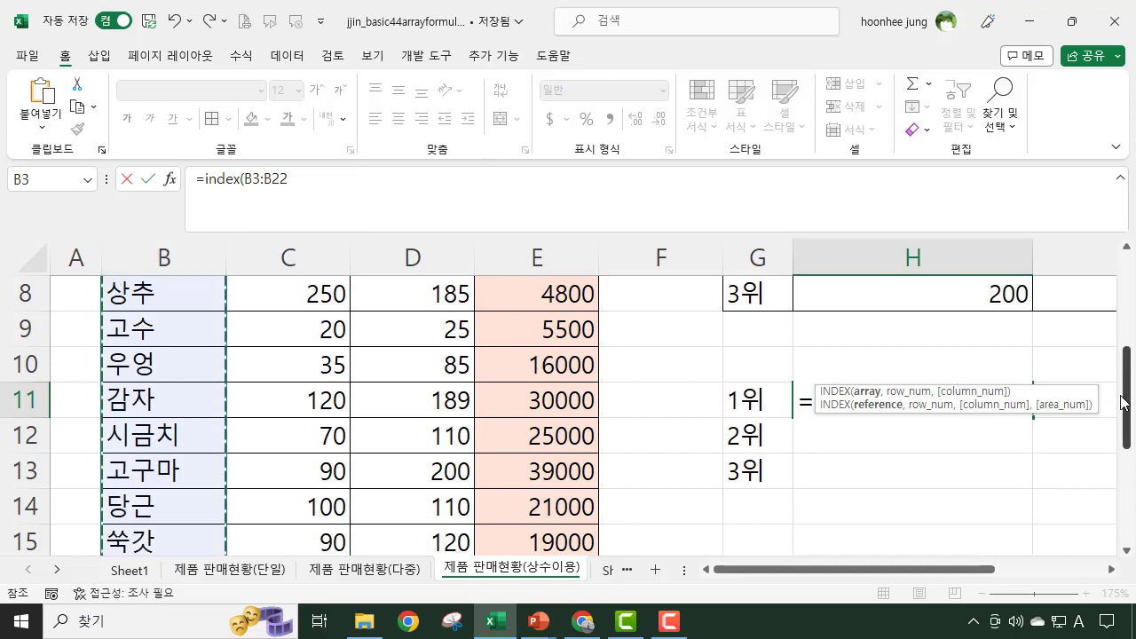
pyautogui.write(',')
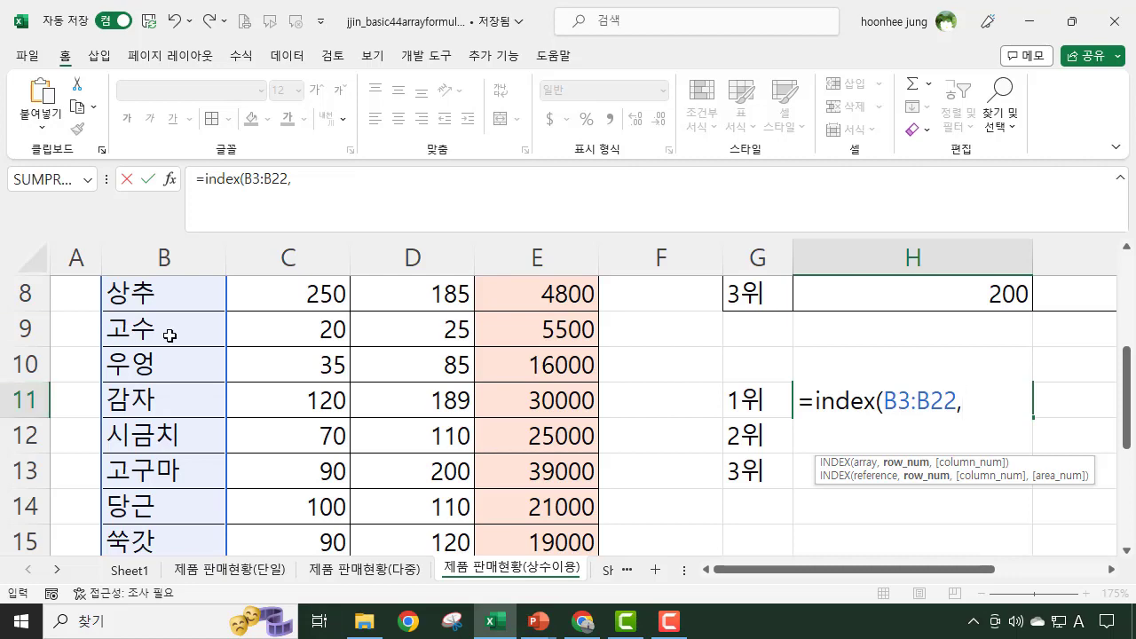
# Nest a MATCH function as the row number argument of the INDEX formula in H11
pyautogui.scroll(2, 178, 364)
pyautogui.scroll(-2, 157, 426)
pyautogui.write('ma')
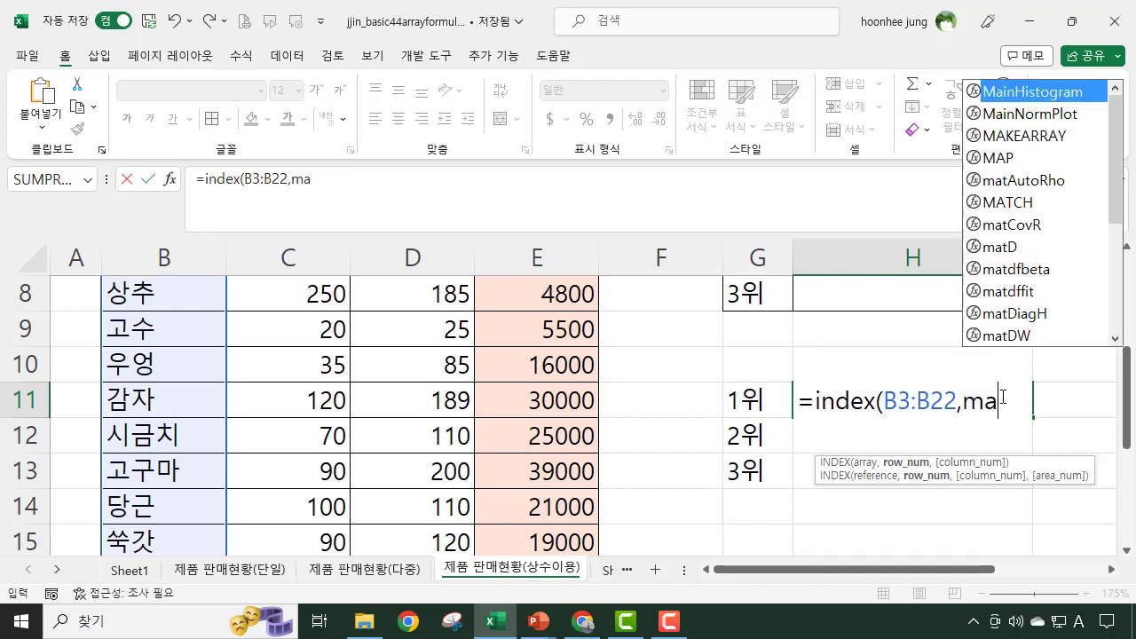
pyautogui.write('tch')
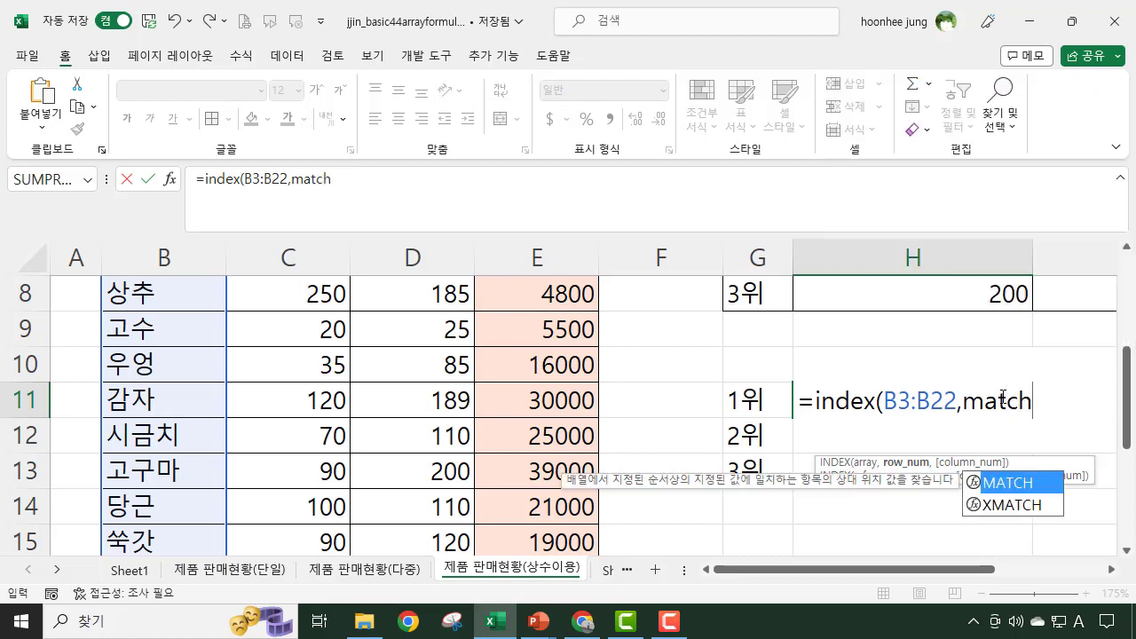
pyautogui.write('(')
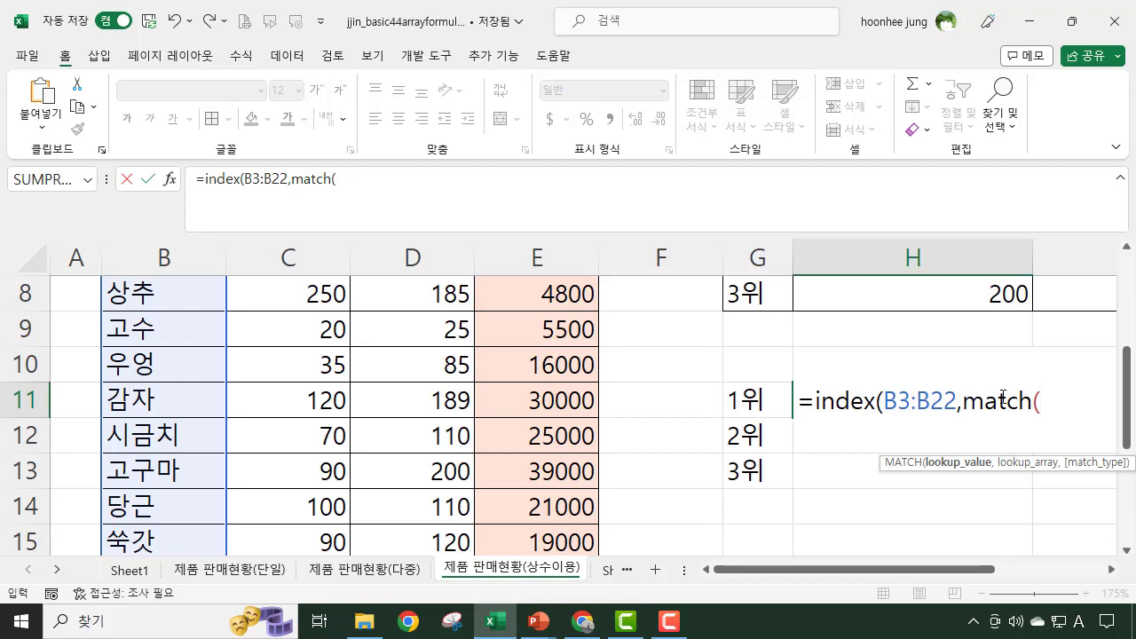
# Compare the 상반기 판매량 ranking values in H6:H8 with the 상반기 column of the sales table
pyautogui.scroll(2, 1002, 399)
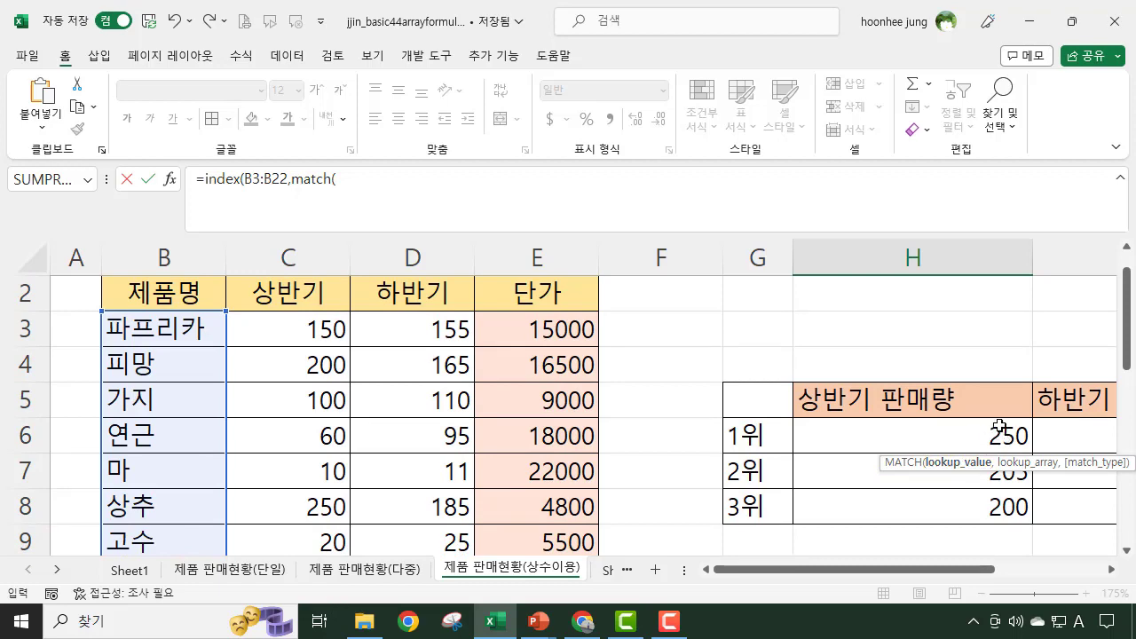
pyautogui.scroll(-3, 316, 425)
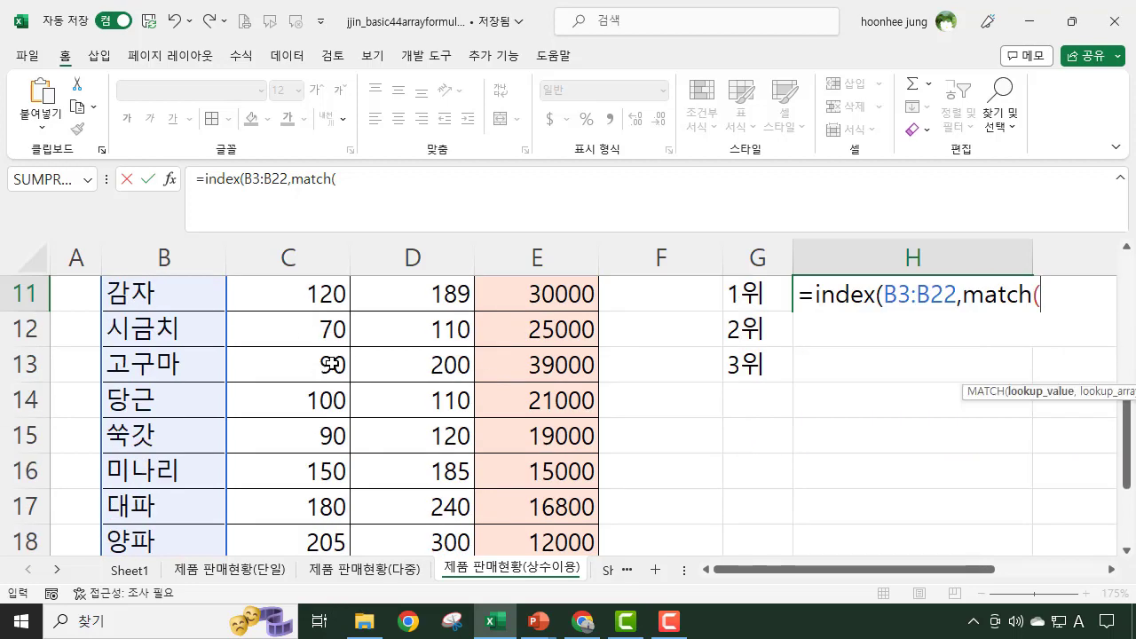
pyautogui.scroll(2, 950, 424)
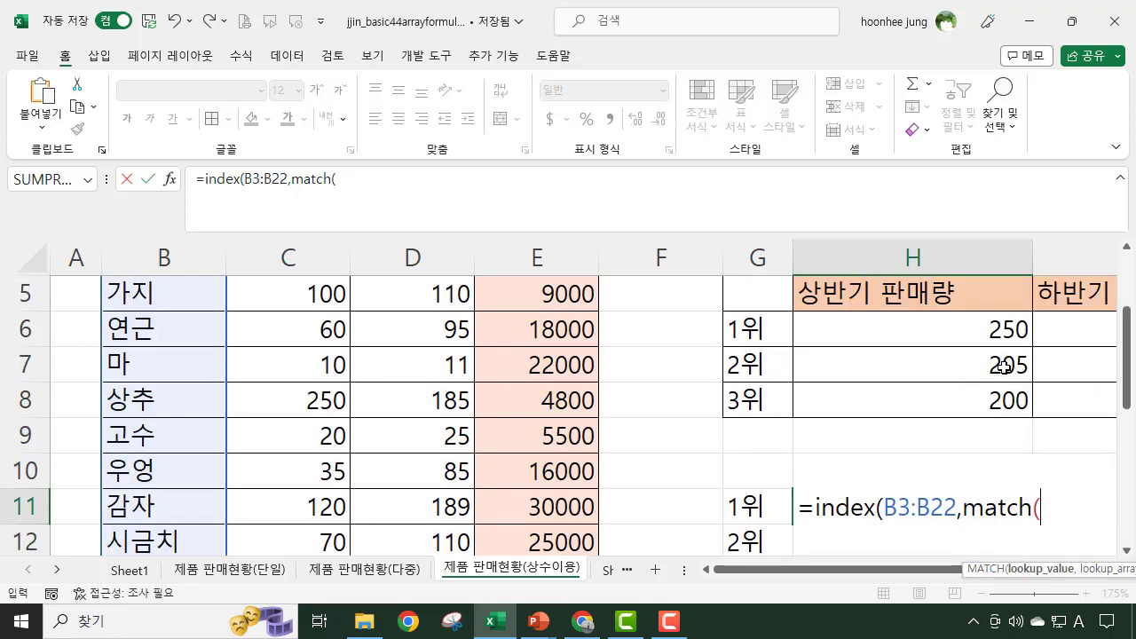
pyautogui.scroll(-2, 290, 334)
pyautogui.scroll(3, 320, 334)
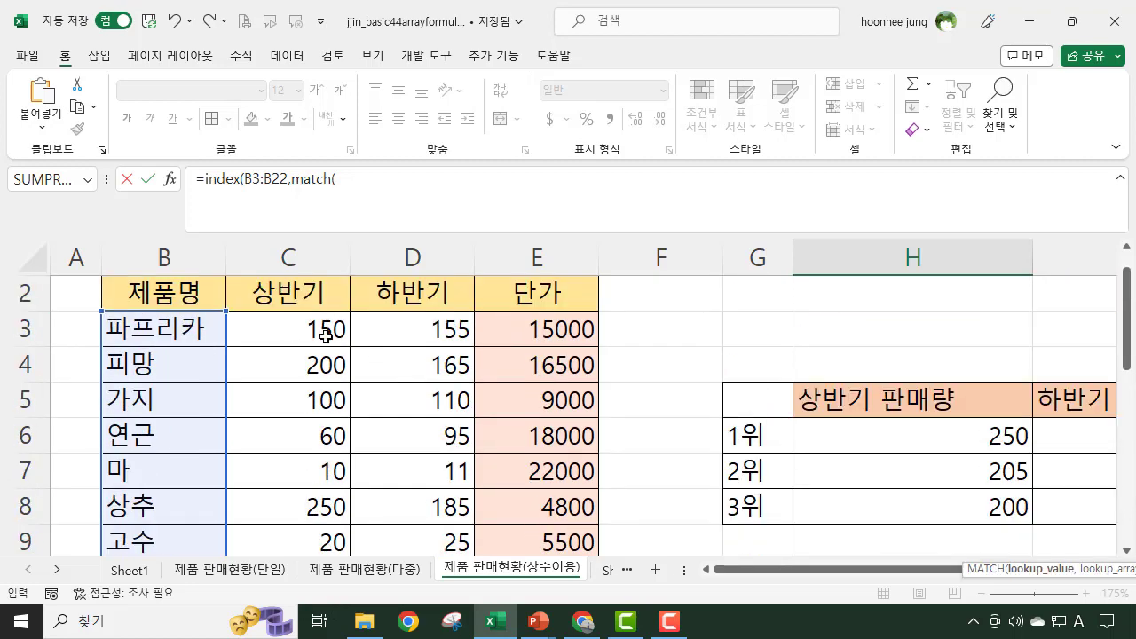
pyautogui.scroll(-2, 325, 335)
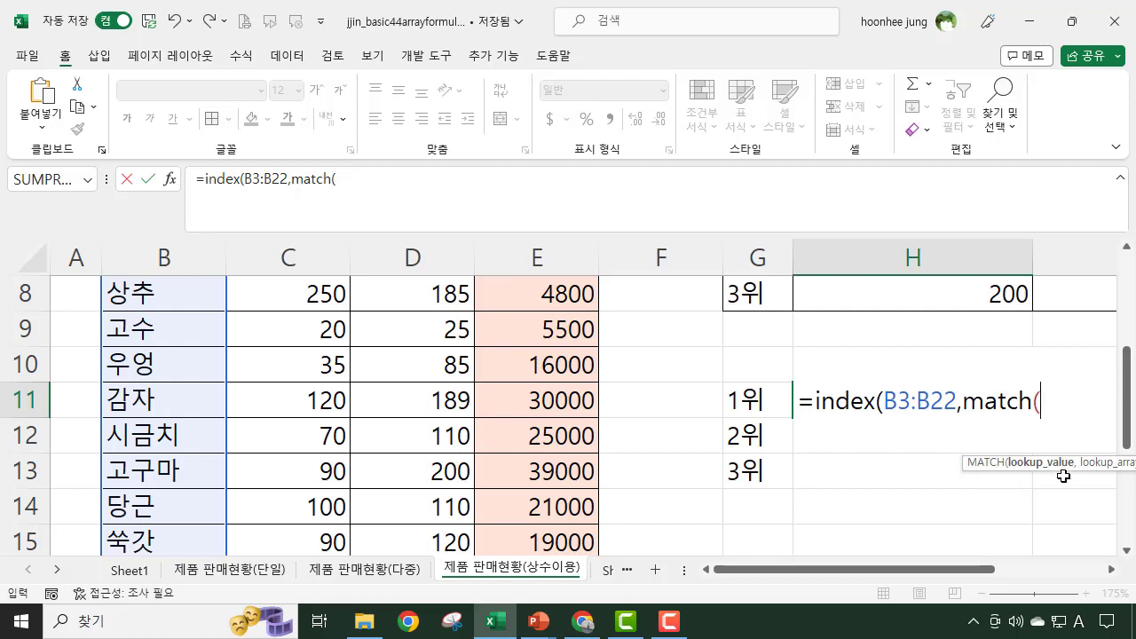
pyautogui.scroll(1, 989, 301)
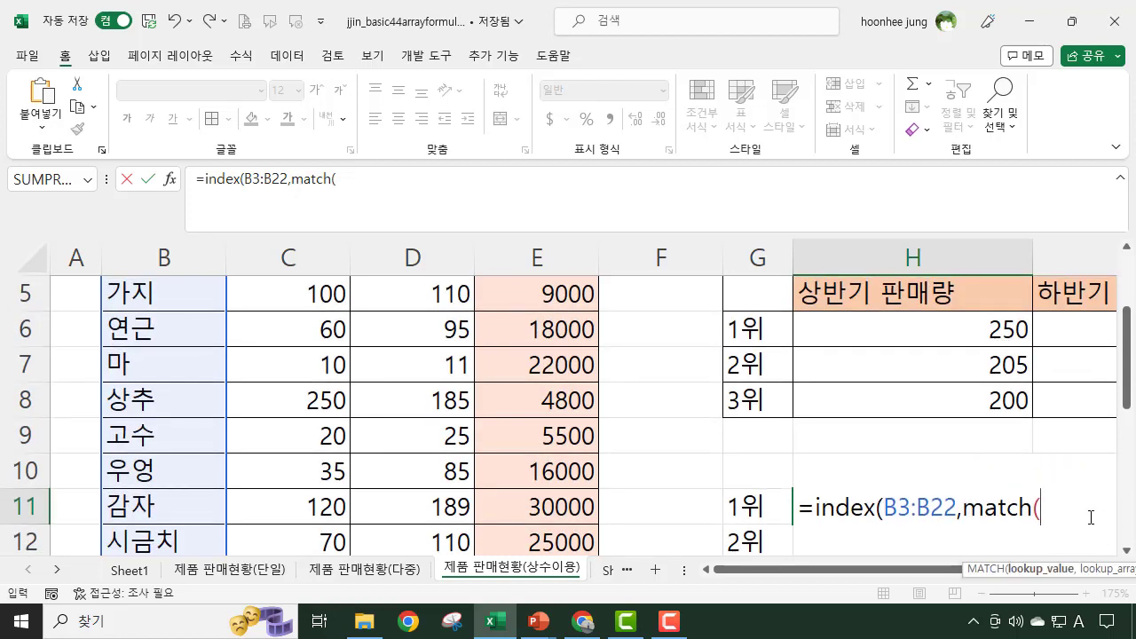
# Enter LARGE(C3:C22,{1;2;3}) as the lookup value of the MATCH function in H11
pyautogui.write('la')
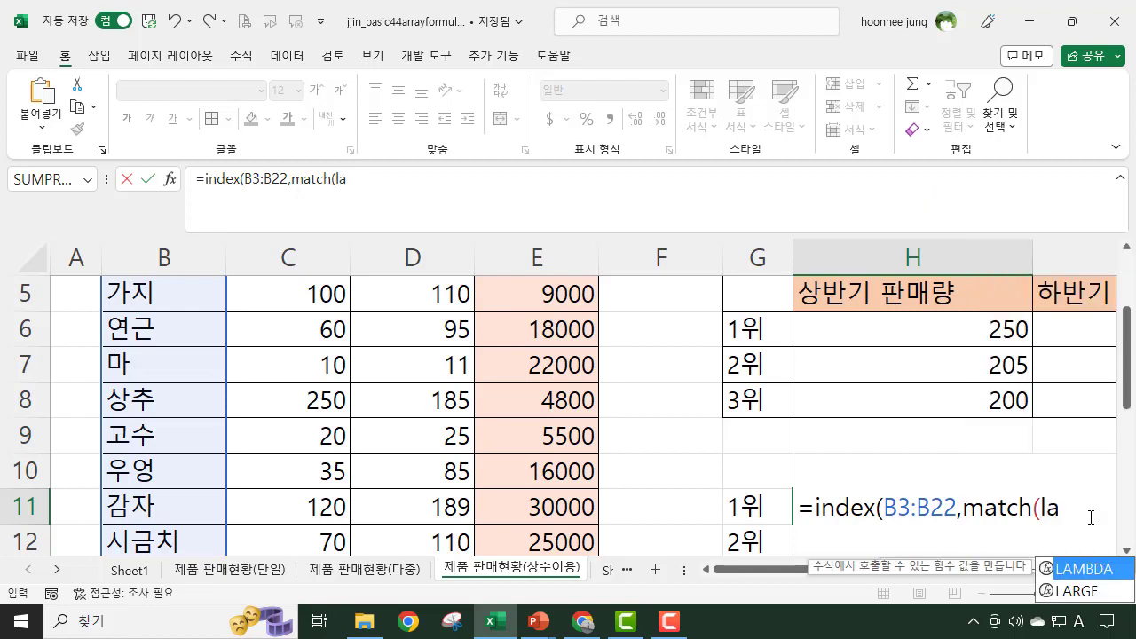
pyautogui.write('rge(')
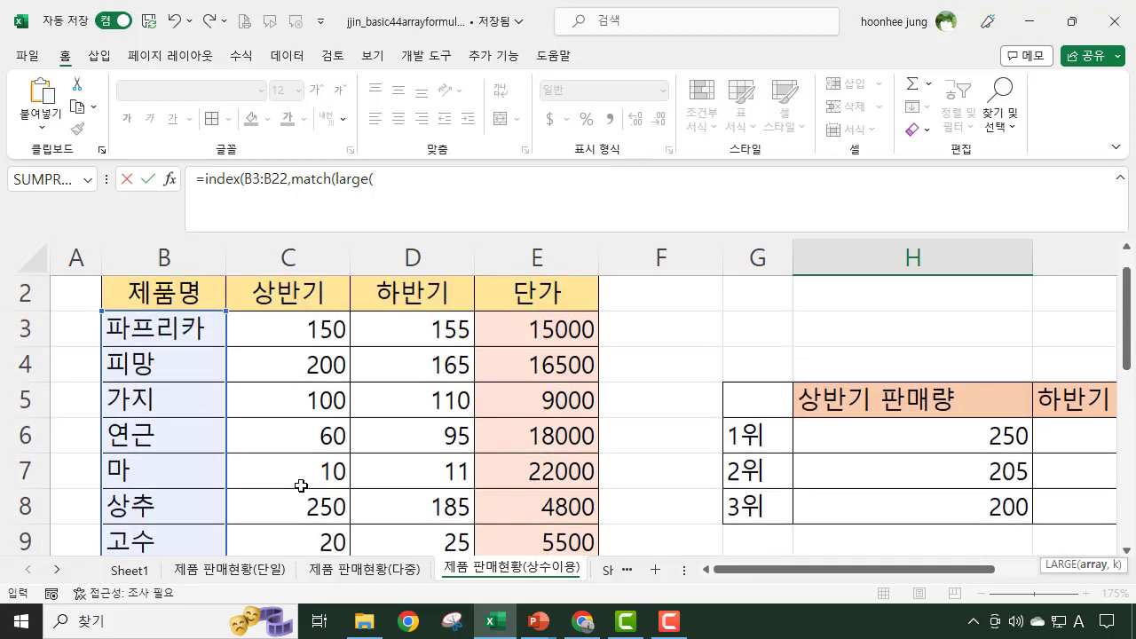
pyautogui.scroll(1, 280, 330)
pyautogui.moveTo(279, 331); pyautogui.dragTo(302, 470)
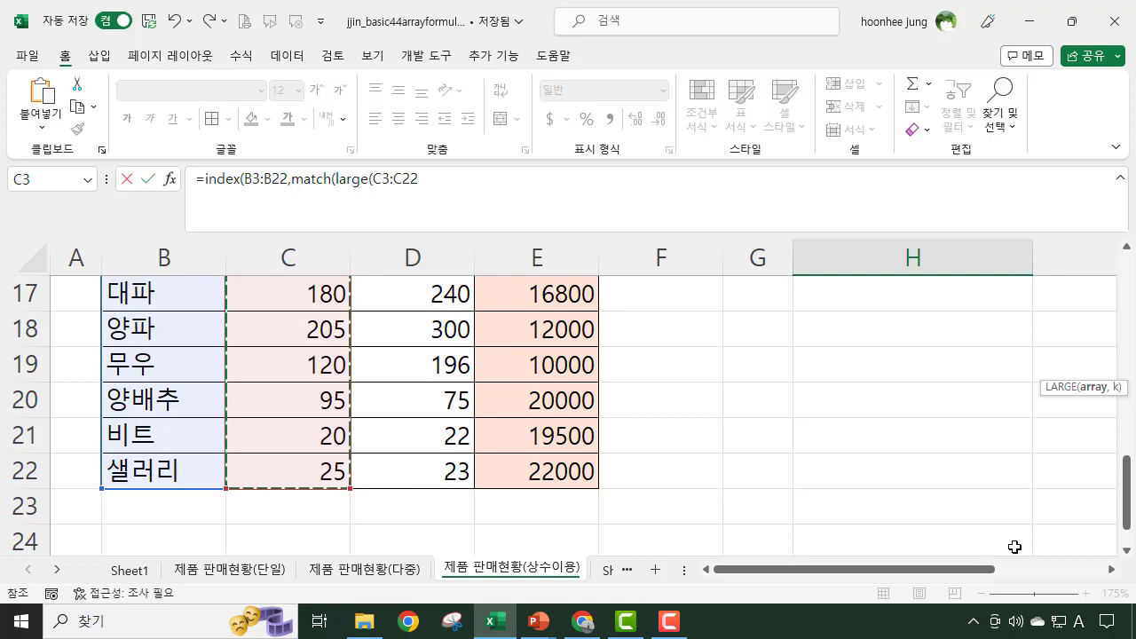
pyautogui.write(',')
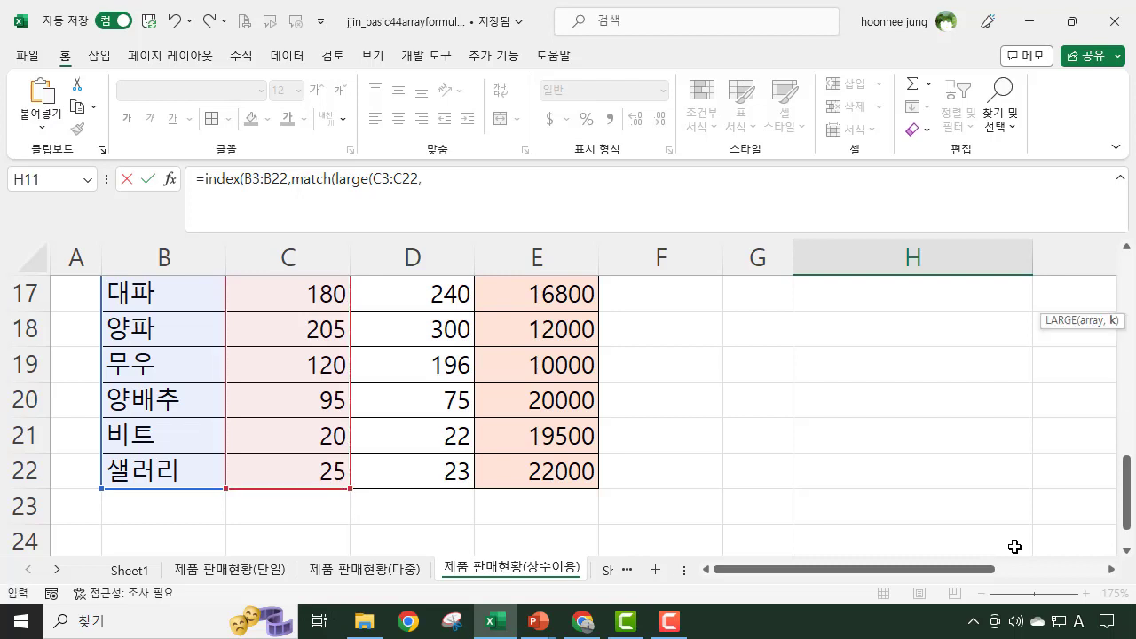
pyautogui.write('{1;2;3')
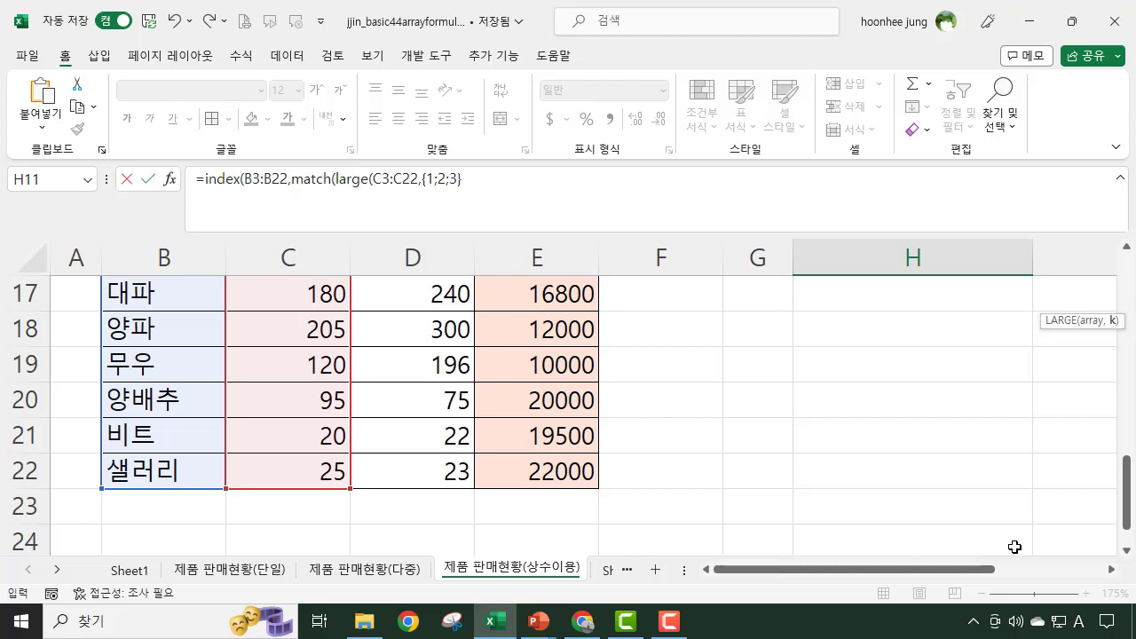
pyautogui.write(')')
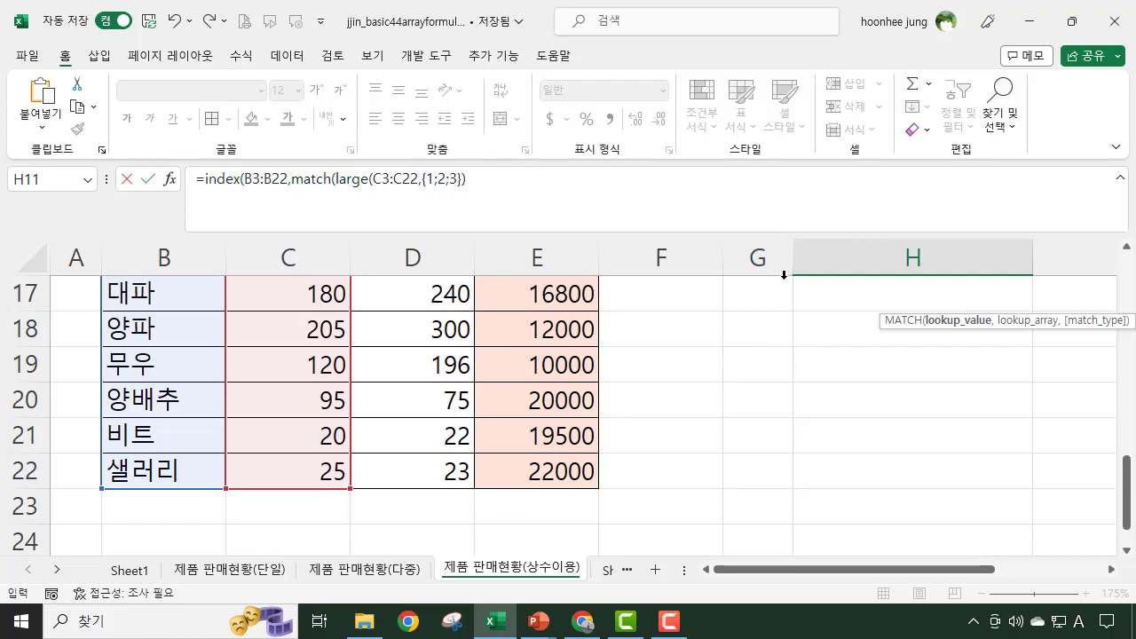
# Complete MATCH with lookup array C3:C22 and match type 0, close both functions and commit the INDEX formula in H11
pyautogui.write(',')
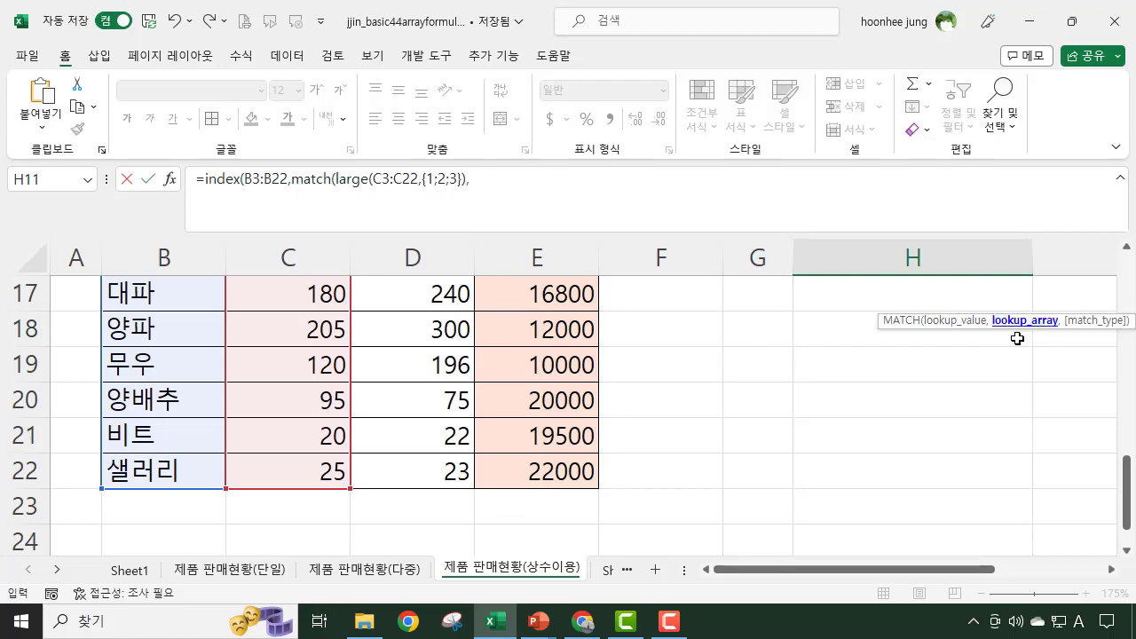
pyautogui.scroll(1, 409, 404)
pyautogui.scroll(5, 408, 404)
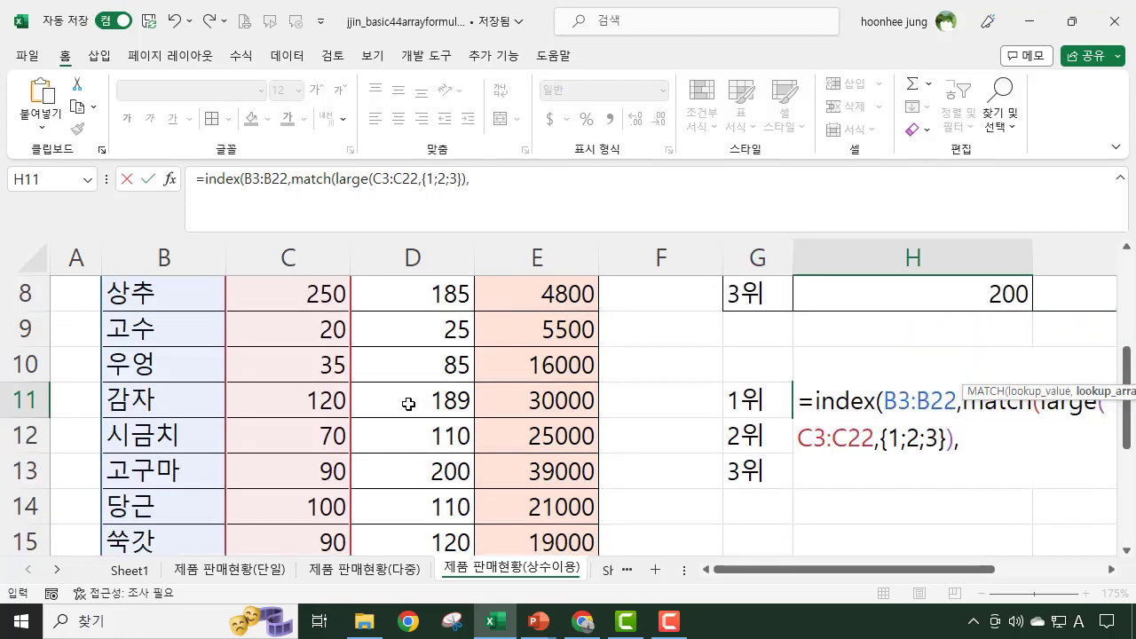
pyautogui.moveTo(297, 364); pyautogui.dragTo(309, 470)
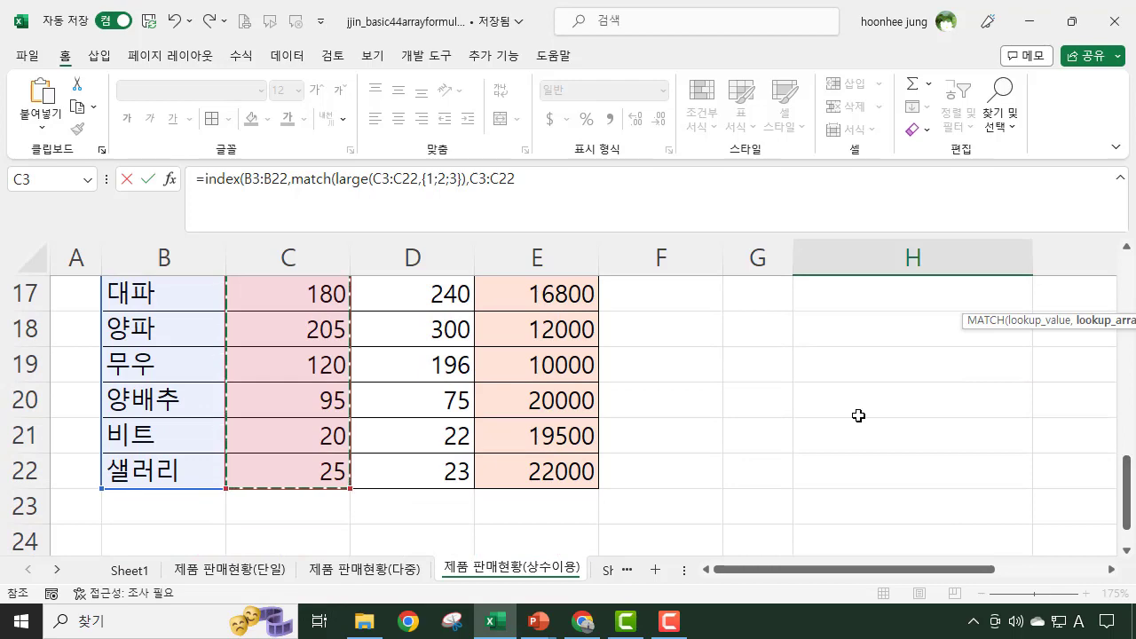
pyautogui.scroll(4, 859, 414)
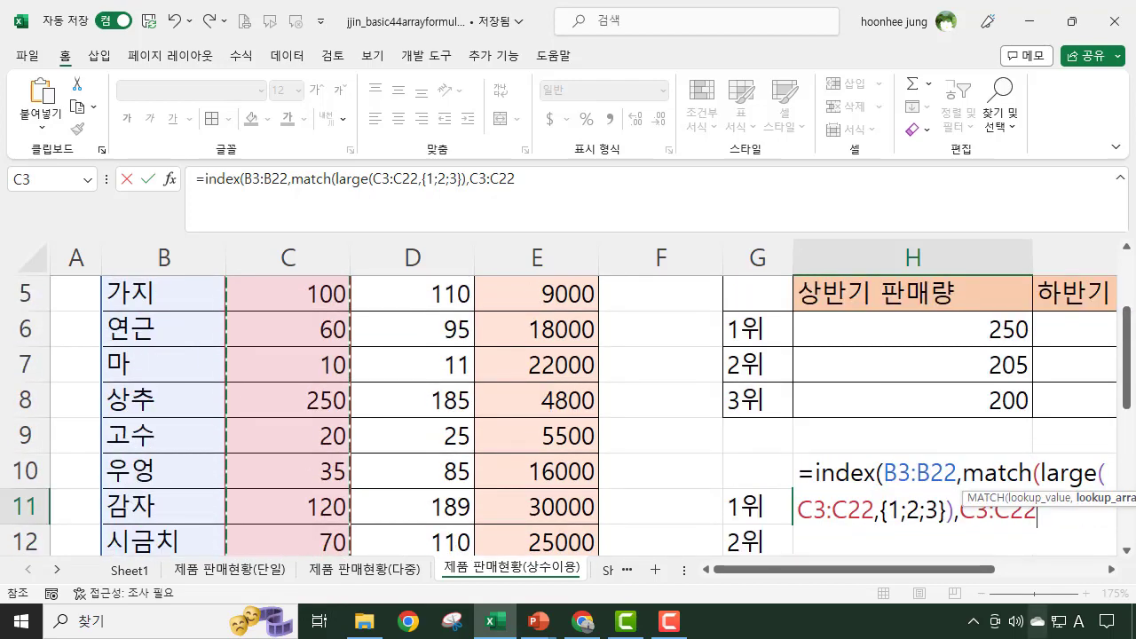
pyautogui.write(',')
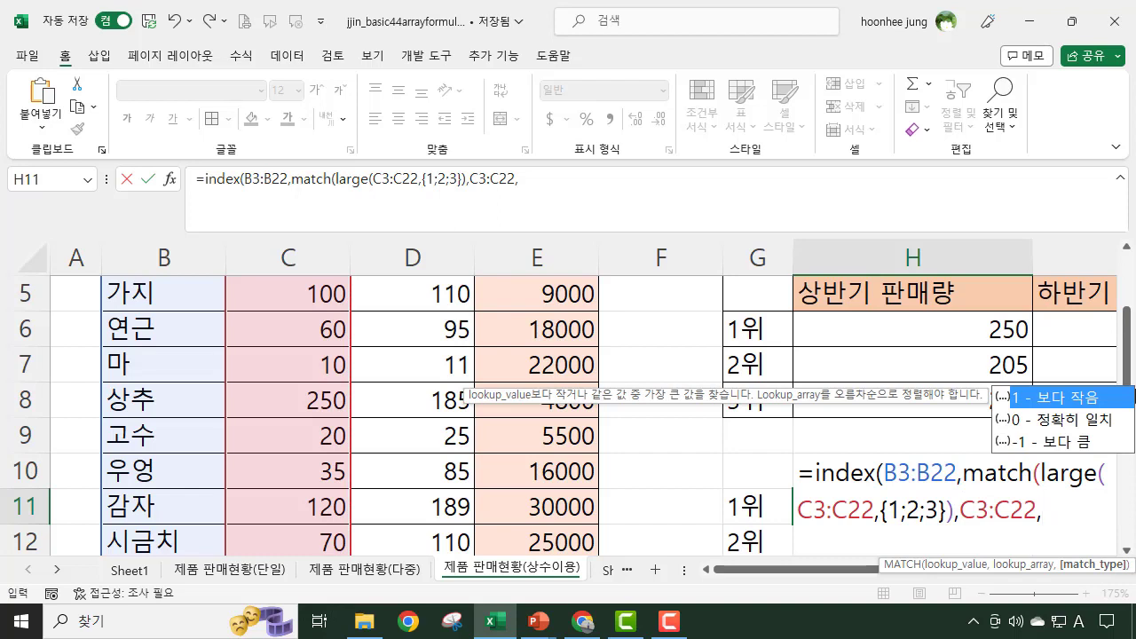
pyautogui.write('0)')
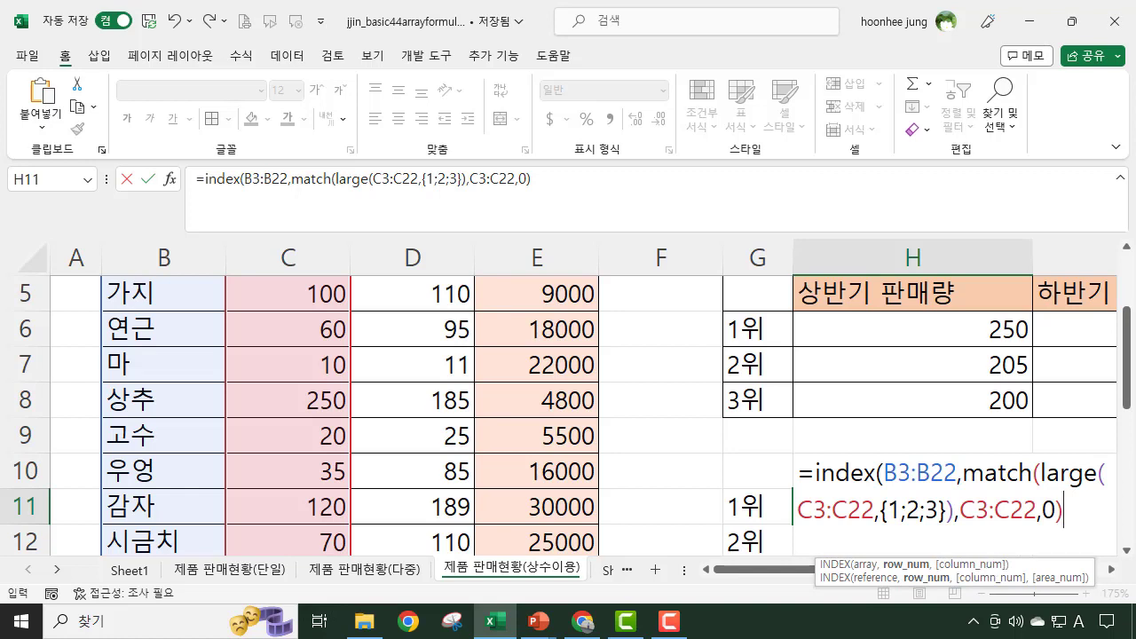
pyautogui.write(')')
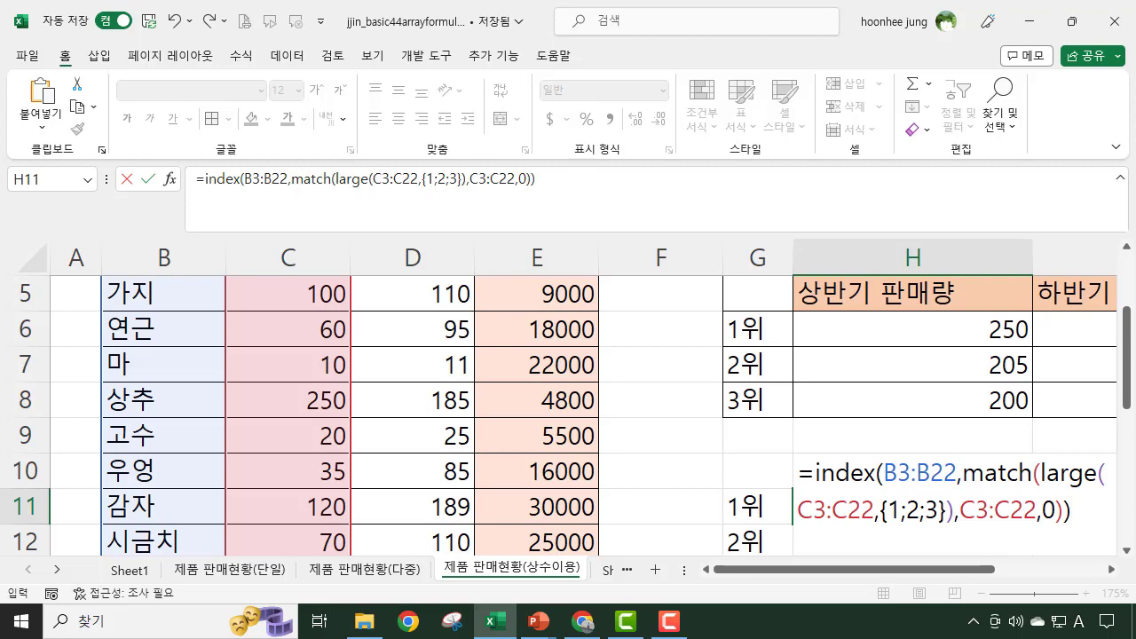
pyautogui.press('Return')
# Check the product names returned for 1위 to 3위 and the formula shown for H12 and H13
pyautogui.scroll(-2, 885, 499)
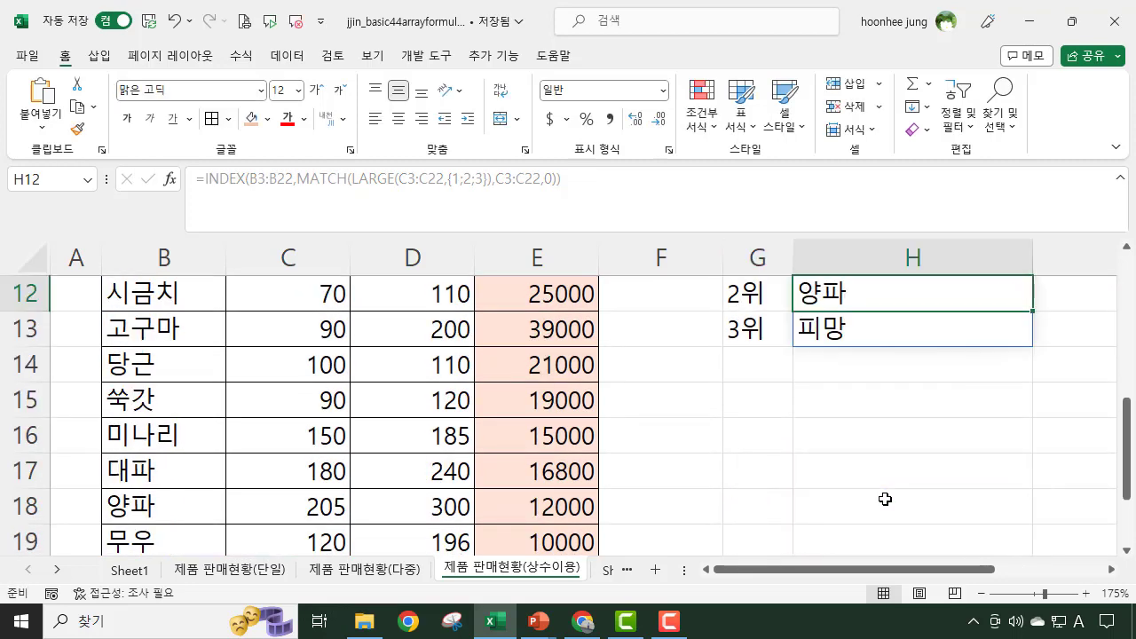
pyautogui.scroll(2, 885, 499)
pyautogui.click(845, 475)
pyautogui.click(866, 505)
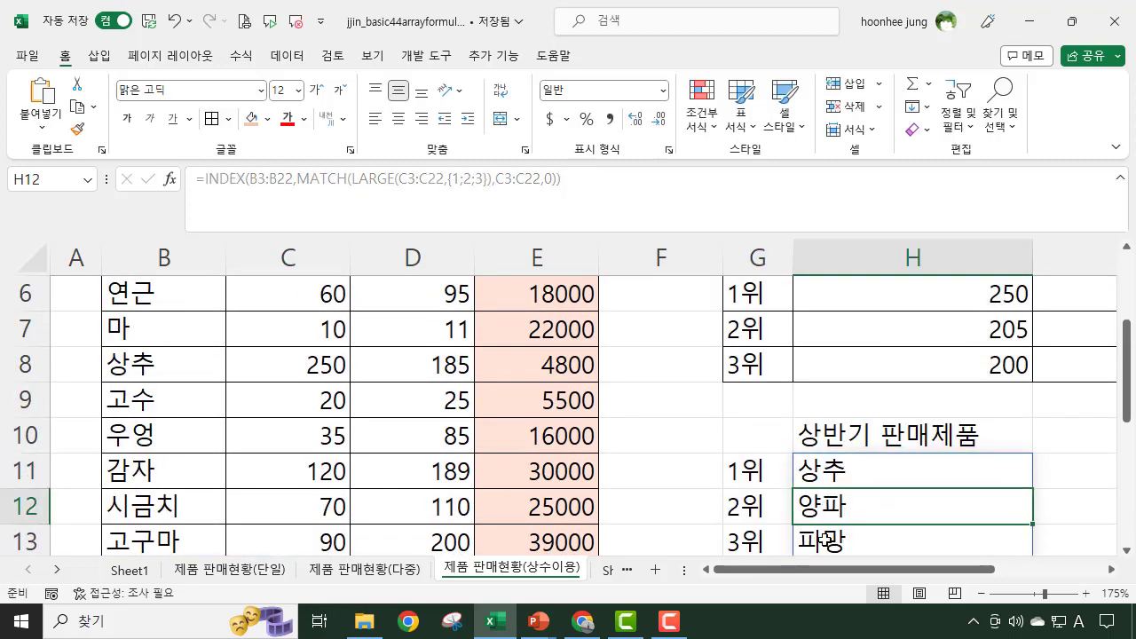
pyautogui.click(824, 539)
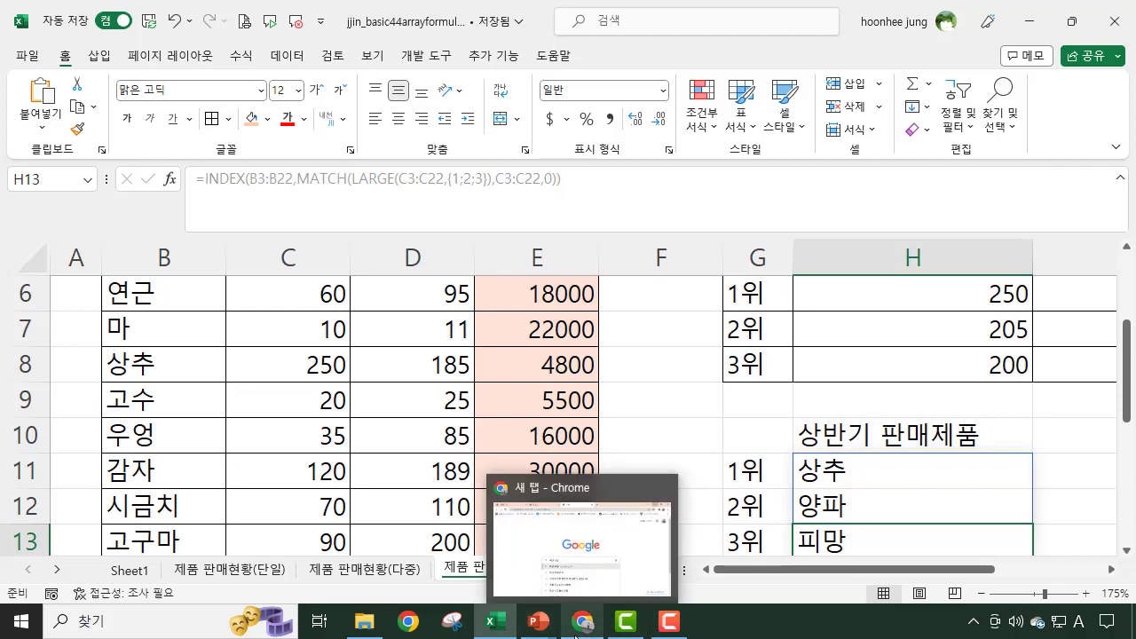
# Switch to the running PowerPoint slide show with the lesson's title slide
pyautogui.moveTo(538, 624)
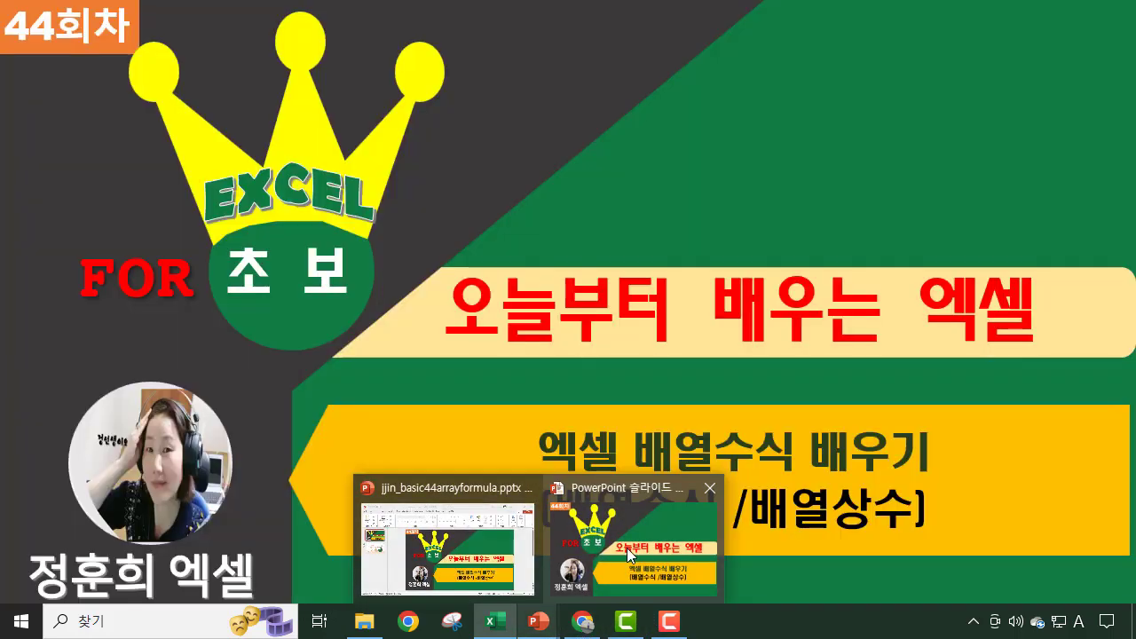
pyautogui.click(629, 555)
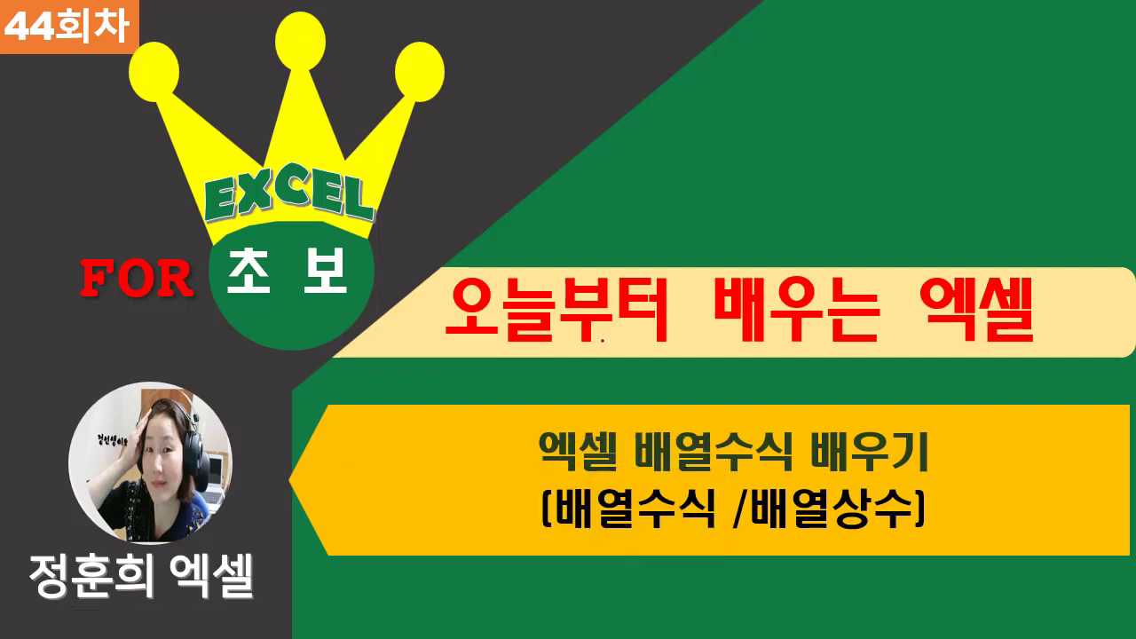